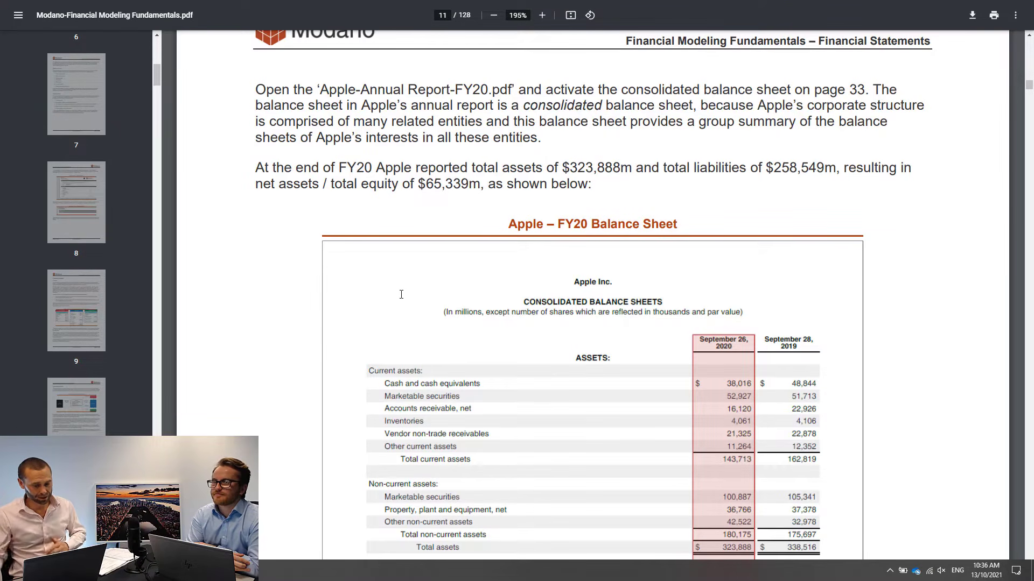
# Examine Apple's FY20 consolidated balance sheet in the guide, from assets through liabilities to shareholders' equity
pyautogui.scroll(-2, 403, 298)
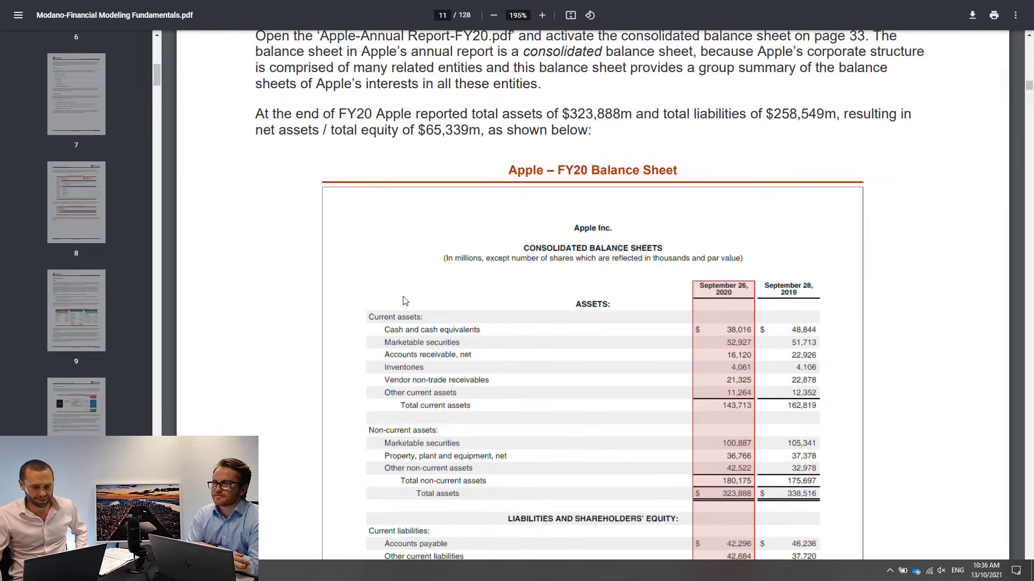
pyautogui.scroll(-4, 404, 300)
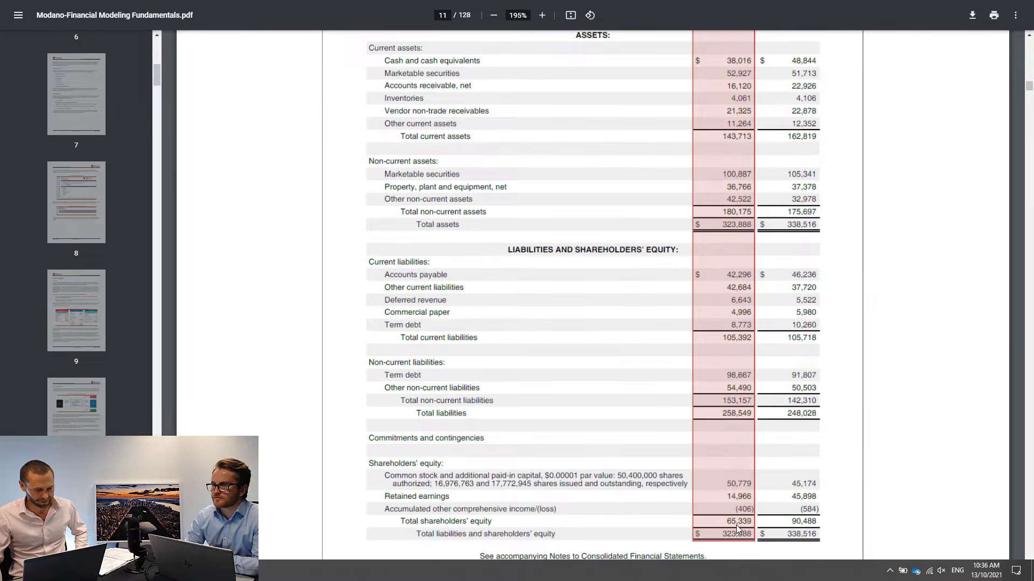
pyautogui.scroll(6, 735, 523)
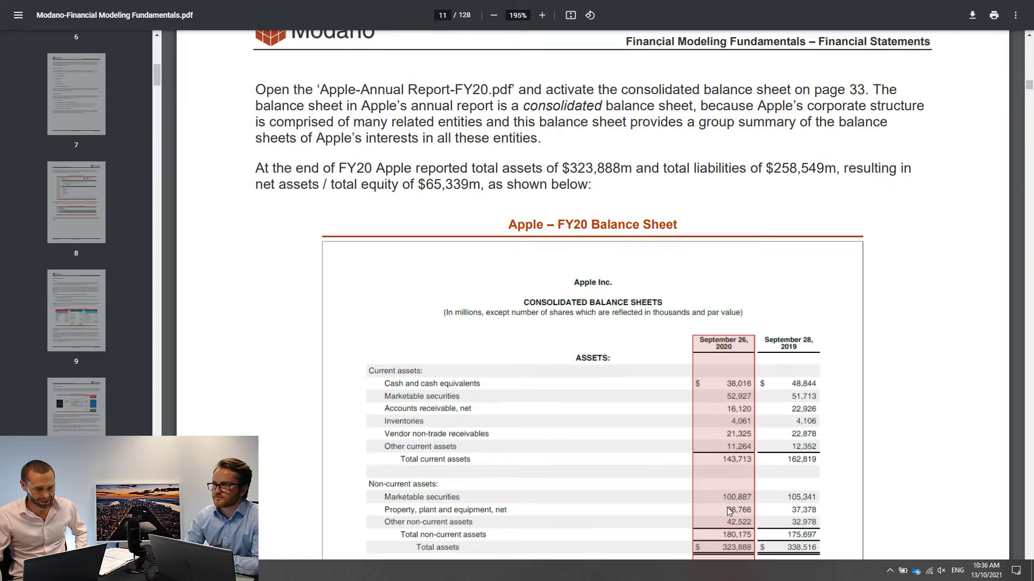
pyautogui.scroll(-5, 597, 232)
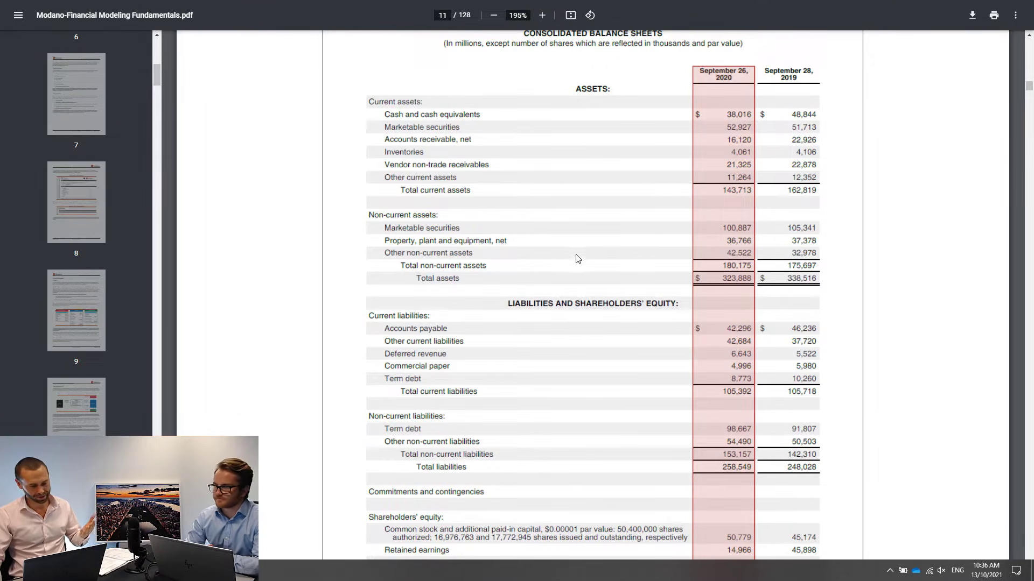
pyautogui.scroll(-6, 572, 263)
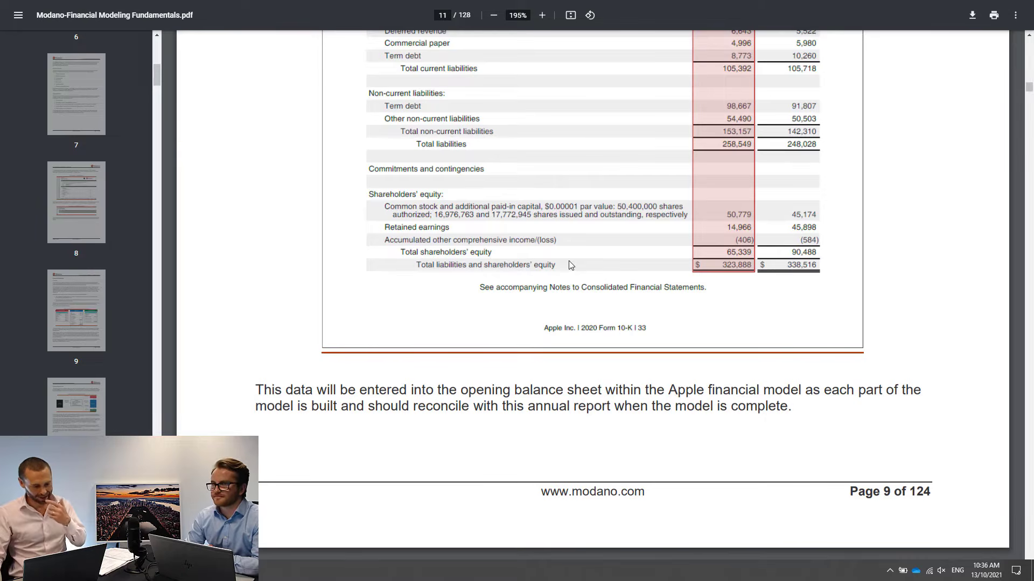
pyautogui.scroll(-2, 317, 247)
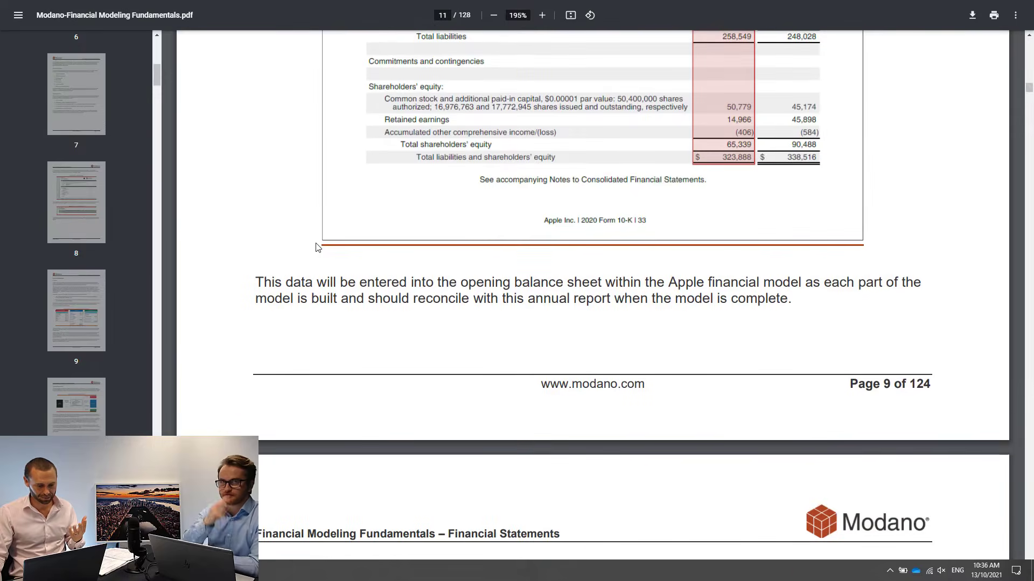
pyautogui.scroll(-1, 316, 247)
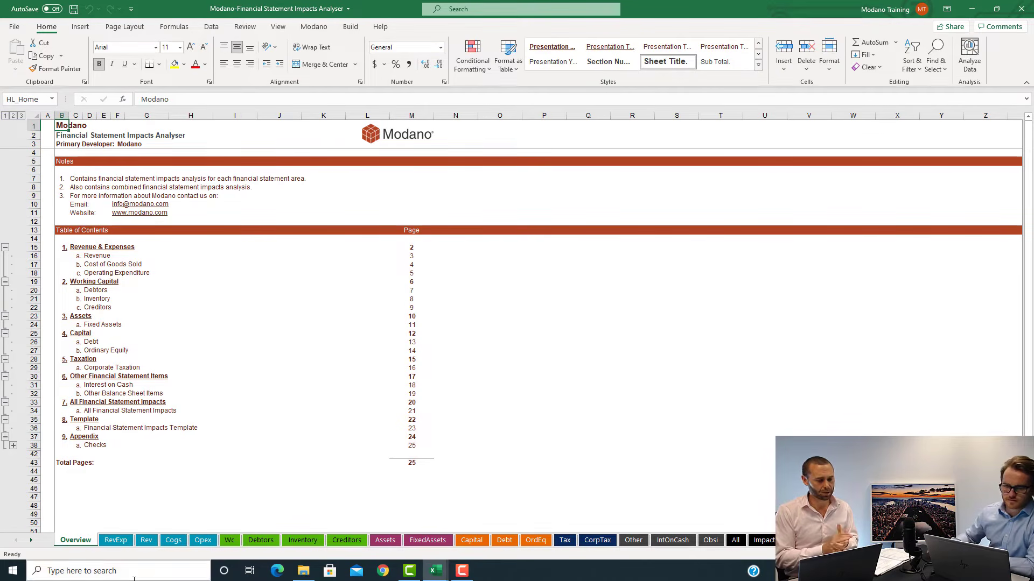
# Close the Financial Statement Impacts Analyser workbook and review the Checks sheet of Apple Financial Model-Empty, returning to its overview
pyautogui.click(1020, 9)
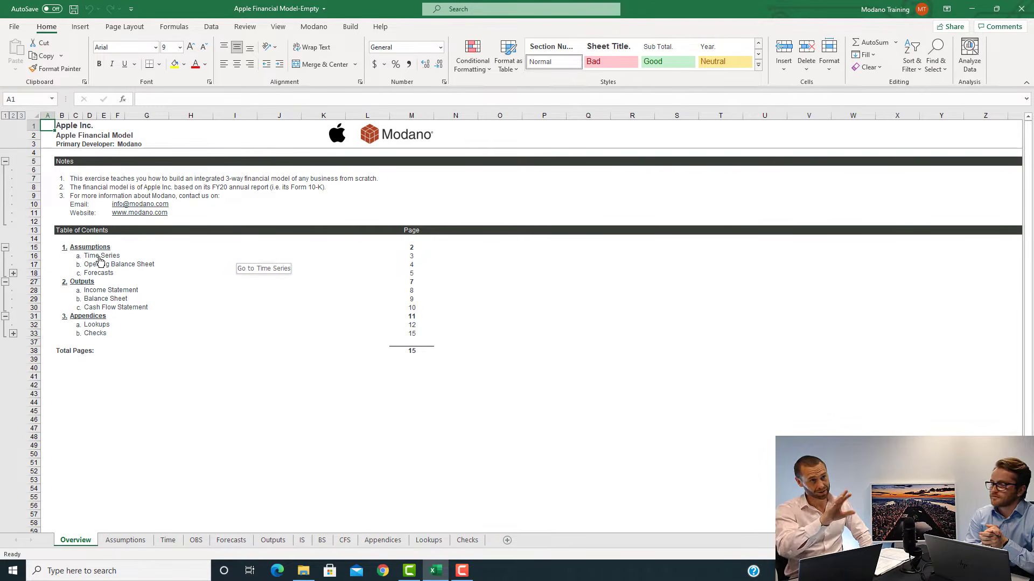
pyautogui.click(101, 335)
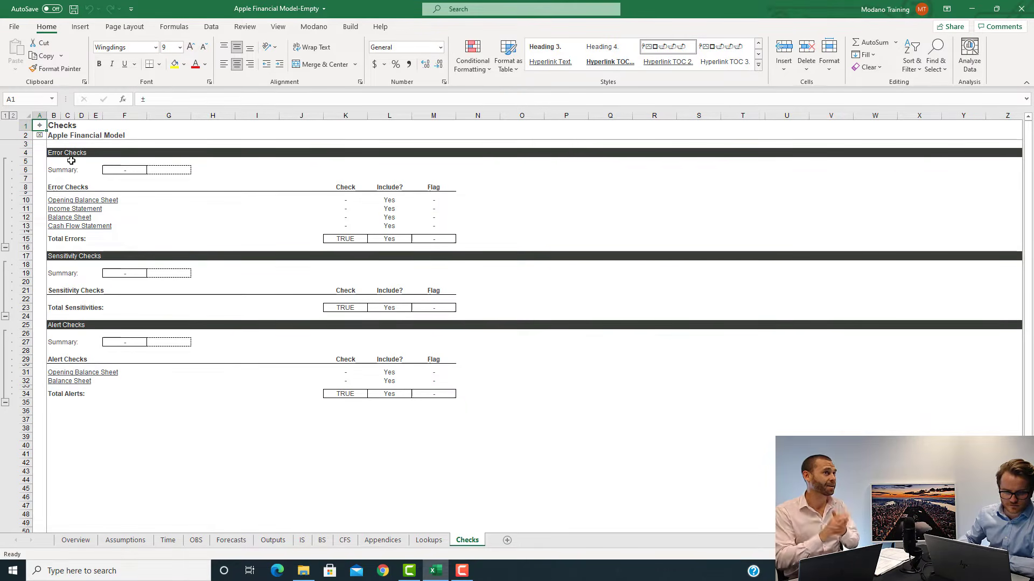
pyautogui.click(39, 126)
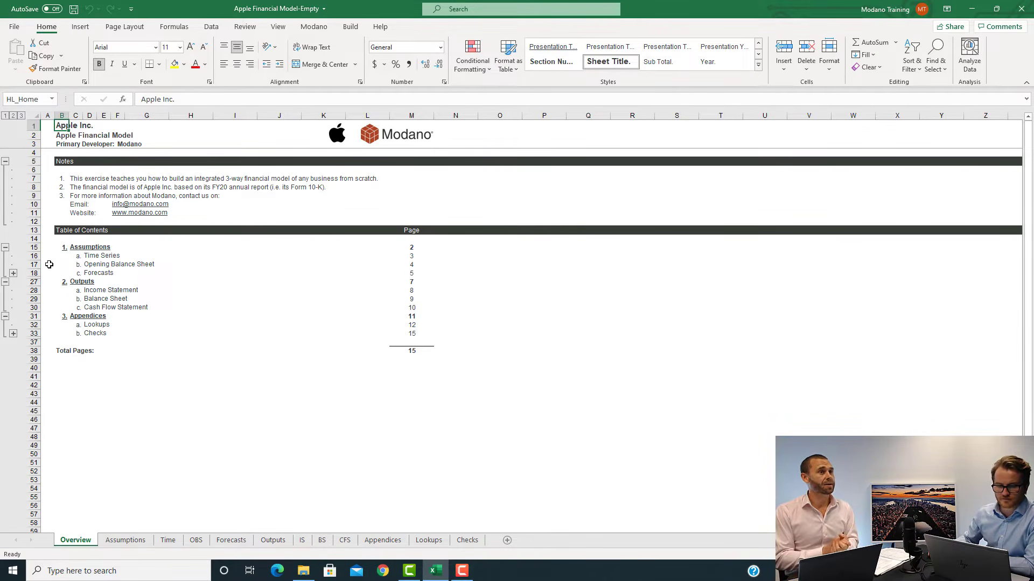
# Review the Time Series assumptions sheet from the table of contents and return to the overview
pyautogui.click(106, 259)
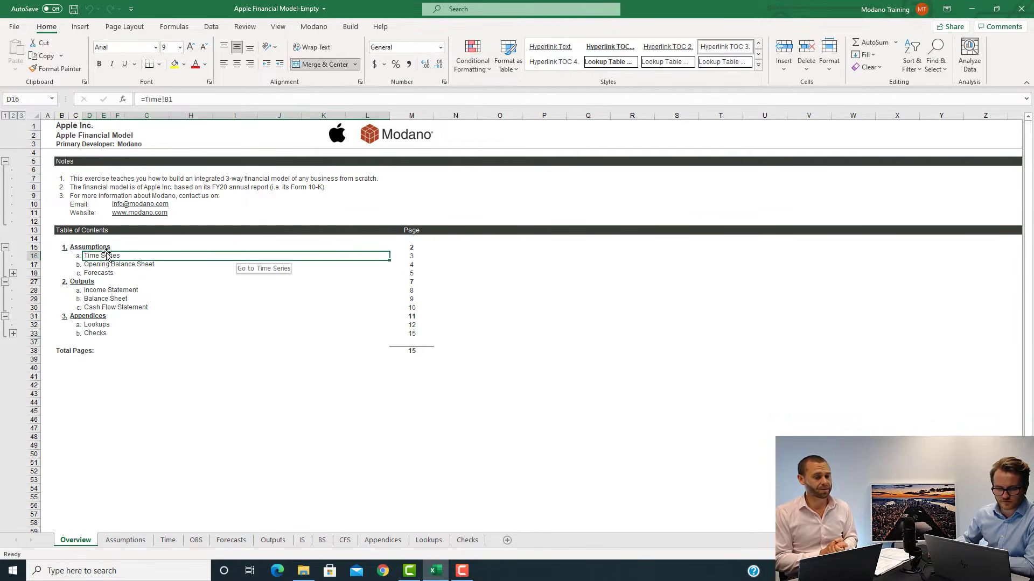
pyautogui.click(106, 258)
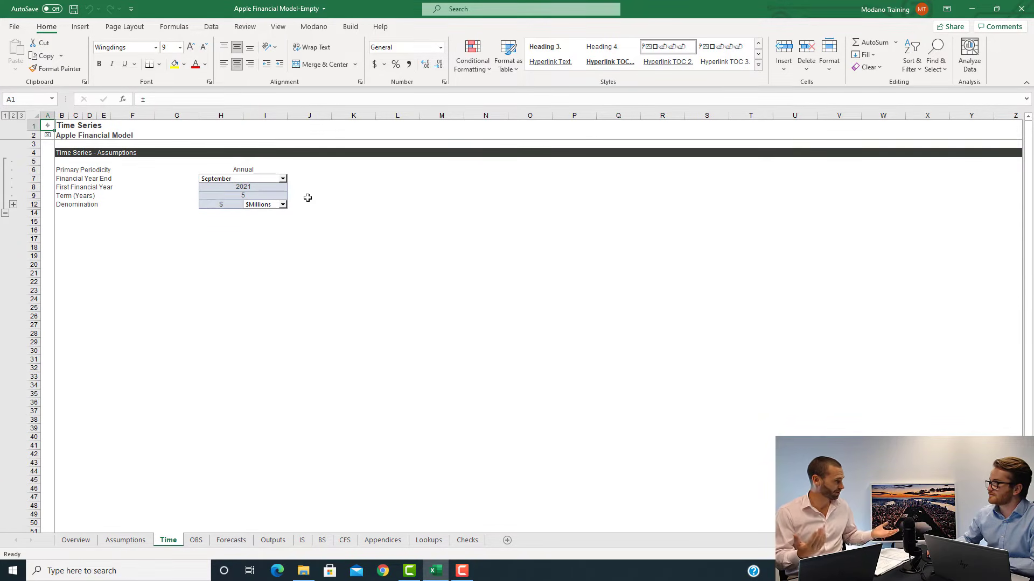
pyautogui.click(49, 127)
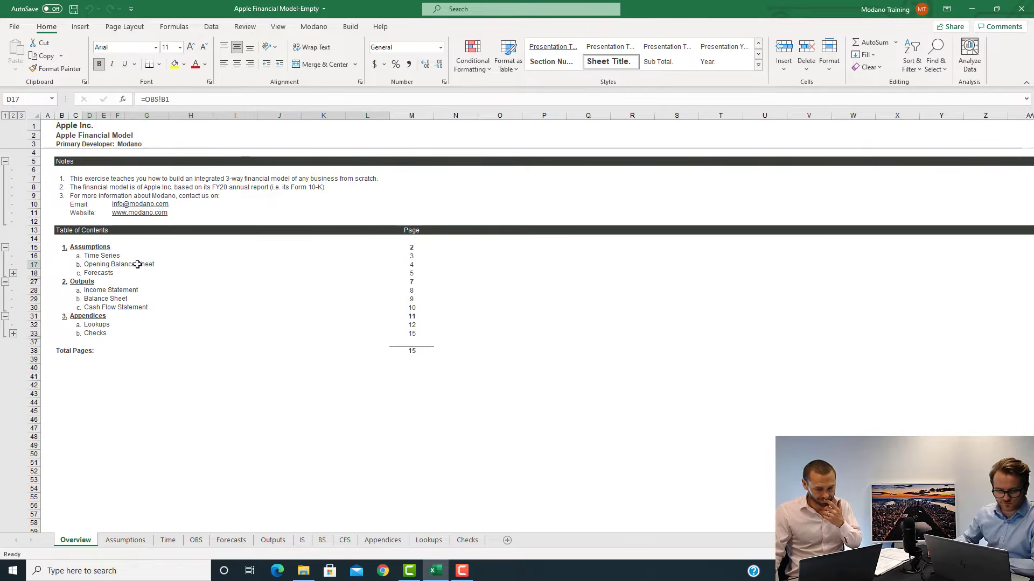
# Go to the Opening Balance Sheet and inspect the formula behind Retained Profits in cell J34 without changing it
pyautogui.click(138, 264)
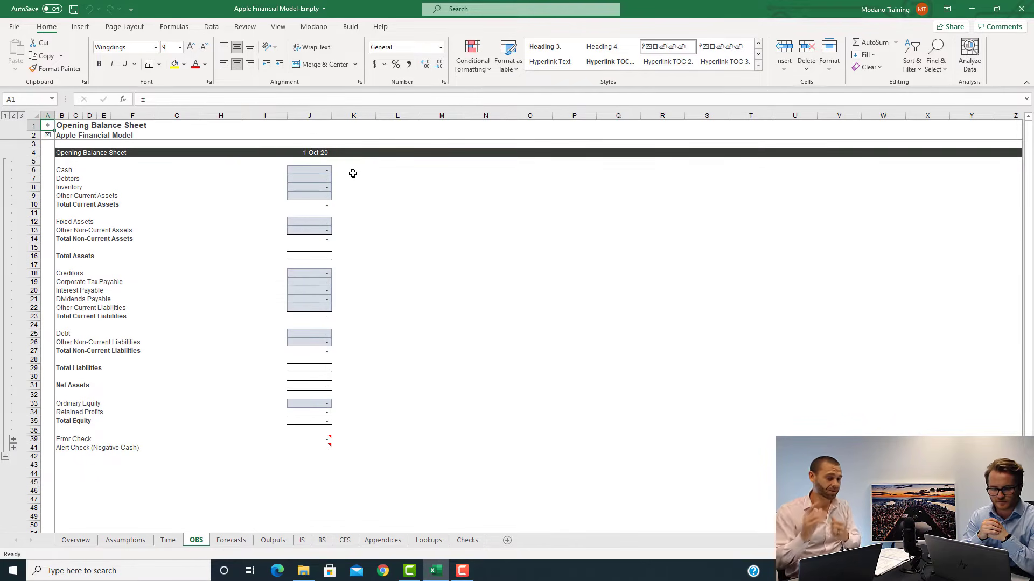
pyautogui.click(312, 411)
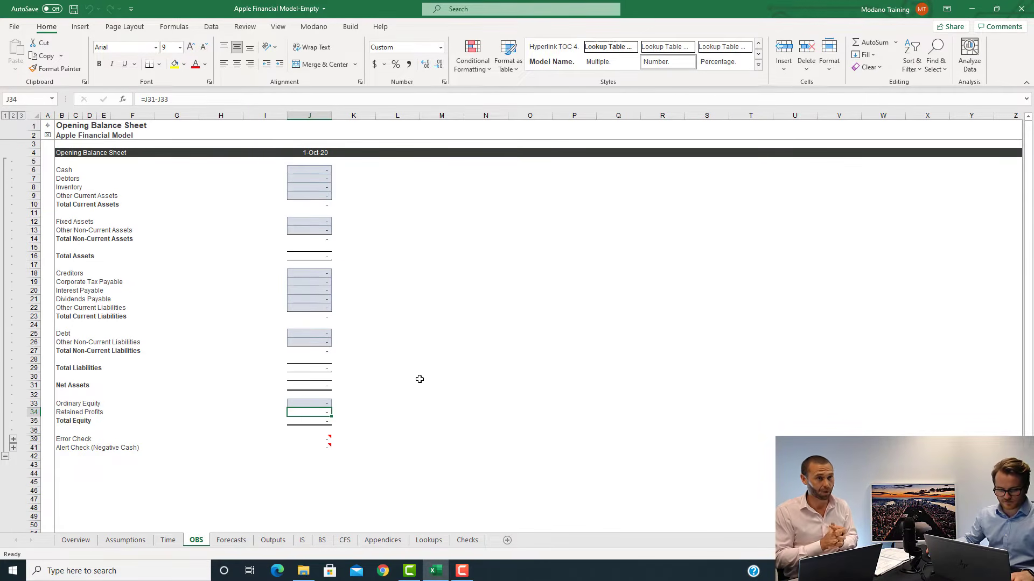
pyautogui.press('F2')
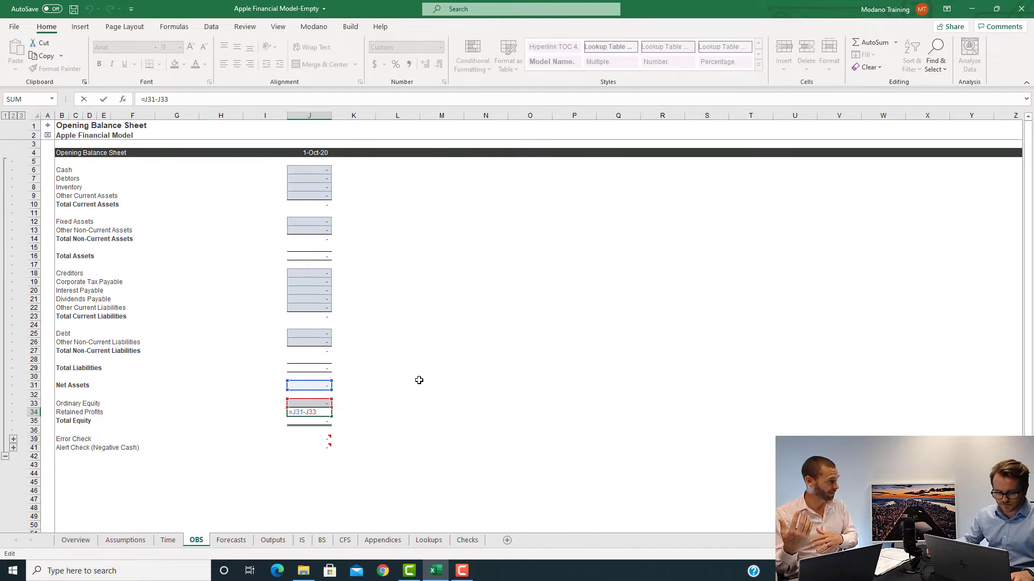
pyautogui.press('Escape')
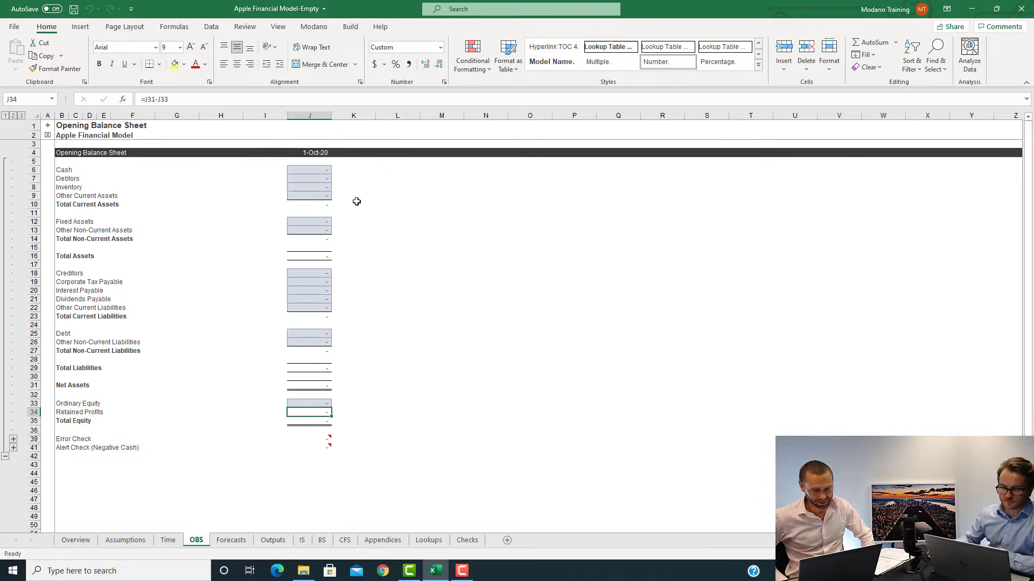
# Enter 38016 as the opening Cash balance in cell J6
pyautogui.click(297, 167)
pyautogui.write('38016')
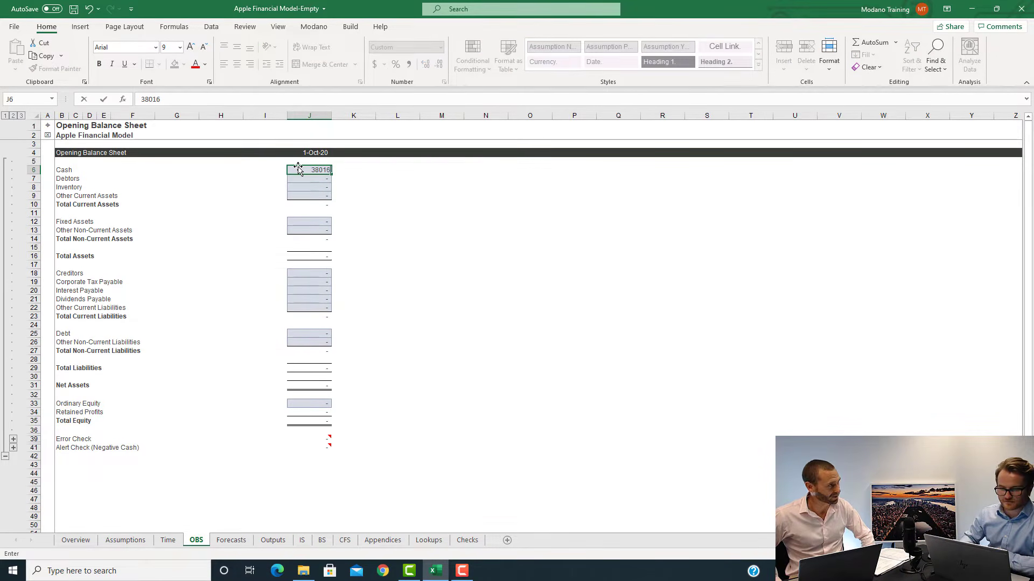
pyautogui.press('Return')
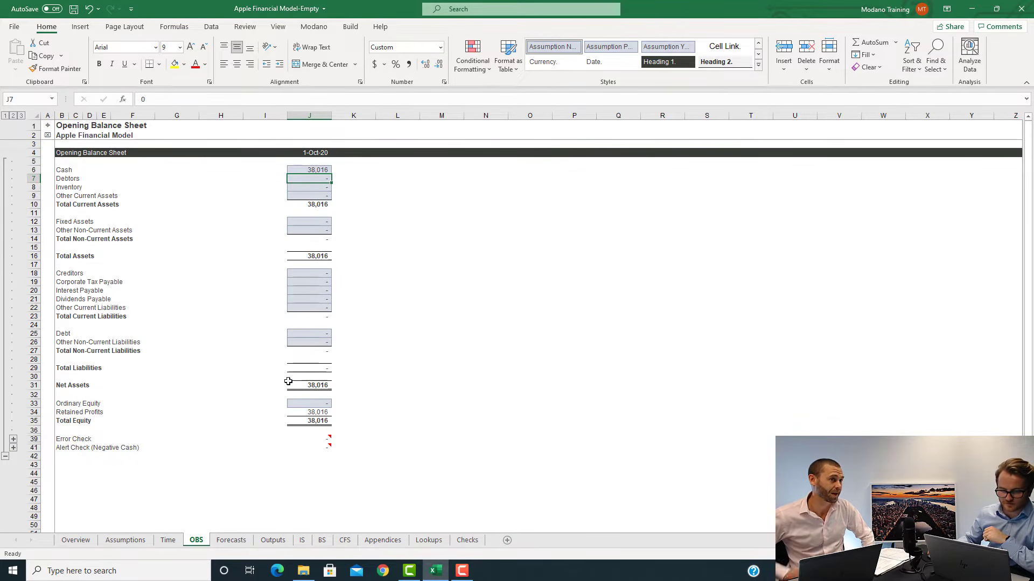
# Check how the Retained Profits formula =J31-J33 in cell J34 responds to the opening Cash entry
pyautogui.click(292, 411)
pyautogui.write('=J31-J33')
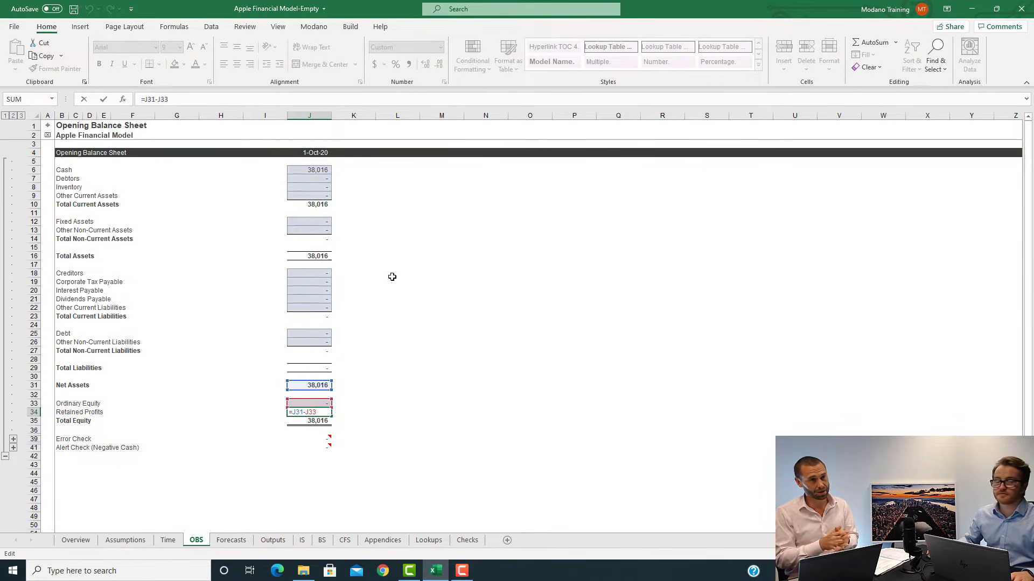
pyautogui.hotkey('ctrl', 'Return')
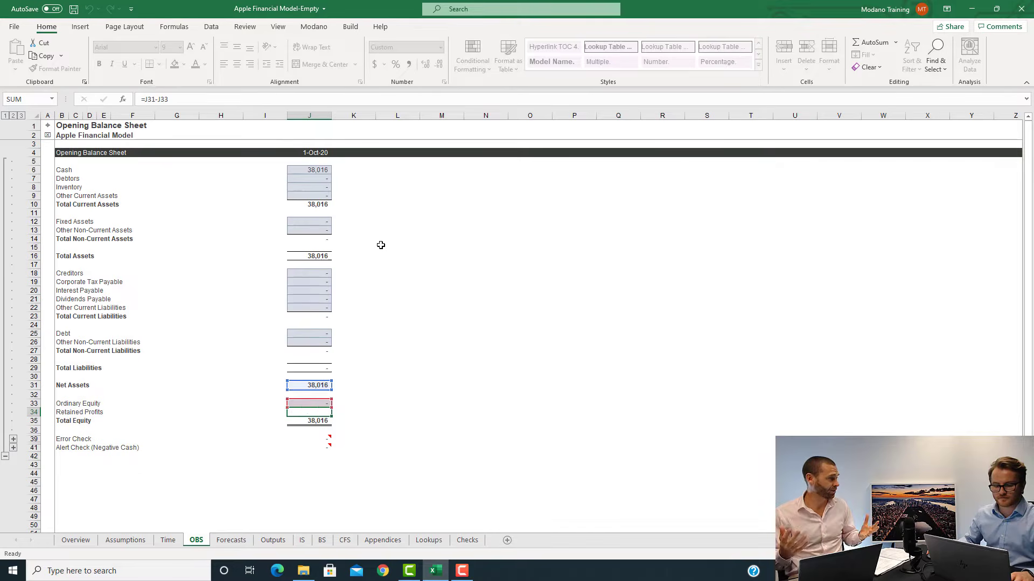
pyautogui.click(295, 170)
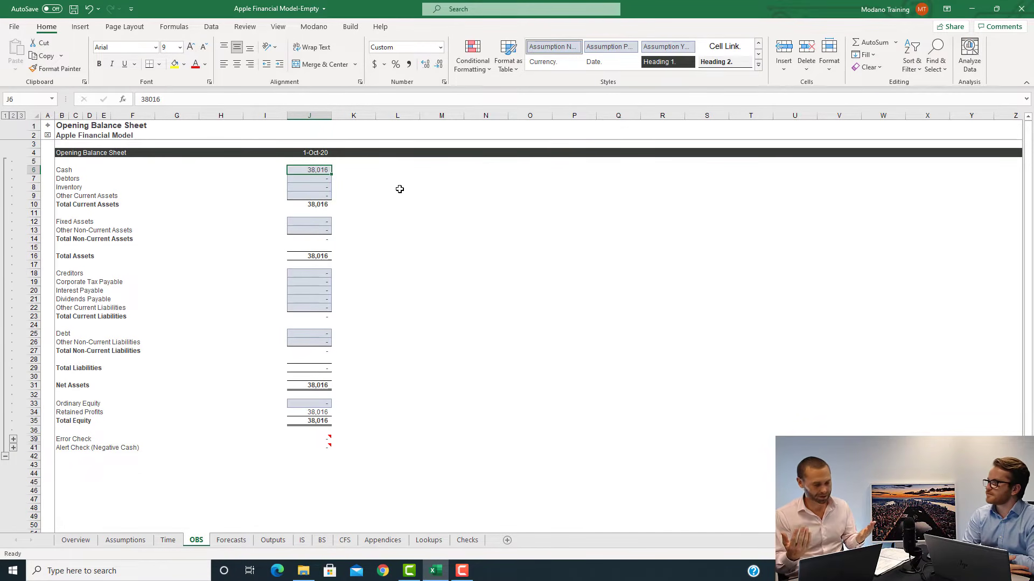
pyautogui.click(332, 410)
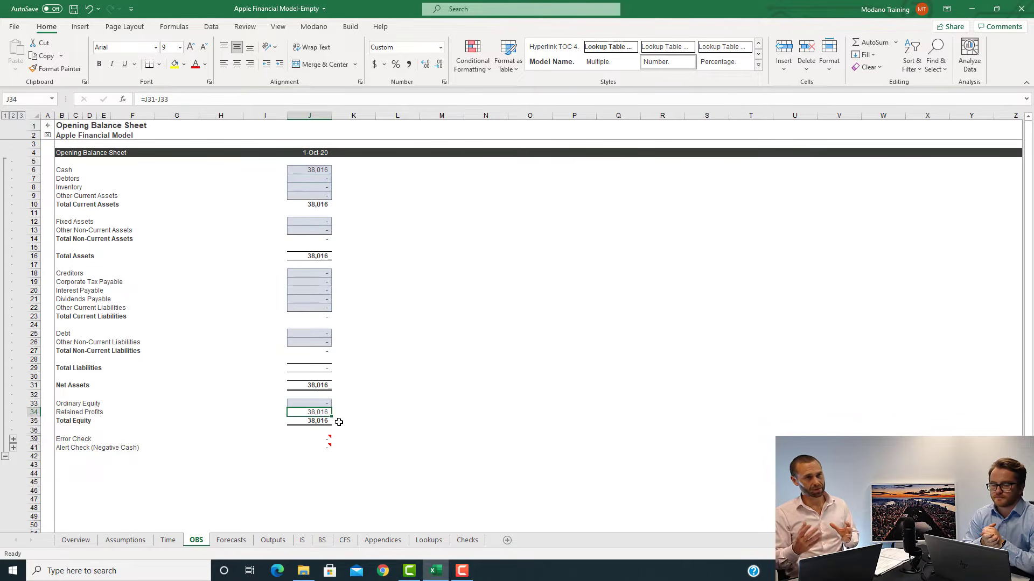
# Return to the overview and go to the Income Statement sheet from the table of contents
pyautogui.click(43, 127)
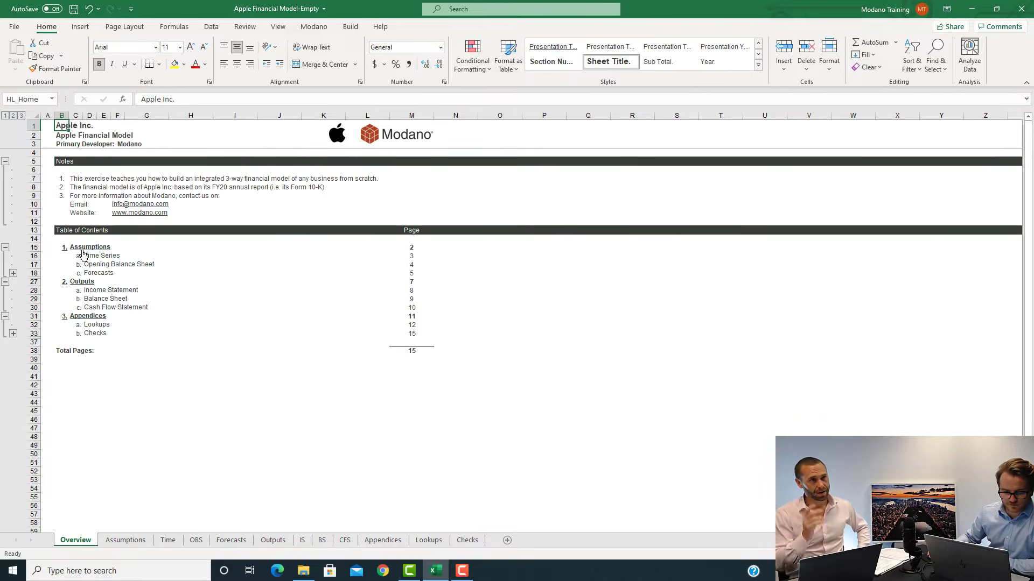
pyautogui.click(118, 293)
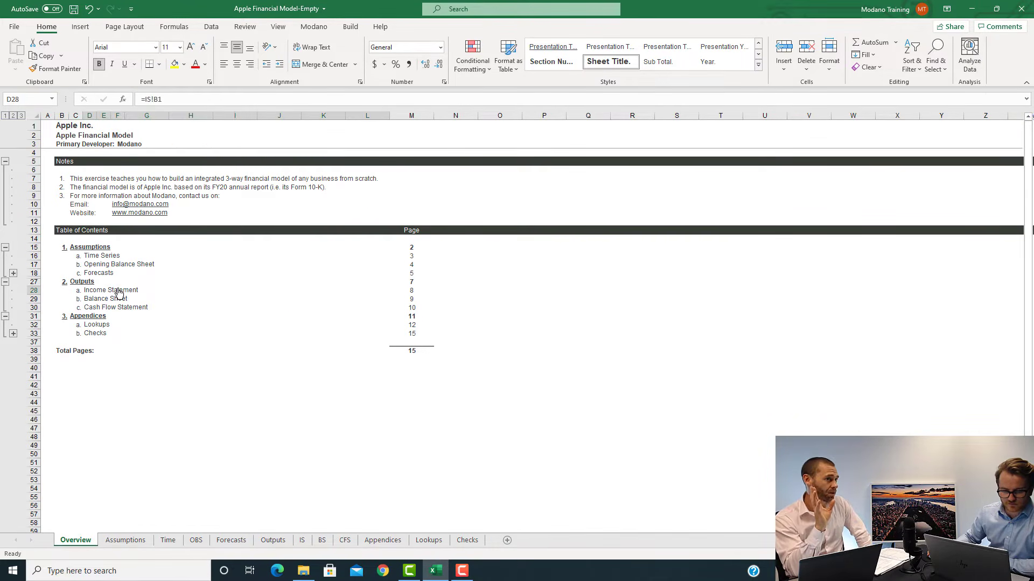
pyautogui.click(119, 293)
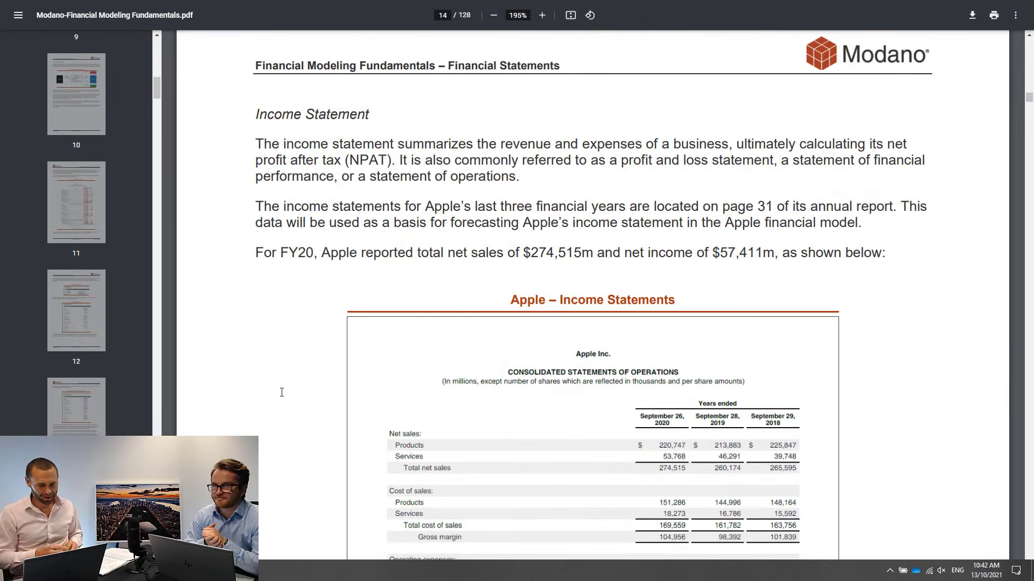
# In the Modano-Financial Modeling Fundamentals PDF, examine Apple's income statements, the completed model income statement and its subtotal definitions
pyautogui.scroll(-3, 285, 395)
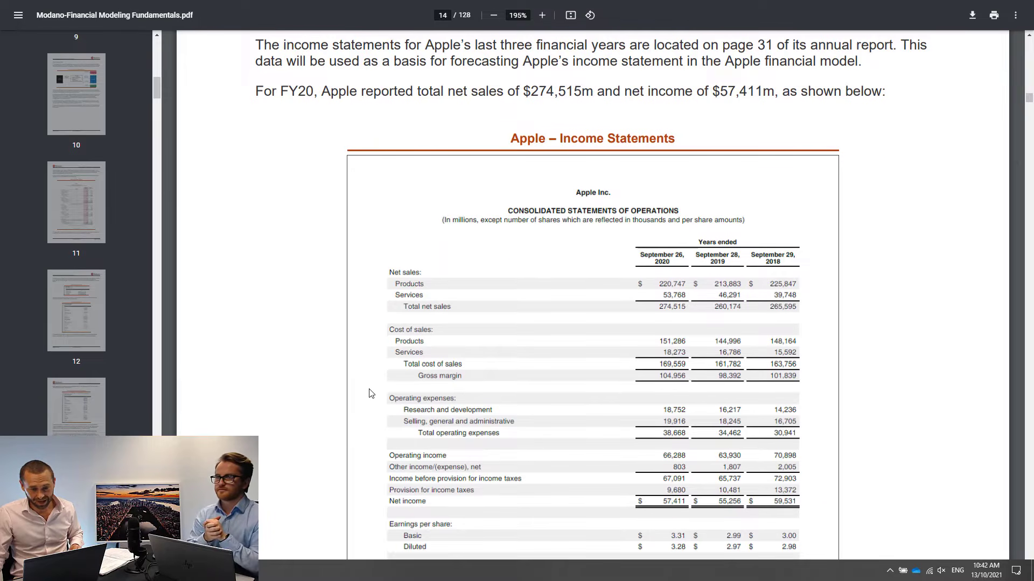
pyautogui.scroll(-1, 612, 405)
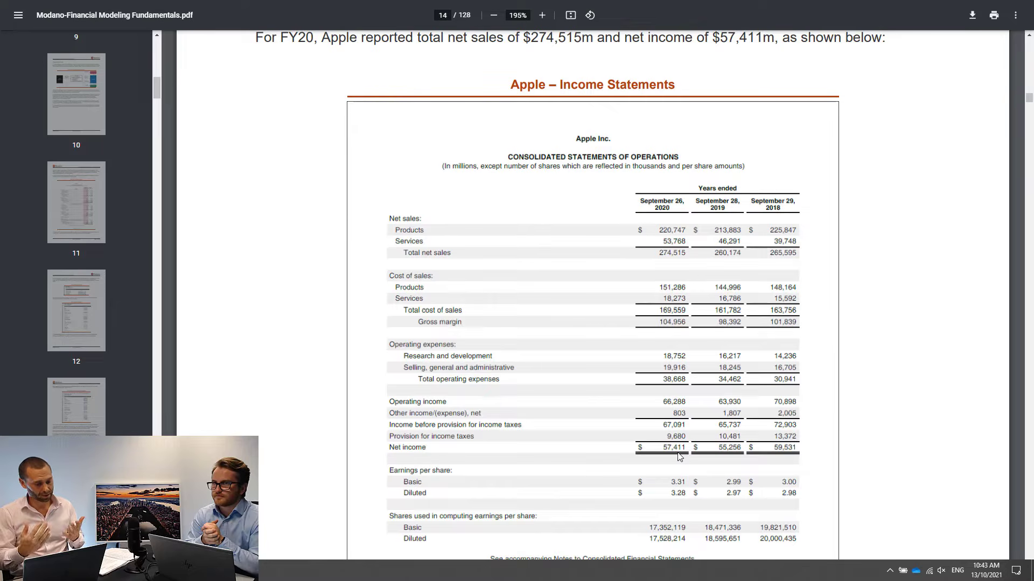
pyautogui.scroll(-15, 597, 334)
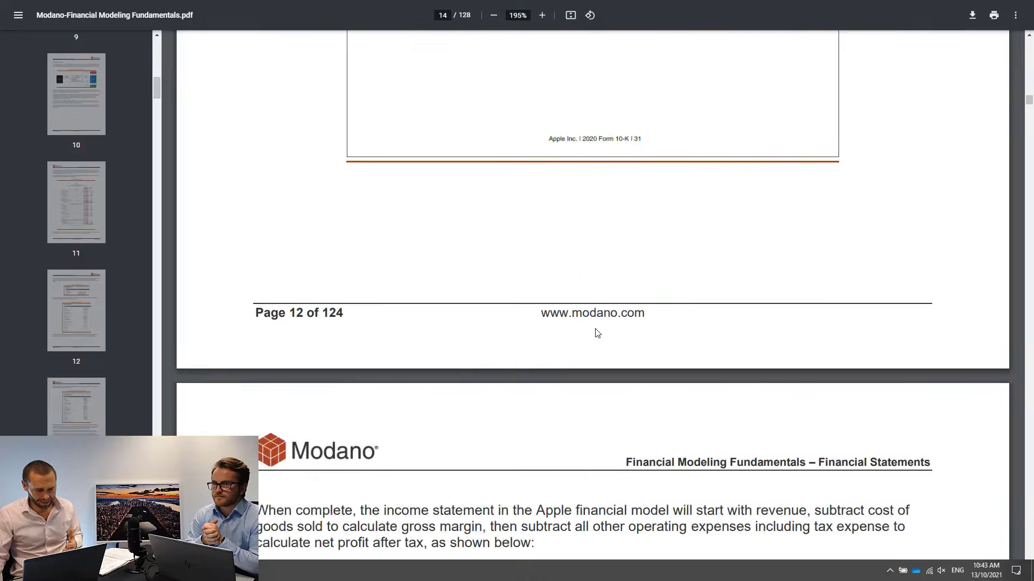
pyautogui.scroll(-4, 596, 334)
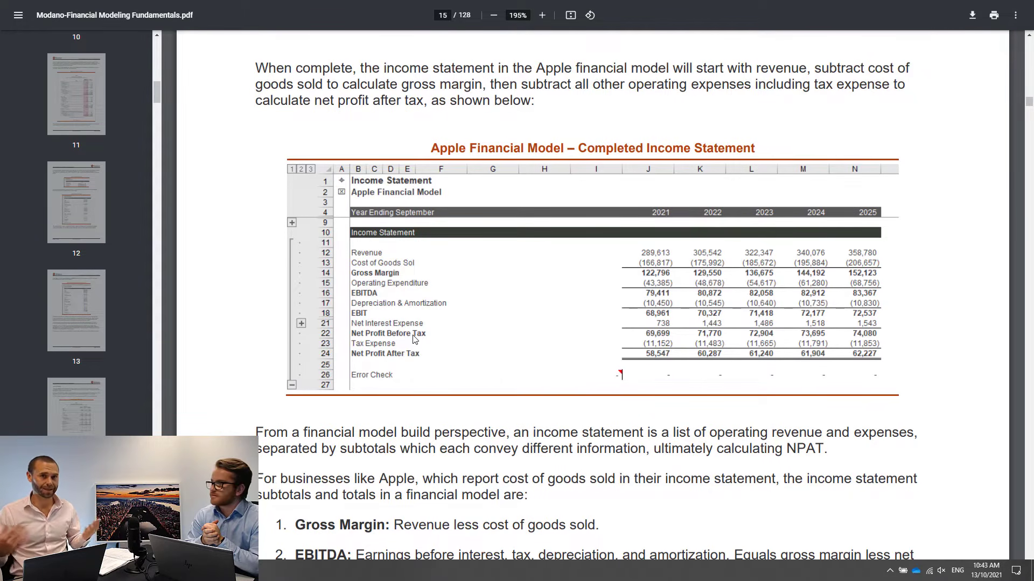
pyautogui.scroll(-4, 393, 344)
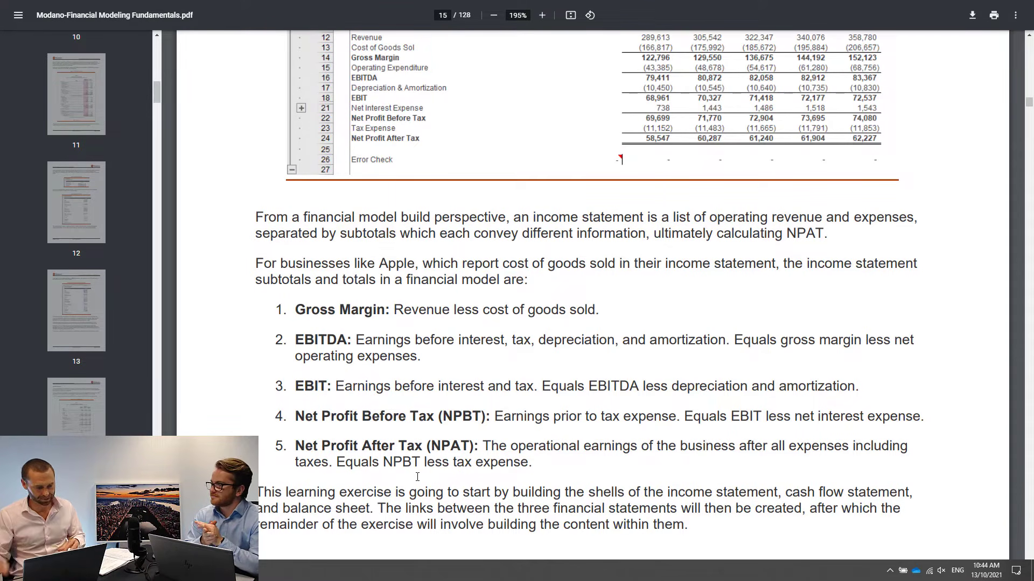
pyautogui.scroll(-5, 417, 476)
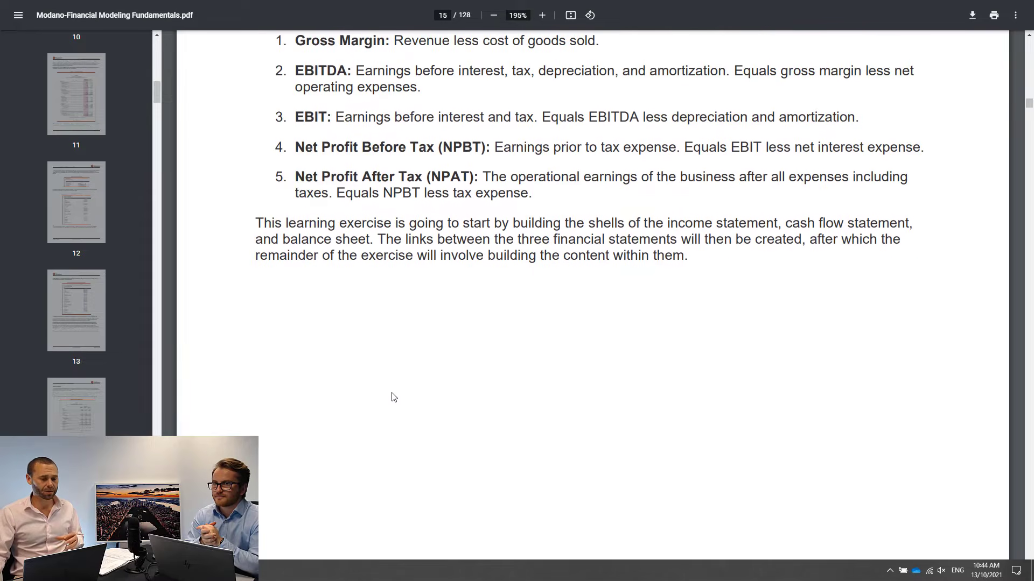
pyautogui.scroll(-1, 394, 397)
pyautogui.scroll(2, 394, 397)
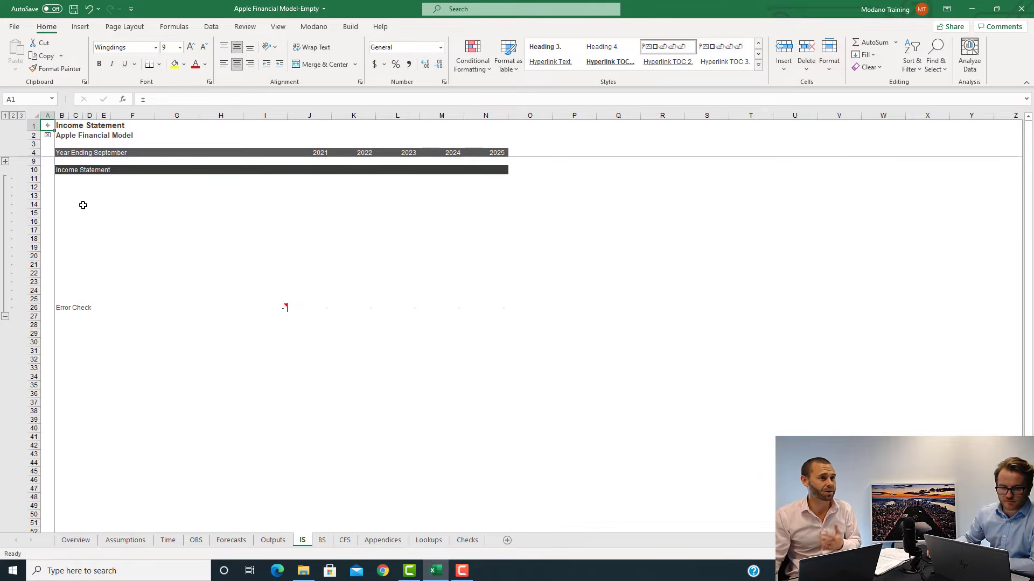
# Label cell B14 of the income statement "Gross Margin" and make the label bold
pyautogui.click(58, 178)
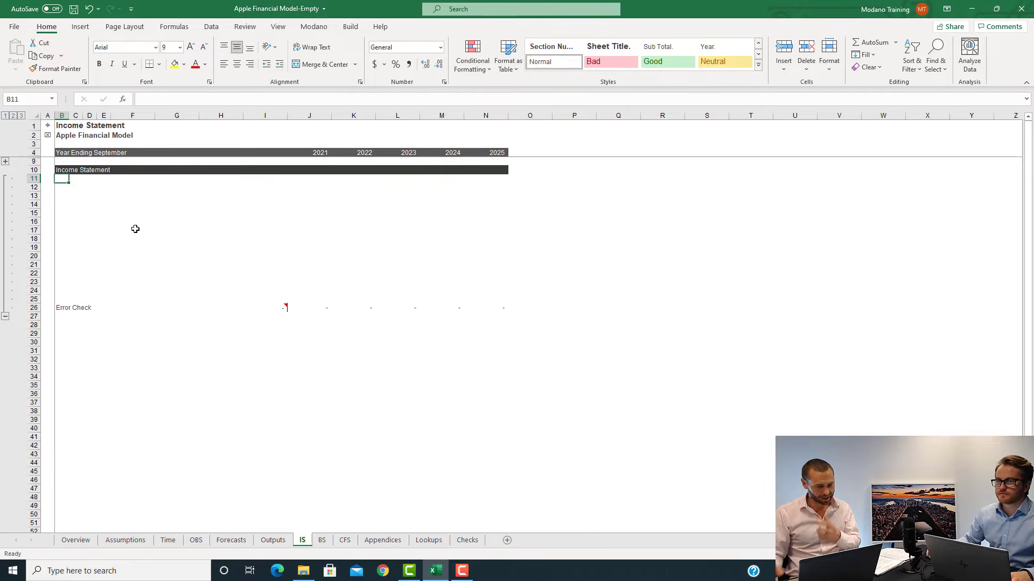
pyautogui.click(57, 205)
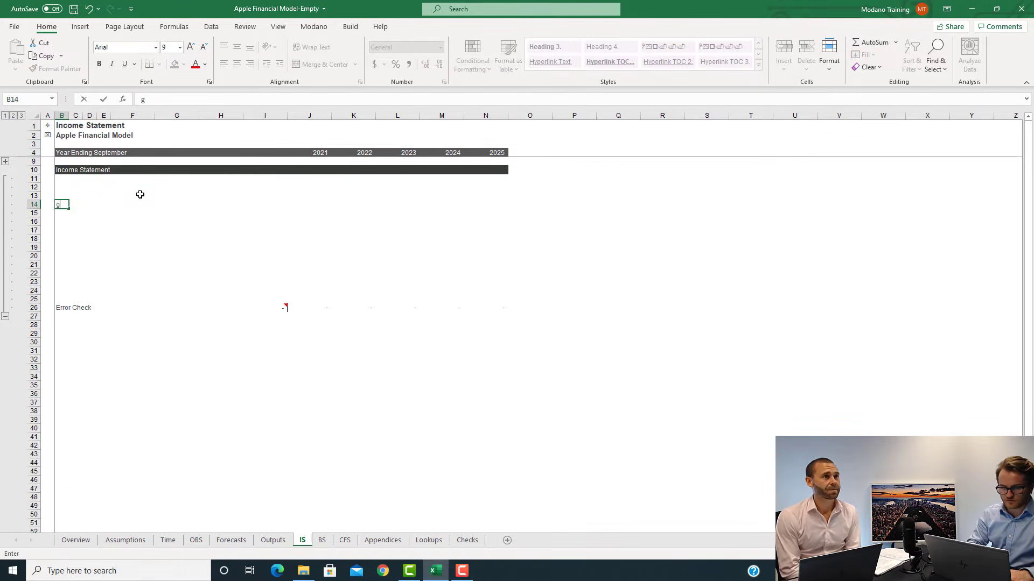
pyautogui.write('Gross Margin')
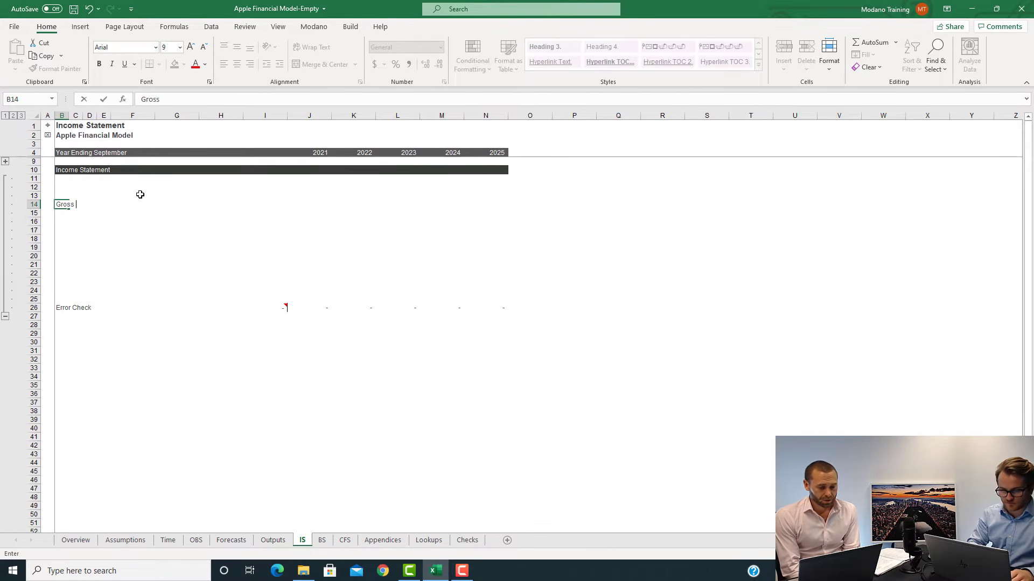
pyautogui.hotkey('ctrl', 'Return')
pyautogui.press('Return')
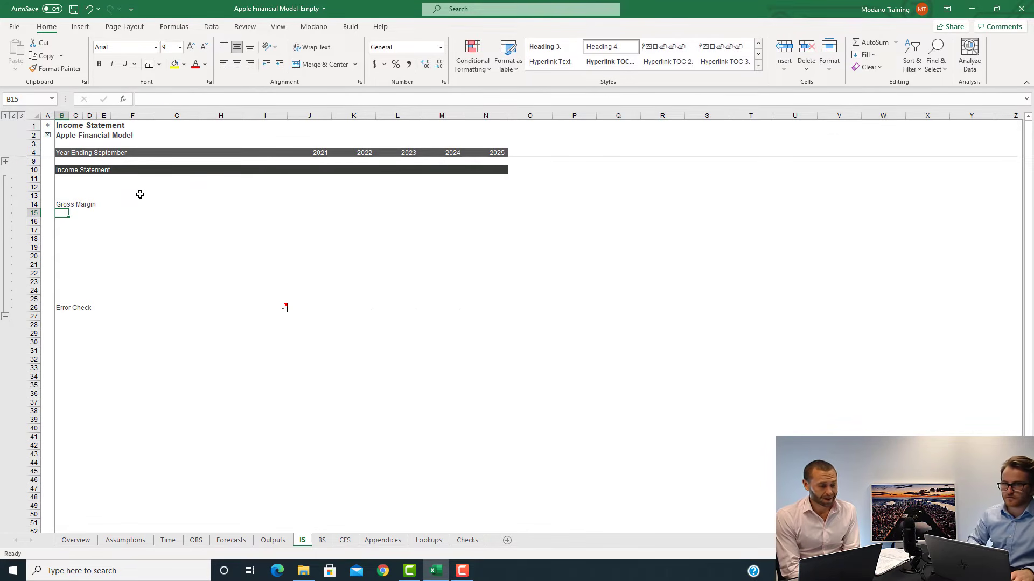
pyautogui.press('Up')
pyautogui.hotkey('ctrl', 'b')
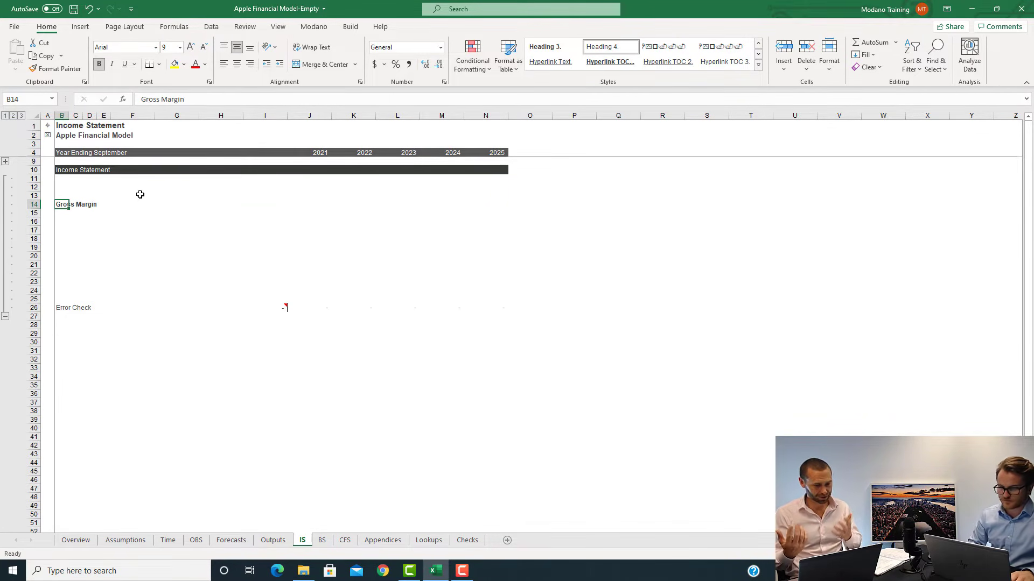
# Enter 0 as a placeholder for 2021 Gross Margin in cell J14 and fill it across to 2025 in N14
pyautogui.press('Right')
pyautogui.press('Right')
pyautogui.press('Right')
pyautogui.press('Right')
pyautogui.press('Right')
pyautogui.press('Right')
pyautogui.press('Right')
pyautogui.press('Right')
pyautogui.press('Right')
pyautogui.press('Left')
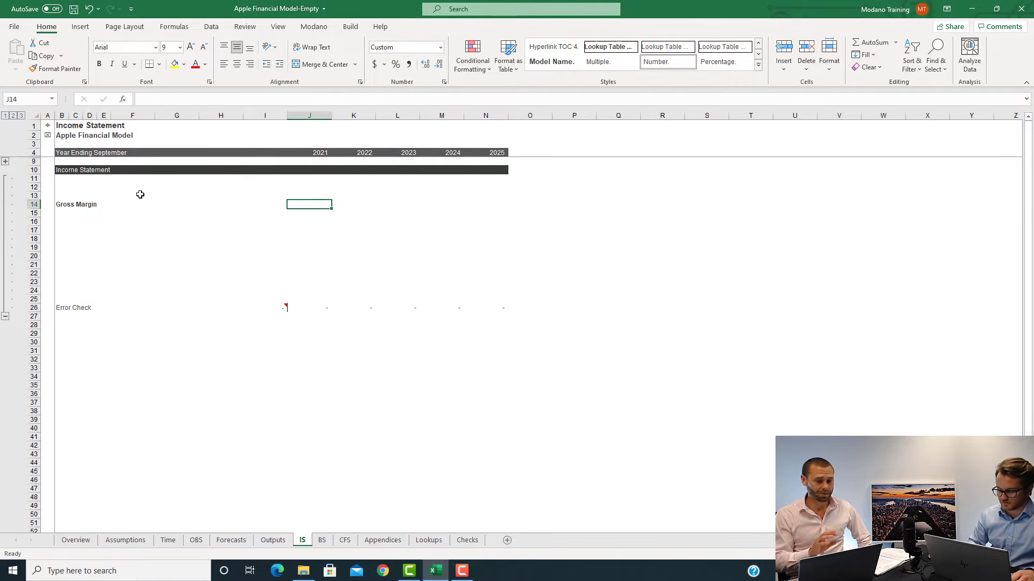
pyautogui.write('0')
pyautogui.hotkey('ctrl', 'Return')
pyautogui.hotkey('shift', 'Right')
pyautogui.hotkey('shift', 'Right')
pyautogui.hotkey('shift', 'Right')
pyautogui.hotkey('shift', 'Right')
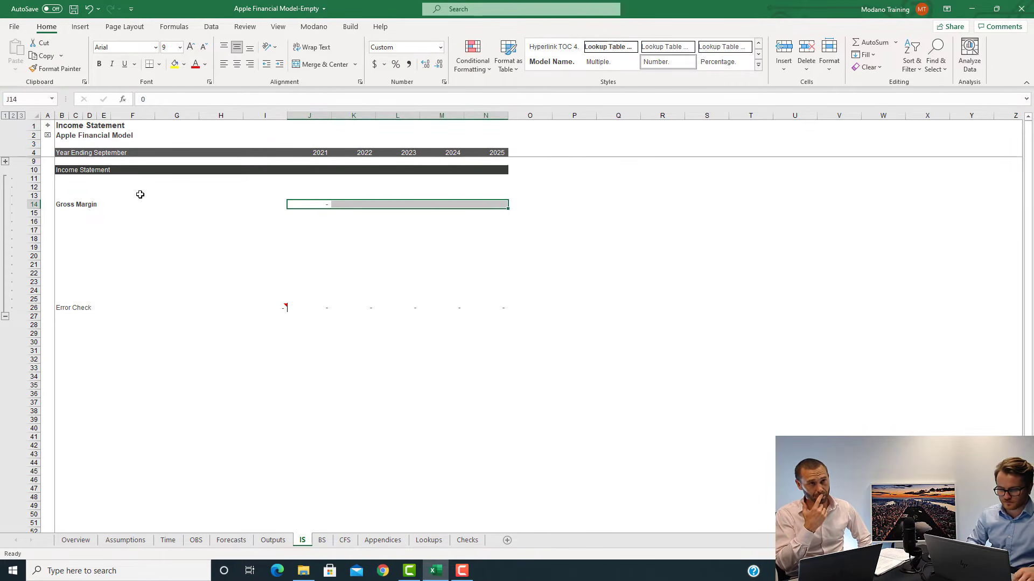
pyautogui.hotkey('ctrl', 'r')
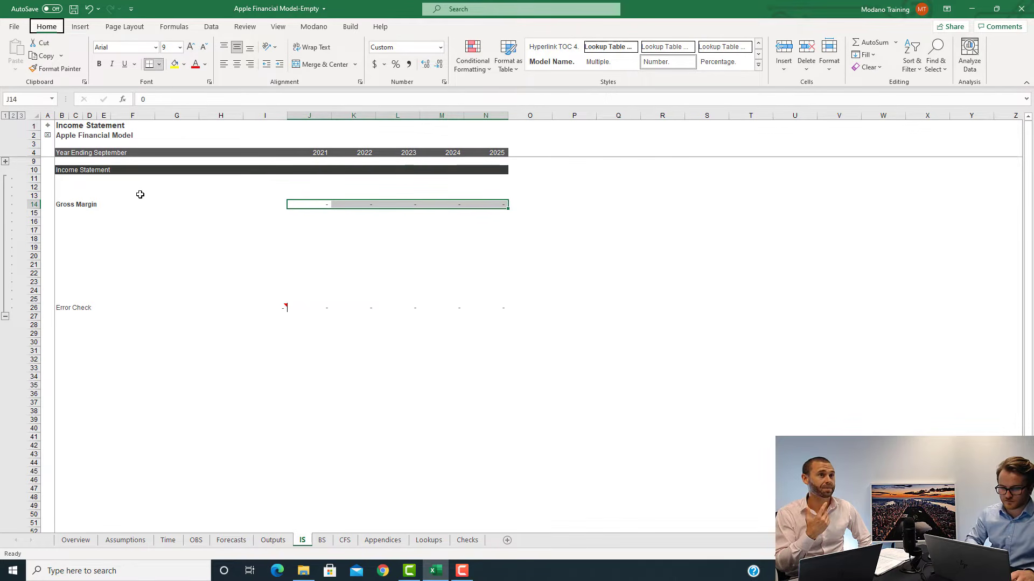
# Format the Gross Margin values in J14:N14 as bold with a top border
pyautogui.hotkey('ctrl', 'b')
pyautogui.press('Left')
pyautogui.press('Left')
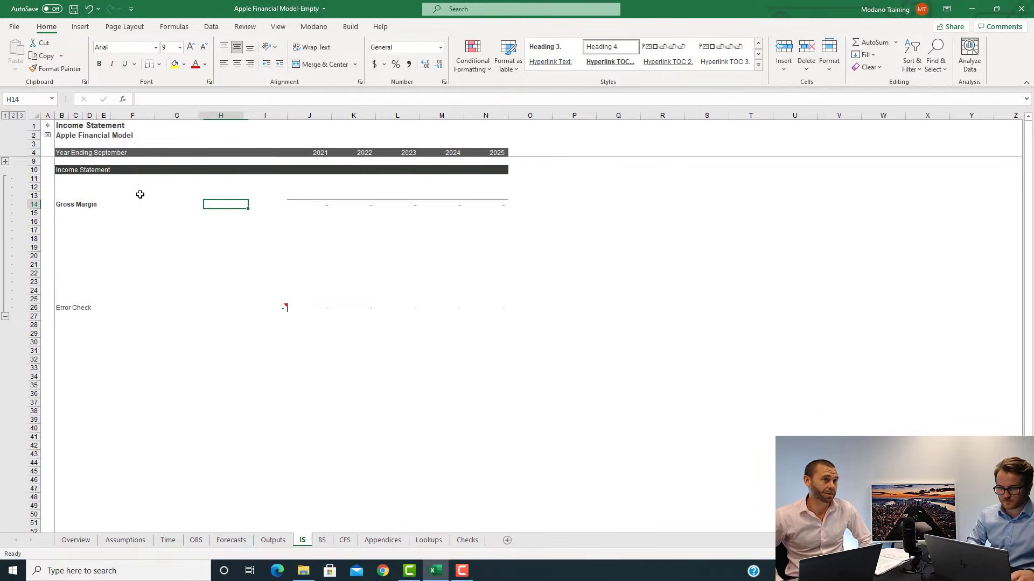
pyautogui.press('Right')
pyautogui.press('Right')
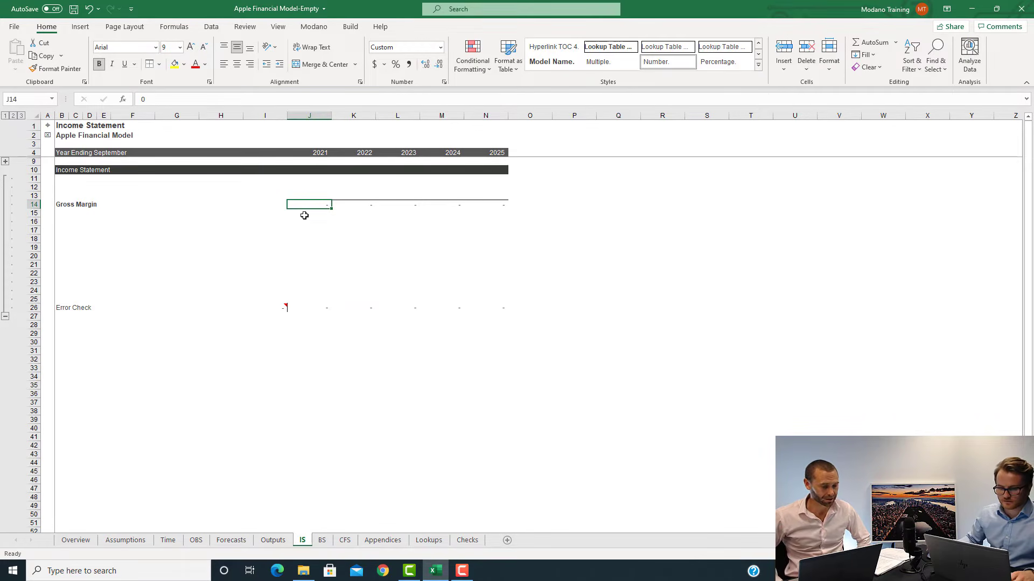
# Label cell B16 "EBITDA" in bold, two rows below Gross Margin
pyautogui.hotkey('ctrl', 'Left')
pyautogui.press('Down')
pyautogui.press('Down')
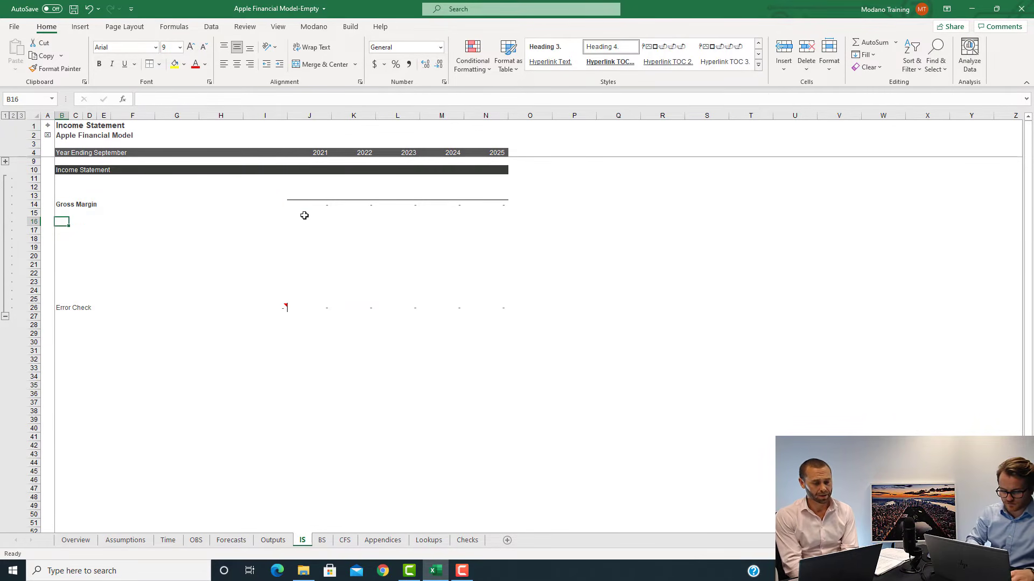
pyautogui.write('EBITDA')
pyautogui.press('Return')
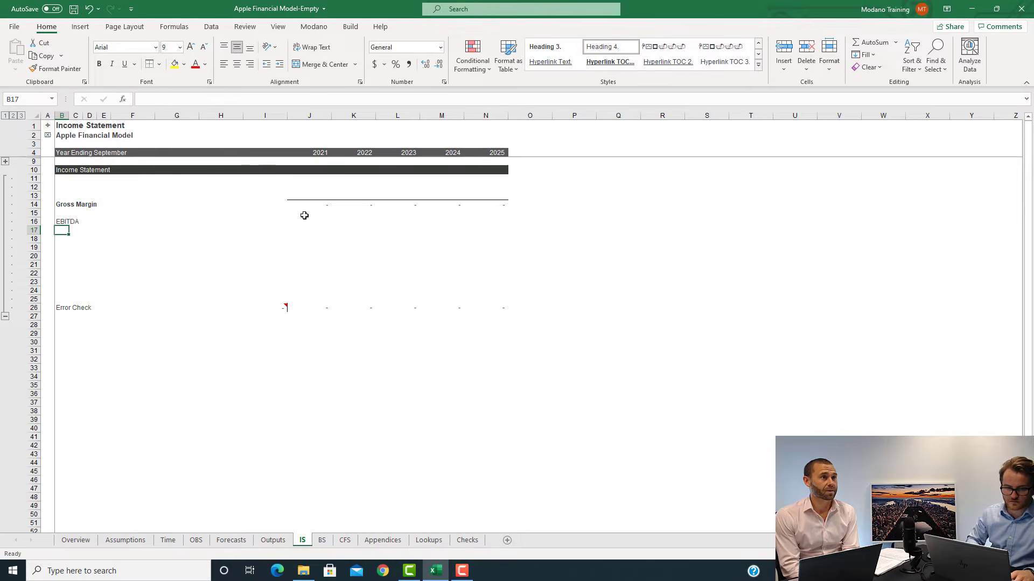
pyautogui.press('Up')
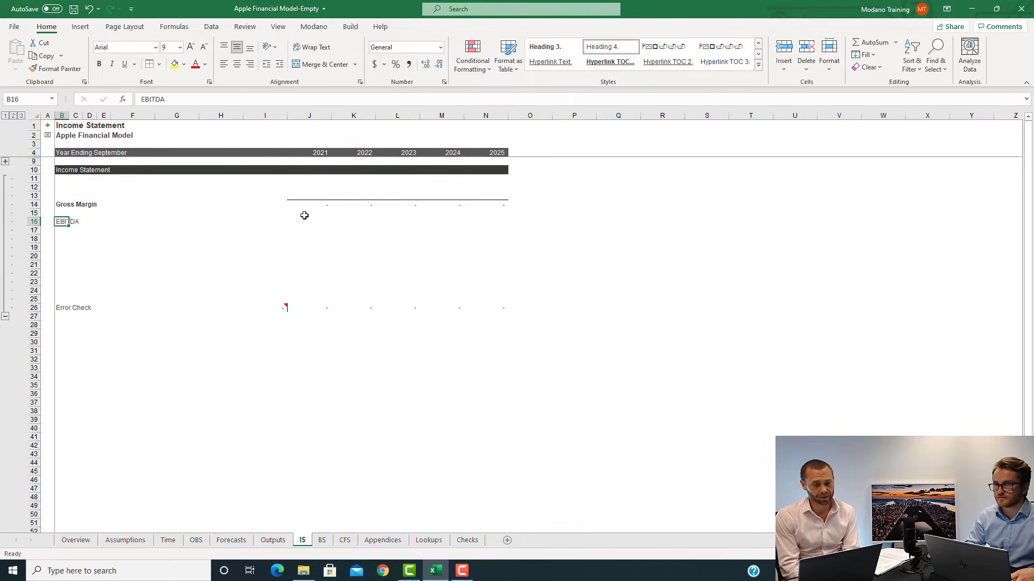
pyautogui.hotkey('ctrl', 'b')
# Link 2021 EBITDA in cell J16 to Gross Margin with =J14 and make it bold
pyautogui.press('Right')
pyautogui.press('Right')
pyautogui.press('Right')
pyautogui.press('Right')
pyautogui.press('Right')
pyautogui.press('Right')
pyautogui.press('Right')
pyautogui.press('Right')
pyautogui.press('Right')
pyautogui.press('Right')
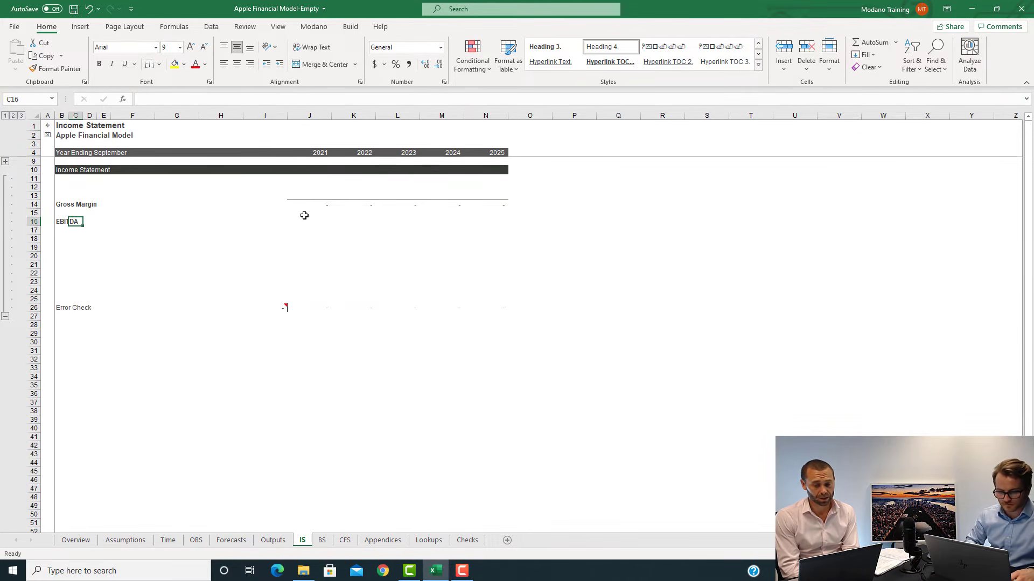
pyautogui.press('Left')
pyautogui.press('Left')
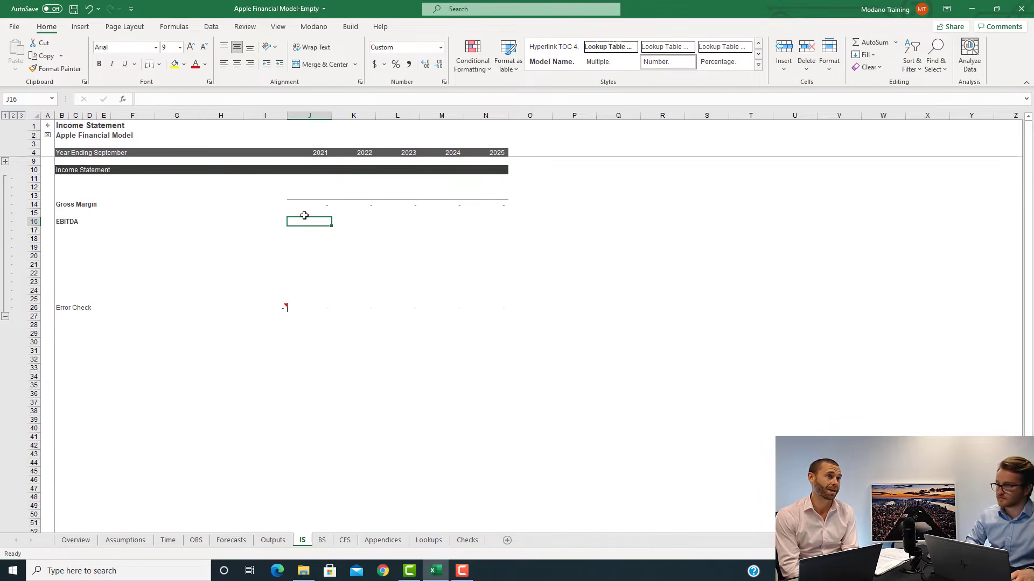
pyautogui.write('=')
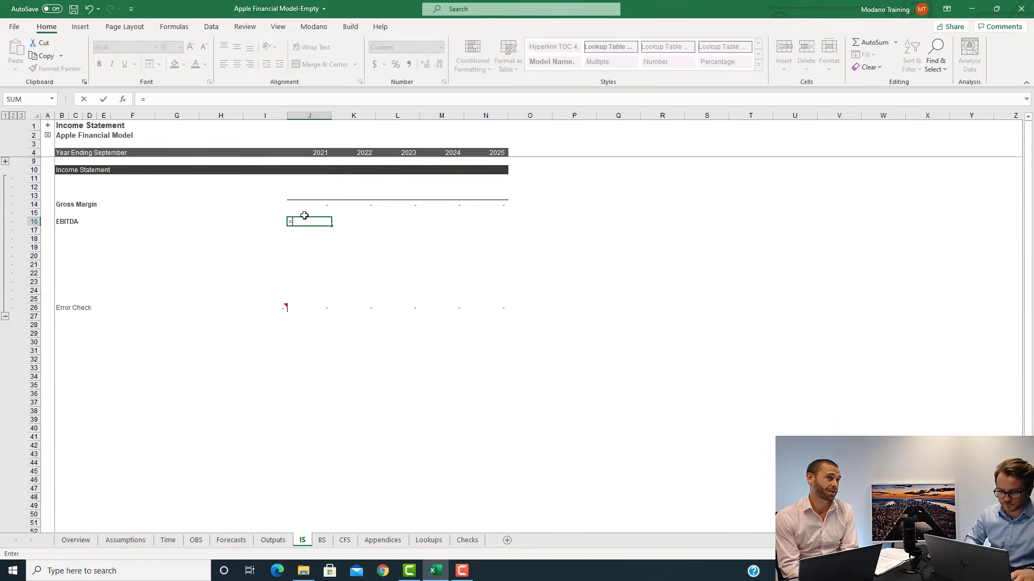
pyautogui.press('Up')
pyautogui.press('Up')
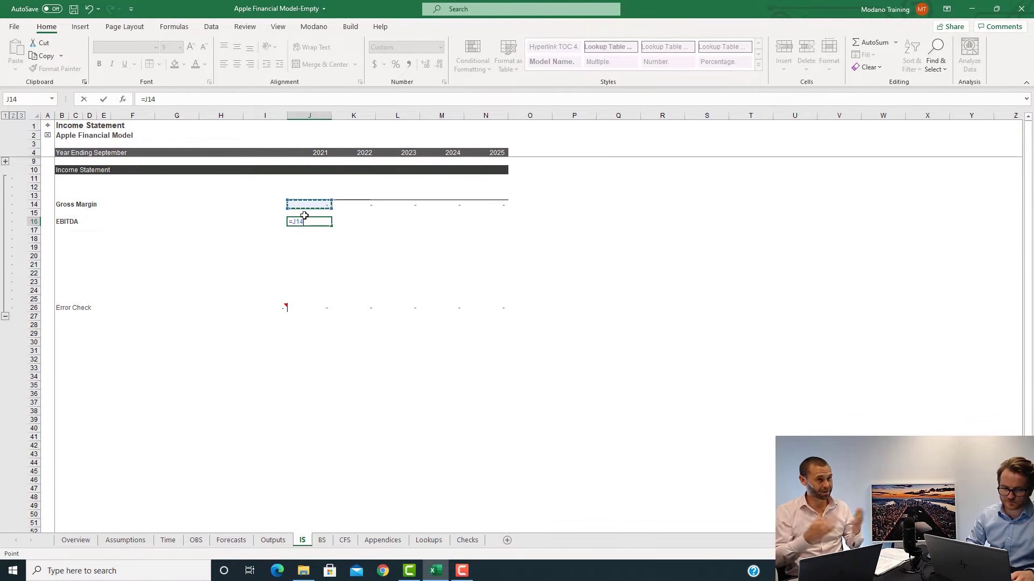
pyautogui.hotkey('ctrl', 'Return')
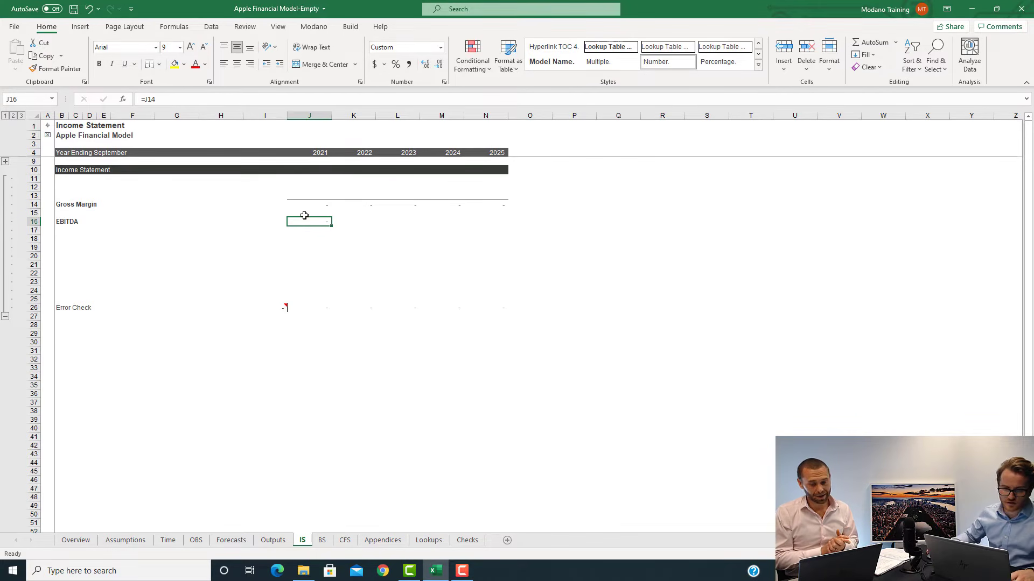
pyautogui.click(99, 63)
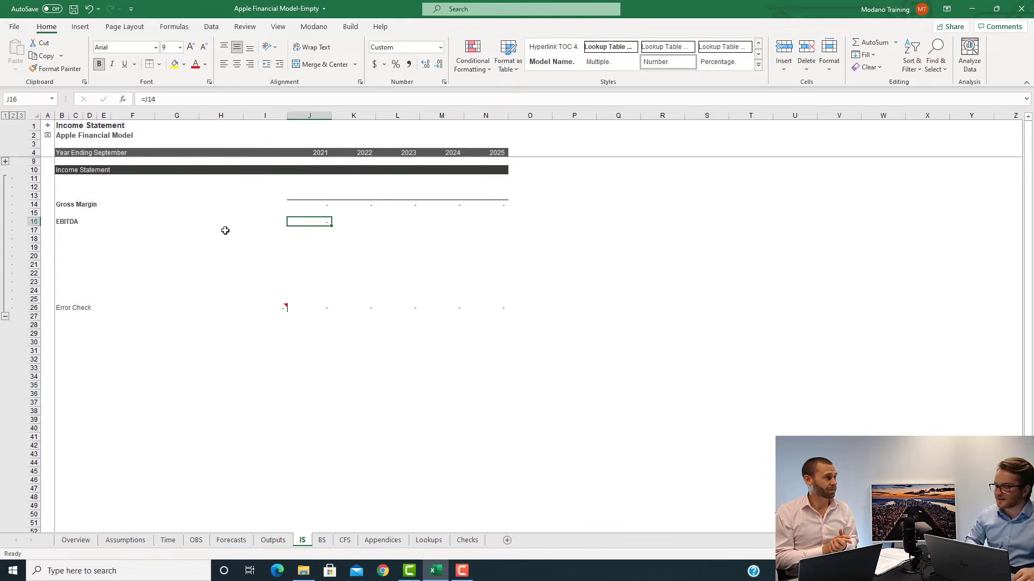
# Fill the EBITDA formula across J16:N16 through 2025 and add a top border to the range
pyautogui.hotkey('shift', 'Right')
pyautogui.hotkey('shift', 'Right')
pyautogui.hotkey('shift', 'Right')
pyautogui.hotkey('shift', 'Right')
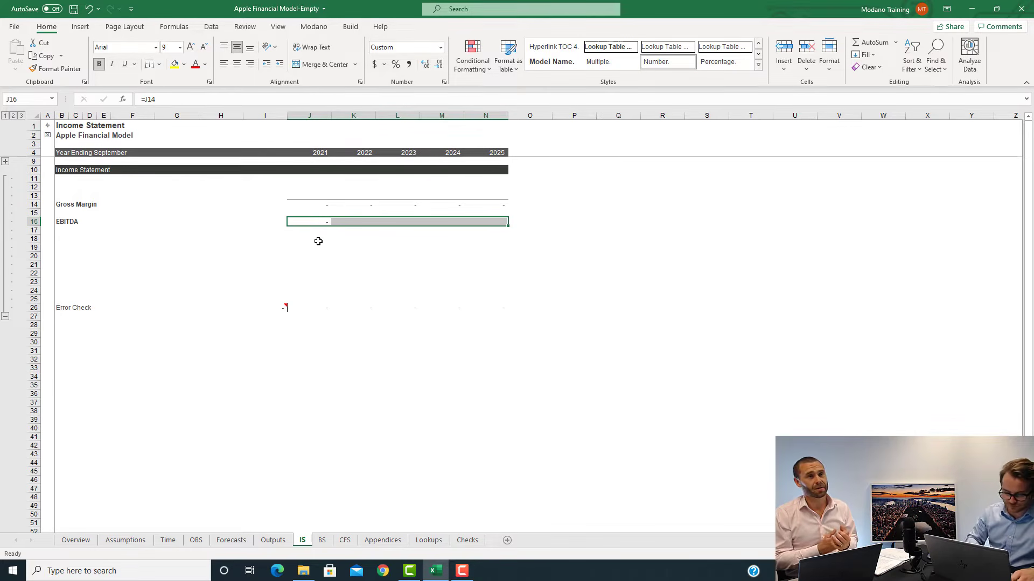
pyautogui.press('Left')
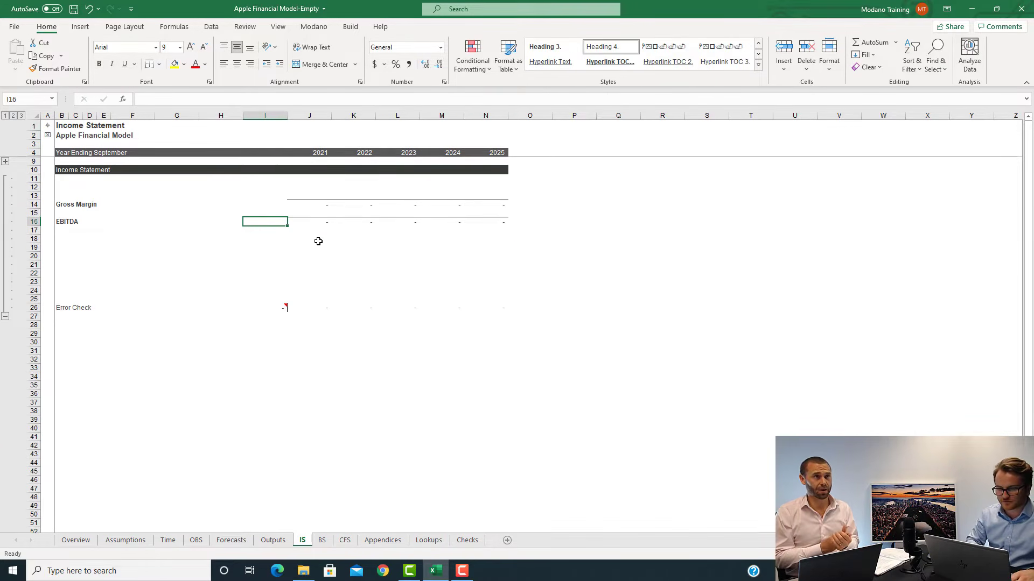
pyautogui.press('Right')
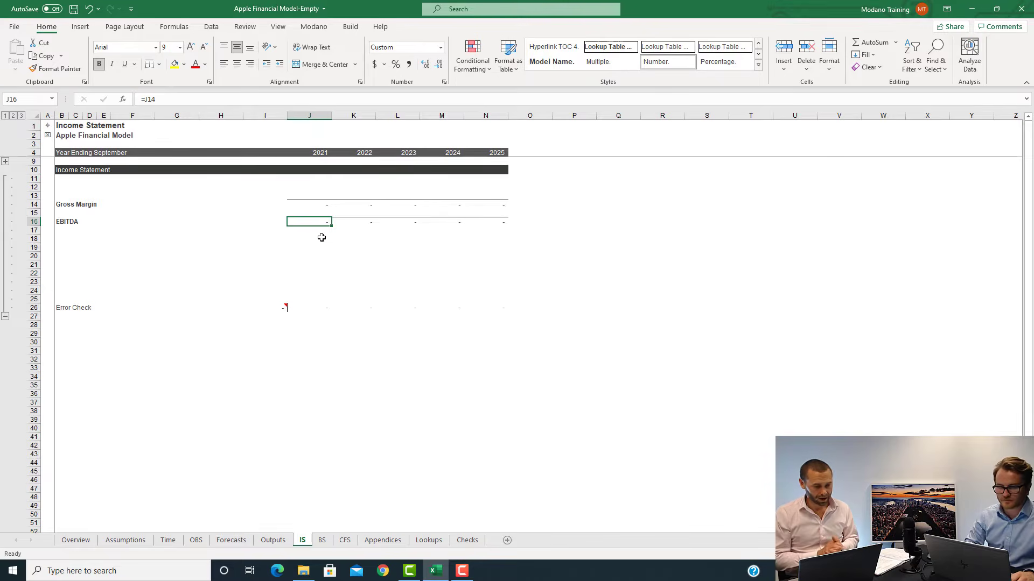
# Label cell B18 "EBIT" in bold, two rows below EBITDA
pyautogui.press('Down')
pyautogui.press('Down')
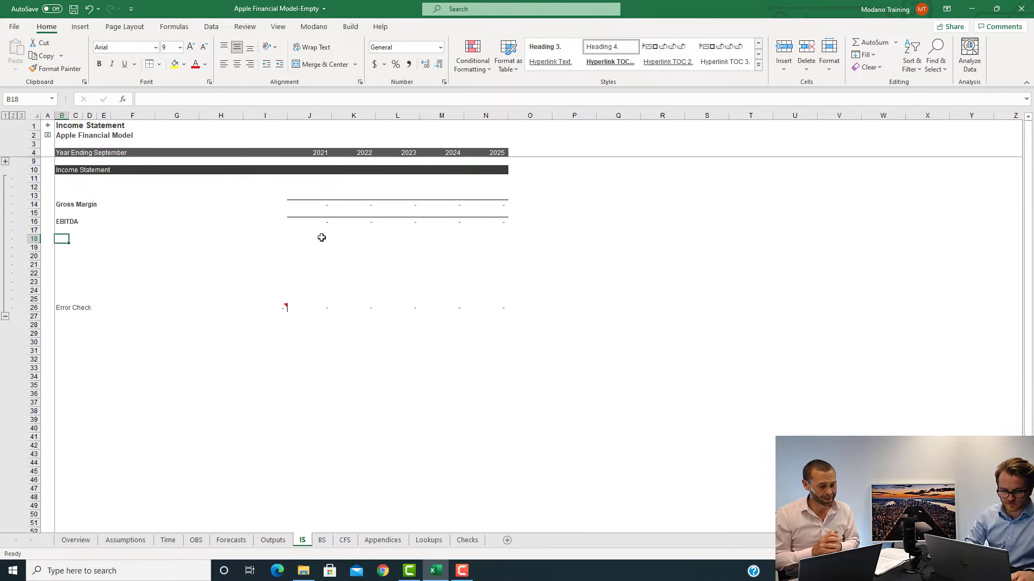
pyautogui.write('EBIT')
pyautogui.press('Return')
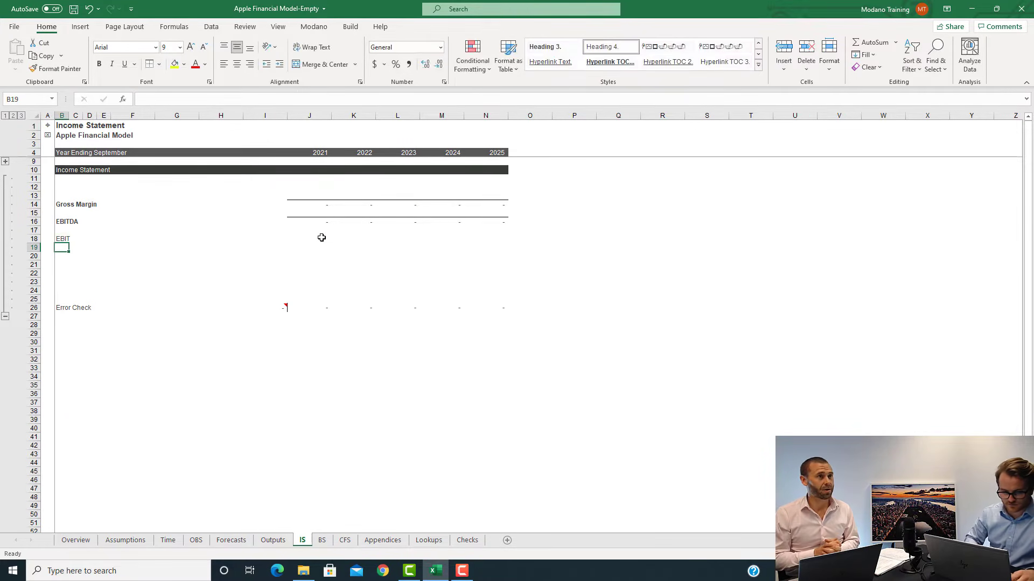
pyautogui.press('Up')
# Link 2021 EBIT in cell J18 to EBITDA with =J16 and make it bold
pyautogui.press('Right')
pyautogui.press('Right')
pyautogui.press('Right')
pyautogui.press('Right')
pyautogui.press('Right')
pyautogui.press('Right')
pyautogui.press('Right')
pyautogui.press('Right')
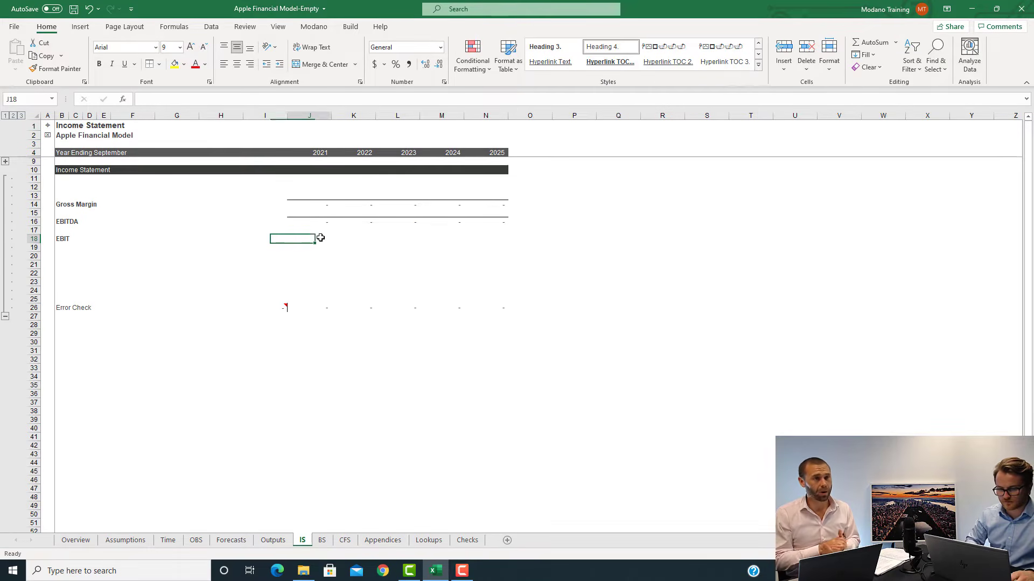
pyautogui.write('=')
pyautogui.press('Up')
pyautogui.press('Up')
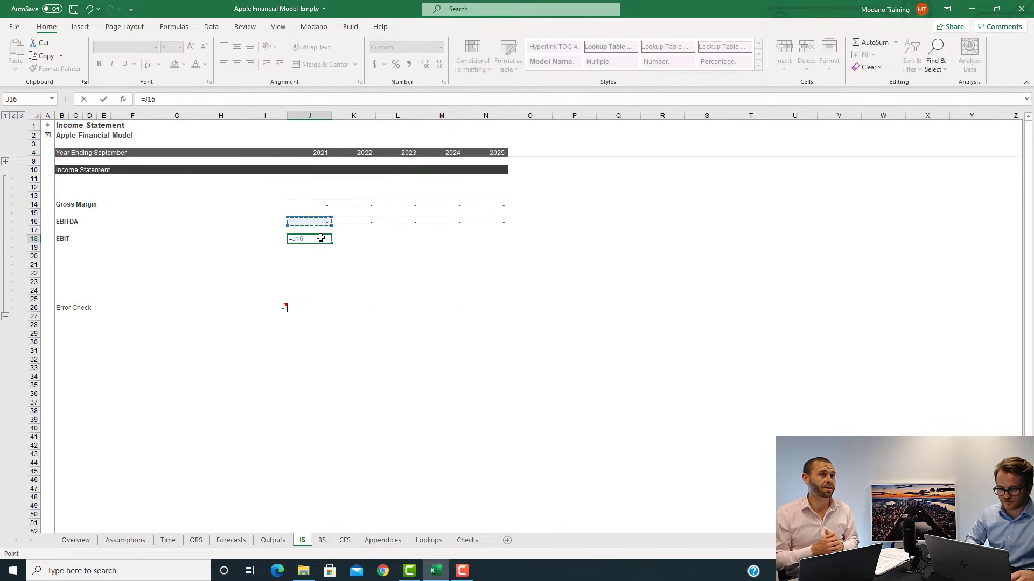
pyautogui.hotkey('ctrl', 'Return')
# Fill the EBIT formula across J18:N18 through 2025 and add a top border to the range
pyautogui.hotkey('shift', 'Right')
pyautogui.hotkey('shift', 'Right')
pyautogui.hotkey('shift', 'Right')
pyautogui.hotkey('shift', 'Right')
pyautogui.hotkey('shift', 'Right')
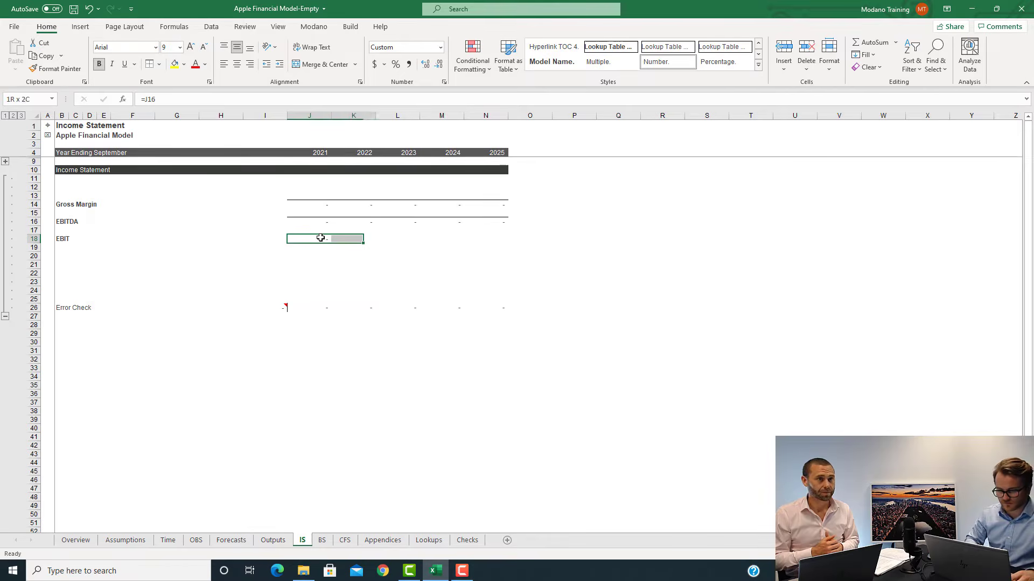
pyautogui.hotkey('shift', 'Left')
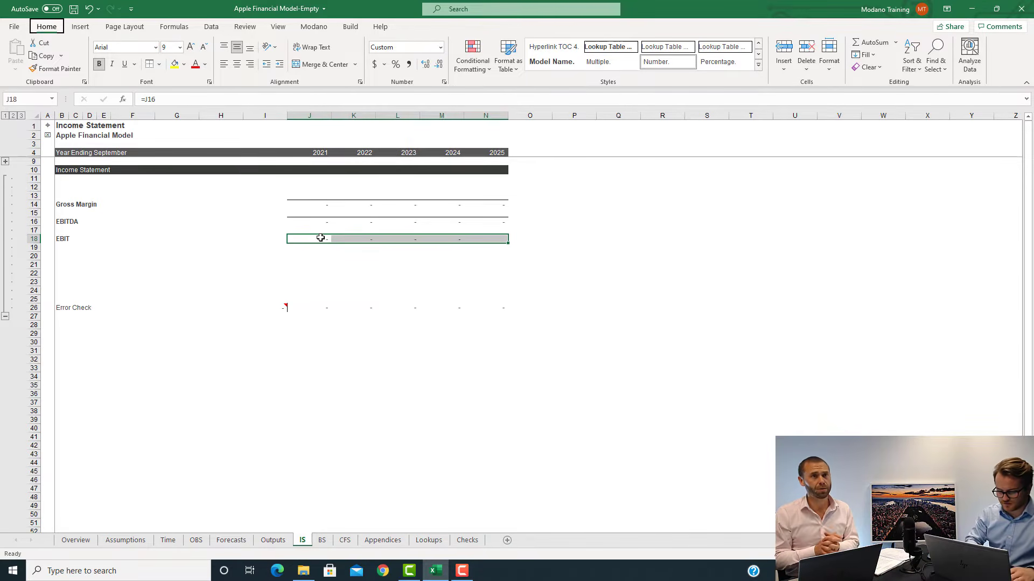
pyautogui.hotkey('ctrl', 'r')
pyautogui.press('Left')
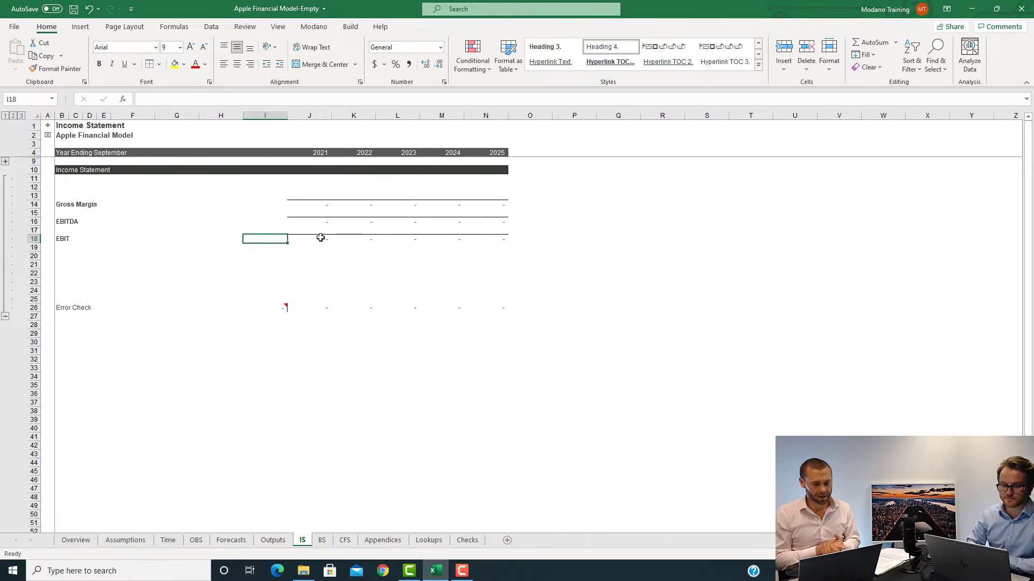
# Label cell B22 "Net Profit Before Tax", leaving three blank rows beneath EBIT
pyautogui.hotkey('ctrl', 'Left')
pyautogui.press('Down')
pyautogui.press('Down')
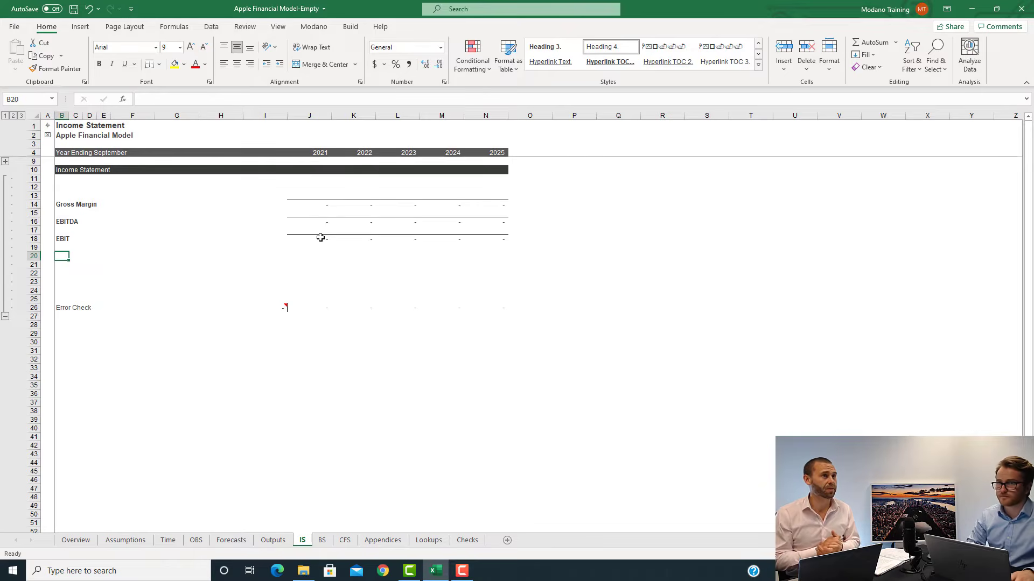
pyautogui.press('Down')
pyautogui.press('Down')
pyautogui.write('N')
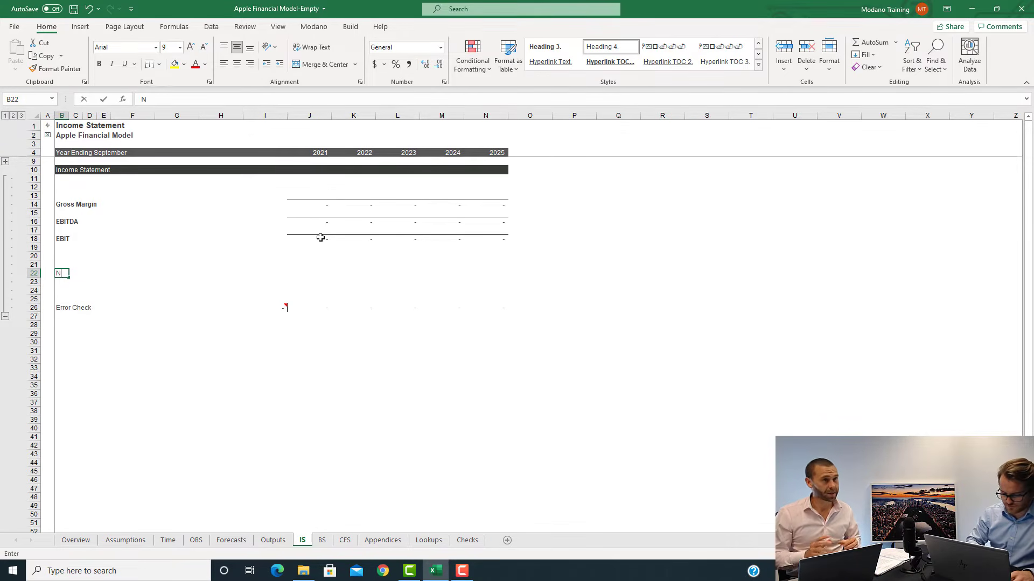
pyautogui.write('PBT')
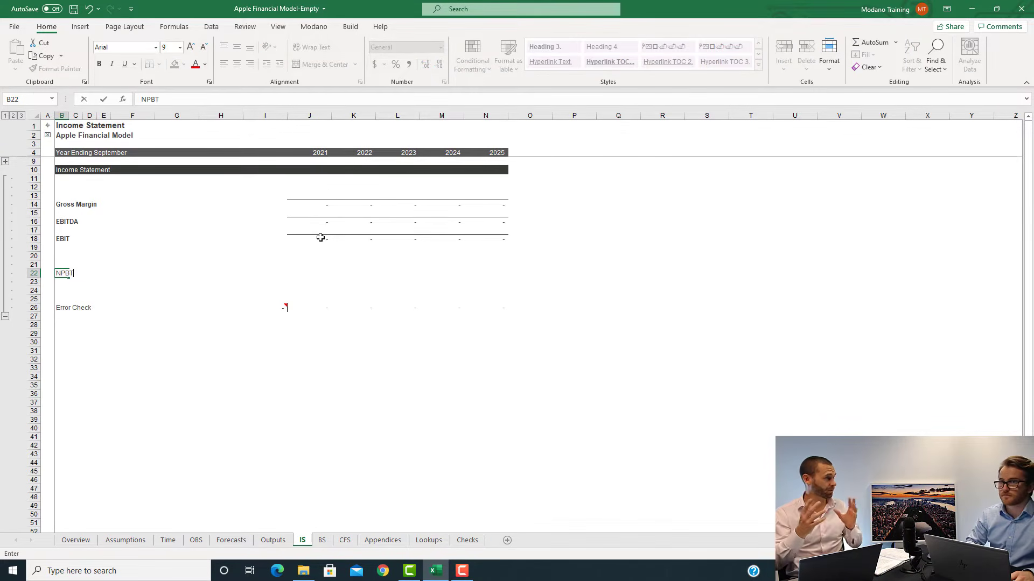
pyautogui.press('BackSpace')
pyautogui.press('BackSpace')
pyautogui.press('BackSpace')
pyautogui.press('BackSpace')
pyautogui.write('Net P')
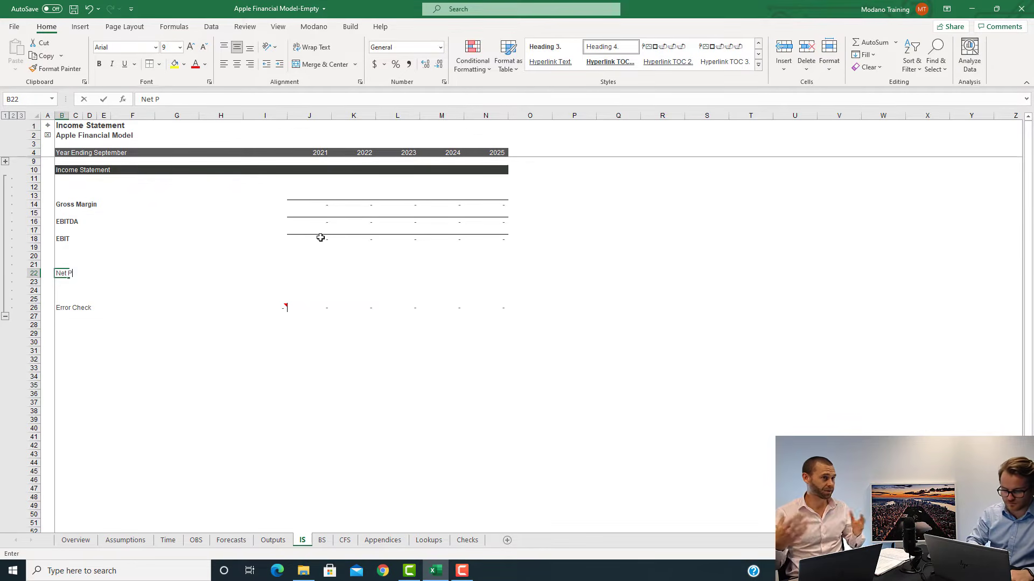
pyautogui.write('rofit Before')
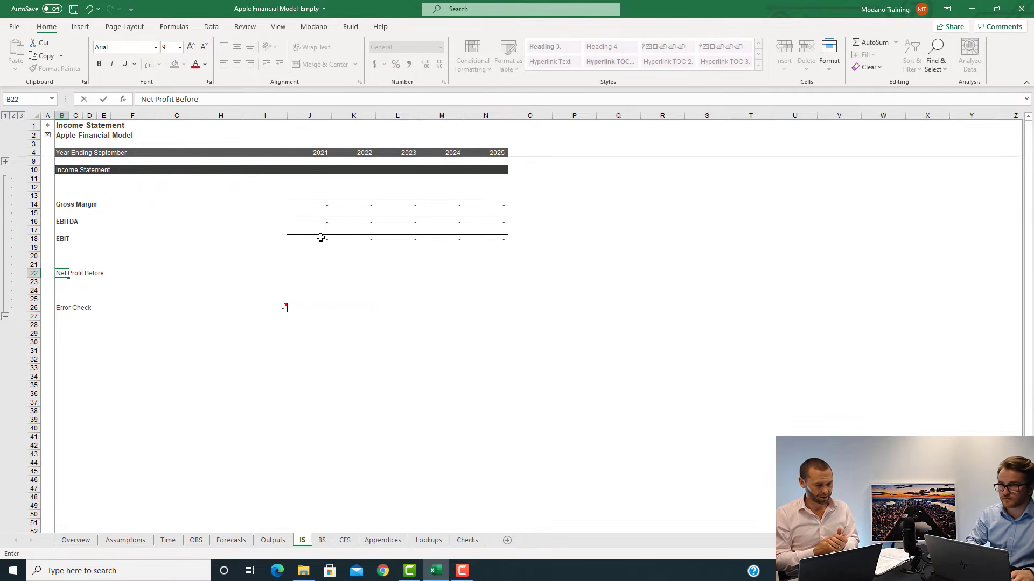
pyautogui.write(' Tax')
pyautogui.press('Return')
pyautogui.press('Up')
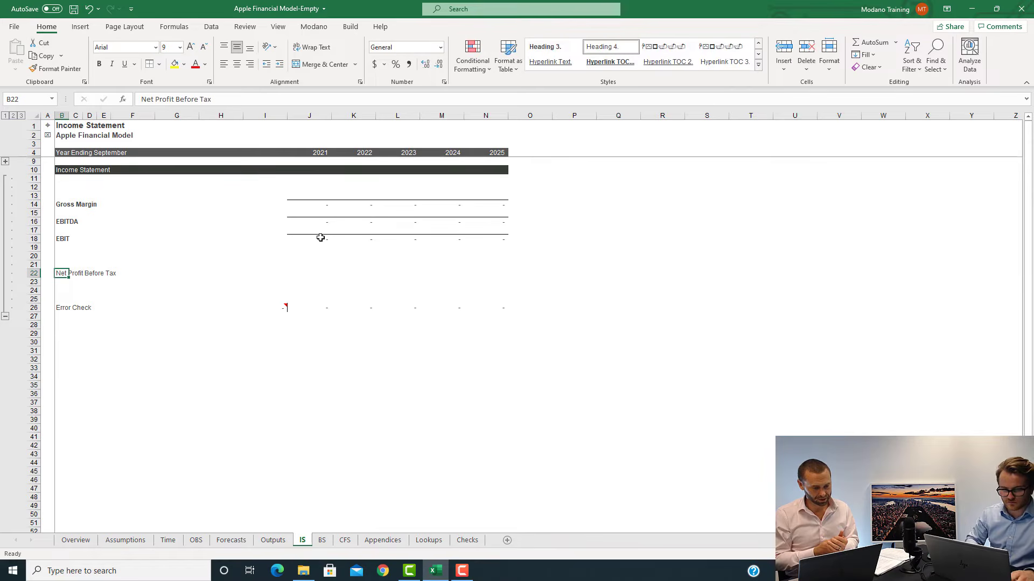
# Make the Net Profit Before Tax label bold and link 2021 cell J22 to EBIT with =J18, also in bold
pyautogui.hotkey('ctrl', 'b')
pyautogui.press('Right')
pyautogui.press('Right')
pyautogui.press('Right')
pyautogui.press('Right')
pyautogui.press('Right')
pyautogui.press('Right')
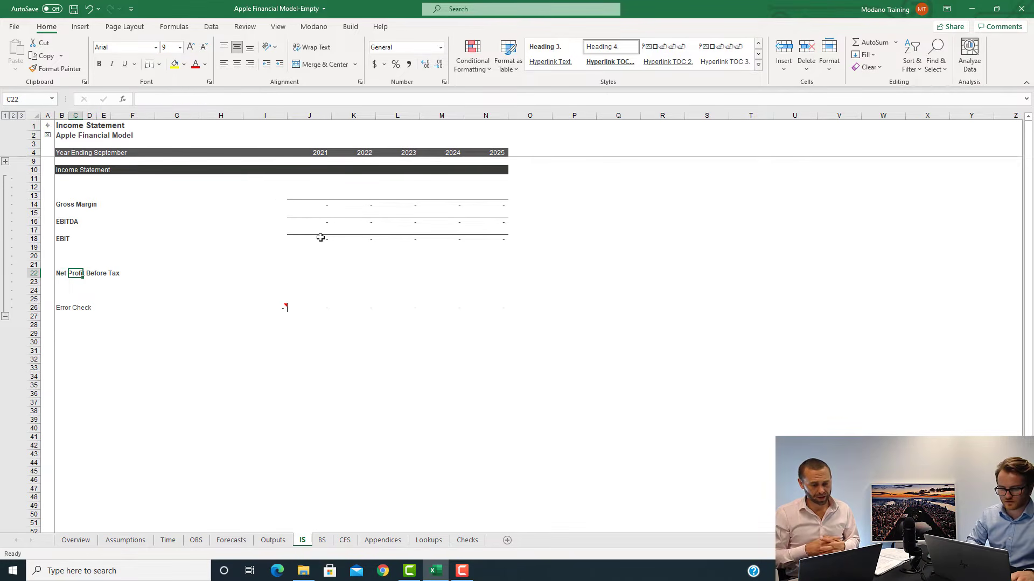
pyautogui.press('Right')
pyautogui.press('Right')
pyautogui.write('=')
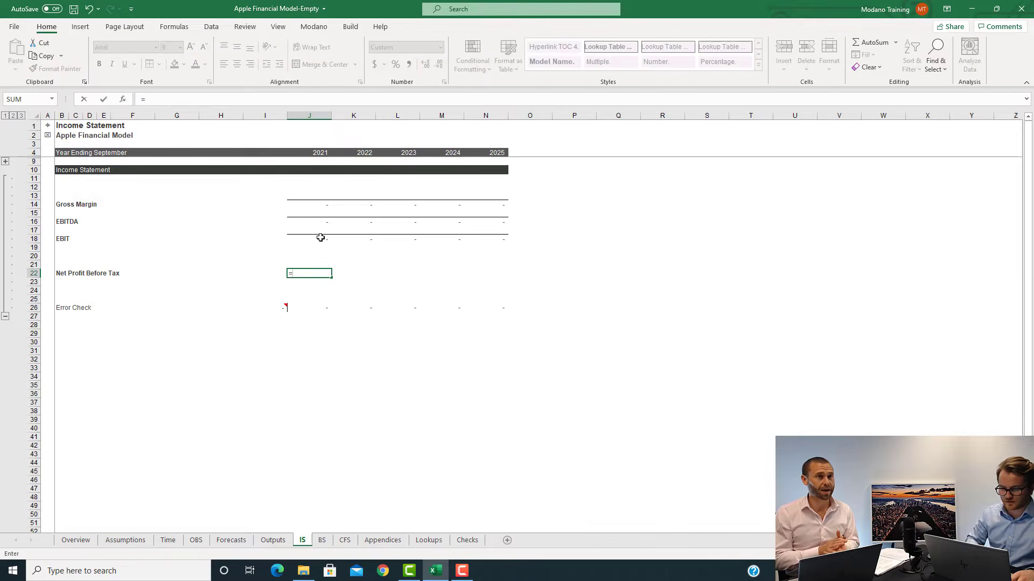
pyautogui.press('Up')
pyautogui.press('Up')
pyautogui.press('Up')
pyautogui.press('Up')
pyautogui.hotkey('ctrl', 'Return')
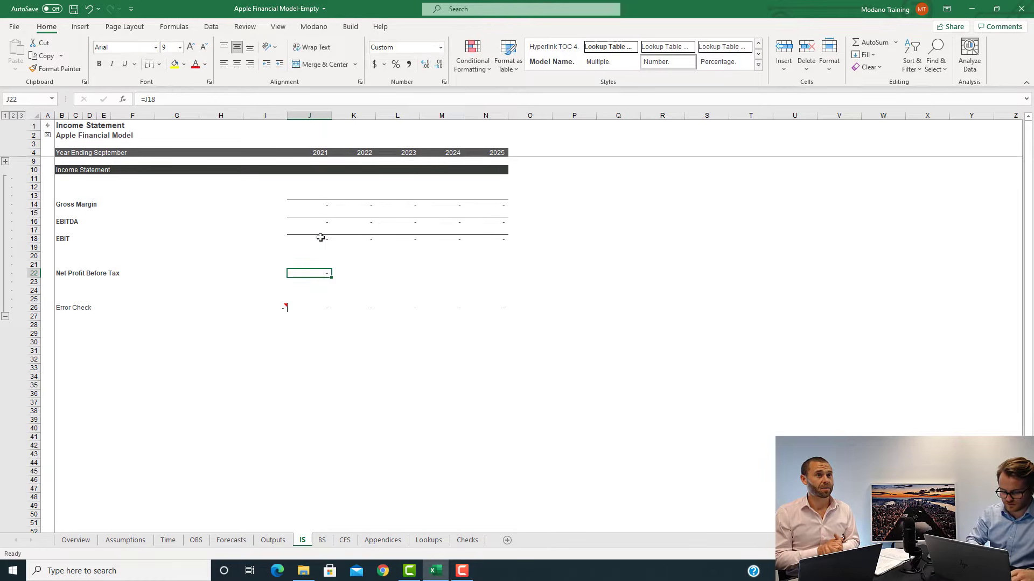
pyautogui.hotkey('ctrl', 'b')
# Fill the Net Profit Before Tax formula across J22:N22 through 2025 and add a top border to the range
pyautogui.hotkey('shift', 'Right')
pyautogui.hotkey('shift', 'Right')
pyautogui.hotkey('shift', 'Right')
pyautogui.hotkey('shift', 'Right')
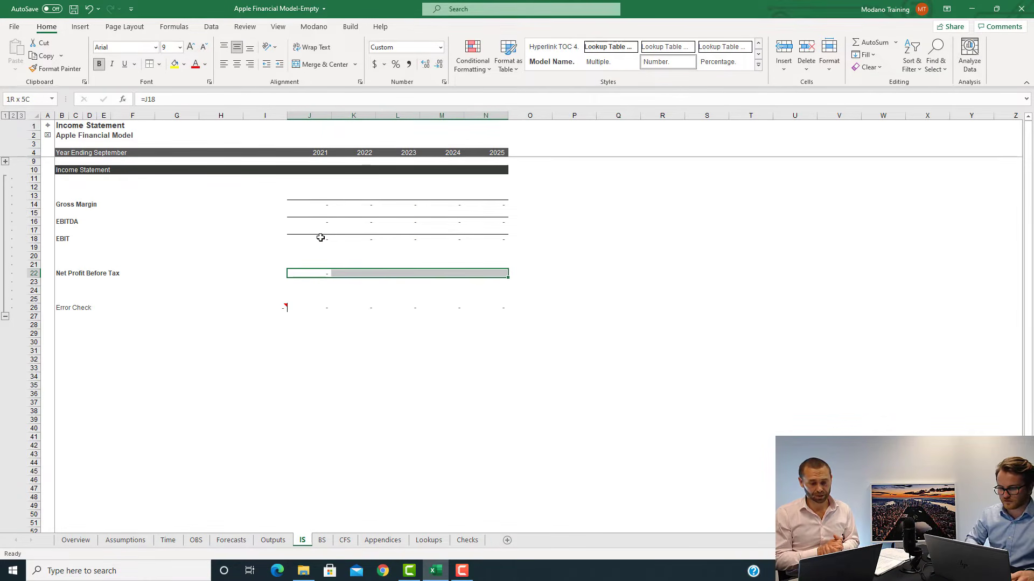
pyautogui.hotkey('ctrl', 'r')
pyautogui.hotkey('shift', 'BackSpace')
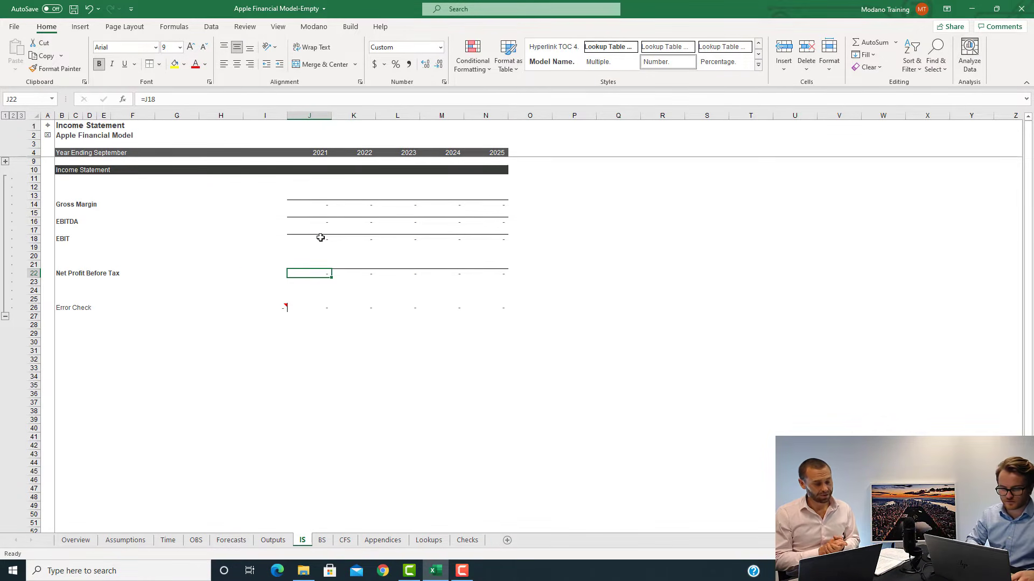
# Label cell B24 "Net Profit After Tax" in bold, two rows below Net Profit Before Tax
pyautogui.hotkey('ctrl', 'Left')
pyautogui.press('Down')
pyautogui.press('Down')
pyautogui.press('Down')
pyautogui.press('Up')
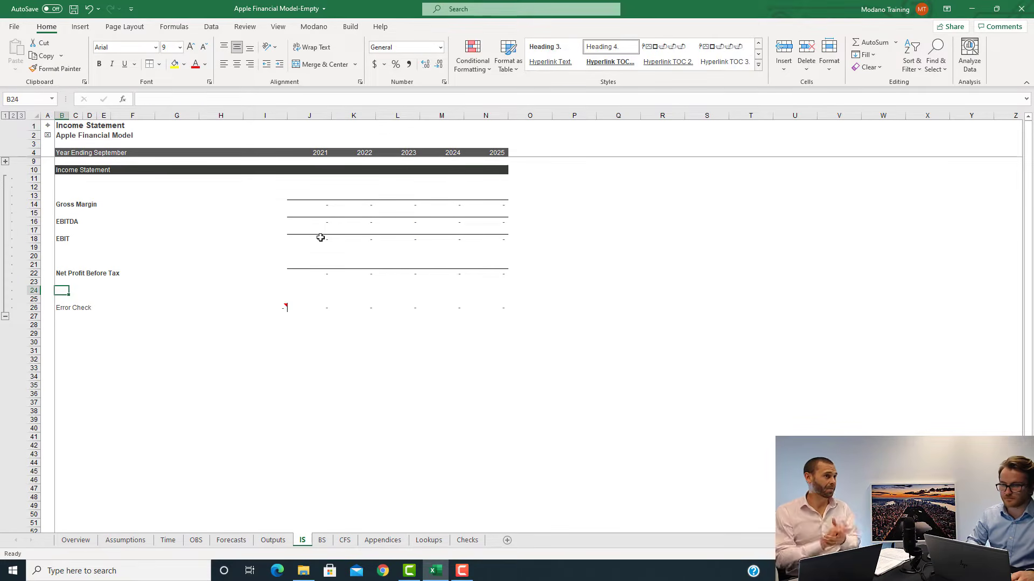
pyautogui.write('Net')
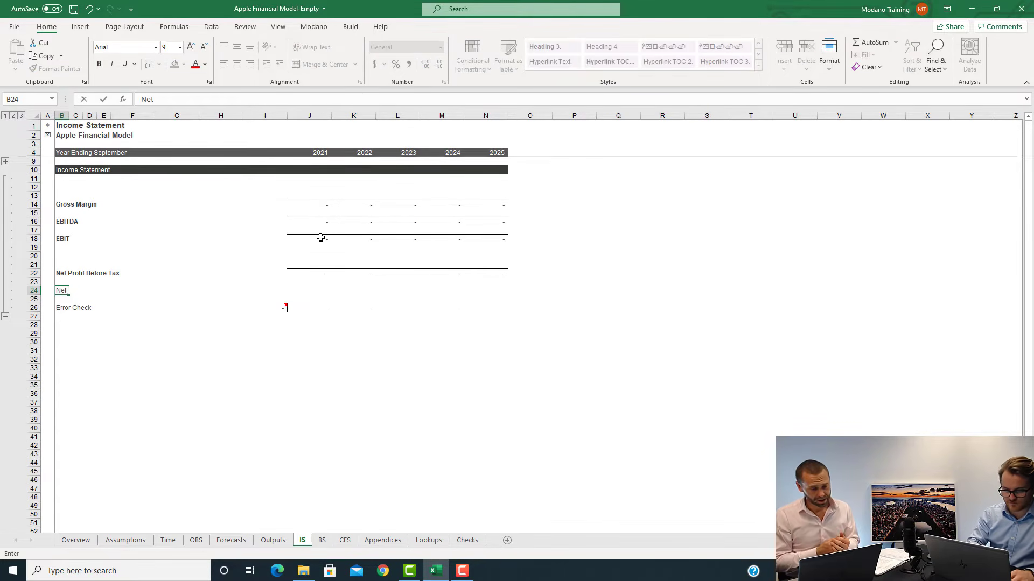
pyautogui.write(' Prof')
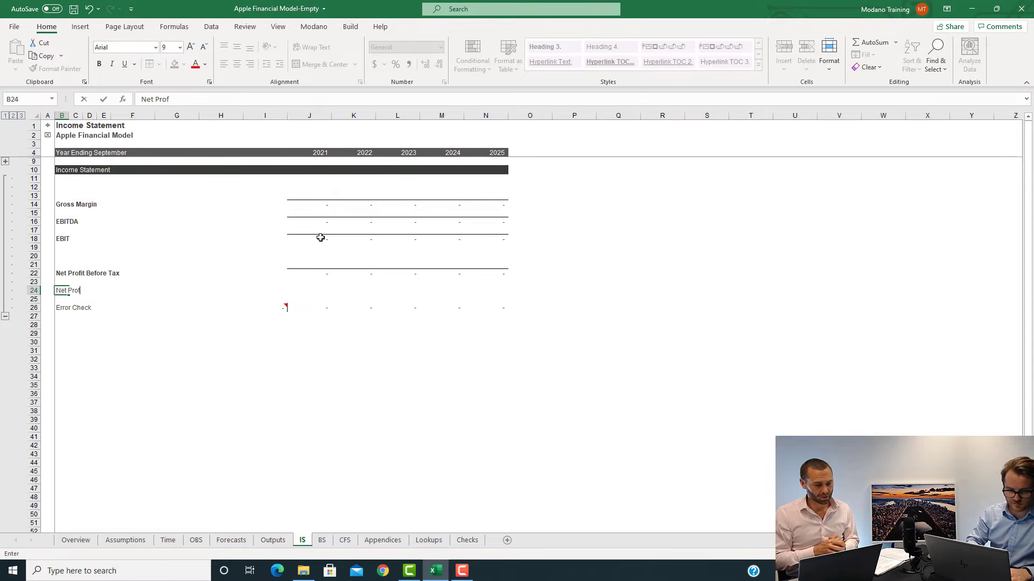
pyautogui.write('it After Tax')
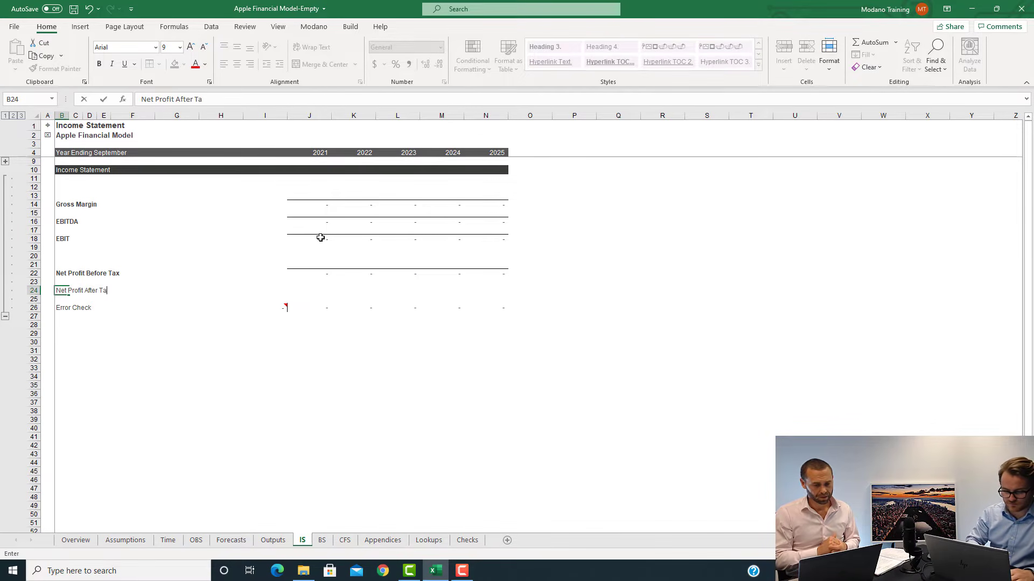
pyautogui.press('Return')
pyautogui.press('Up')
pyautogui.hotkey('ctrl', 'b')
# Link 2021 Net Profit After Tax in cell J24 to Net Profit Before Tax with =J22 and make it bold
pyautogui.press('Up')
pyautogui.press('Up')
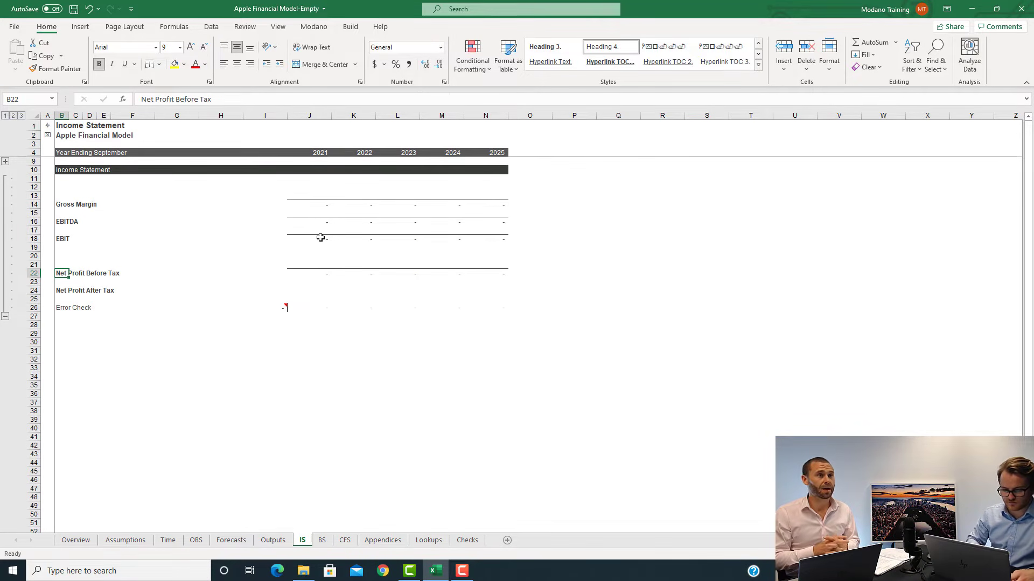
pyautogui.hotkey('ctrl', 'Right')
pyautogui.press('Down')
pyautogui.press('Down')
pyautogui.write('=')
pyautogui.press('Up')
pyautogui.press('Up')
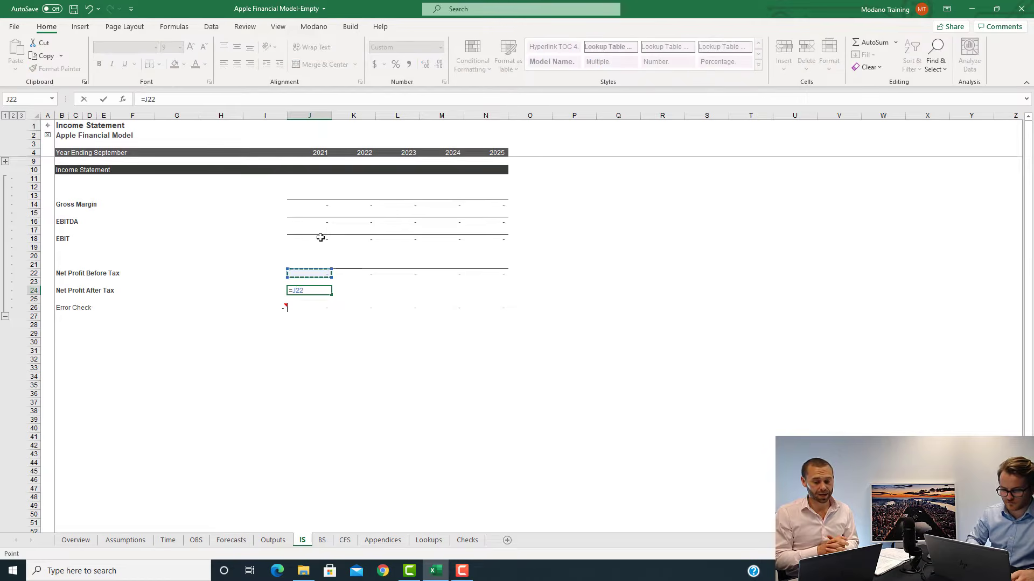
pyautogui.hotkey('ctrl', 'Return')
pyautogui.hotkey('ctrl', 'b')
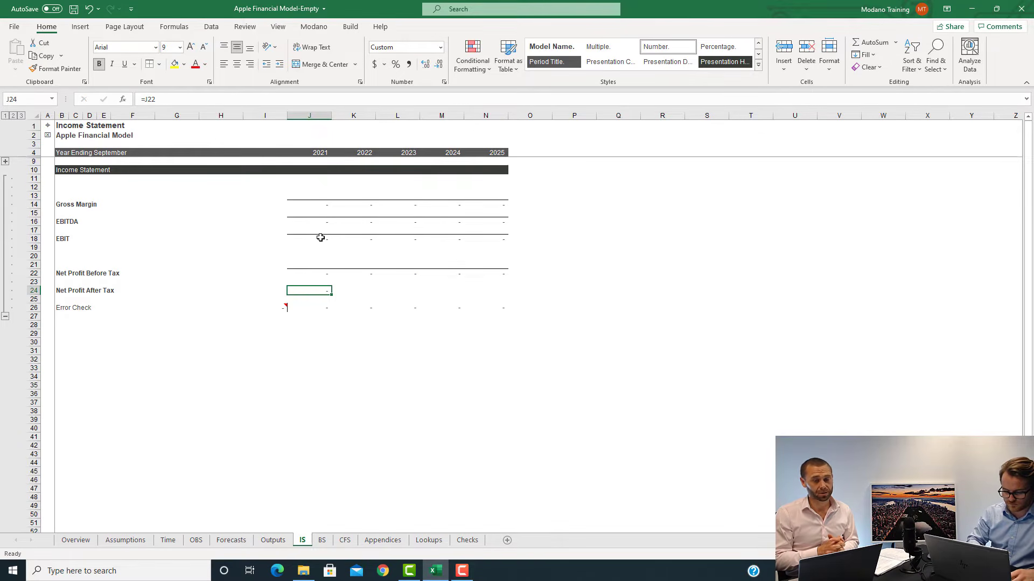
# Fill the Net Profit After Tax formula across J24:N24 through 2025 and add a top border to the range
pyautogui.hotkey('shift', 'Right')
pyautogui.hotkey('shift', 'Right')
pyautogui.hotkey('shift', 'Right')
pyautogui.hotkey('shift', 'Right')
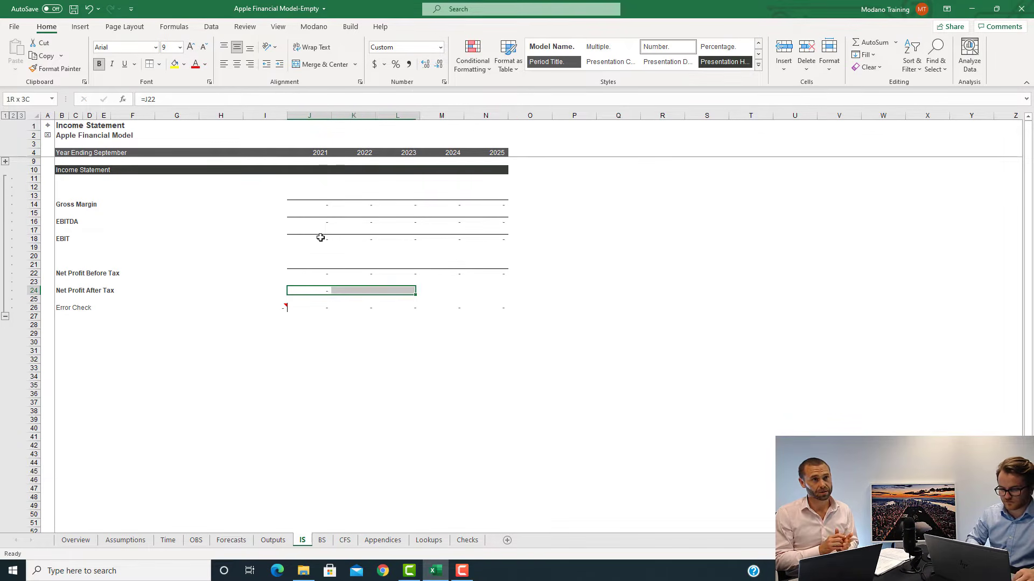
pyautogui.hotkey('ctrl', 'r')
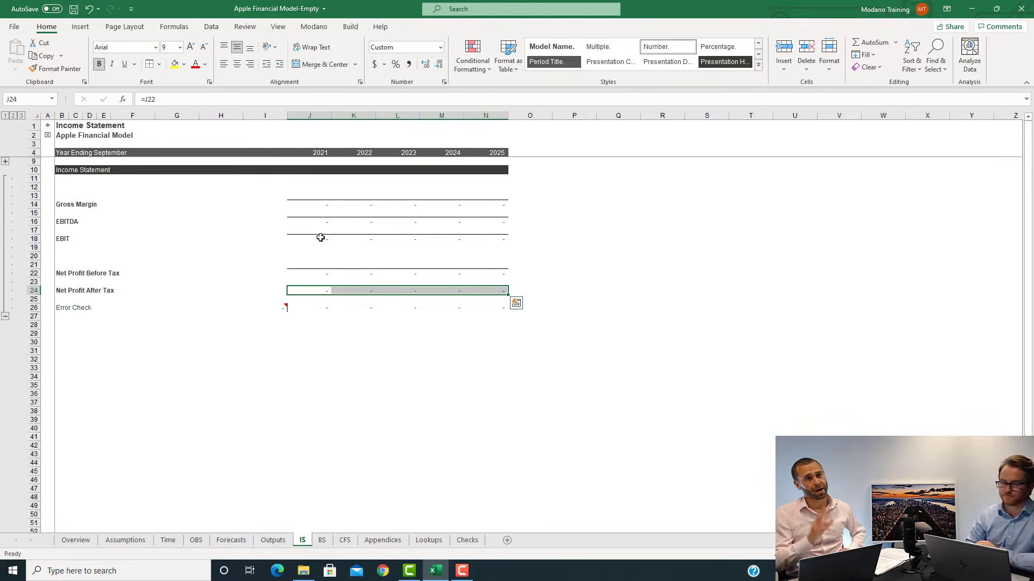
pyautogui.press('Left')
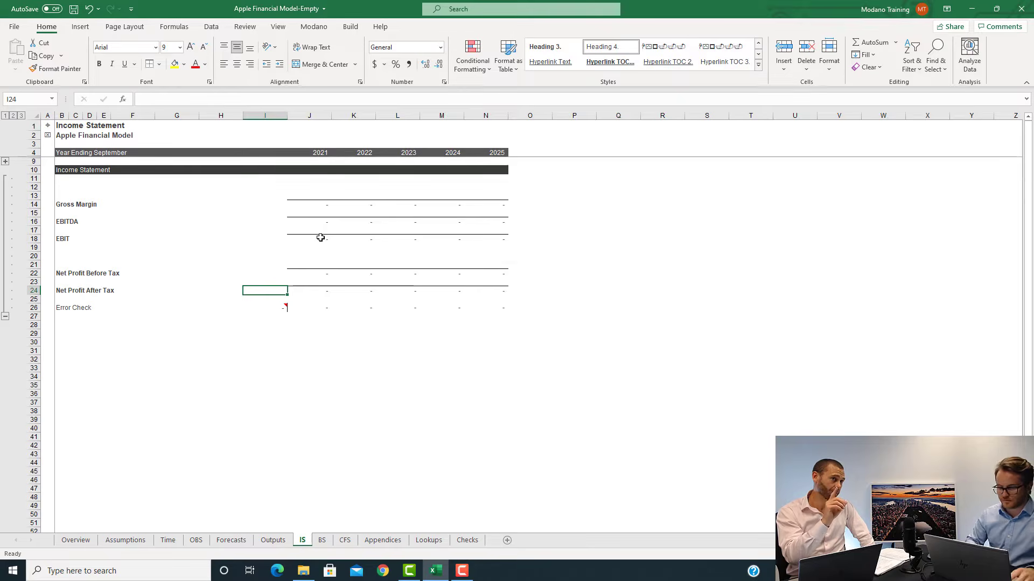
pyautogui.press('Right')
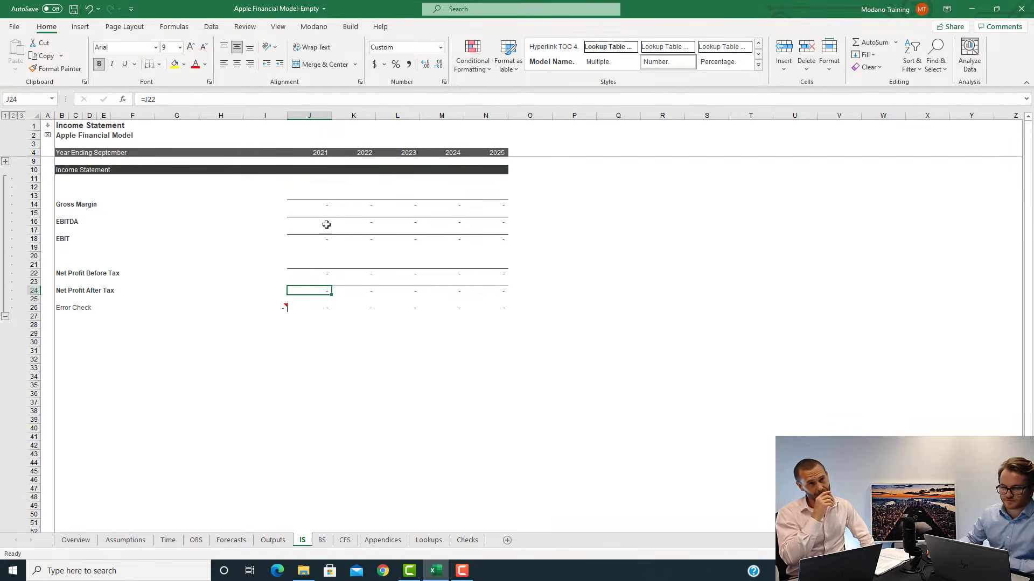
# Give J24 a top and double bottom border and carry it across the Net Profit After Tax row by filling J14:N24 right
pyautogui.click(159, 65)
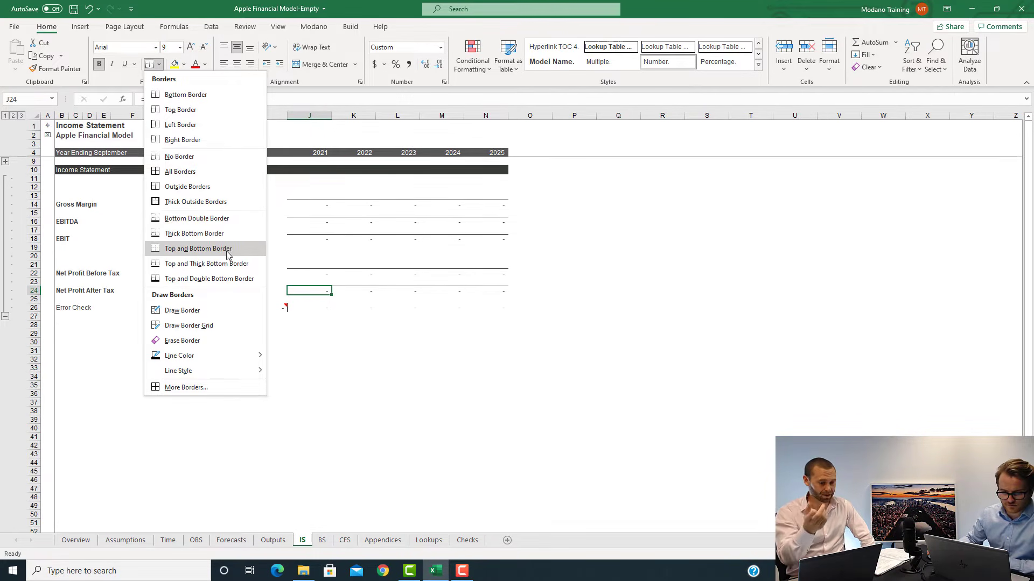
pyautogui.click(221, 278)
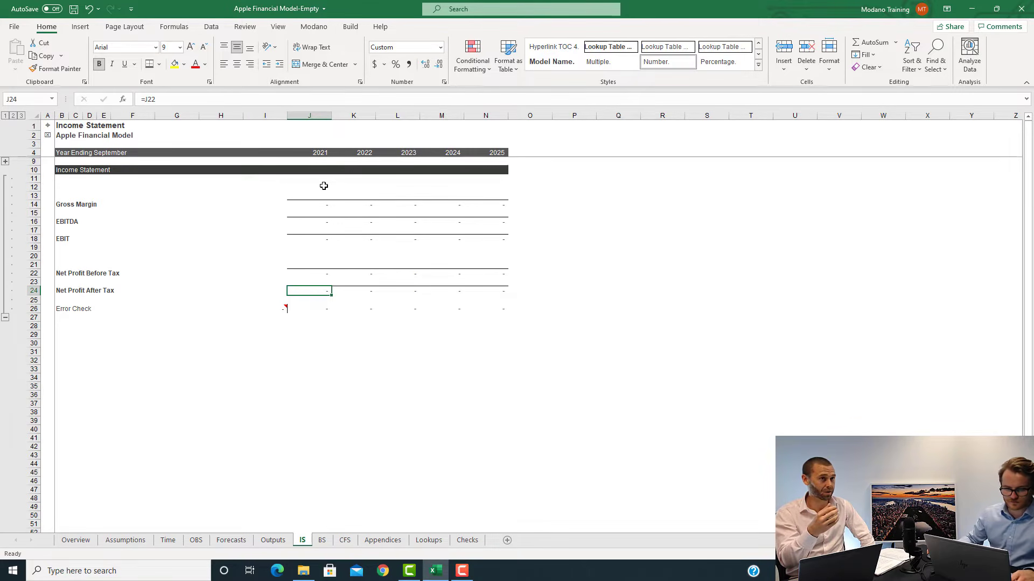
pyautogui.hotkey('ctrl', 'shift', 'Up')
pyautogui.hotkey('ctrl', 'shift', 'Up')
pyautogui.hotkey('ctrl', 'shift', 'Up')
pyautogui.hotkey('ctrl', 'shift', 'Up')
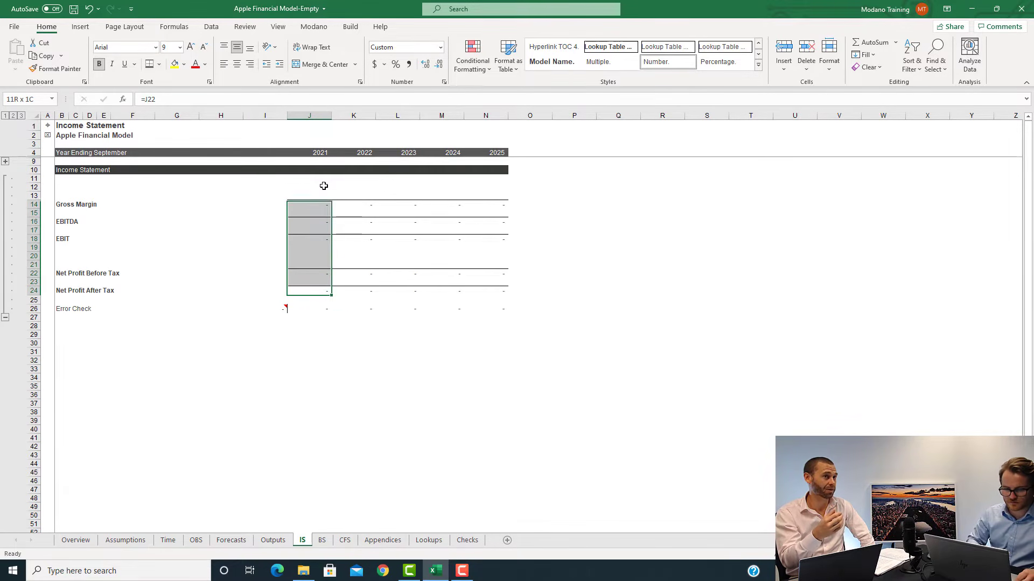
pyautogui.hotkey('ctrl', 'shift', 'Right')
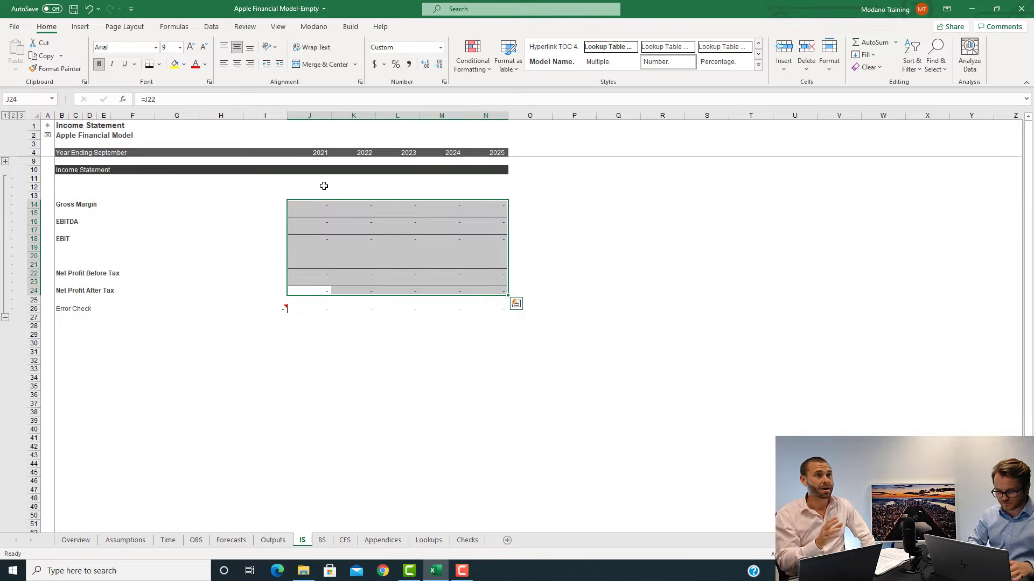
pyautogui.press('Left')
pyautogui.press('Right')
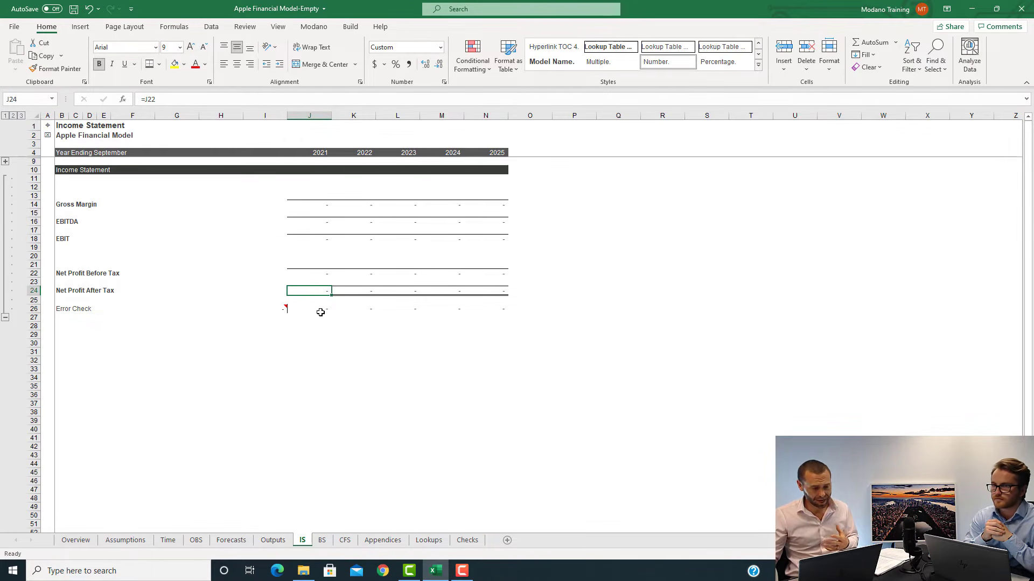
# Enter the 2021 error check =IF(ISERROR(J24),1,0) in cell J26 to test Net Profit After Tax
pyautogui.click(320, 312)
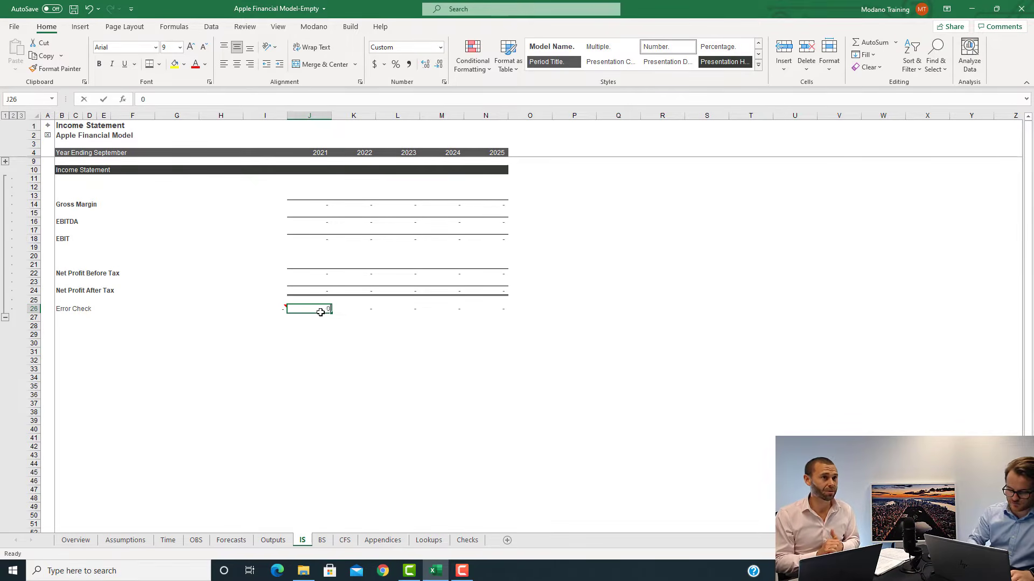
pyautogui.write('=IF(')
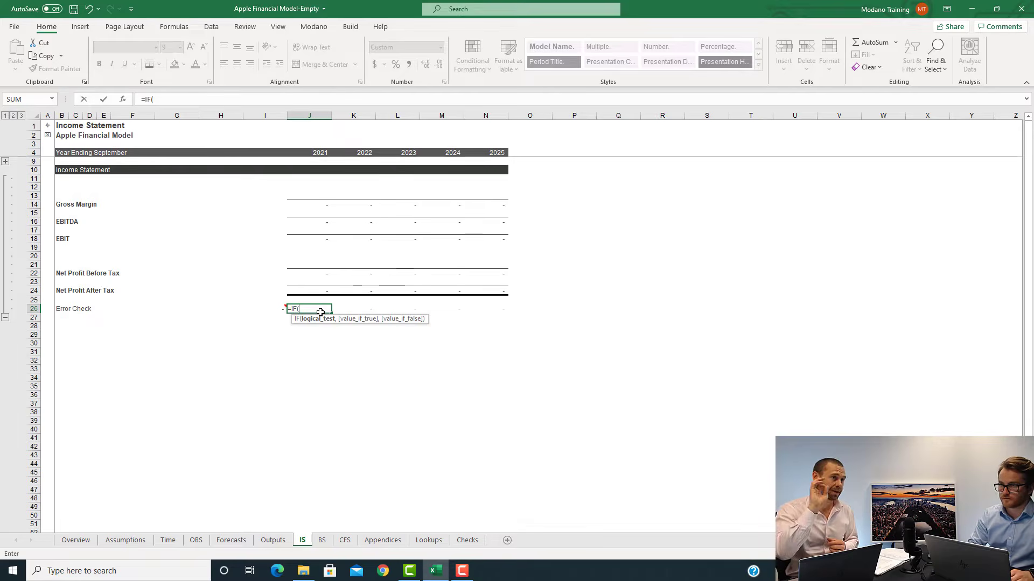
pyautogui.write('ise')
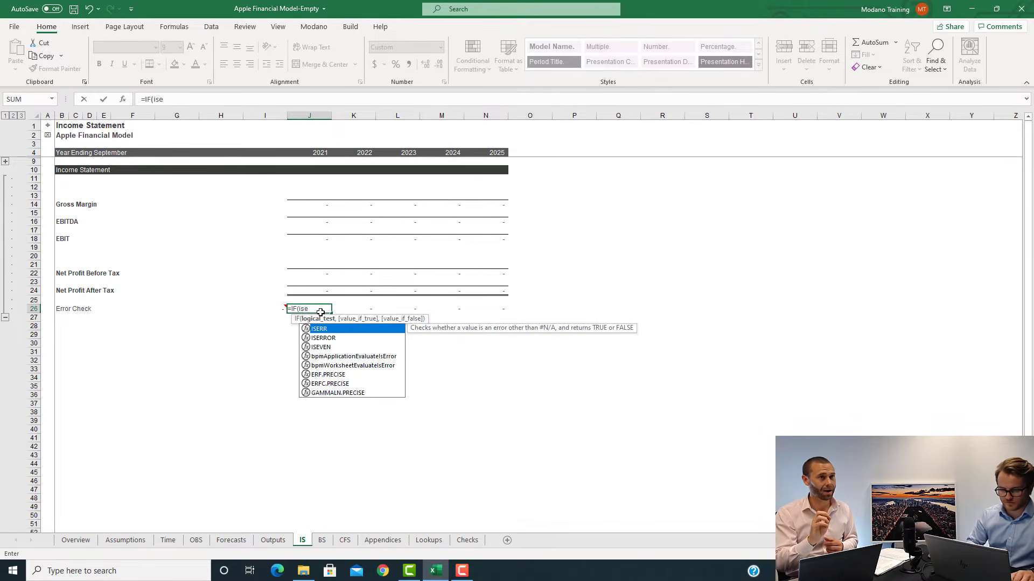
pyautogui.press('Down')
pyautogui.press('Tab')
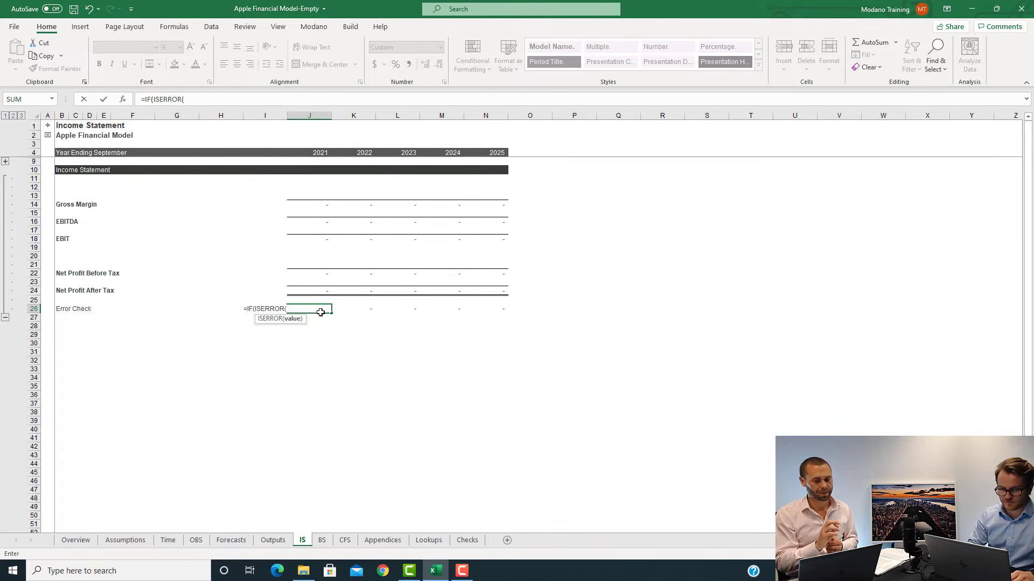
pyautogui.write('J')
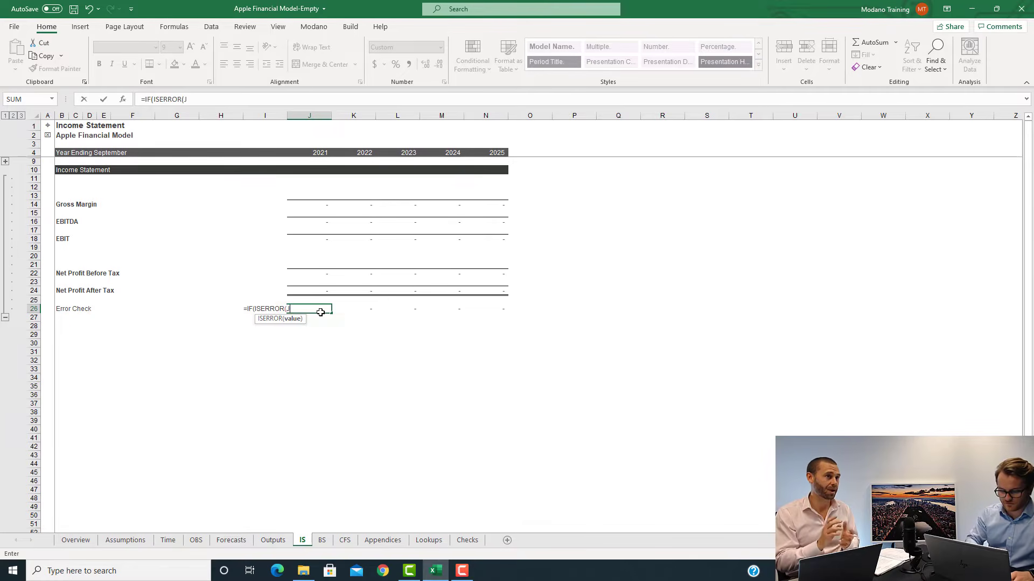
pyautogui.write('24')
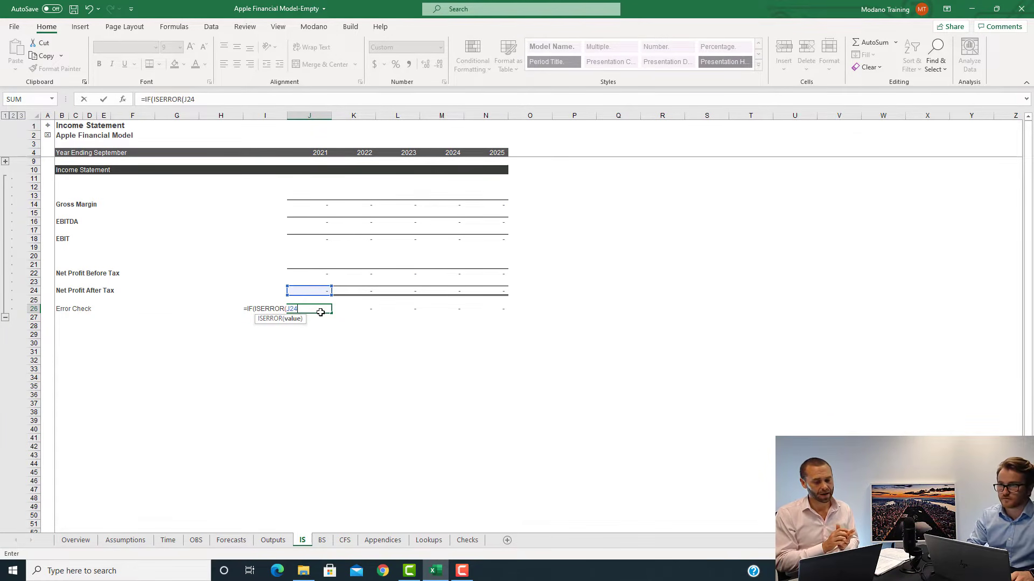
pyautogui.write(')')
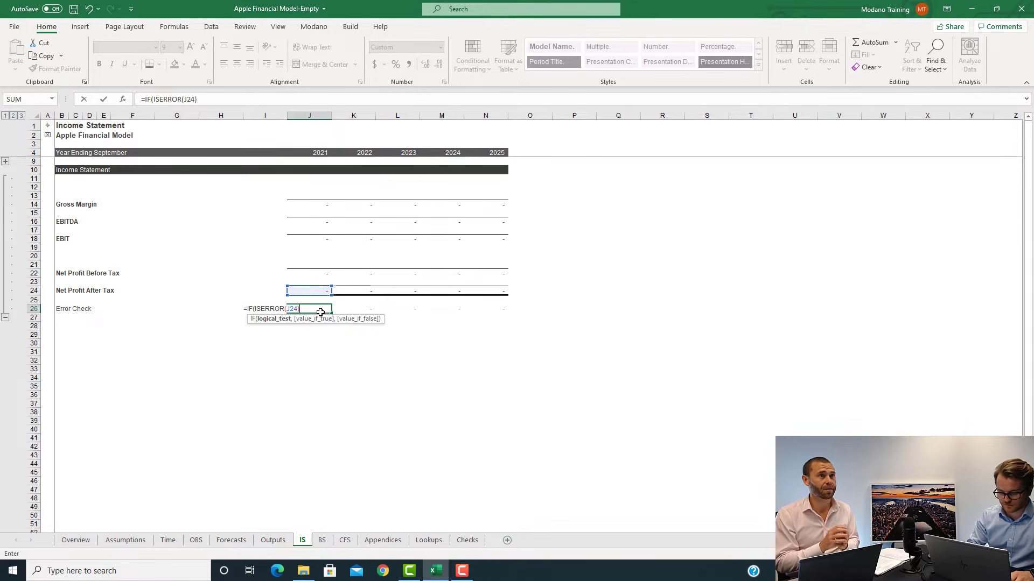
pyautogui.write(',1')
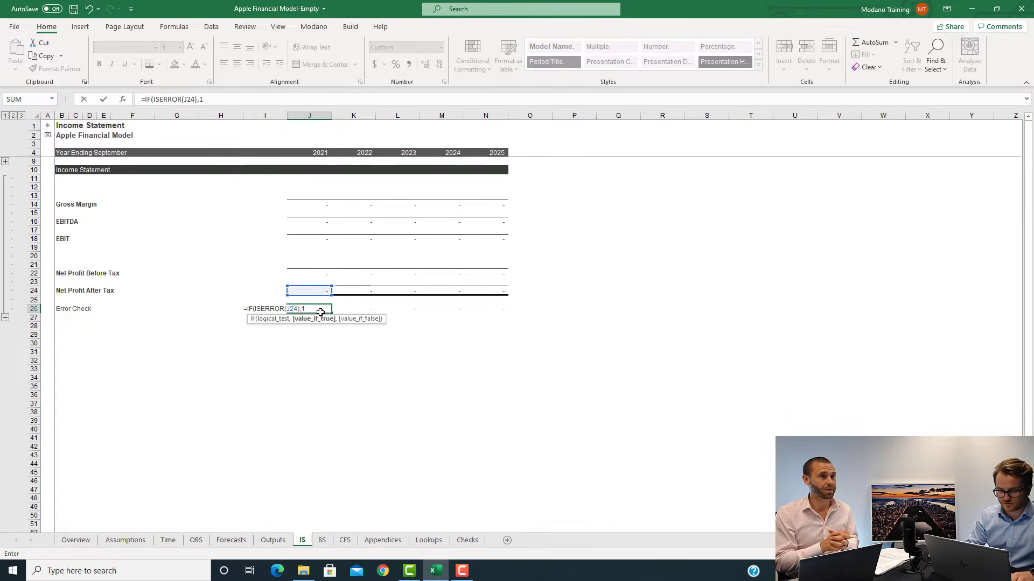
pyautogui.write(',0)')
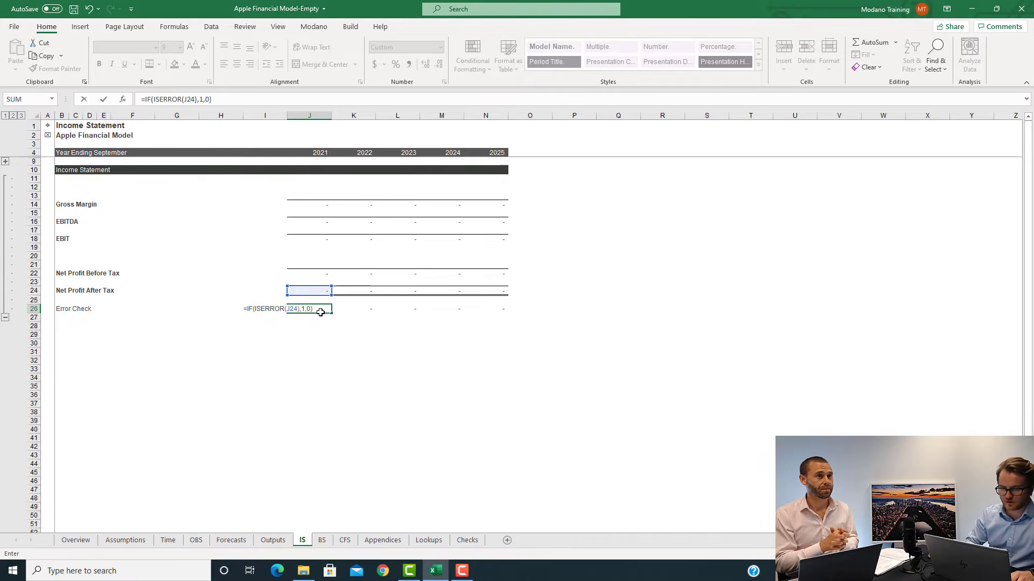
pyautogui.hotkey('ctrl', 'Return')
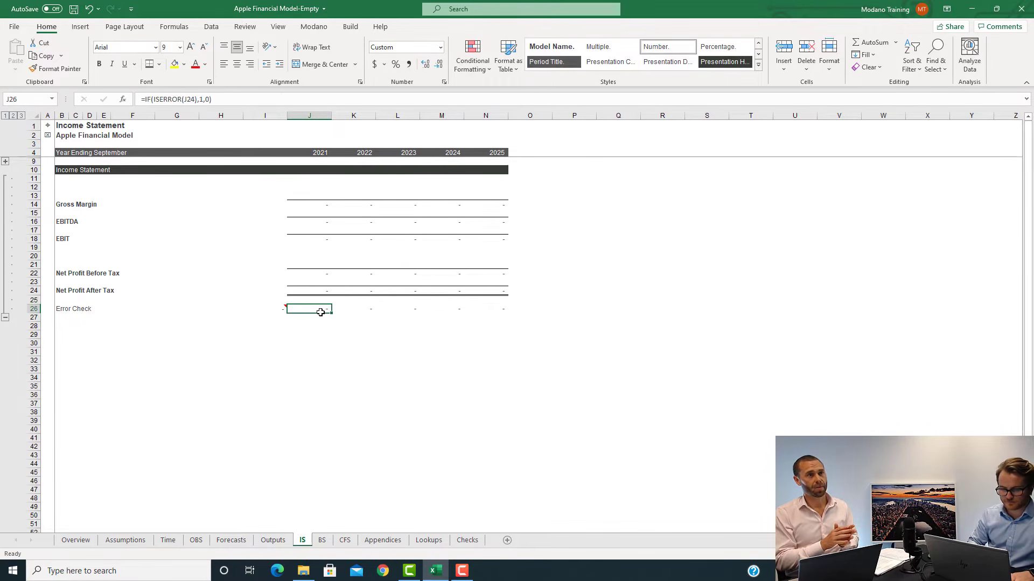
# Fill the error check formula across J26:N26 through 2025 and review the references in J26 and K26
pyautogui.hotkey('ctrl', 'shift', 'Right')
pyautogui.hotkey('ctrl', 'v')
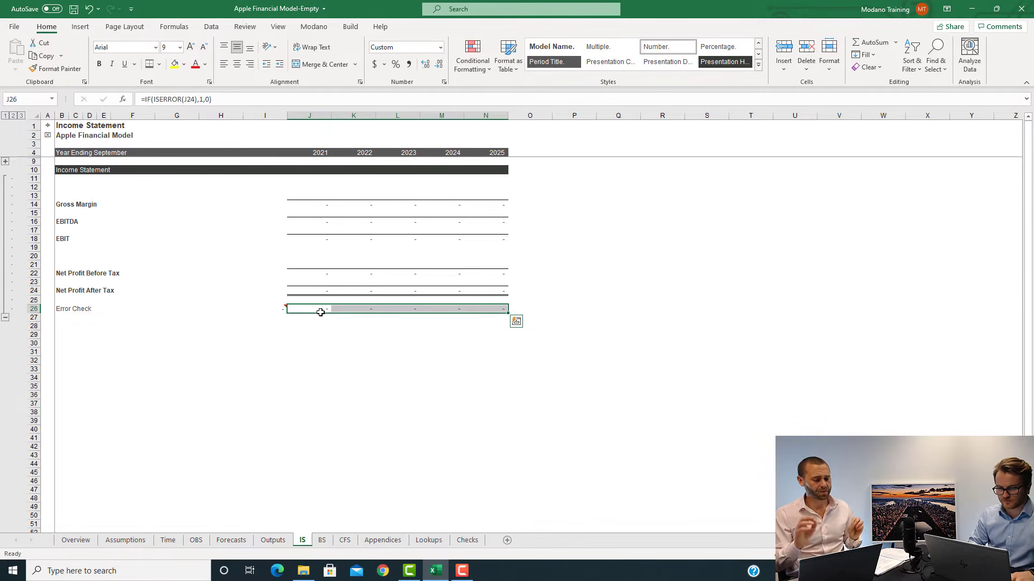
pyautogui.press('Escape')
pyautogui.click(320, 312)
pyautogui.press('Right')
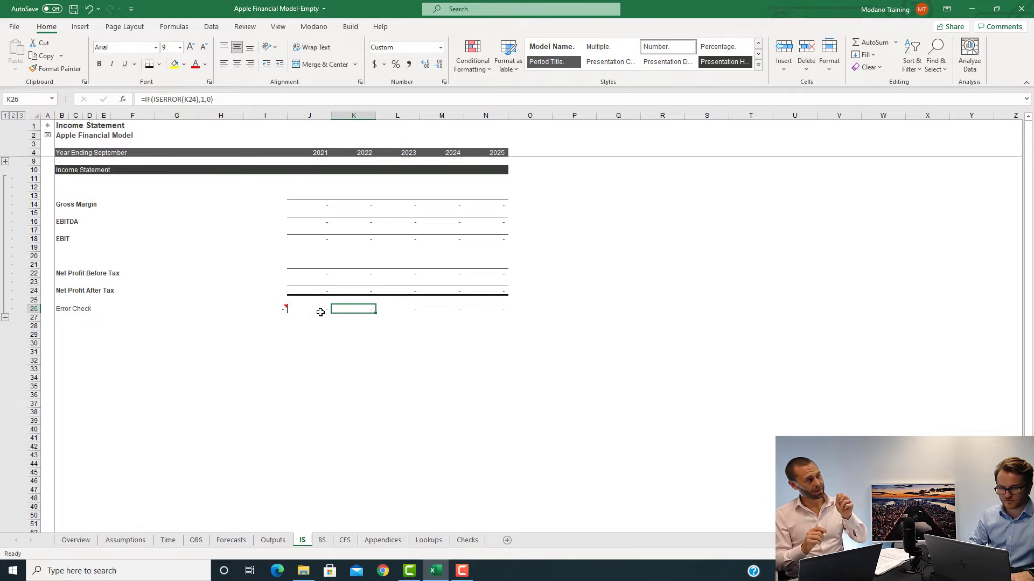
pyautogui.press('Left')
pyautogui.press('F2')
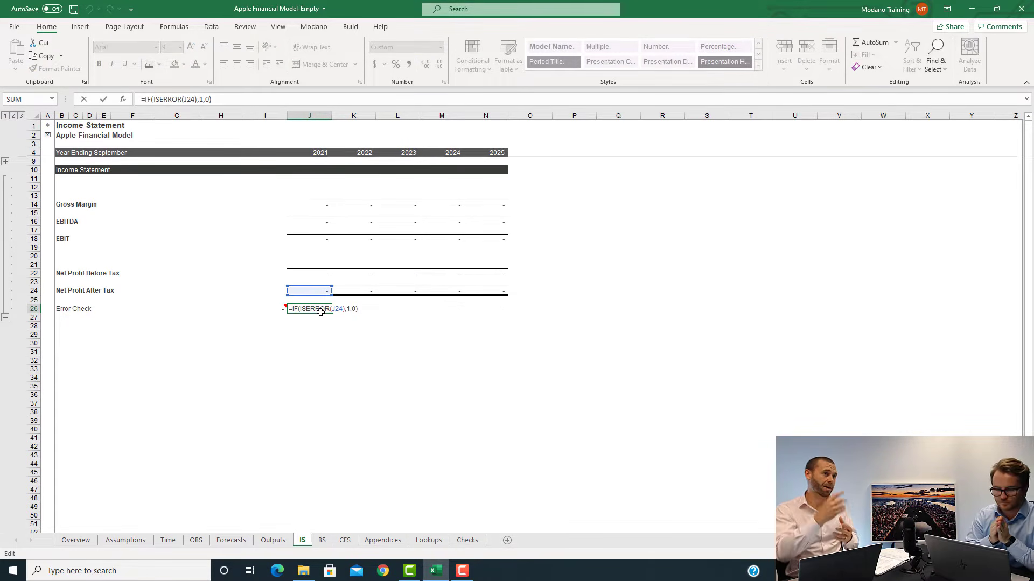
pyautogui.press('Escape')
pyautogui.press('Up')
pyautogui.press('Up')
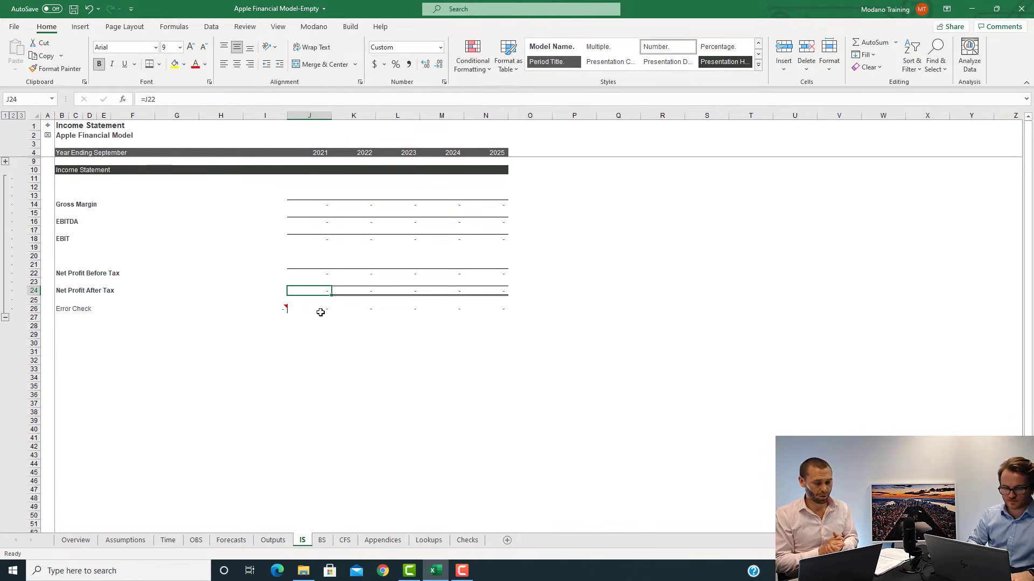
# Enter =1/0 in the 2021 Net Profit After Tax cell J24 to test the error check
pyautogui.write('=')
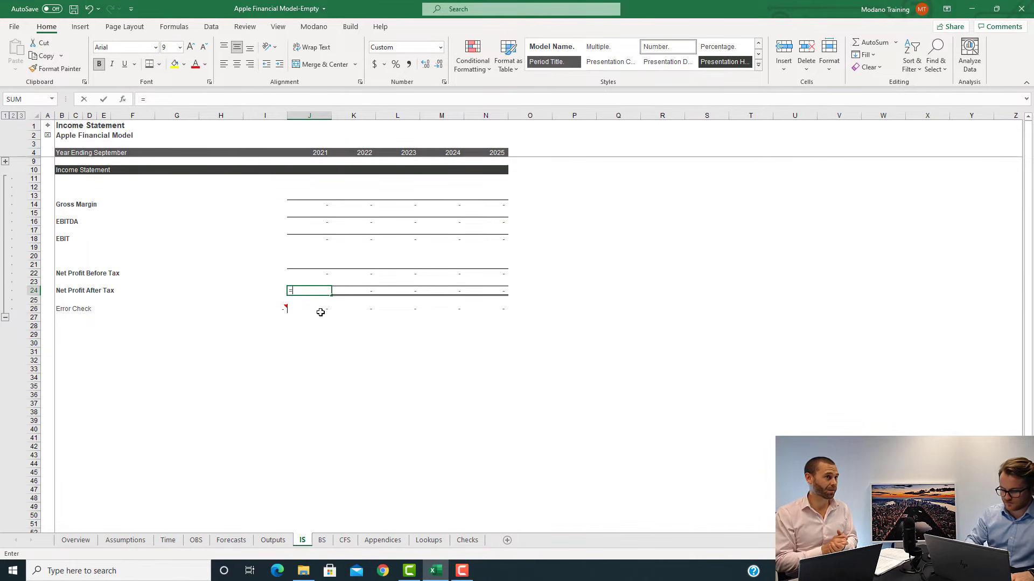
pyautogui.write('1/0')
pyautogui.press('Return')
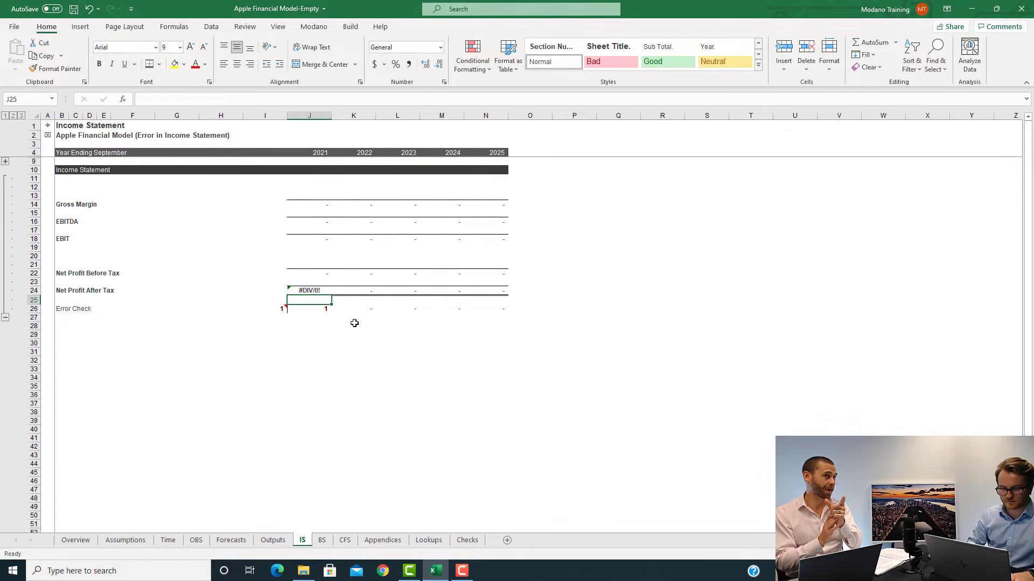
# Review the error check formula in J26 and the row's overall check formula in I26
pyautogui.press('Down')
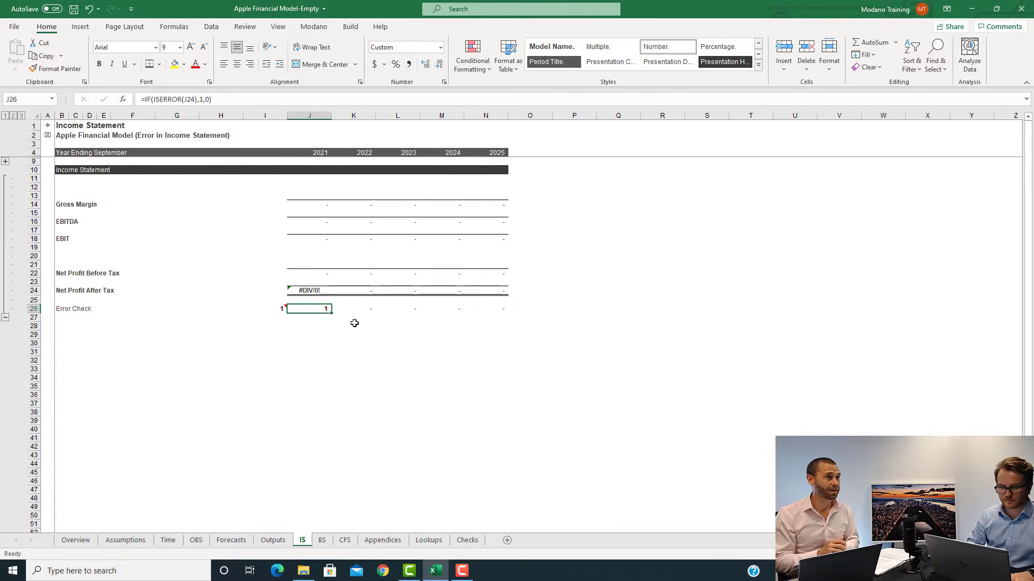
pyautogui.press('Left')
pyautogui.press('F2')
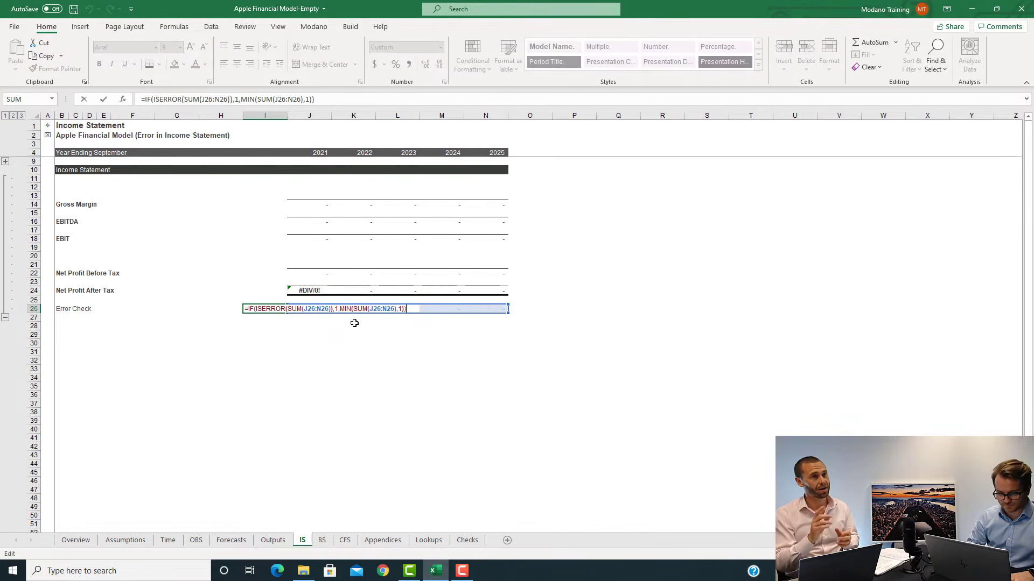
pyautogui.press('Escape')
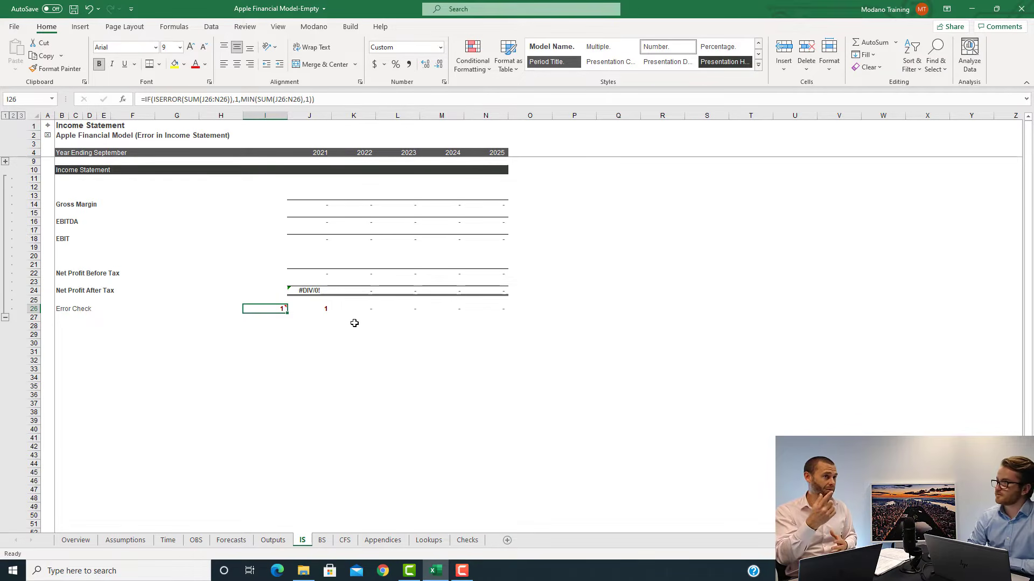
# Follow the sheet links through Checks to the Overview sheet and examine the check message references in B2's model name formula
pyautogui.click(48, 138)
pyautogui.click(48, 140)
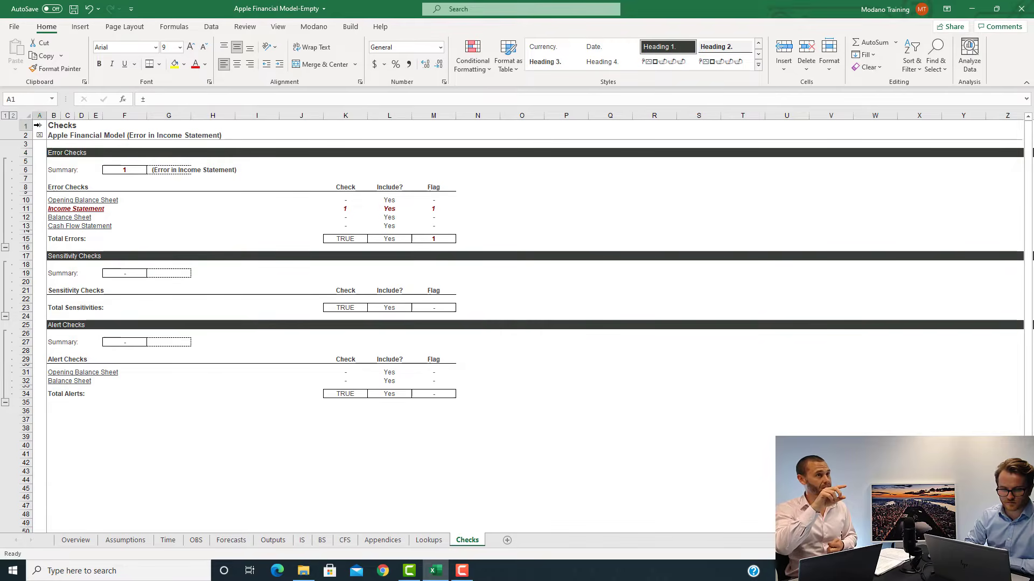
pyautogui.click(51, 140)
pyautogui.click(60, 137)
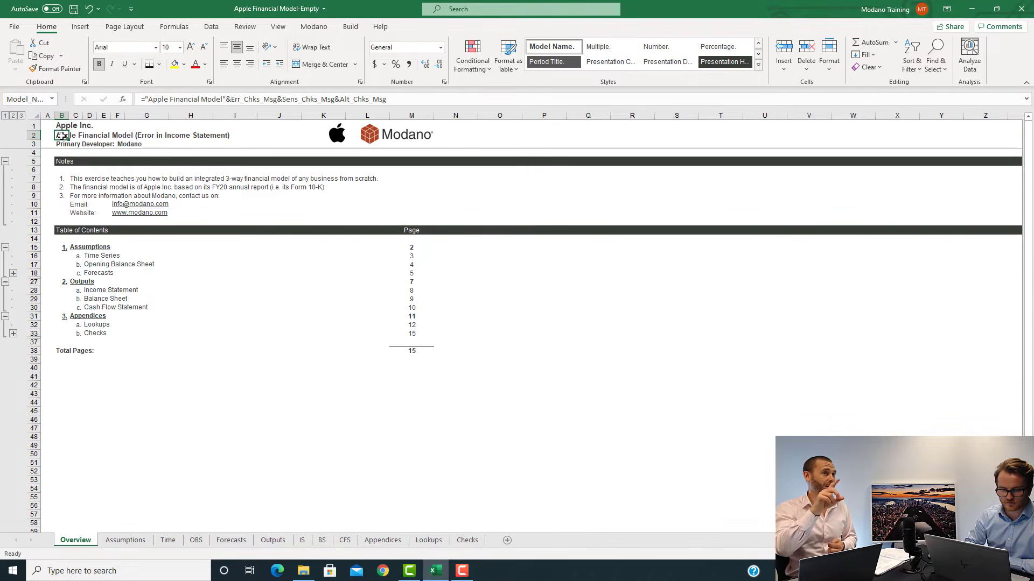
pyautogui.moveTo(232, 99); pyautogui.dragTo(280, 99)
pyautogui.click(292, 99)
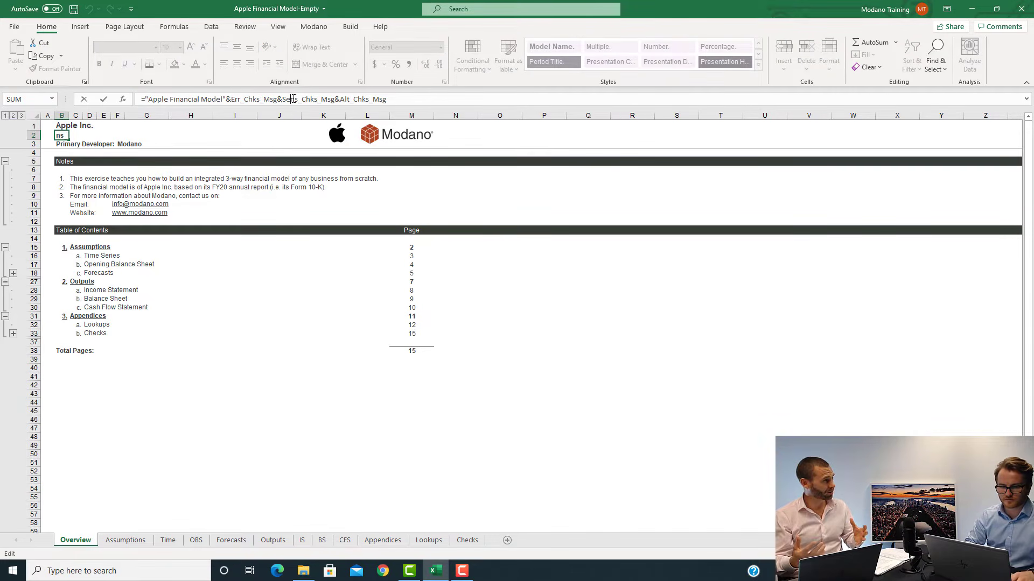
pyautogui.click(463, 98)
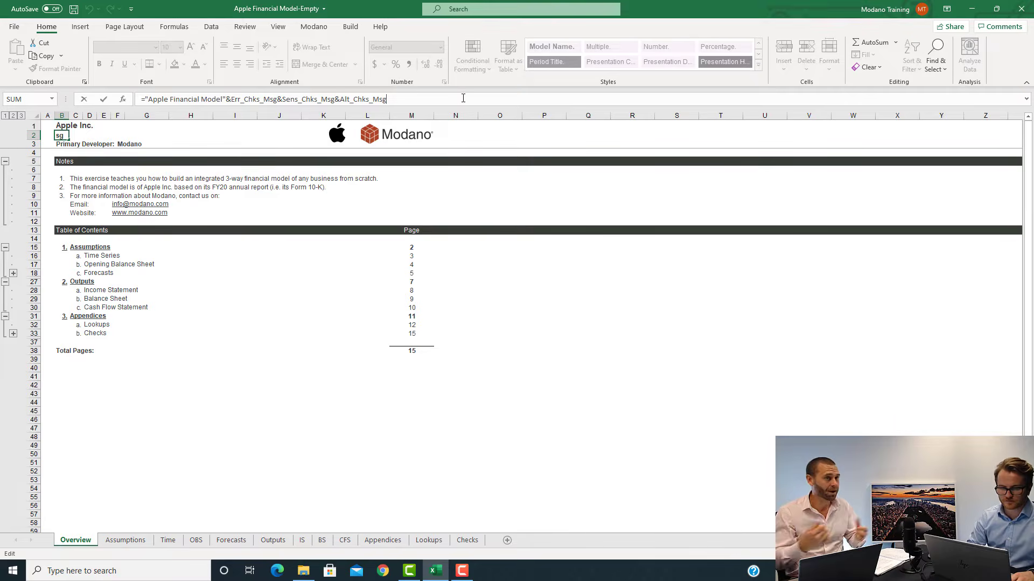
pyautogui.press('Return')
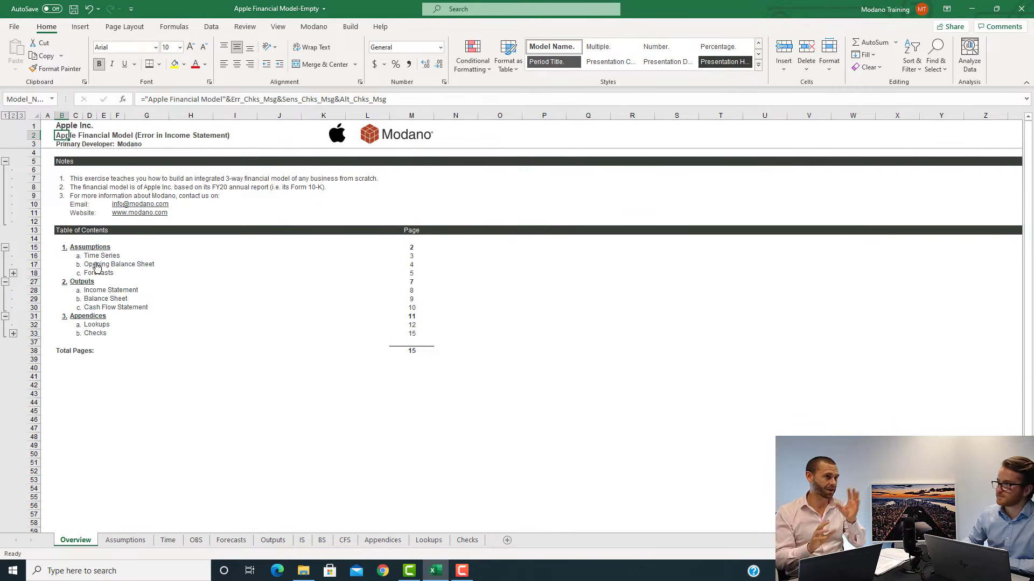
# Return through the Checks sheet's Income Statement link and restore the formula =J22 in J24
pyautogui.click(95, 334)
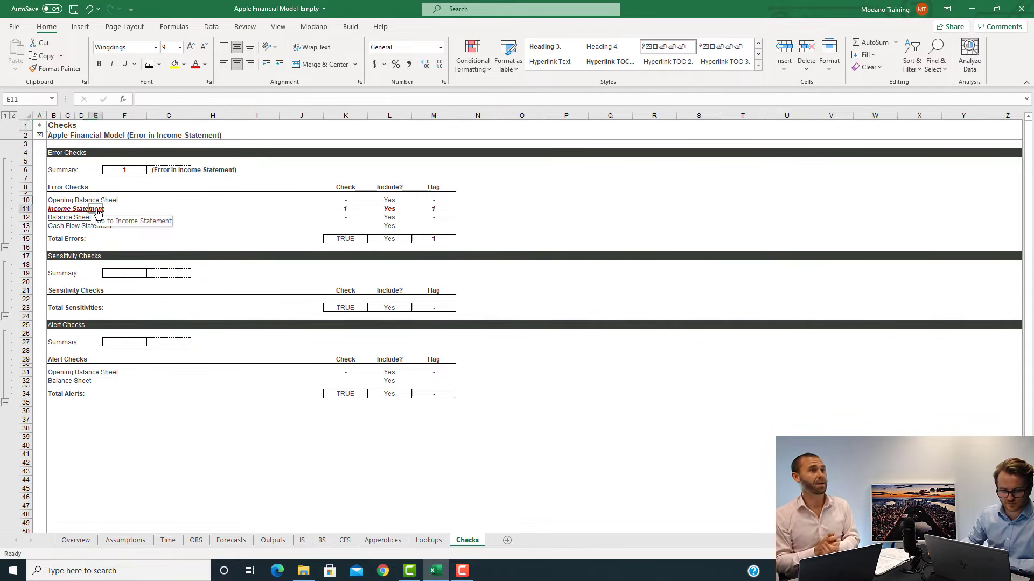
pyautogui.click(94, 210)
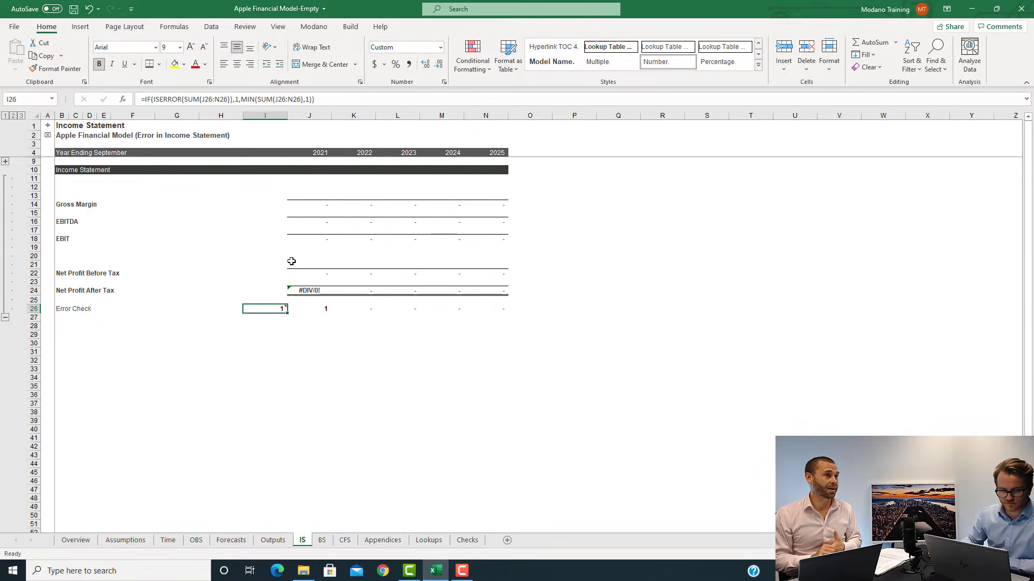
pyautogui.click(304, 289)
pyautogui.write('=')
pyautogui.press('Up')
pyautogui.press('Up')
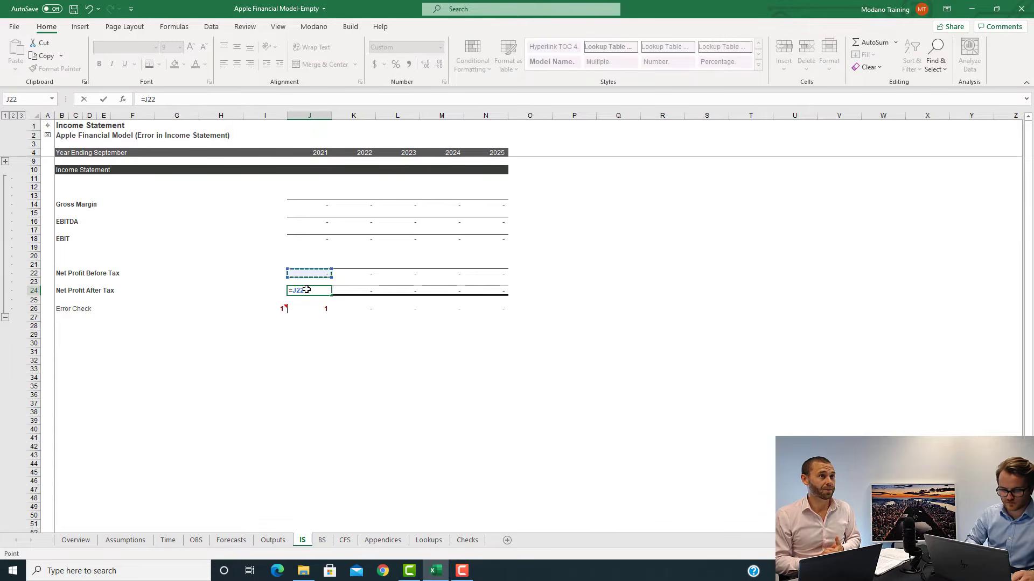
pyautogui.hotkey('ctrl', 'Return')
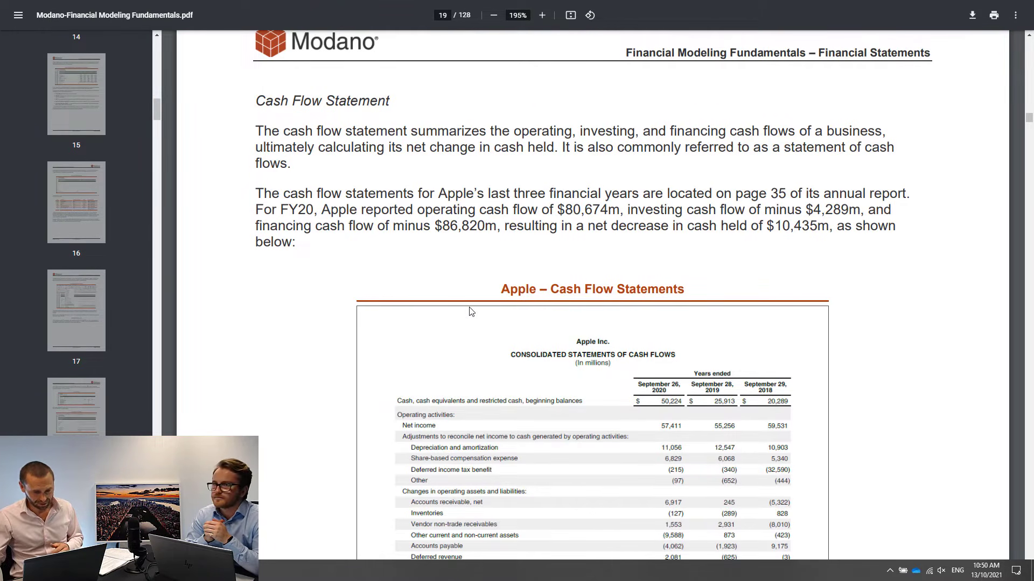
# Switch to the Modano-Financial Modeling Fundamentals PDF and examine Apple's consolidated cash flow statements on PDF page 19
pyautogui.scroll(-2, 470, 311)
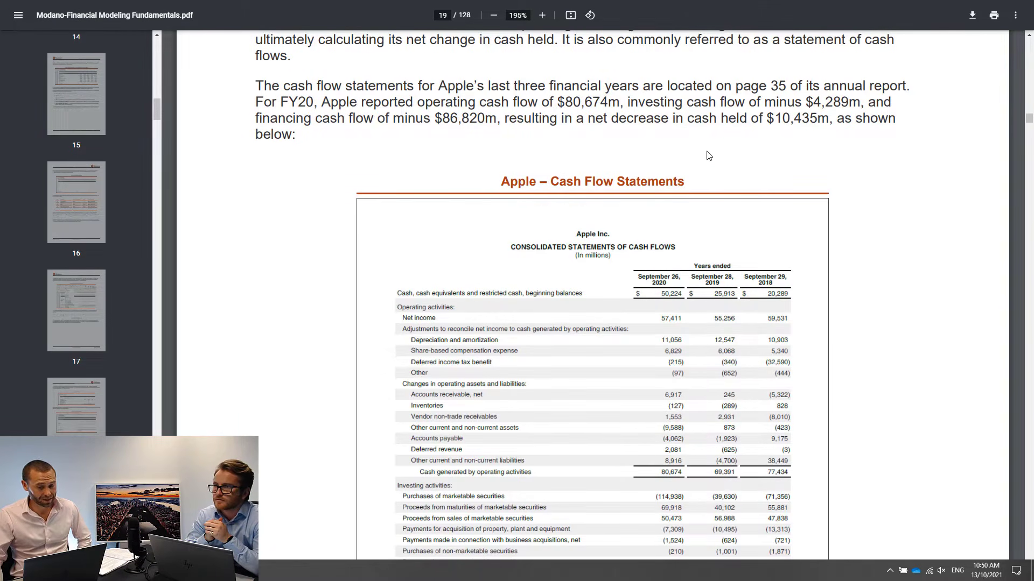
pyautogui.scroll(-2, 706, 160)
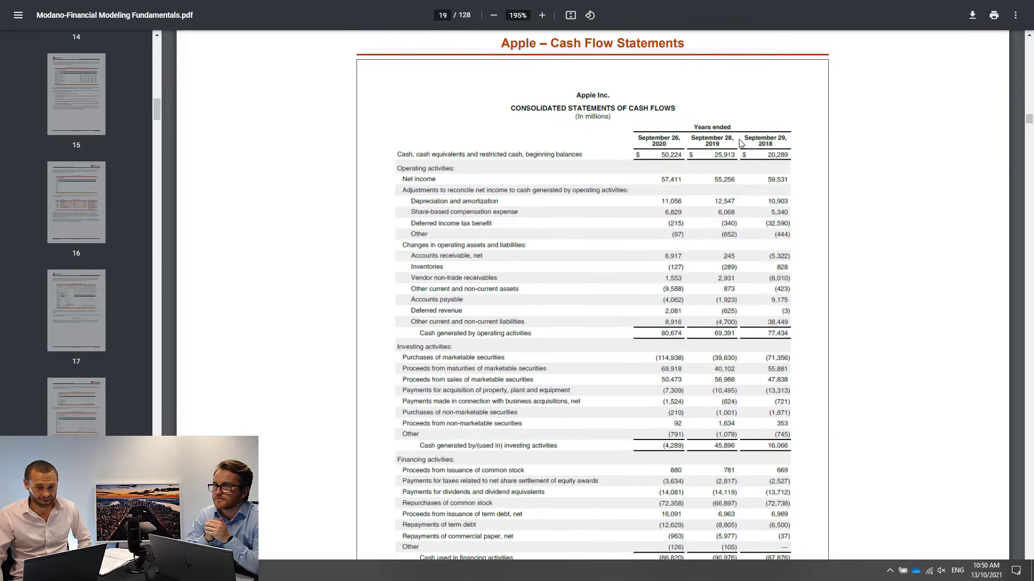
pyautogui.scroll(2, 802, 102)
pyautogui.scroll(-3, 807, 168)
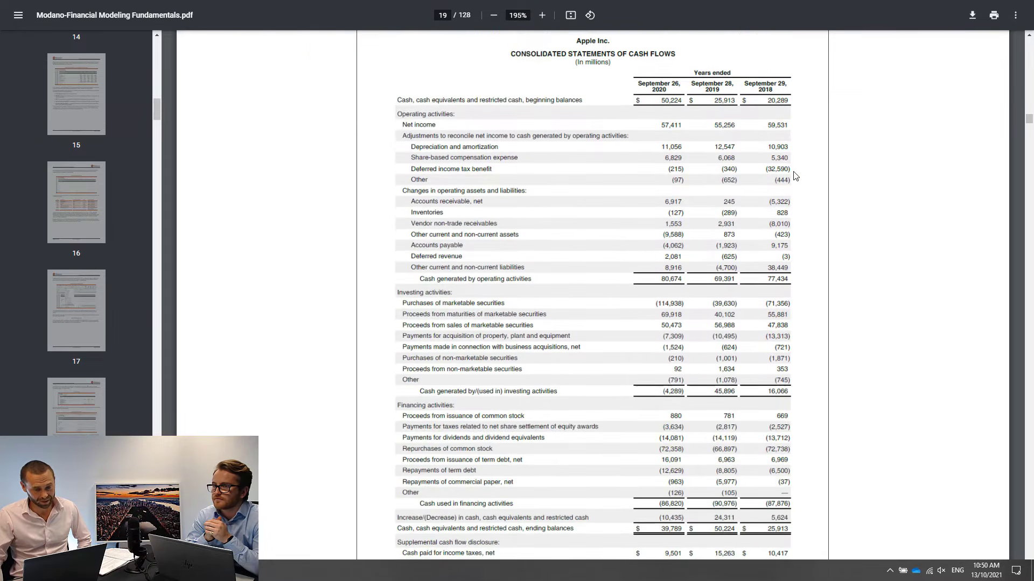
pyautogui.scroll(3, 791, 172)
pyautogui.scroll(-5, 789, 180)
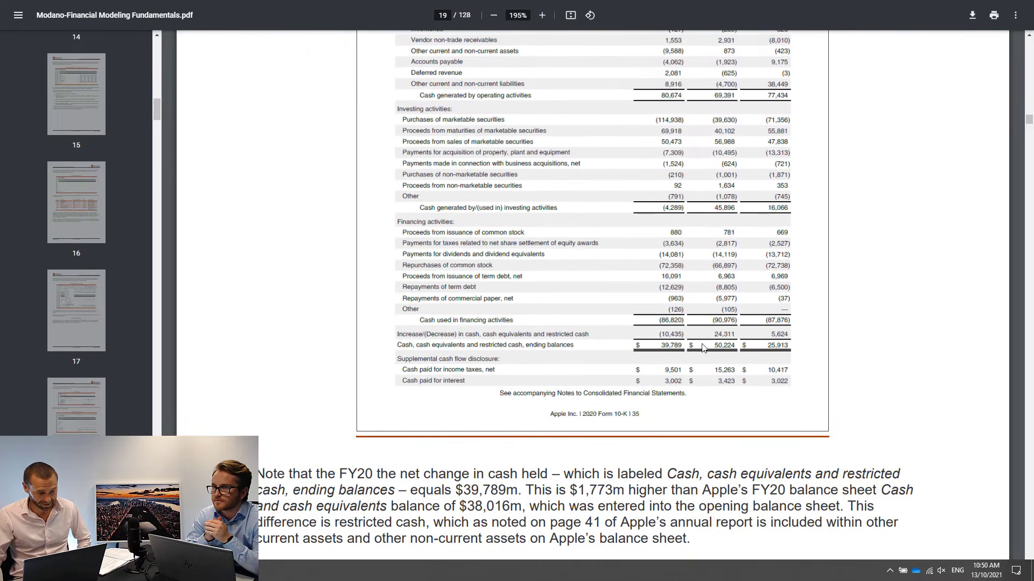
pyautogui.scroll(-1, 691, 318)
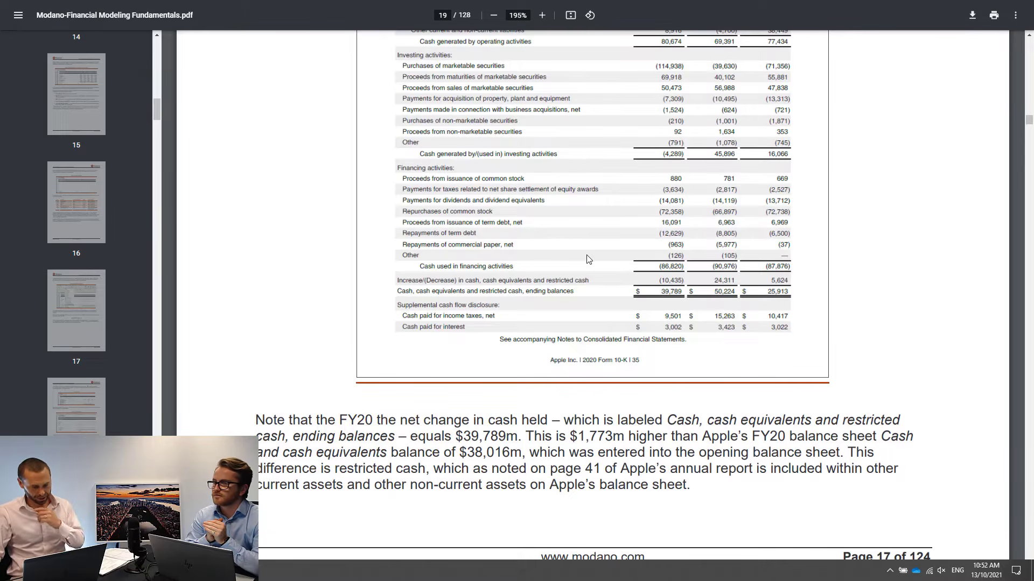
# Read the direct and indirect method explanation and examine the completed cash flow statement example on PDF page 20
pyautogui.scroll(-8, 533, 257)
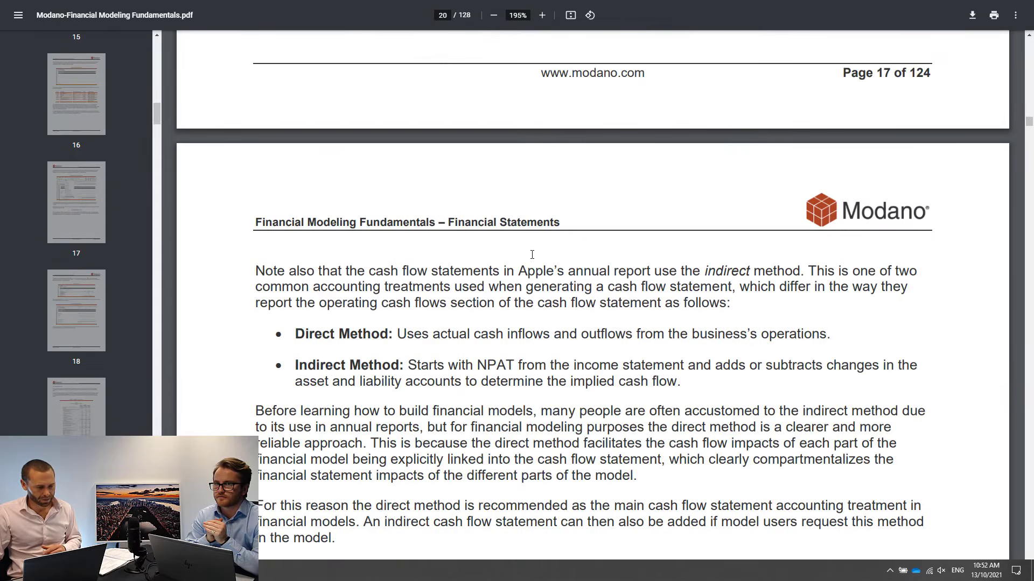
pyautogui.scroll(-4, 532, 254)
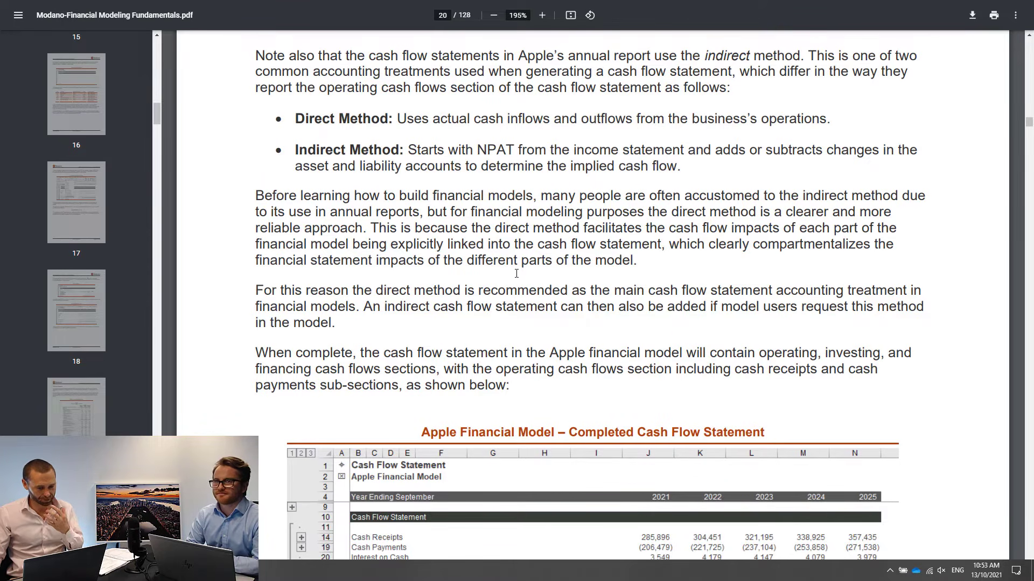
pyautogui.scroll(-7, 517, 273)
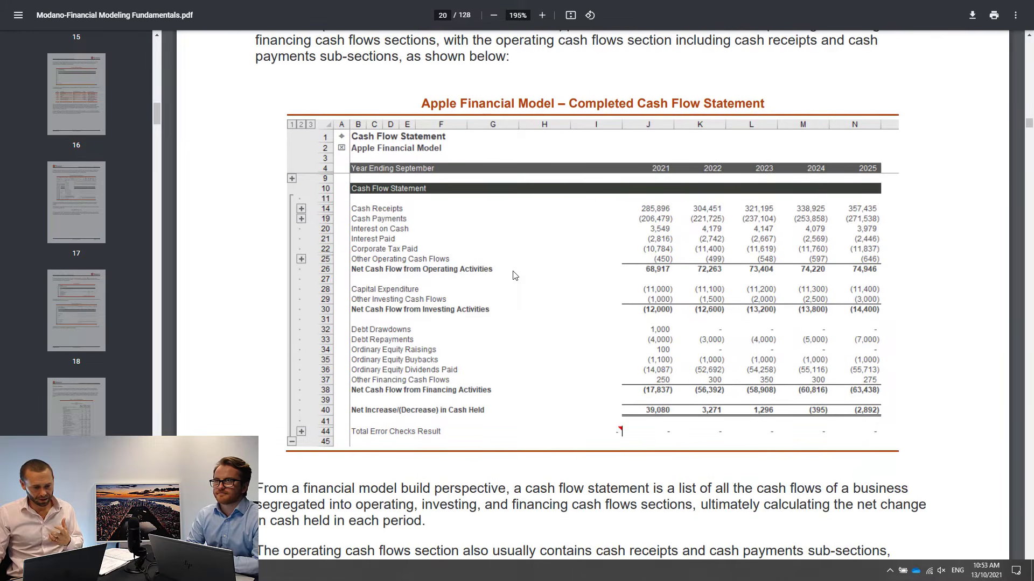
pyautogui.scroll(1, 515, 276)
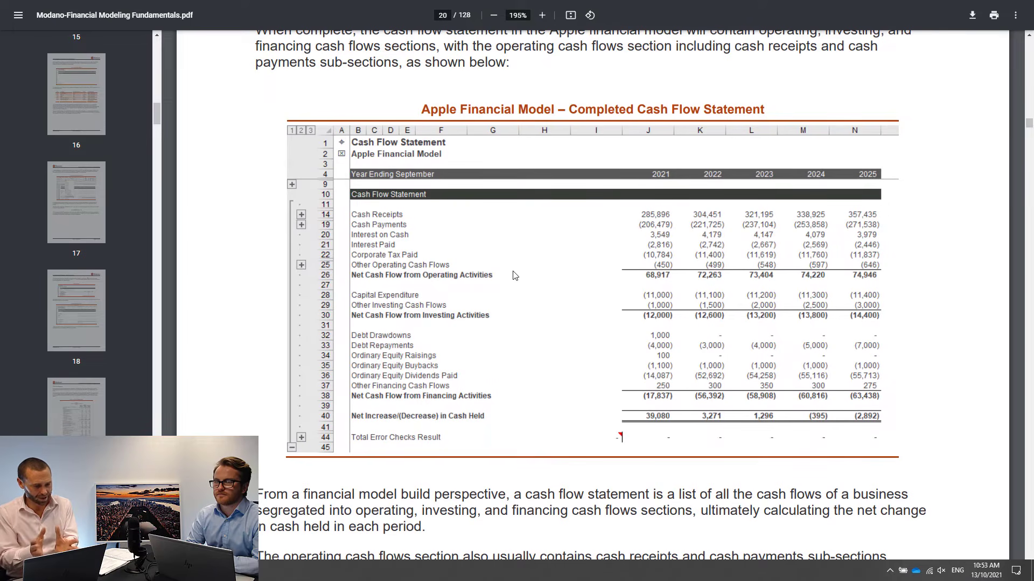
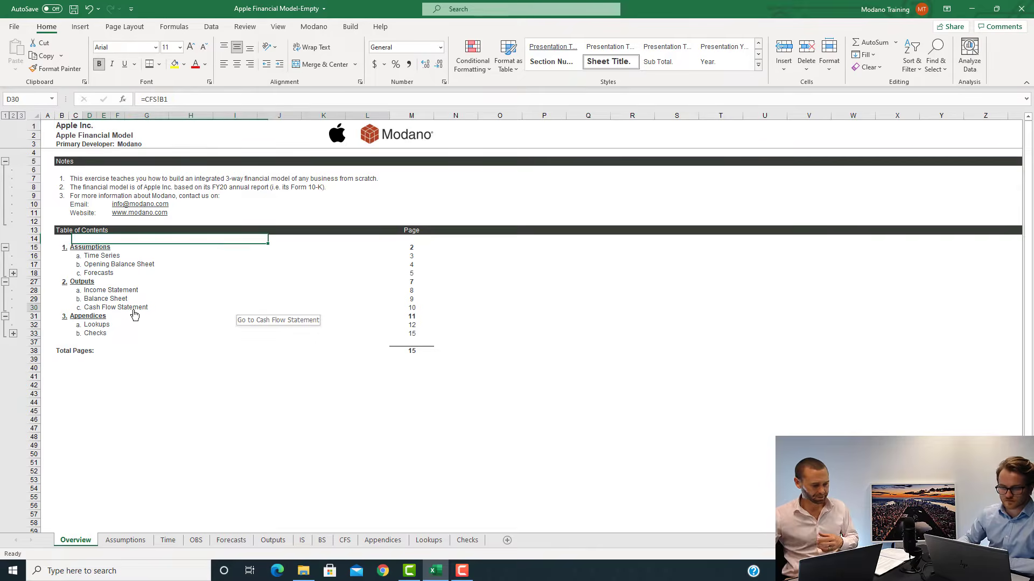
# Switch to the Excel model's Cash Flow Statement sheet and enter the label Cash Receipts in B14
pyautogui.click(135, 314)
pyautogui.click(60, 204)
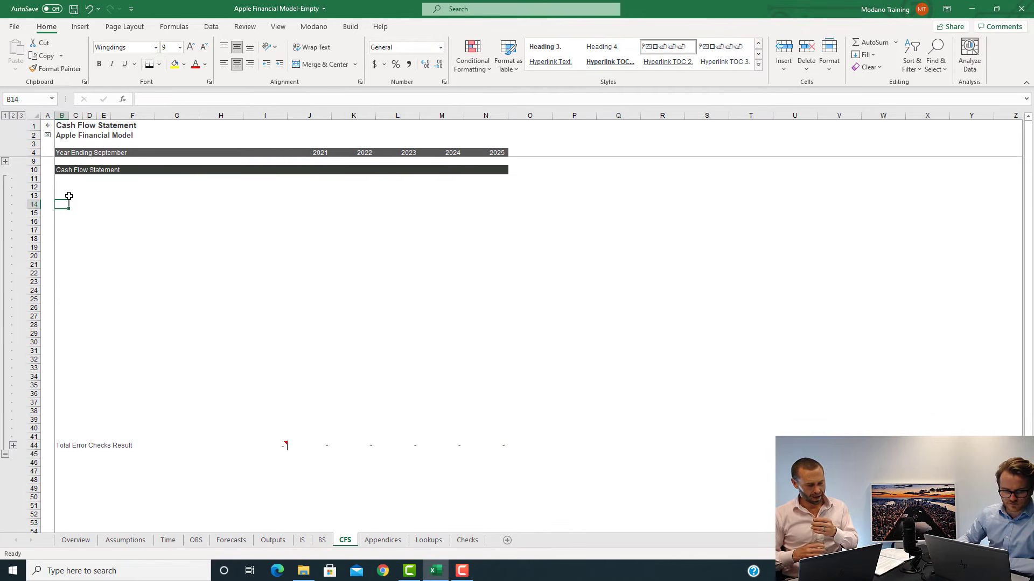
pyautogui.write('Ca')
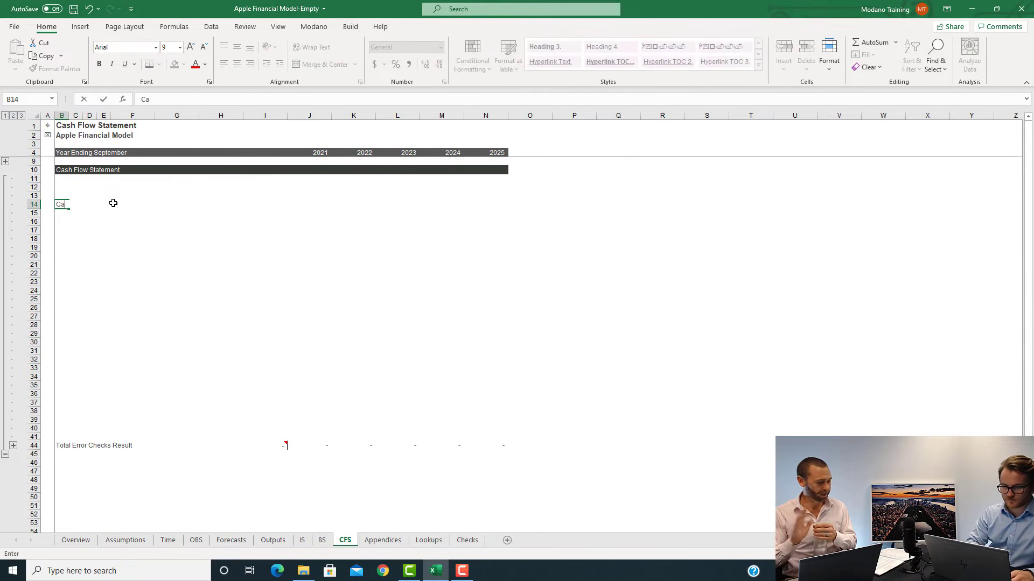
pyautogui.write('sh Receipts')
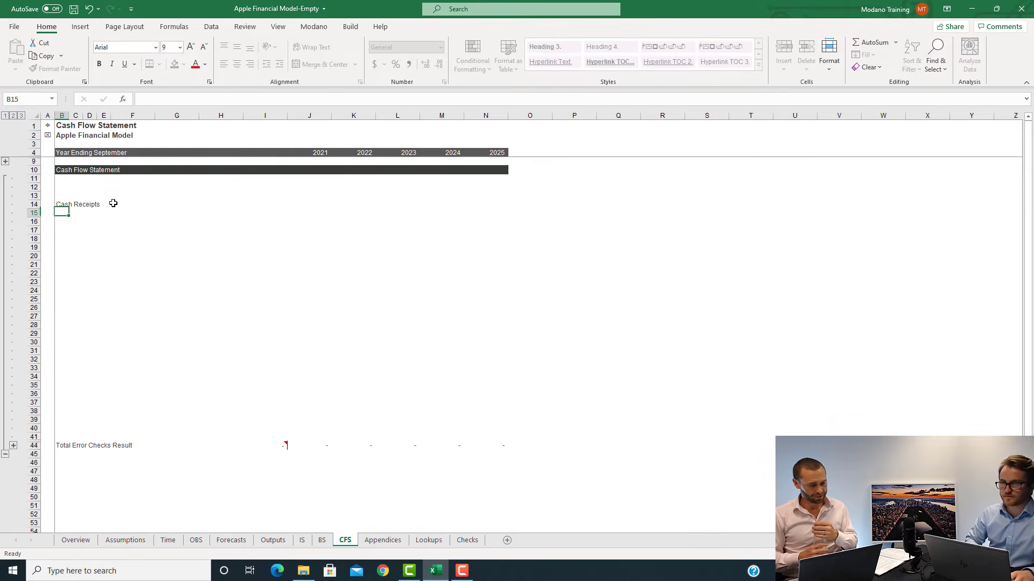
pyautogui.press('Return')
pyautogui.press('Up')
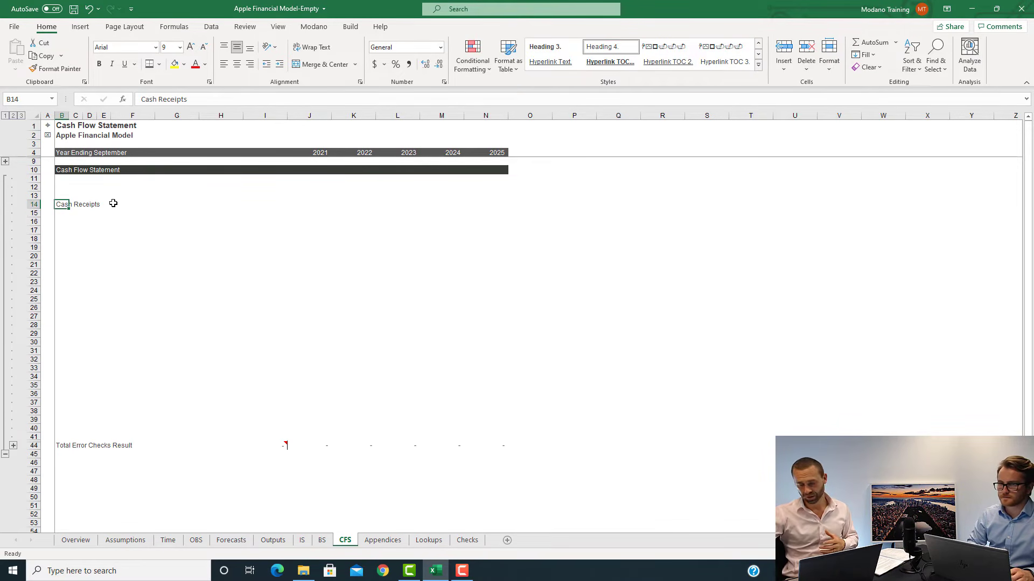
# Enter 0 for 2021 Cash Receipts in J14 and fill it across J14:N14 through 2025
pyautogui.press('Right')
pyautogui.press('Right')
pyautogui.press('Right')
pyautogui.press('Right')
pyautogui.press('Right')
pyautogui.press('Right')
pyautogui.press('Right')
pyautogui.press('Right')
pyautogui.write('0')
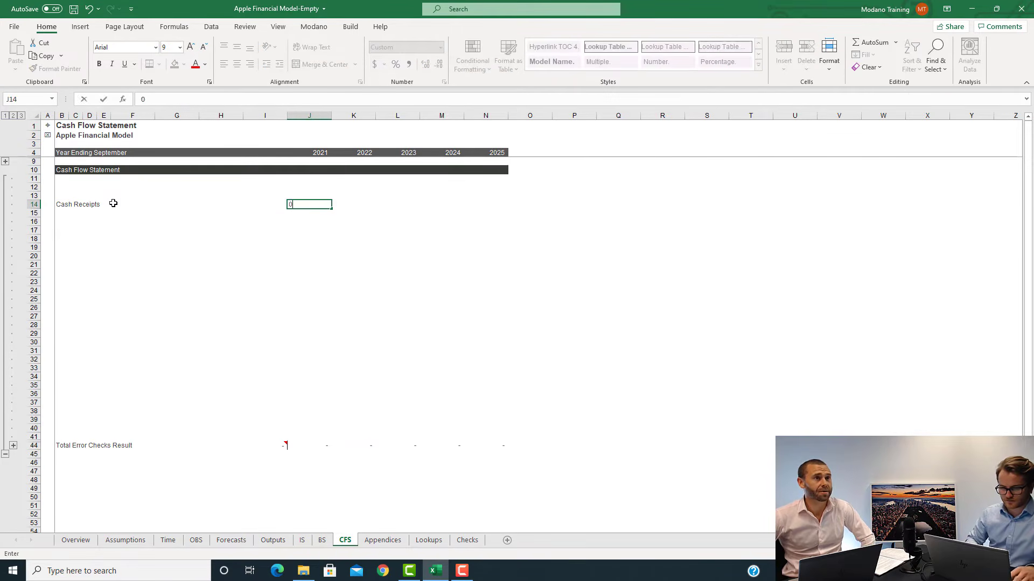
pyautogui.press('Return')
pyautogui.press('Up')
pyautogui.hotkey('shift', 'Right')
pyautogui.hotkey('shift', 'Right')
pyautogui.hotkey('shift', 'Right')
pyautogui.hotkey('shift', 'Right')
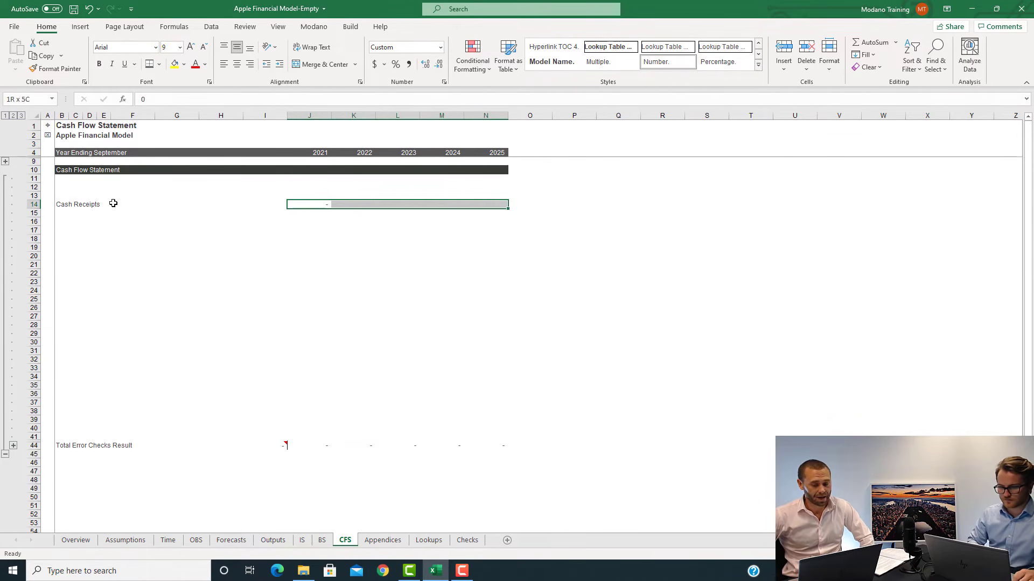
pyautogui.press('Home')
pyautogui.press('Right')
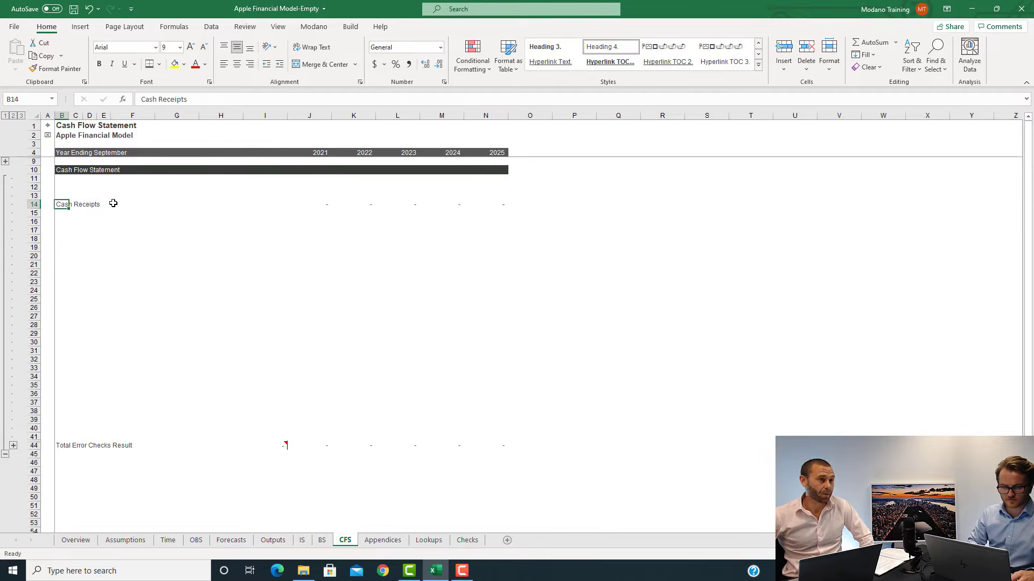
# Add a solid bottom border to cell J13, directly above the 2021 Cash Receipts value
pyautogui.press('Down')
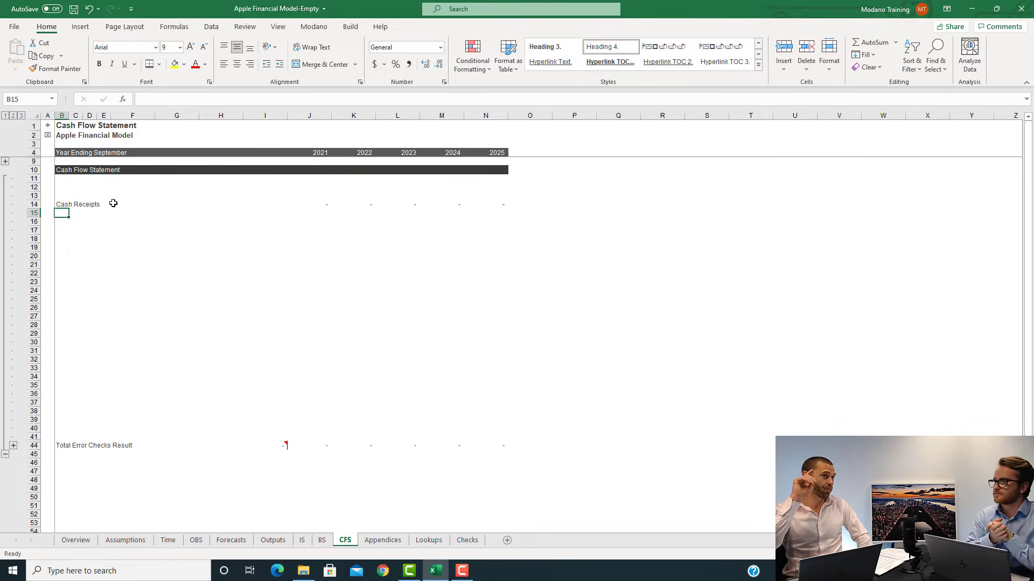
pyautogui.press('Up')
pyautogui.hotkey('ctrl', 'Right')
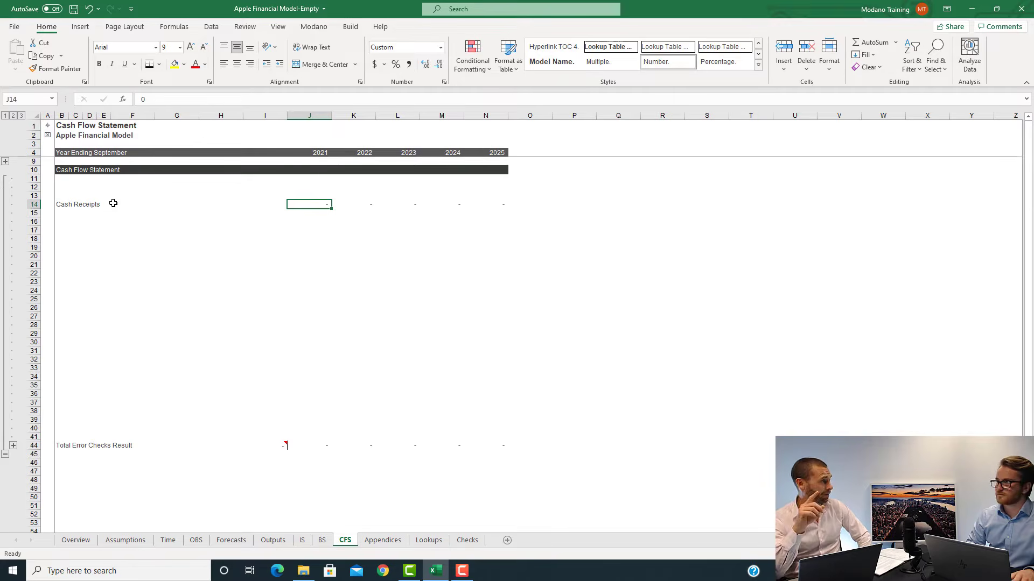
pyautogui.press('Up')
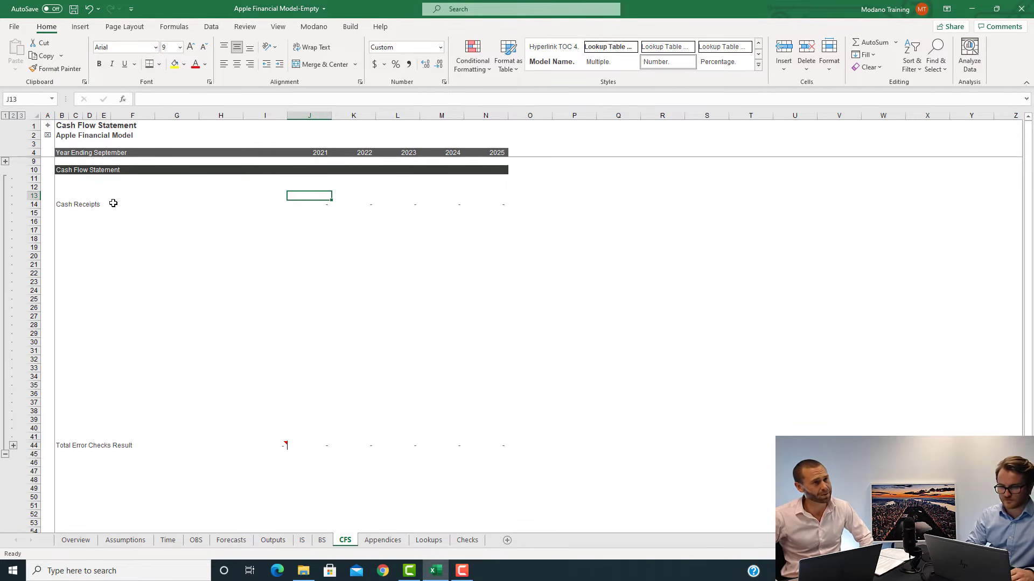
pyautogui.click(160, 64)
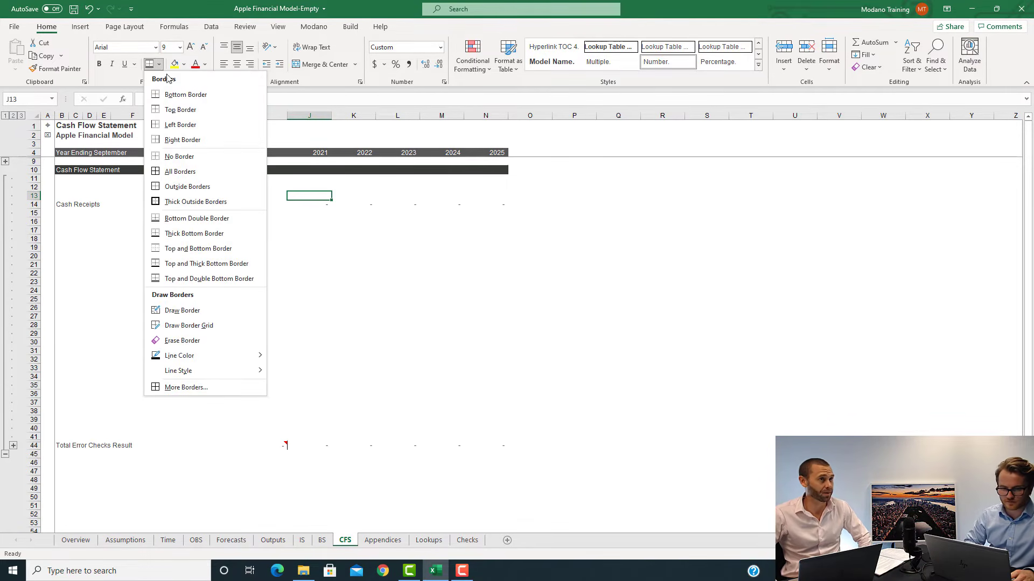
pyautogui.click(192, 96)
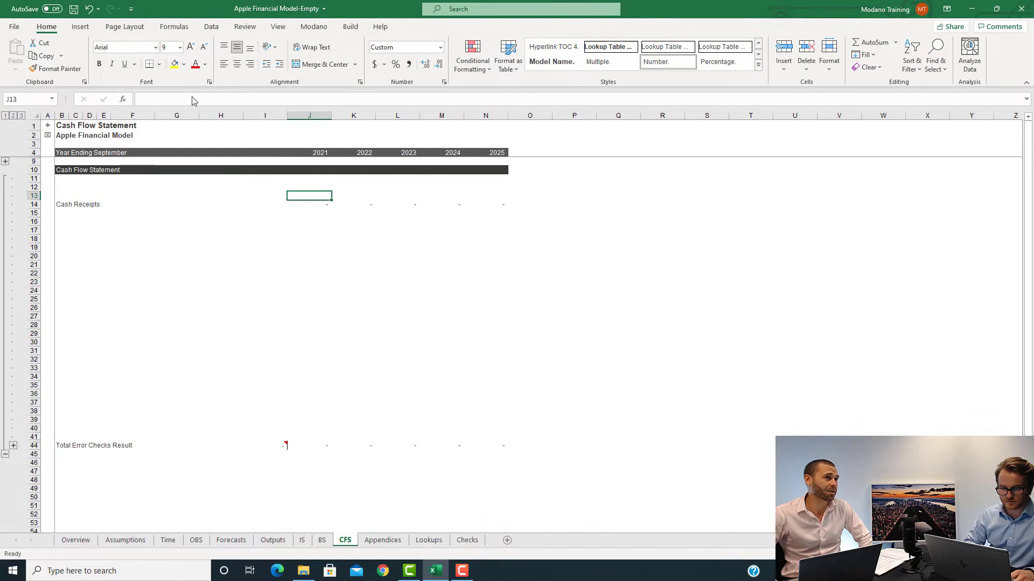
pyautogui.click(160, 64)
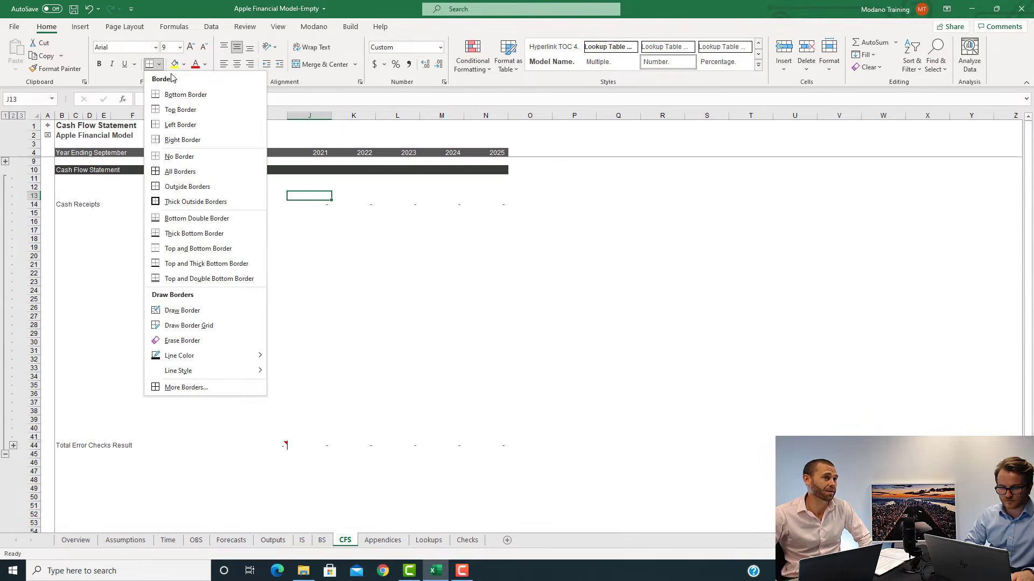
pyautogui.press('Escape')
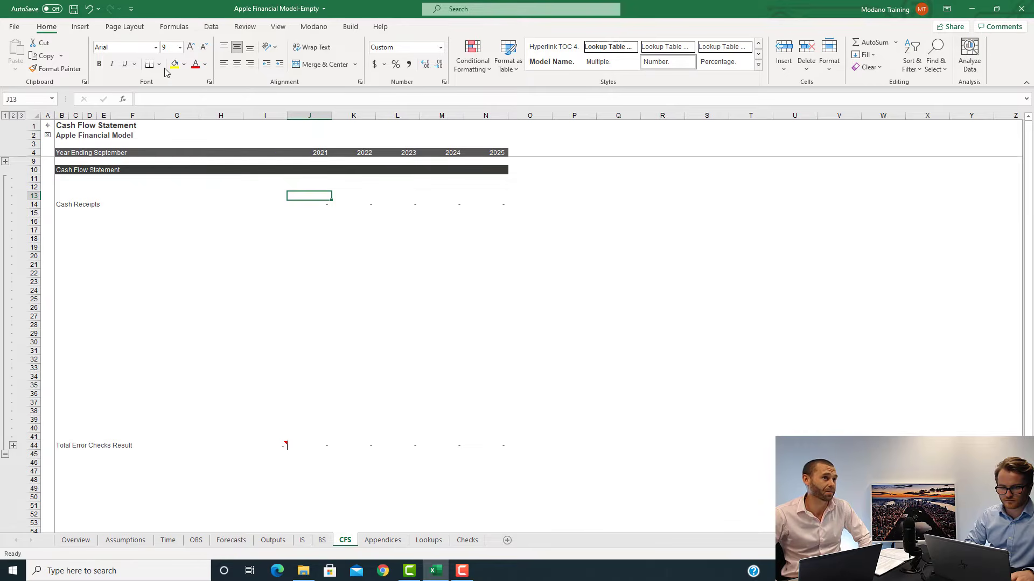
pyautogui.click(159, 64)
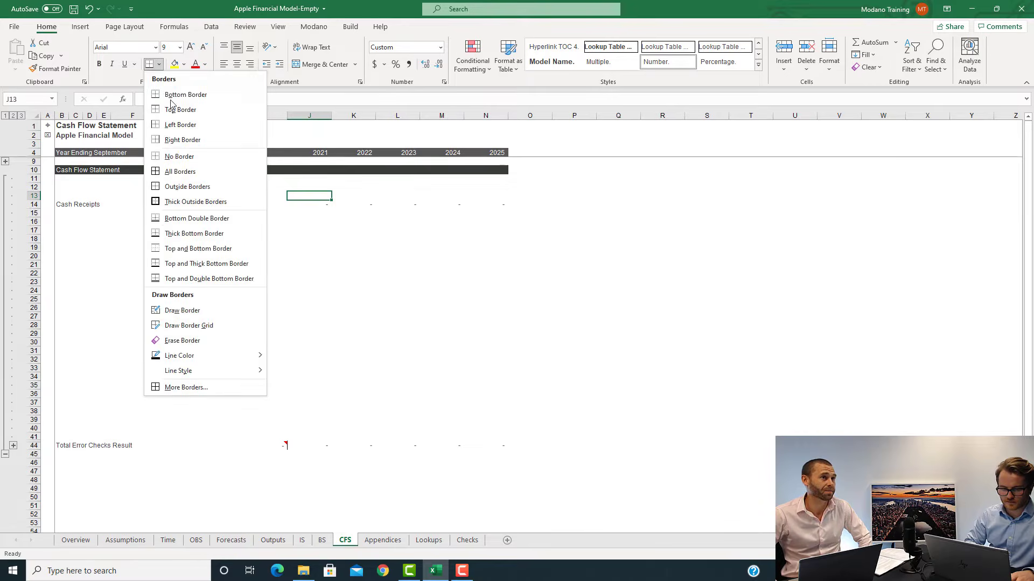
pyautogui.click(235, 387)
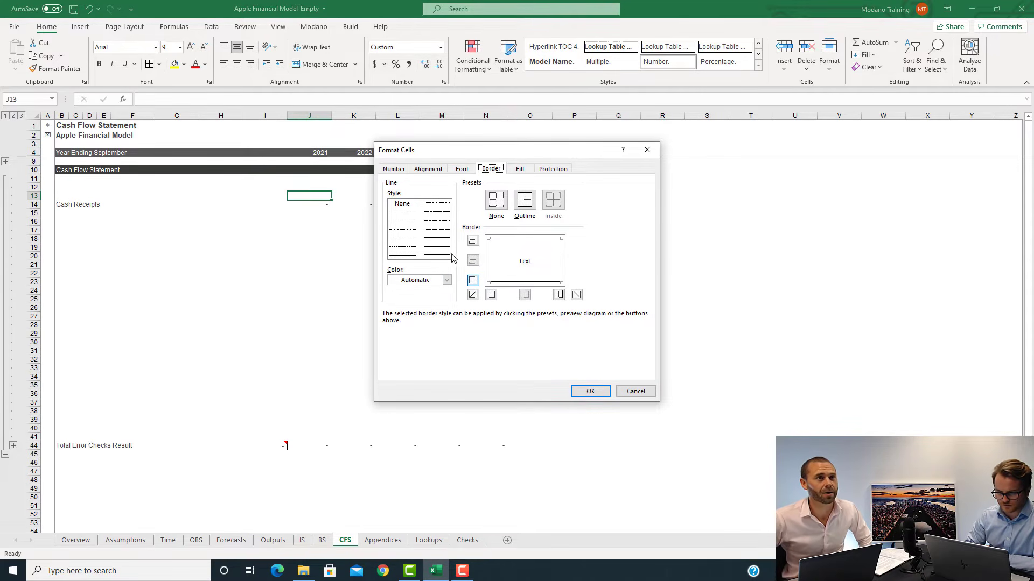
pyautogui.click(406, 230)
pyautogui.click(405, 221)
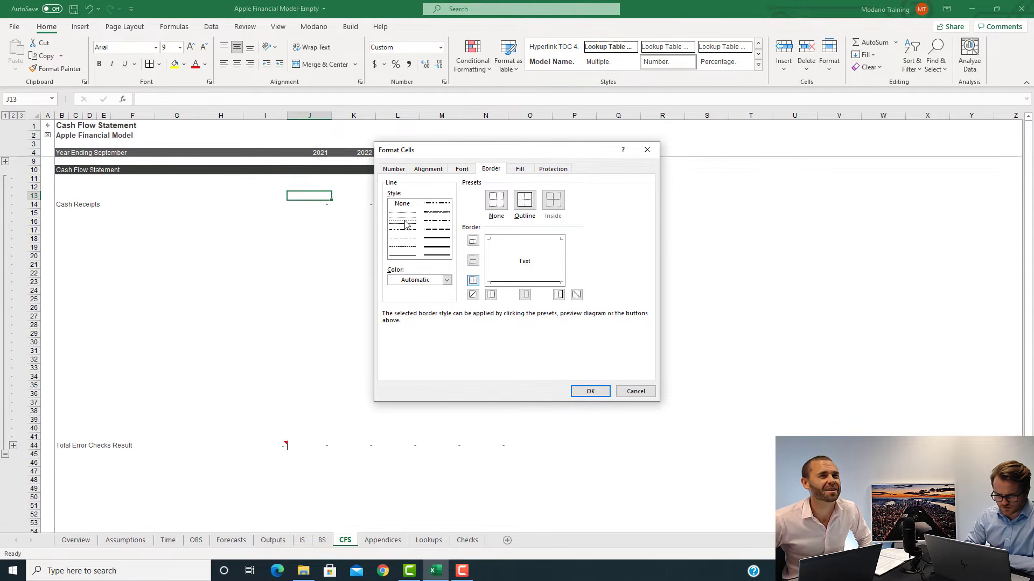
pyautogui.click(405, 246)
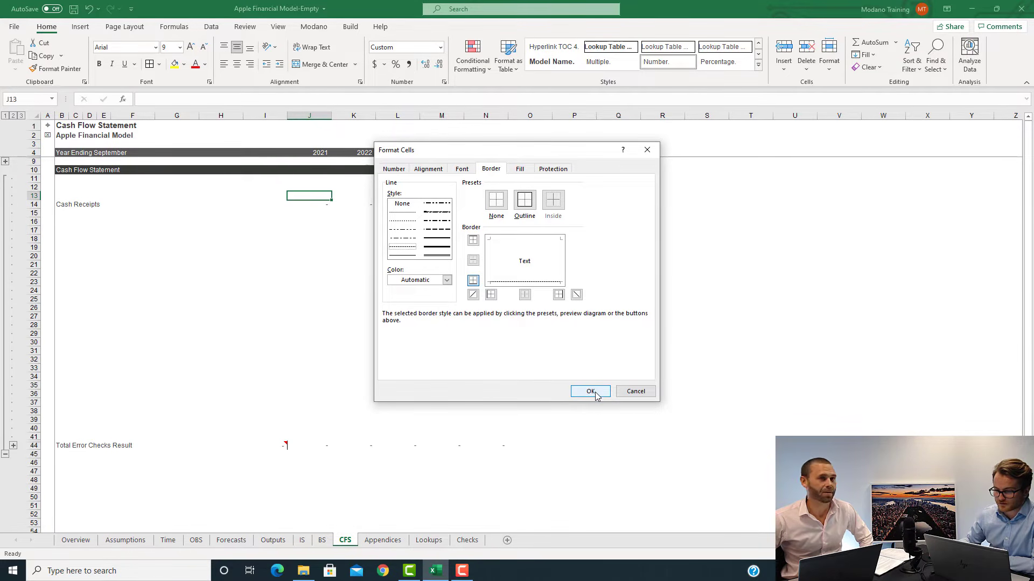
pyautogui.click(633, 392)
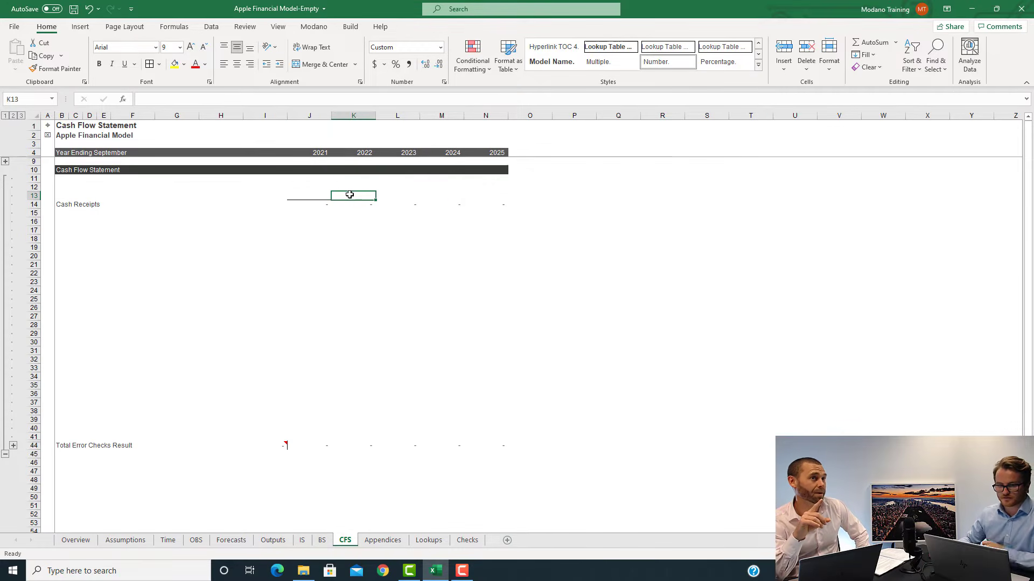
# Remove all borders from cell J13
pyautogui.click(159, 64)
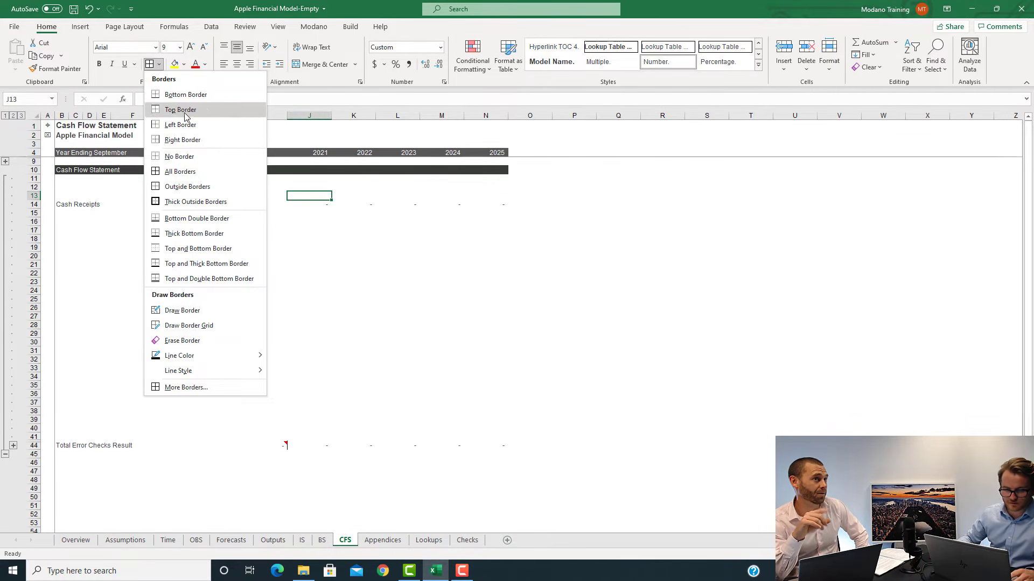
pyautogui.click(193, 157)
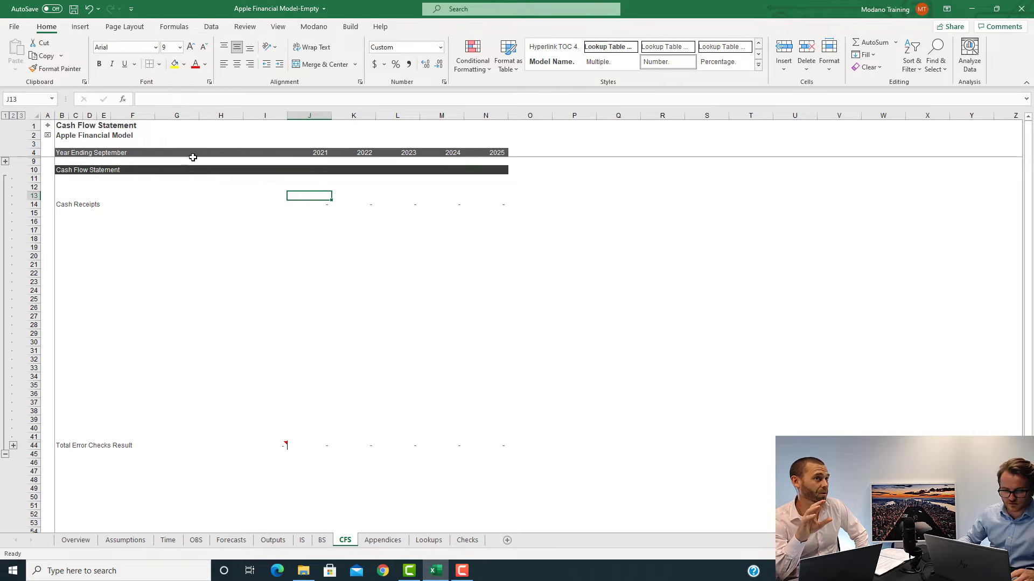
pyautogui.click(414, 196)
# Apply a thin dashed bottom border to cell J13, above the 2021 Cash Receipts value
pyautogui.click(326, 196)
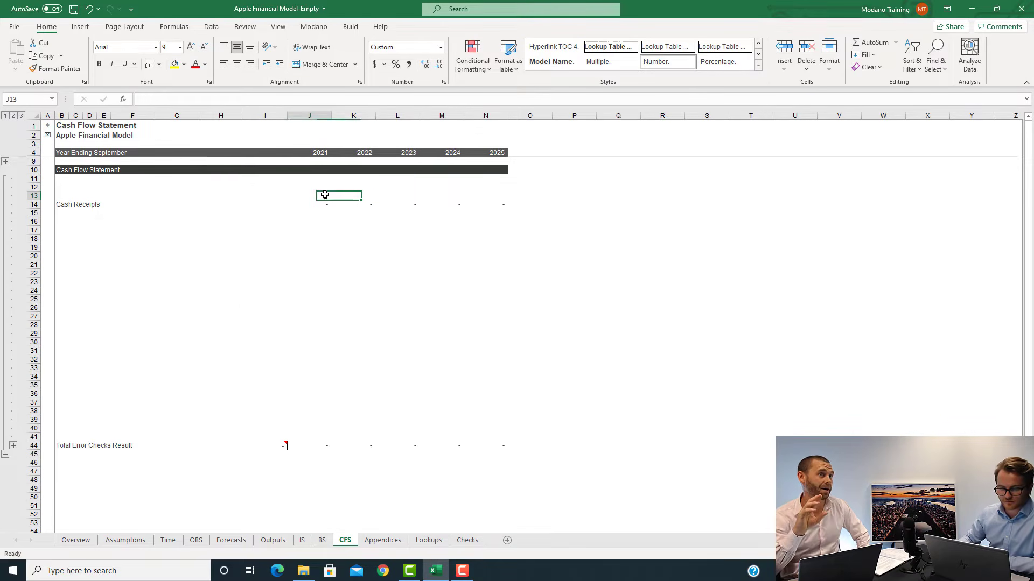
pyautogui.click(159, 64)
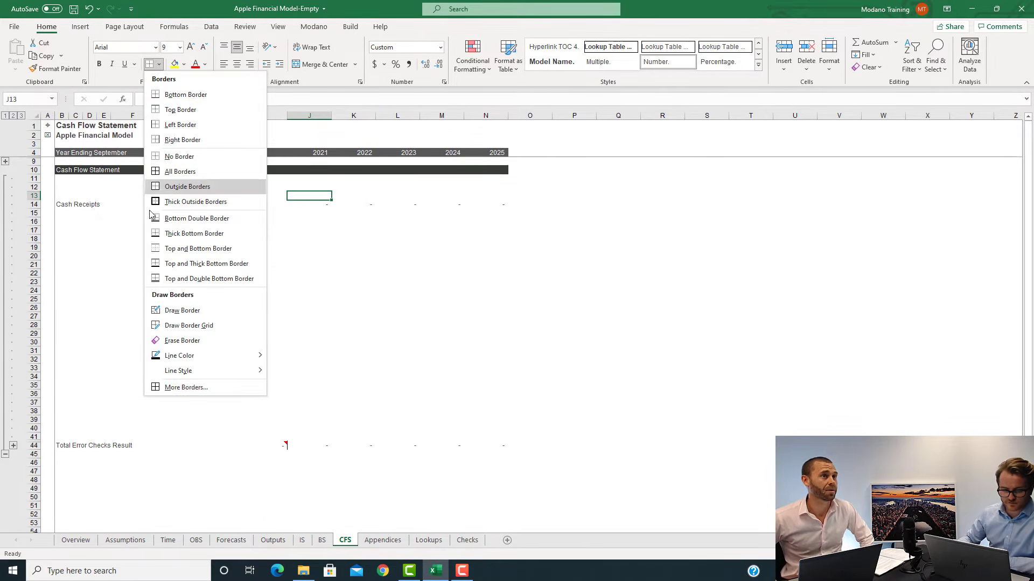
pyautogui.click(180, 387)
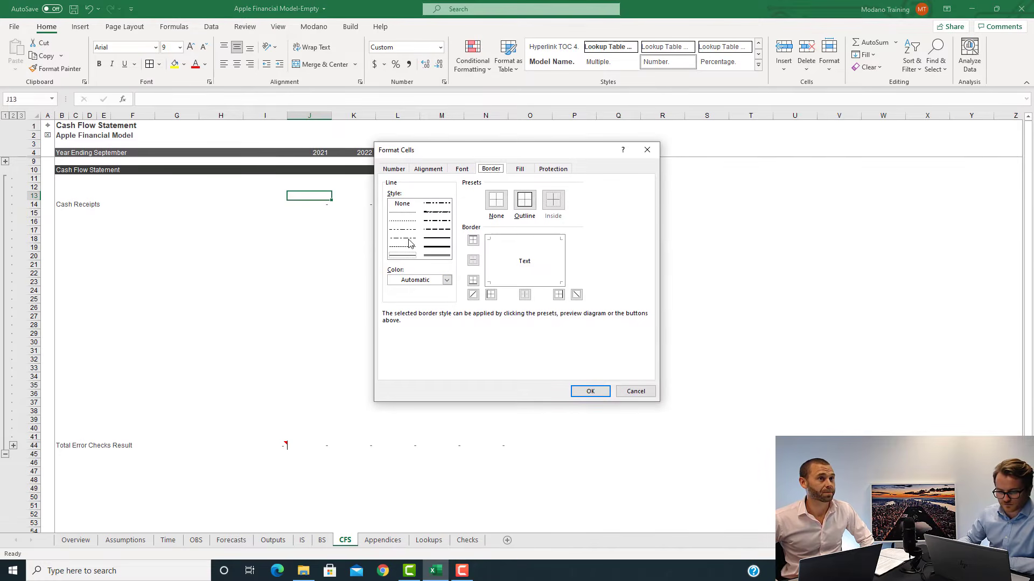
pyautogui.click(405, 248)
pyautogui.click(538, 282)
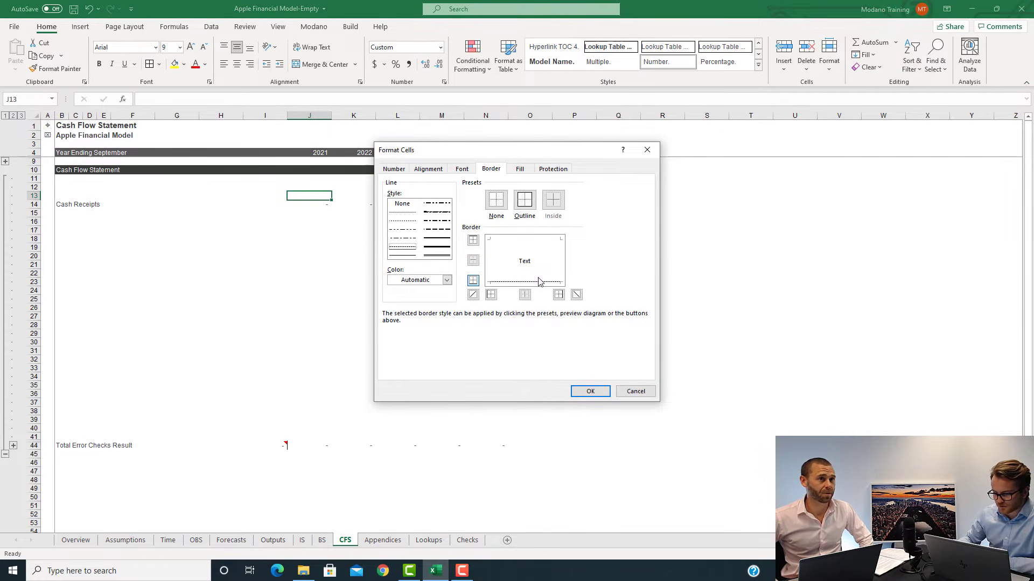
pyautogui.click(590, 391)
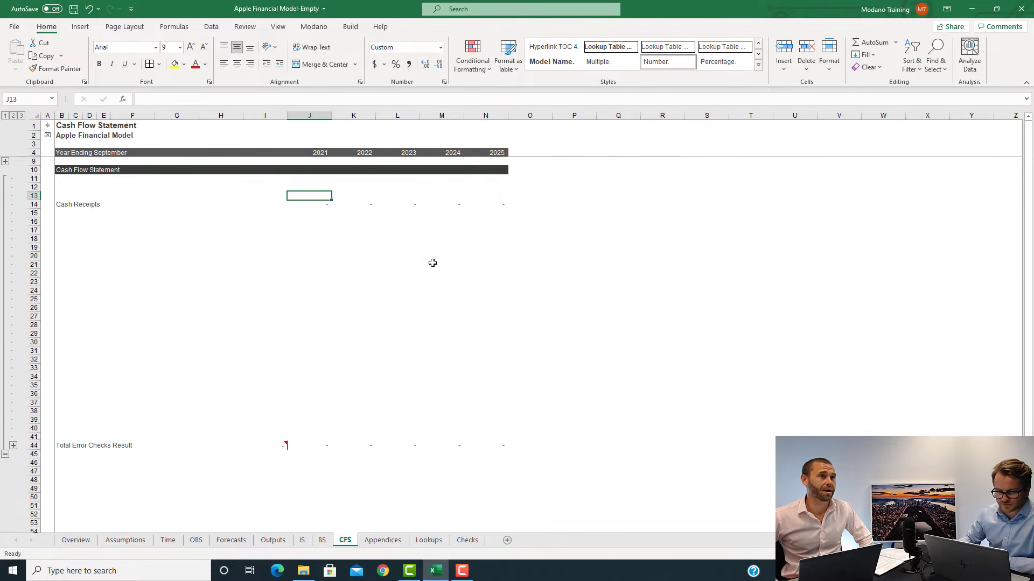
pyautogui.click(390, 197)
# Fill the dashed border and Cash Receipts value from J13:J14 across to column N for 2022 through 2025
pyautogui.click(303, 196)
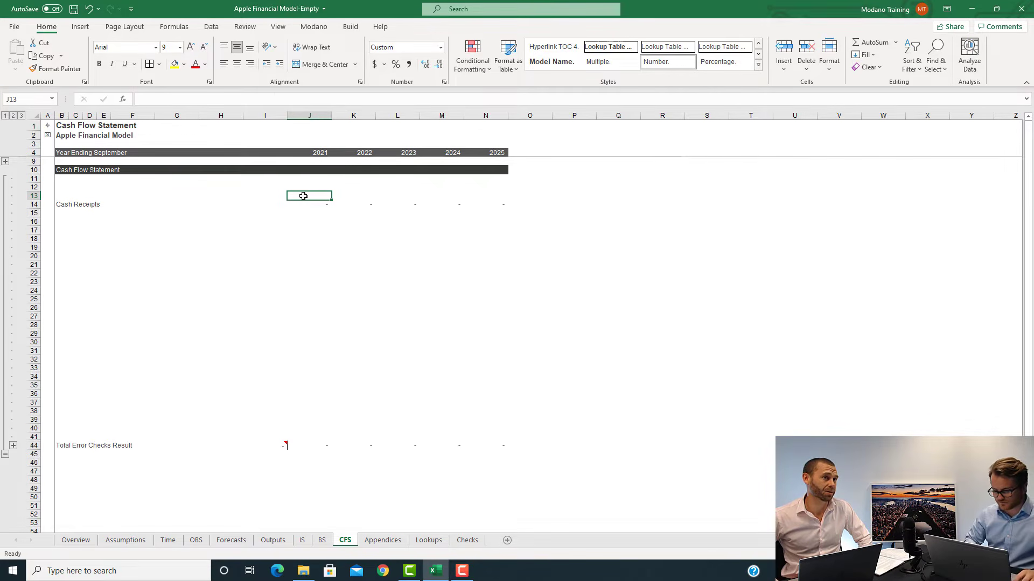
pyautogui.hotkey('shift', 'Right')
pyautogui.hotkey('shift', 'Down')
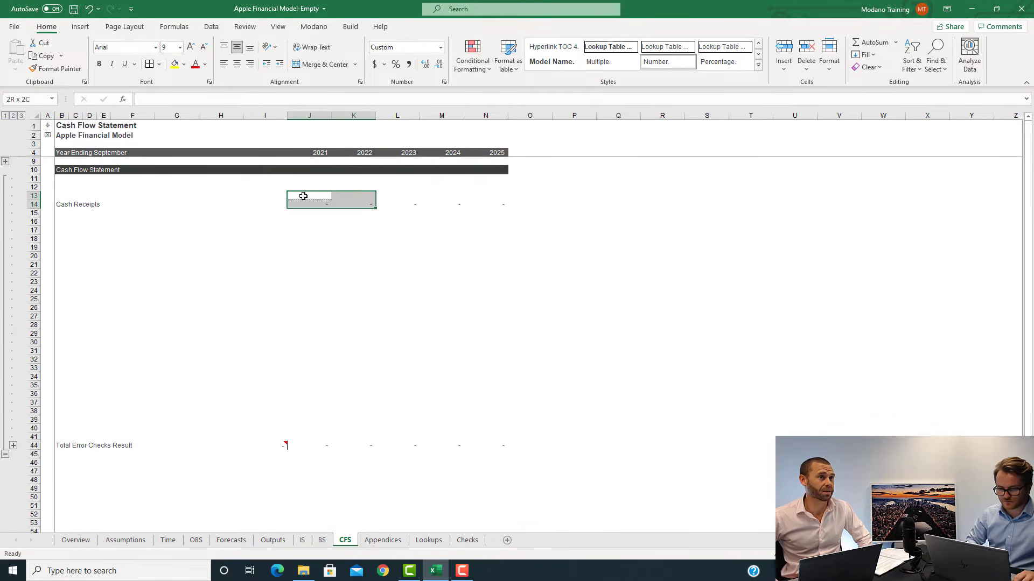
pyautogui.press('Left')
pyautogui.press('Right')
pyautogui.hotkey('shift', 'Down')
pyautogui.hotkey('shift', 'Right')
pyautogui.hotkey('shift', 'Right')
pyautogui.hotkey('shift', 'Right')
pyautogui.hotkey('shift', 'Right')
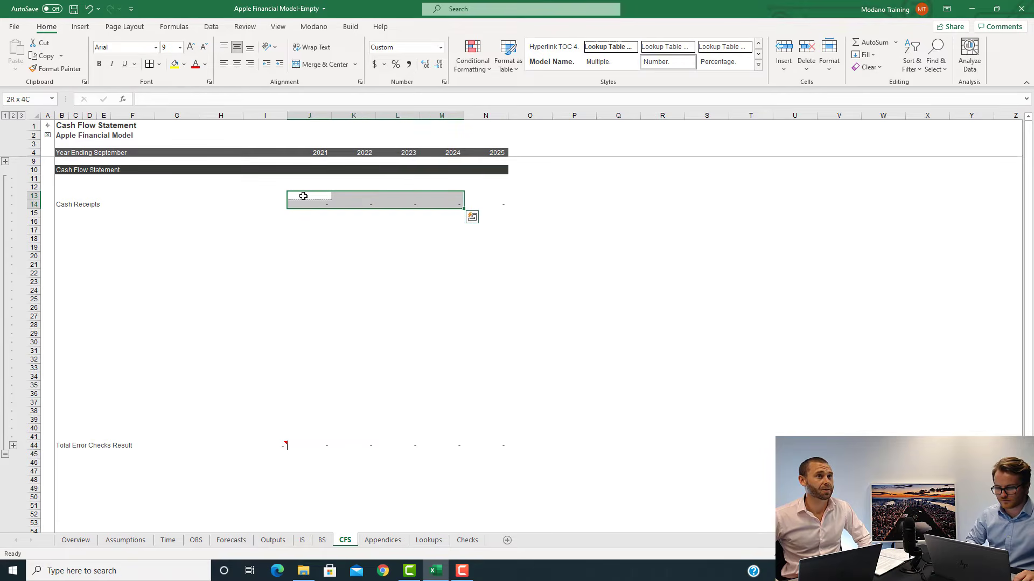
pyautogui.click(353, 230)
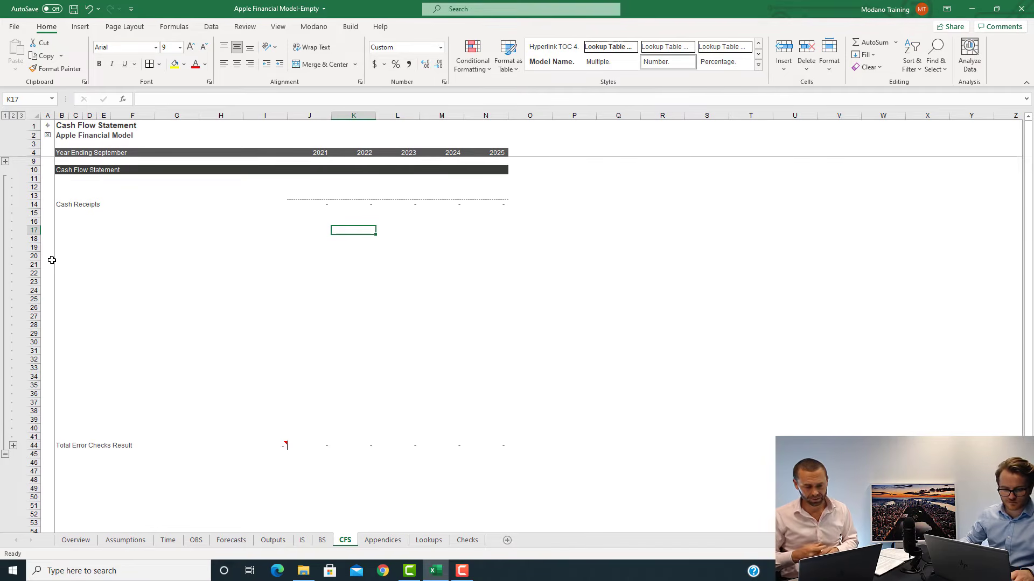
# Enter the label Cash Payments in B19
pyautogui.click(63, 246)
pyautogui.write('Cash Pa')
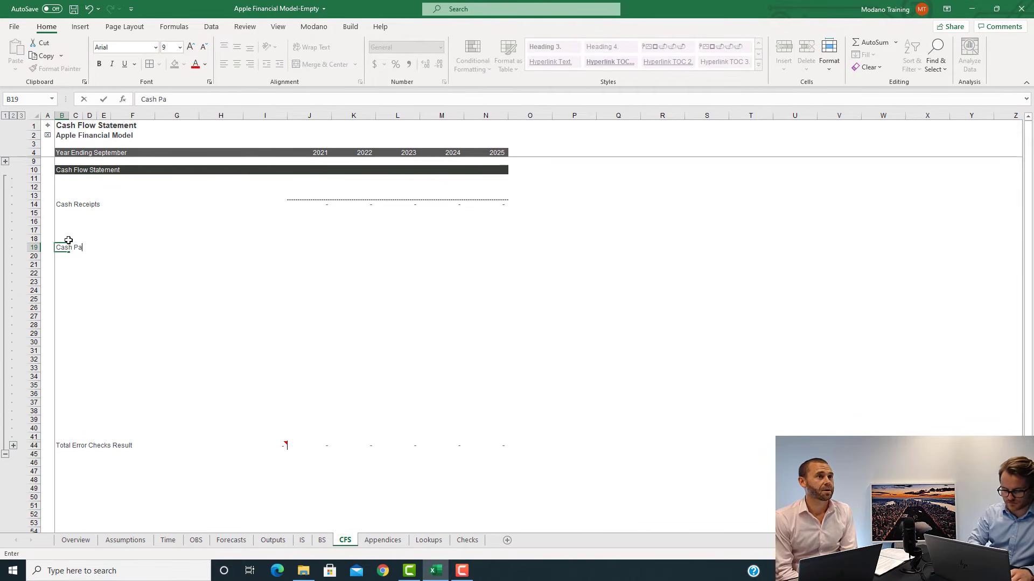
pyautogui.write('yments')
# Copy the bordered 2021 Cash Receipts cells J13:J14 into J18:J19 for Cash Payments
pyautogui.press('Right')
pyautogui.press('Right')
pyautogui.press('Right')
pyautogui.press('Right')
pyautogui.press('Right')
pyautogui.press('Right')
pyautogui.press('Right')
pyautogui.press('Right')
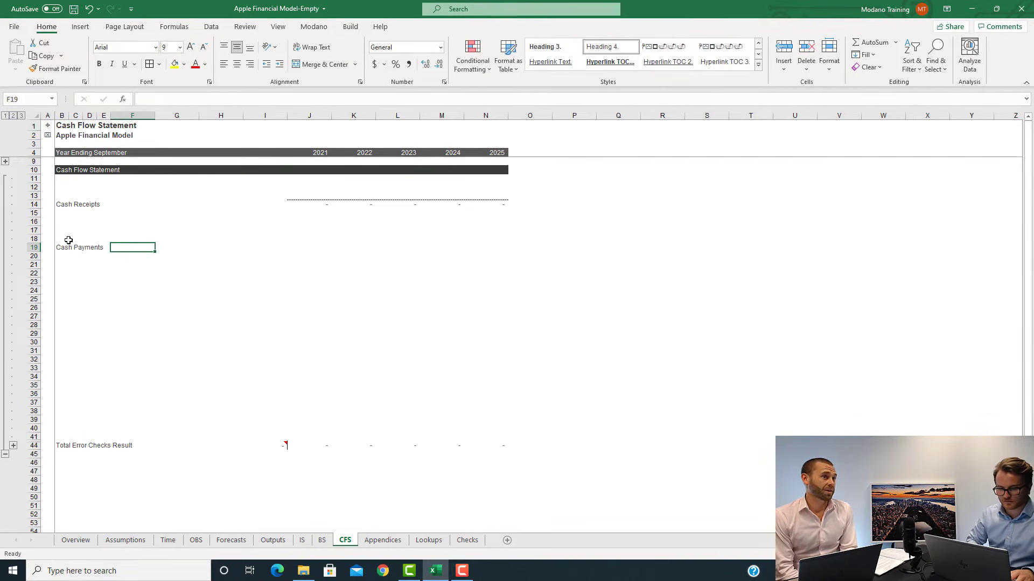
pyautogui.press('Up')
pyautogui.press('Up')
pyautogui.press('Up')
pyautogui.press('Up')
pyautogui.press('Up')
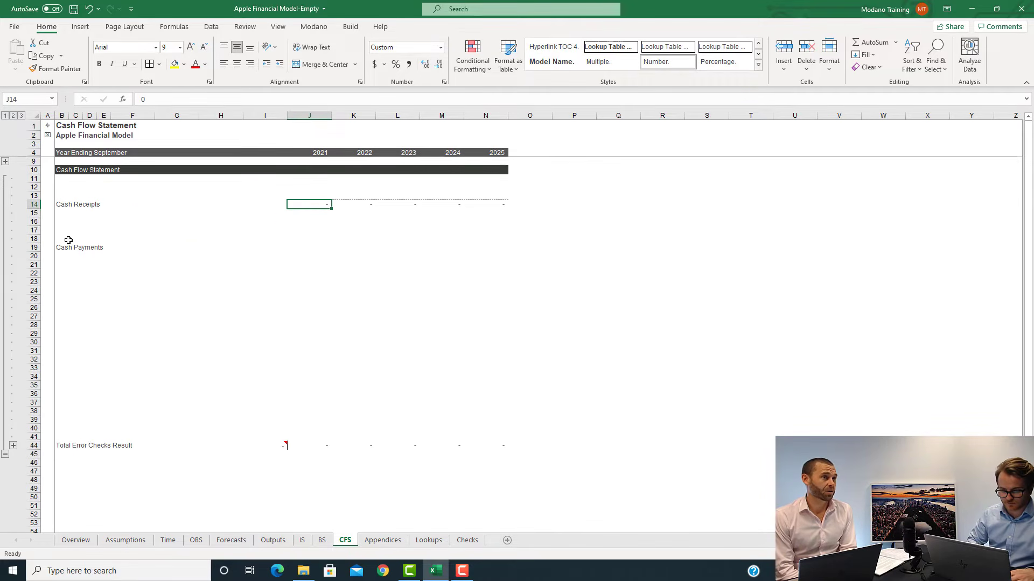
pyautogui.hotkey('shift', 'Up')
pyautogui.hotkey('ctrl', 'c')
pyautogui.press('Down')
pyautogui.press('Down')
pyautogui.press('Down')
pyautogui.press('Down')
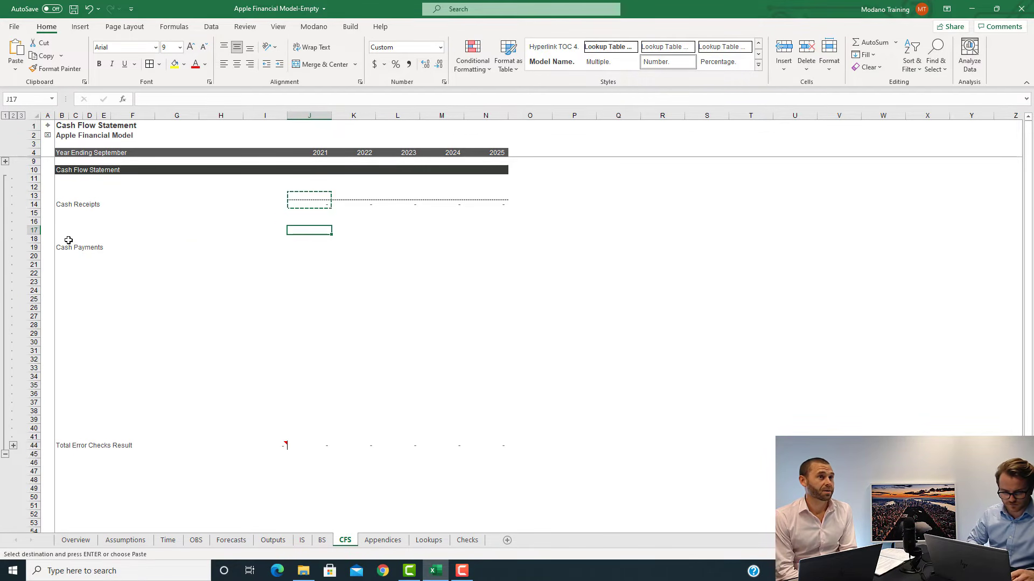
pyautogui.hotkey('ctrl', 'v')
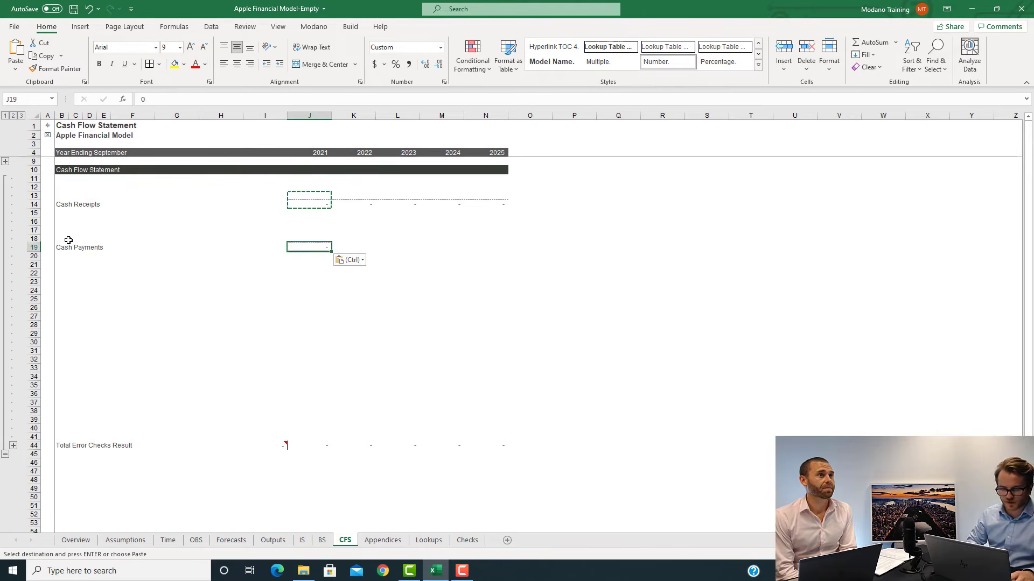
pyautogui.press('Down')
pyautogui.press('Up')
pyautogui.press('Down')
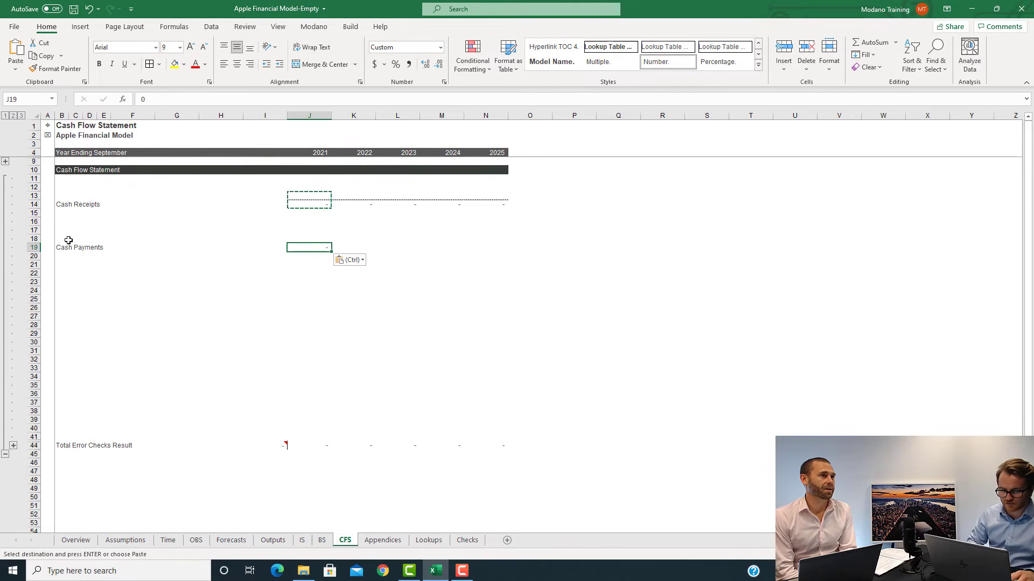
# Fill the Cash Payments cells J18:J19 across to column N for 2022 through 2025
pyautogui.press('Up')
pyautogui.hotkey('shift', 'Down')
pyautogui.hotkey('shift', 'Right')
pyautogui.hotkey('shift', 'Right')
pyautogui.hotkey('shift', 'Right')
pyautogui.hotkey('shift', 'Right')
pyautogui.hotkey('shift', 'Right')
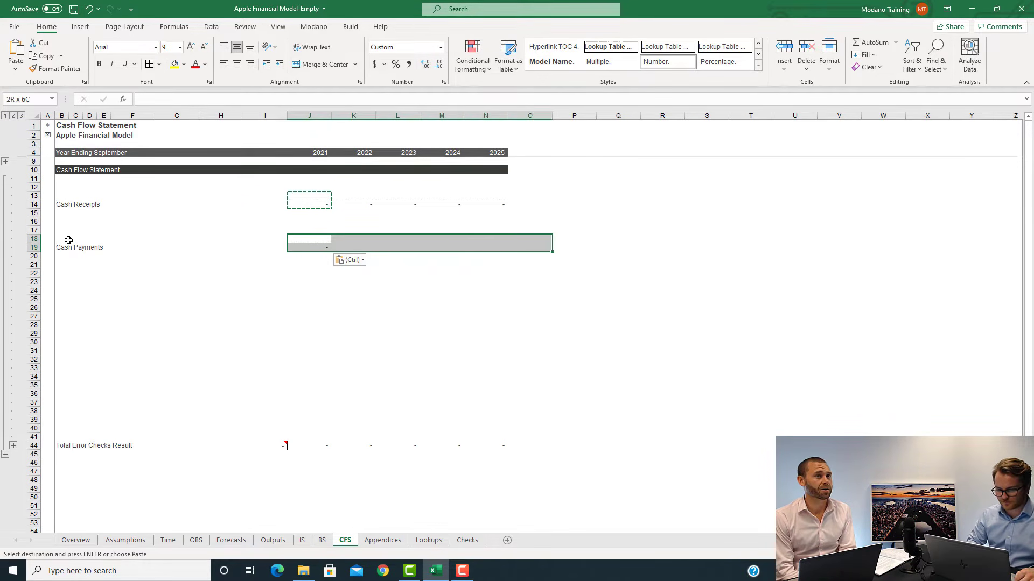
pyautogui.hotkey('shift', 'Left')
pyautogui.press('Return')
pyautogui.press('Left')
pyautogui.press('Right')
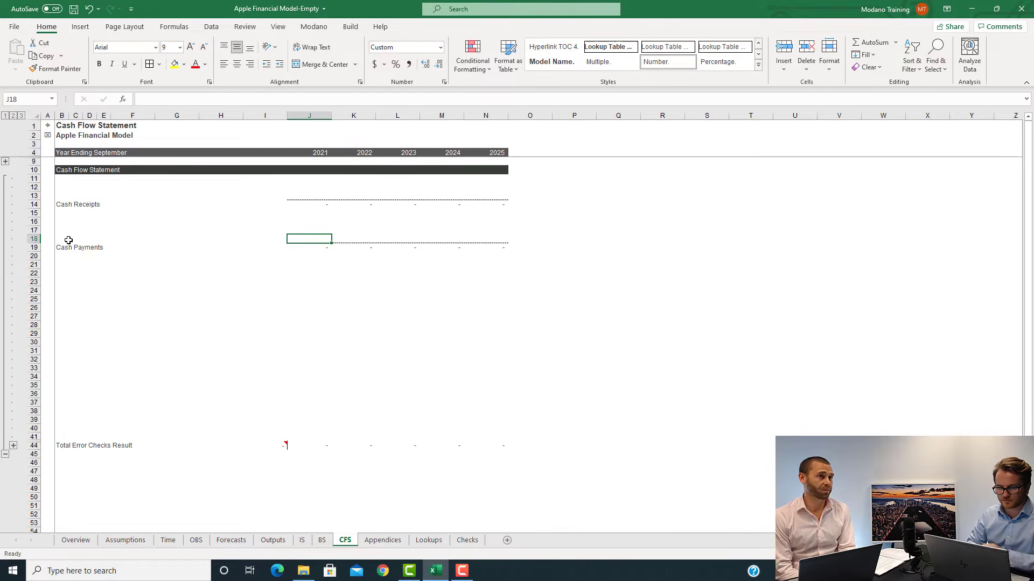
# Enter the label Net Cash Flow from Operating Activities in B26
pyautogui.press('Down')
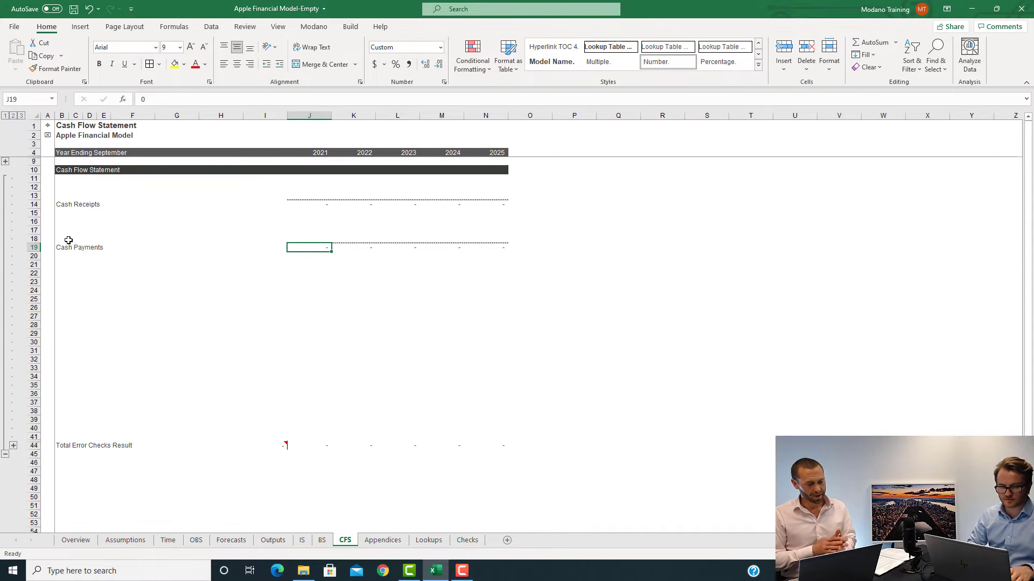
pyautogui.hotkey('ctrl', 'Left')
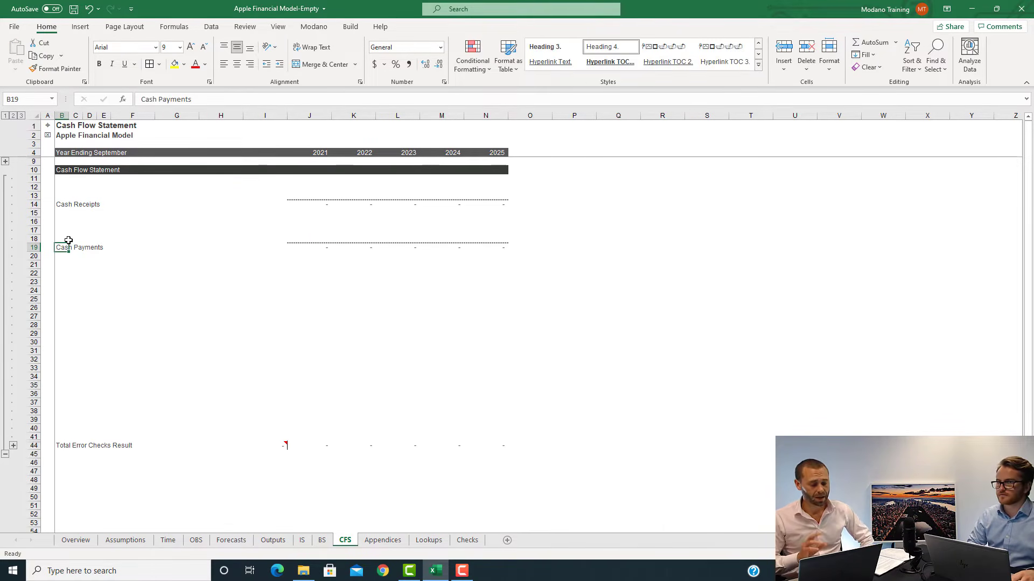
pyautogui.press('Down')
pyautogui.press('Down')
pyautogui.press('Down')
pyautogui.press('Down')
pyautogui.press('Down')
pyautogui.press('Down')
pyautogui.press('Down')
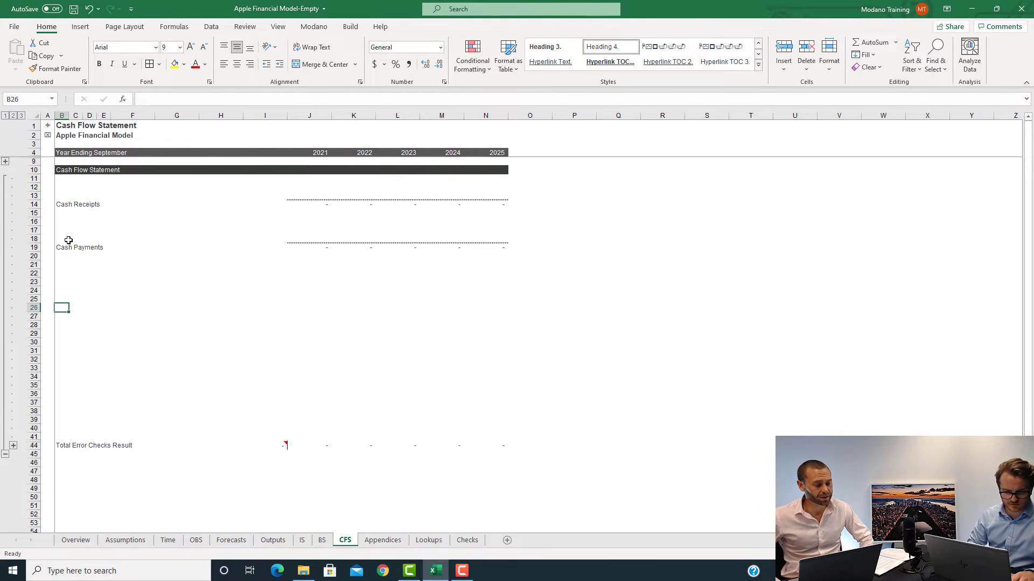
pyautogui.write('Net')
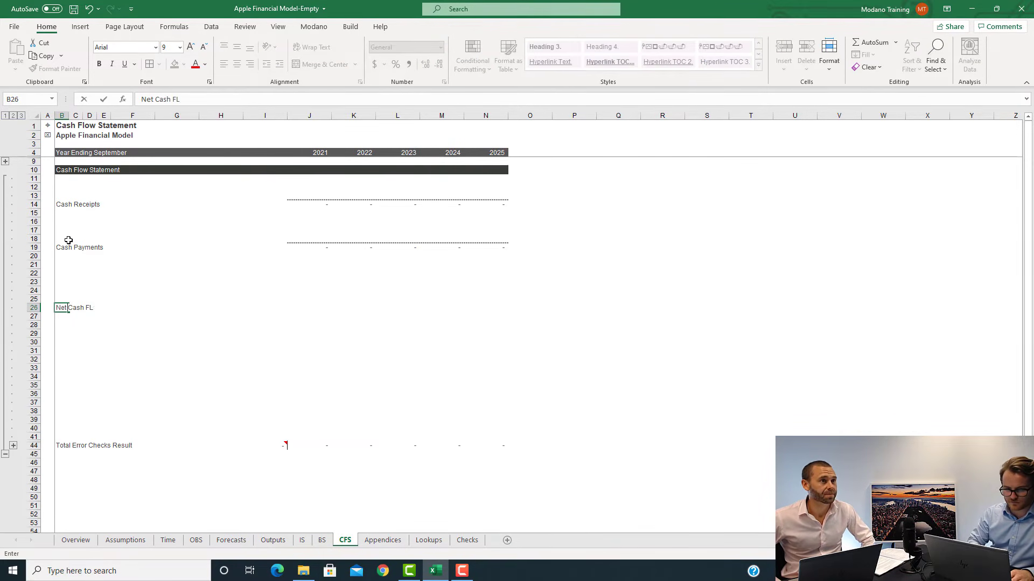
pyautogui.write(' Cash Flow F')
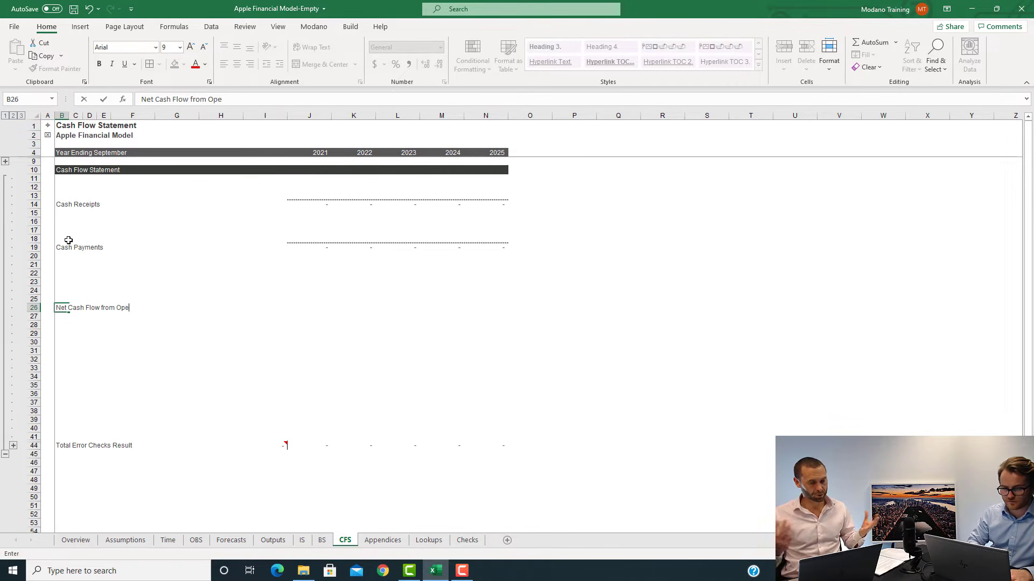
pyautogui.write('rom Operating Act')
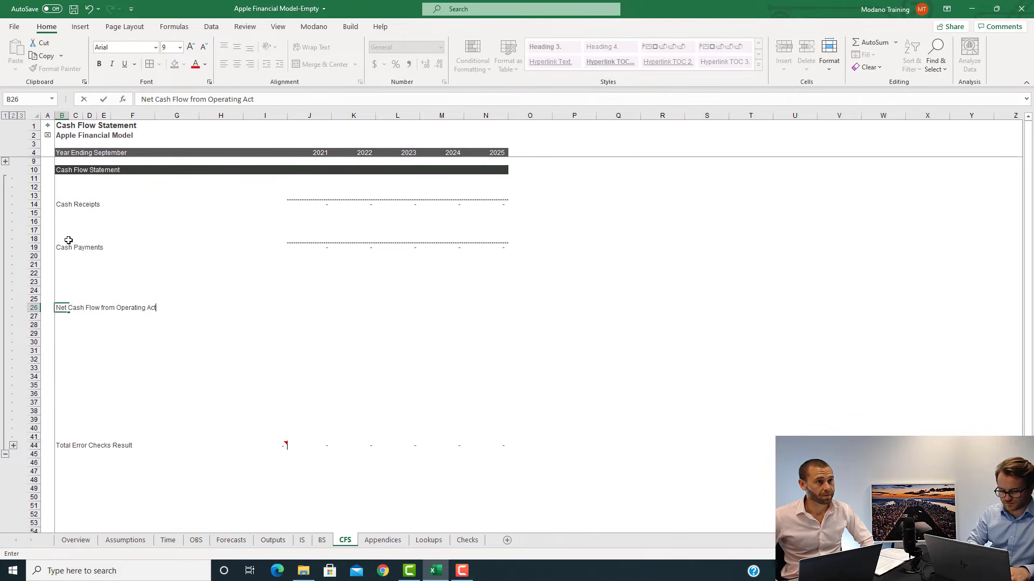
pyautogui.press('Right')
# Make the Net Cash Flow from Operating Activities label in B26 bold
pyautogui.press('Right')
pyautogui.press('Right')
pyautogui.press('Right')
pyautogui.press('Right')
pyautogui.press('Right')
pyautogui.press('Right')
pyautogui.press('Right')
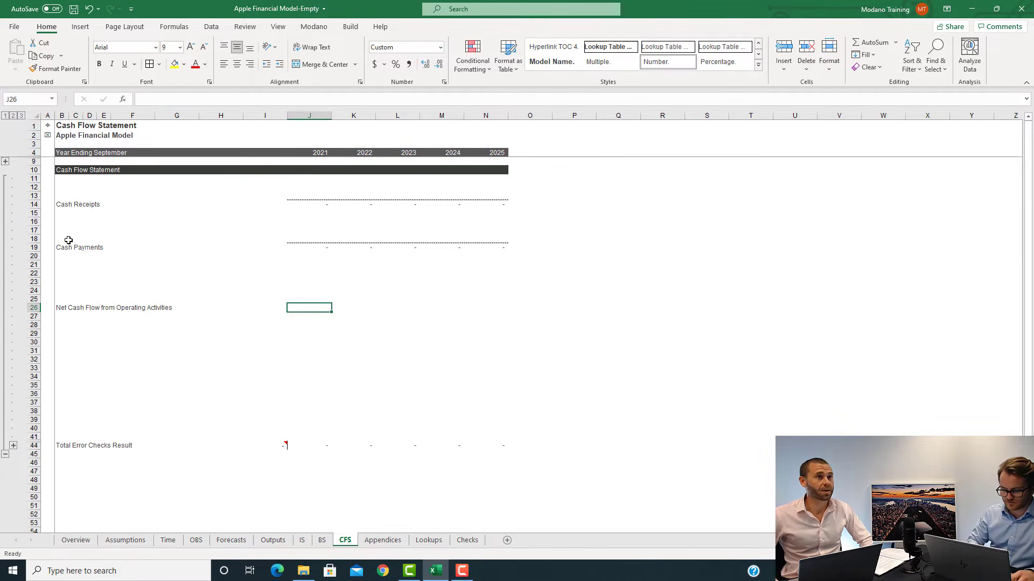
pyautogui.hotkey('ctrl', 'Left')
pyautogui.hotkey('ctrl', 'b')
# Enter =J14+J19 in J26 to add 2021 Cash Receipts and Cash Payments into net operating cash flow
pyautogui.press('Right')
pyautogui.press('Right')
pyautogui.press('Right')
pyautogui.press('Right')
pyautogui.press('Right')
pyautogui.press('Right')
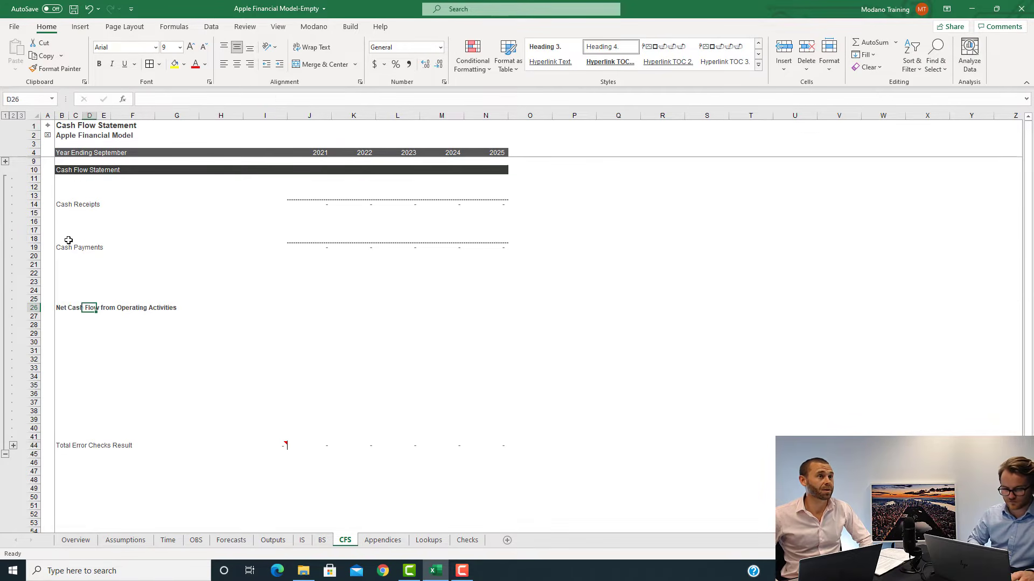
pyautogui.press('Right')
pyautogui.press('Right')
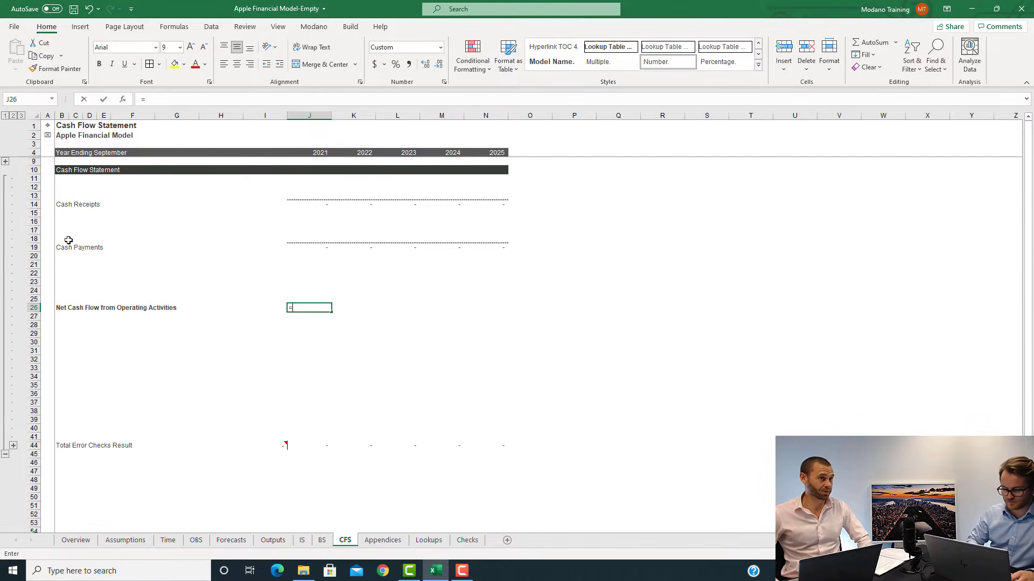
pyautogui.write('=')
pyautogui.hotkey('ctrl', 'Up')
pyautogui.hotkey('ctrl', 'Up')
pyautogui.hotkey('ctrl', 'Up')
pyautogui.hotkey('ctrl', 'Down')
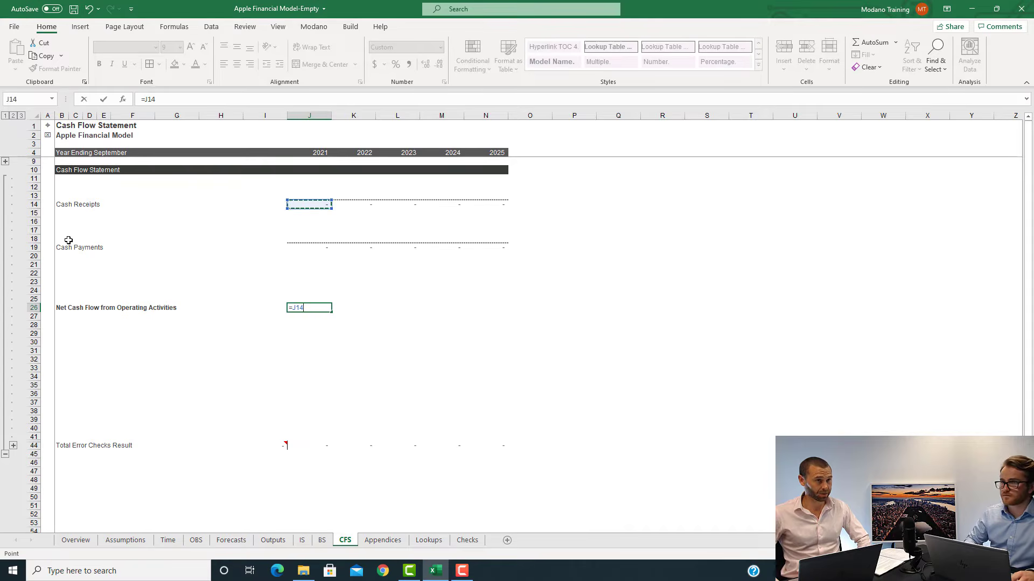
pyautogui.write('+')
pyautogui.hotkey('ctrl', 'Up')
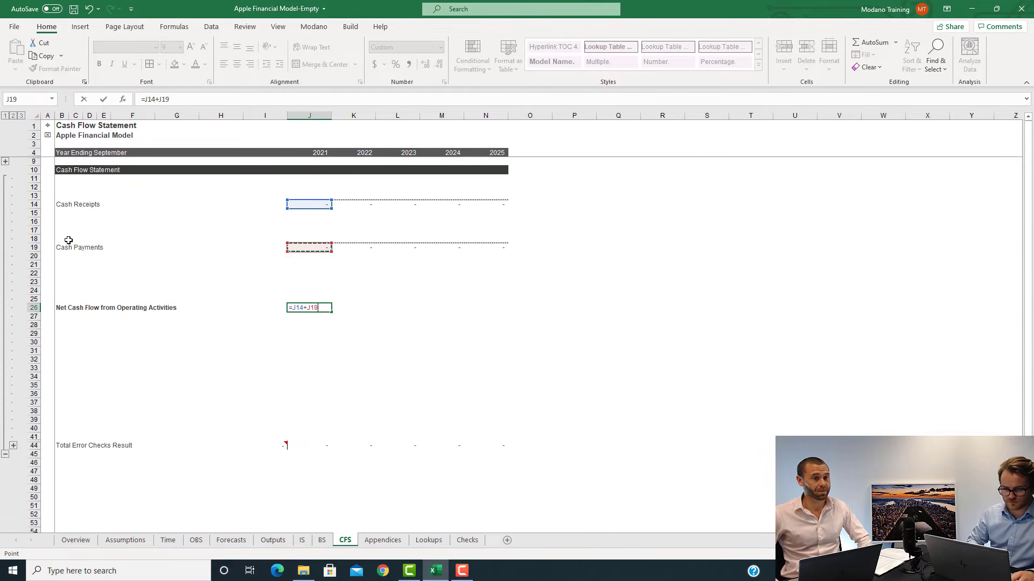
pyautogui.press('Return')
# Fill the J26 formula across to column N for 2022 through 2025 and add a top border to J26:N26
pyautogui.hotkey('shift', 'Right')
pyautogui.hotkey('shift', 'Right')
pyautogui.hotkey('shift', 'Right')
pyautogui.hotkey('shift', 'Right')
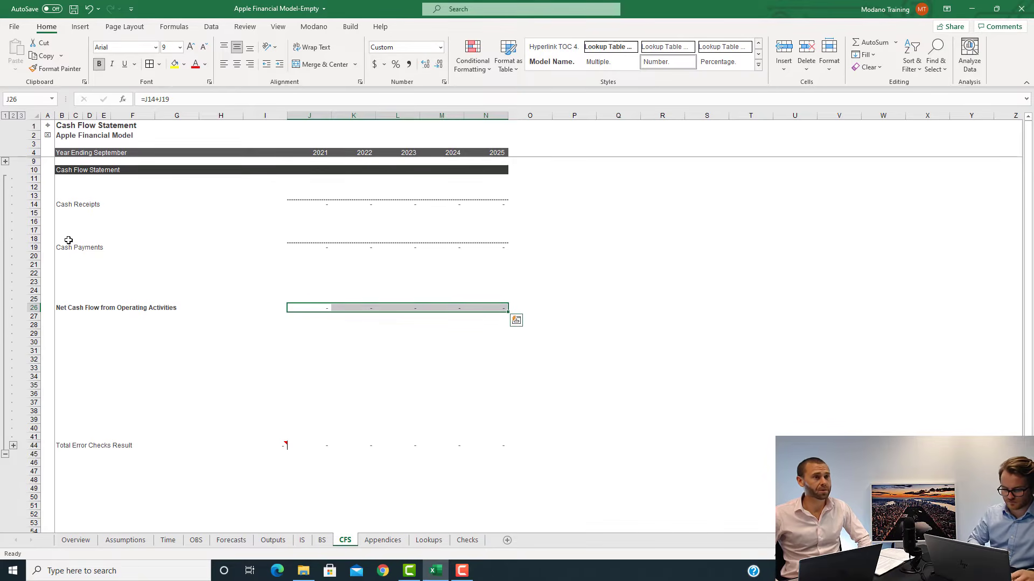
pyautogui.hotkey('alt', 'h')
pyautogui.press('b')
pyautogui.press('p')
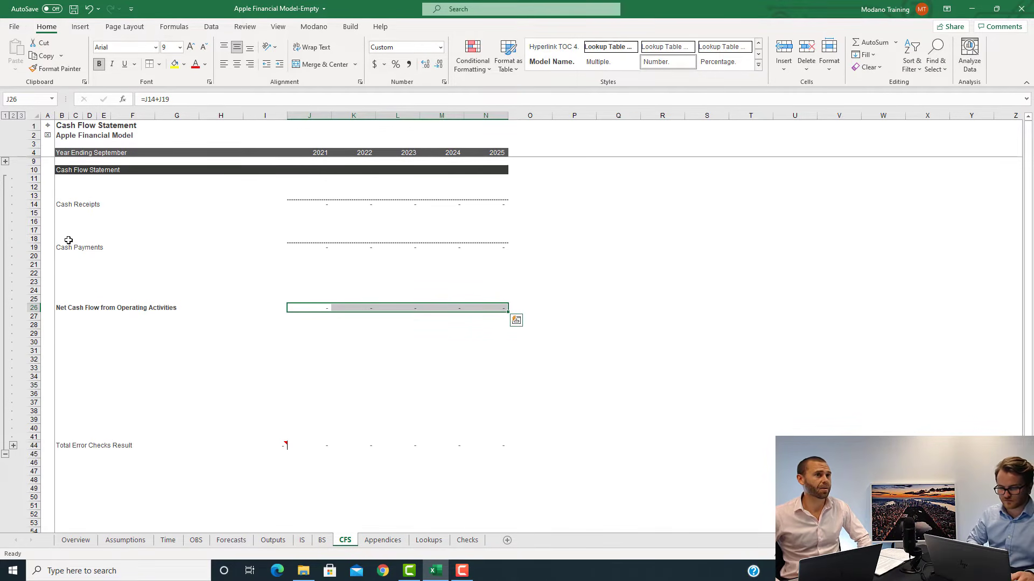
pyautogui.press('Left')
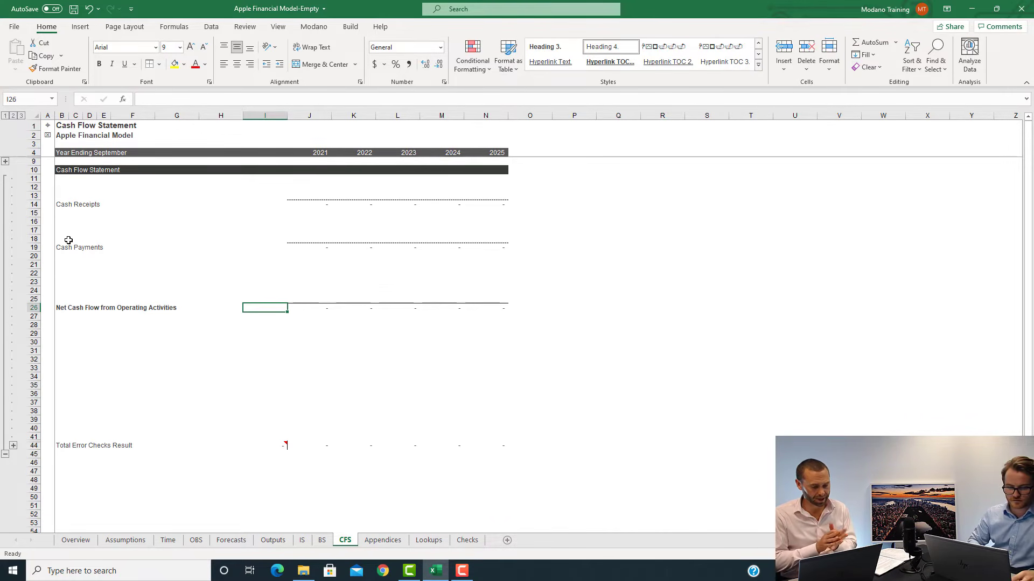
# Copy the bold Net Cash Flow from Operating Activities label from B26 to B30
pyautogui.hotkey('ctrl', 'Left')
pyautogui.press('Down')
pyautogui.press('Down')
pyautogui.press('Down')
pyautogui.press('Down')
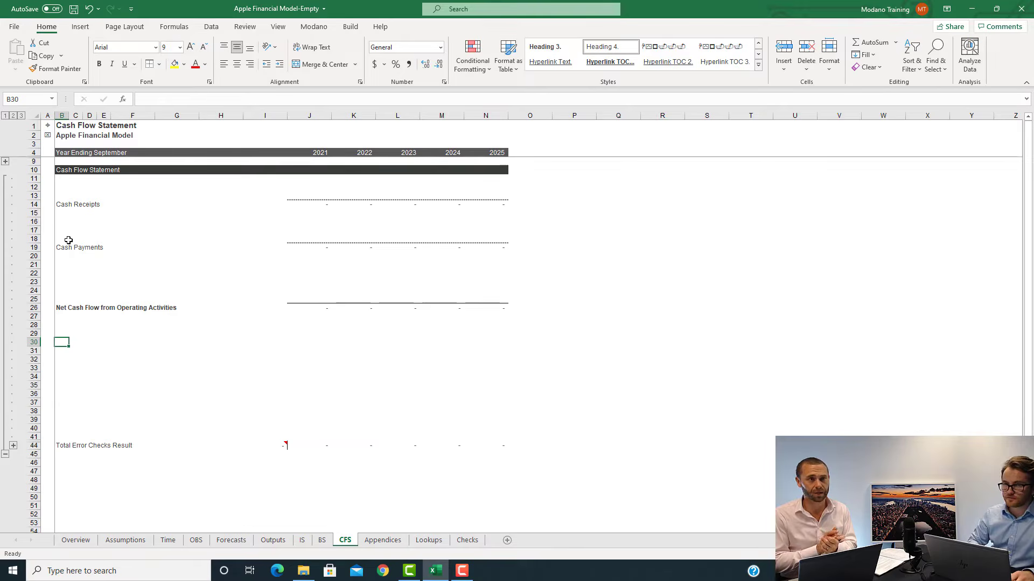
pyautogui.hotkey('ctrl', 'Up')
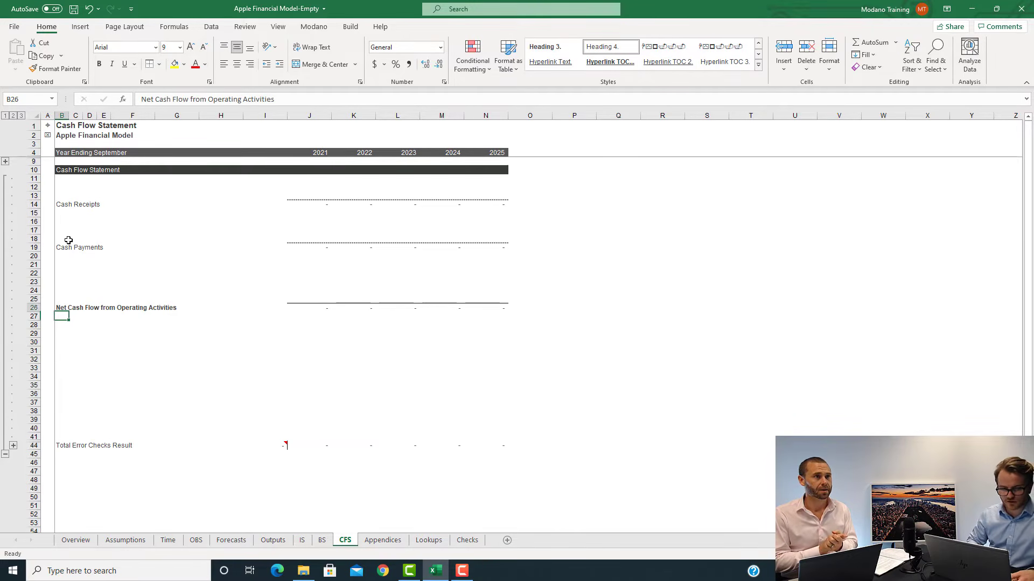
pyautogui.hotkey('ctrl', 'c')
pyautogui.press('Down')
pyautogui.press('Down')
pyautogui.press('Down')
pyautogui.press('Down')
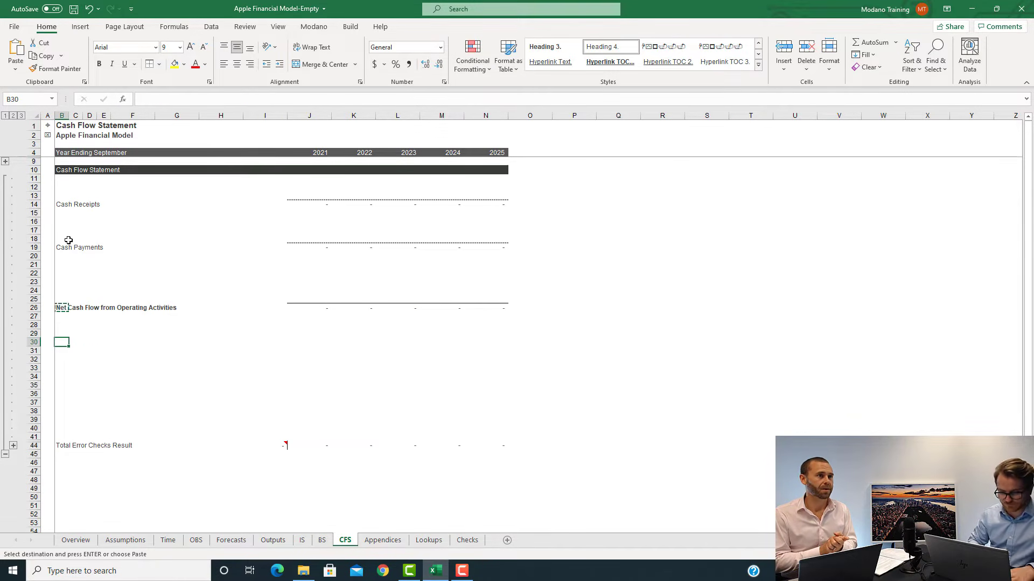
pyautogui.hotkey('ctrl', 'v')
pyautogui.press('Escape')
# Change the copied label in B30 to Net Cash Flow from Investing Activities
pyautogui.press('F2')
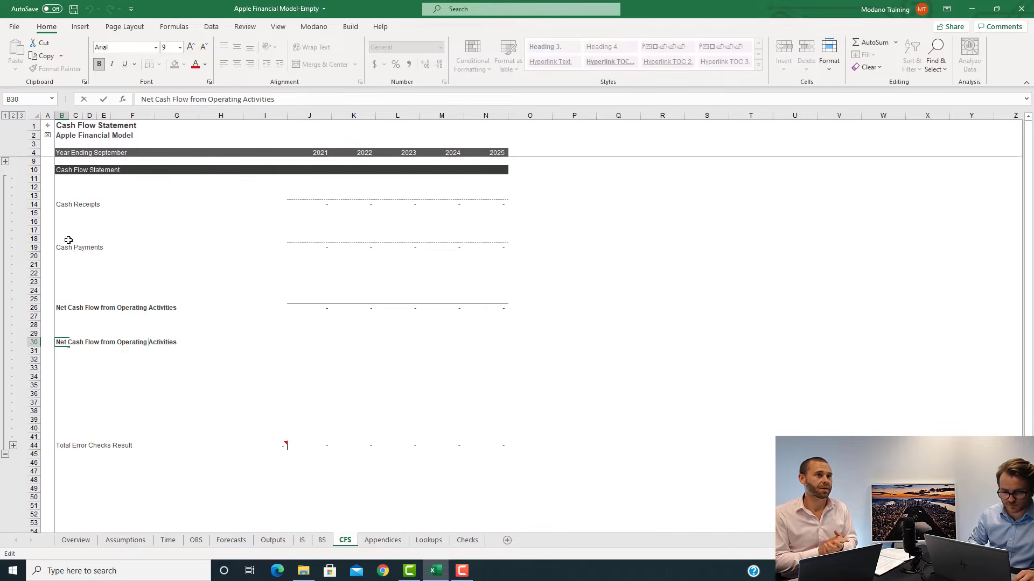
pyautogui.hotkey('ctrl', 'shift', 'Left')
pyautogui.write('Investing')
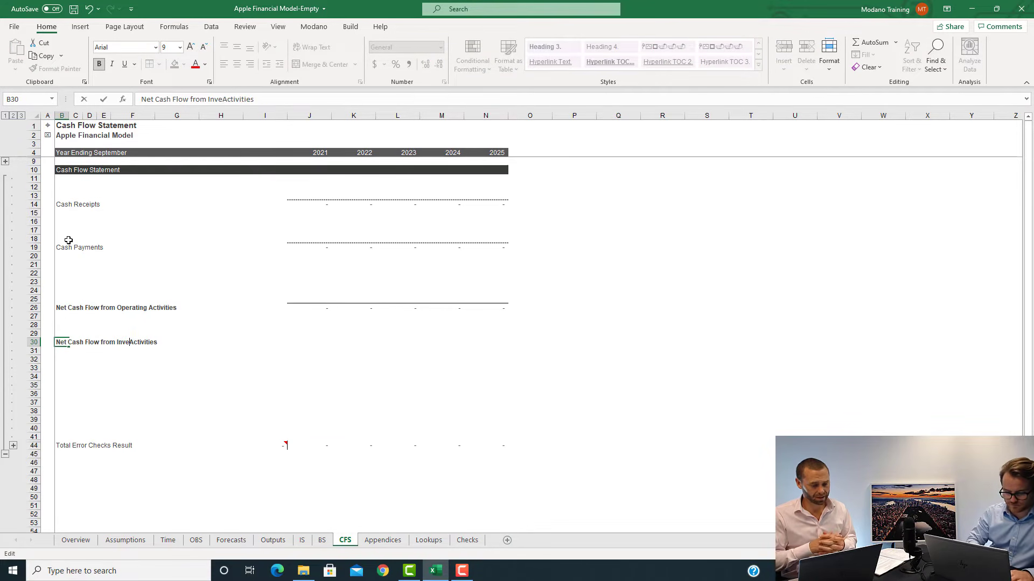
pyautogui.press('Return')
# Enter 0 in J30 as the 2021 placeholder for net cash flow from investing activities
pyautogui.press('Up')
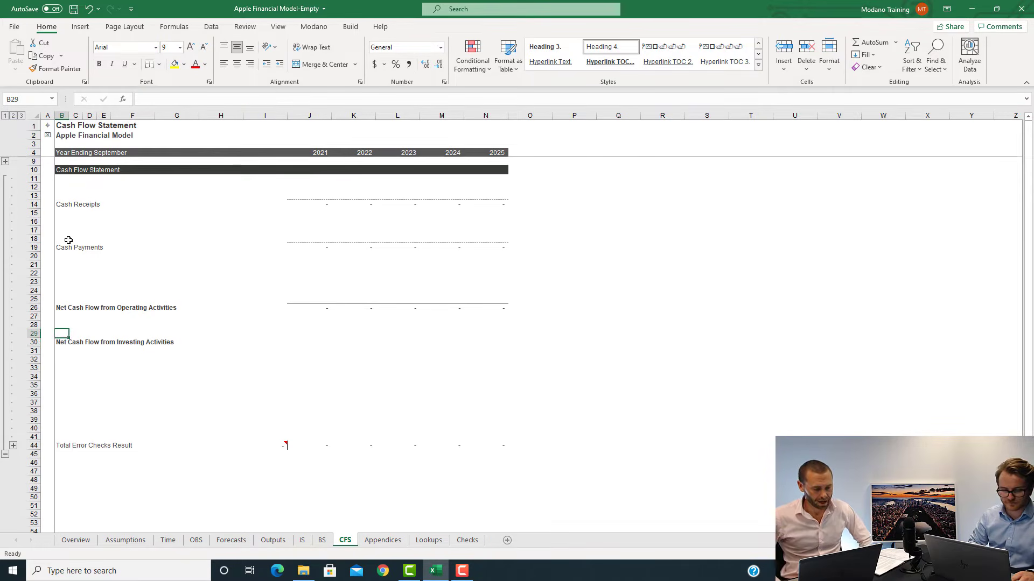
pyautogui.press('Right')
pyautogui.press('Right')
pyautogui.press('Right')
pyautogui.press('Right')
pyautogui.press('Right')
pyautogui.press('Right')
pyautogui.press('Right')
pyautogui.press('Right')
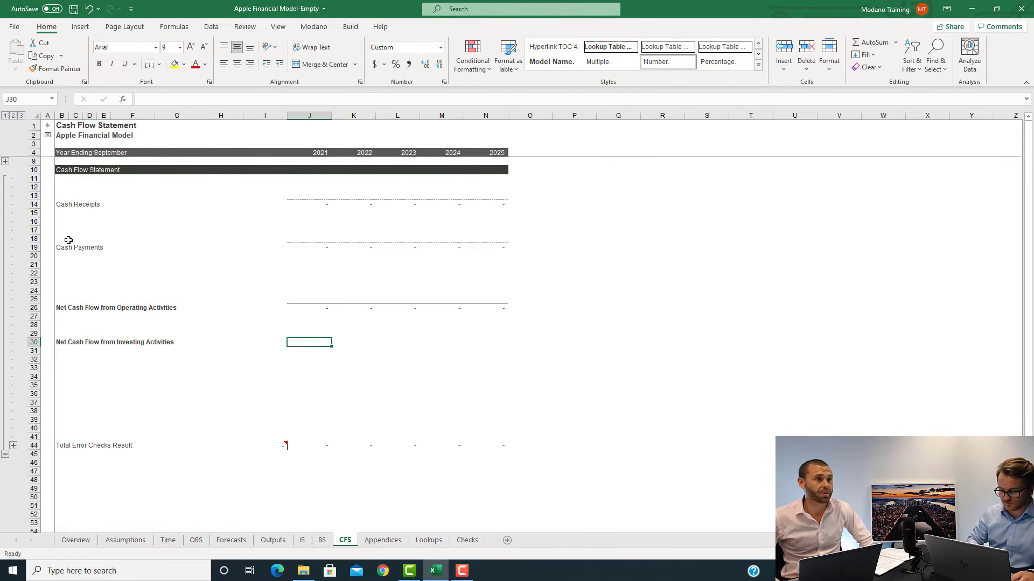
pyautogui.write('0')
pyautogui.hotkey('ctrl', 'Return')
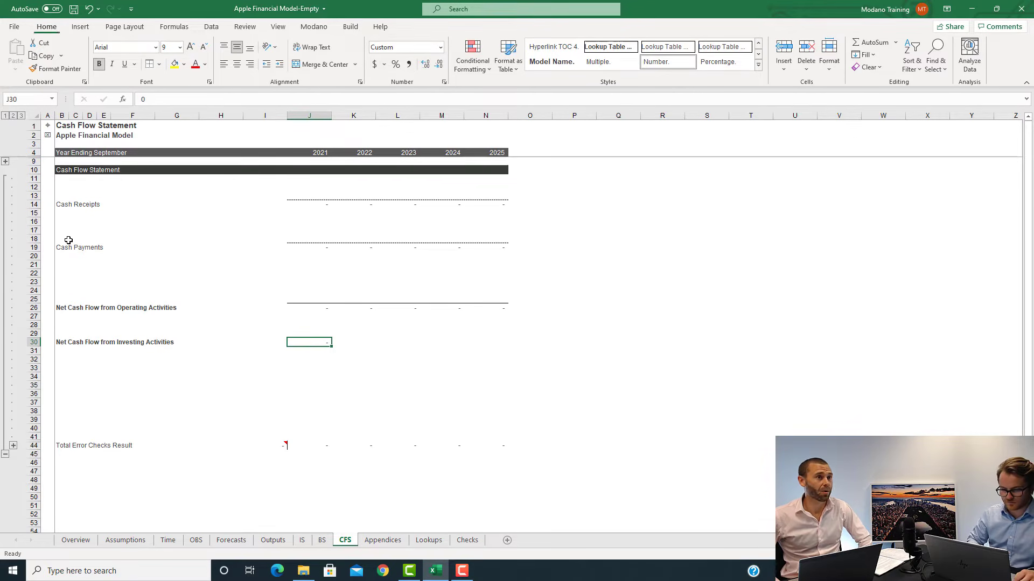
# Fill the J30 placeholder across to column N for 2022 through 2025 and add a top border to J30:N30
pyautogui.hotkey('shift', 'Right')
pyautogui.hotkey('shift', 'Right')
pyautogui.hotkey('shift', 'Right')
pyautogui.hotkey('shift', 'Right')
pyautogui.hotkey('ctrl', 'r')
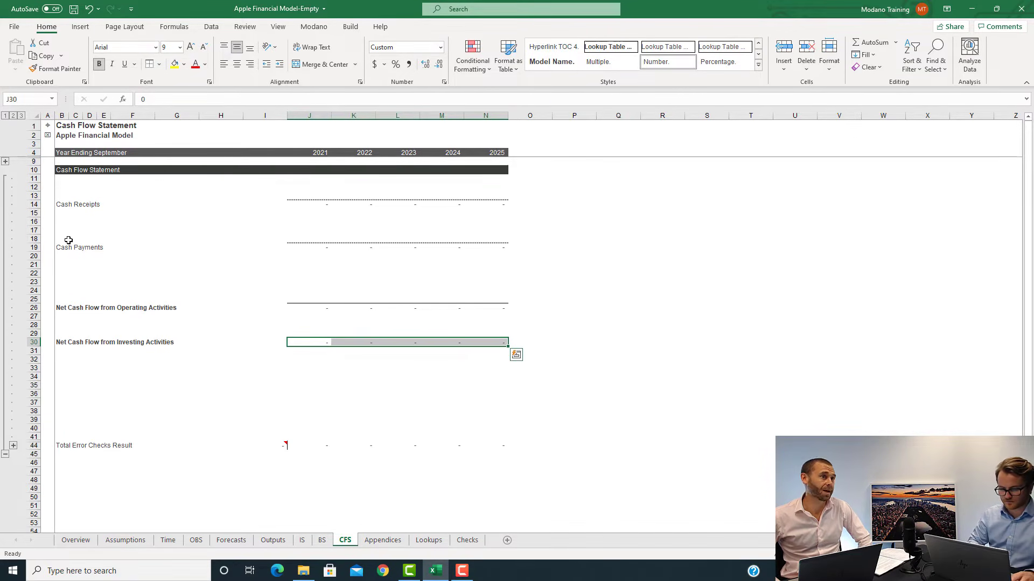
pyautogui.press('Left')
pyautogui.press('Right')
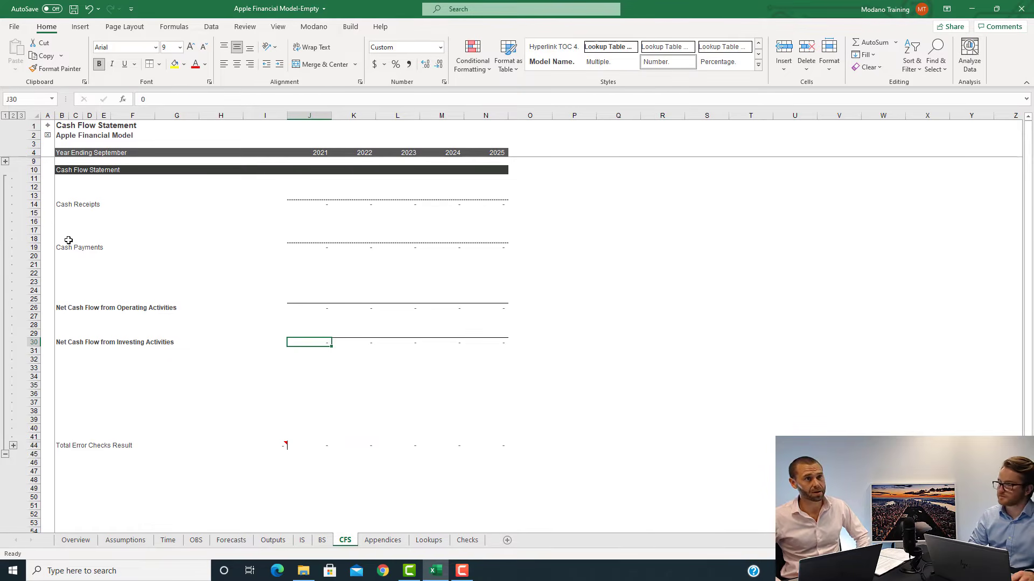
pyautogui.hotkey('ctrl', 'Left')
pyautogui.press('Down')
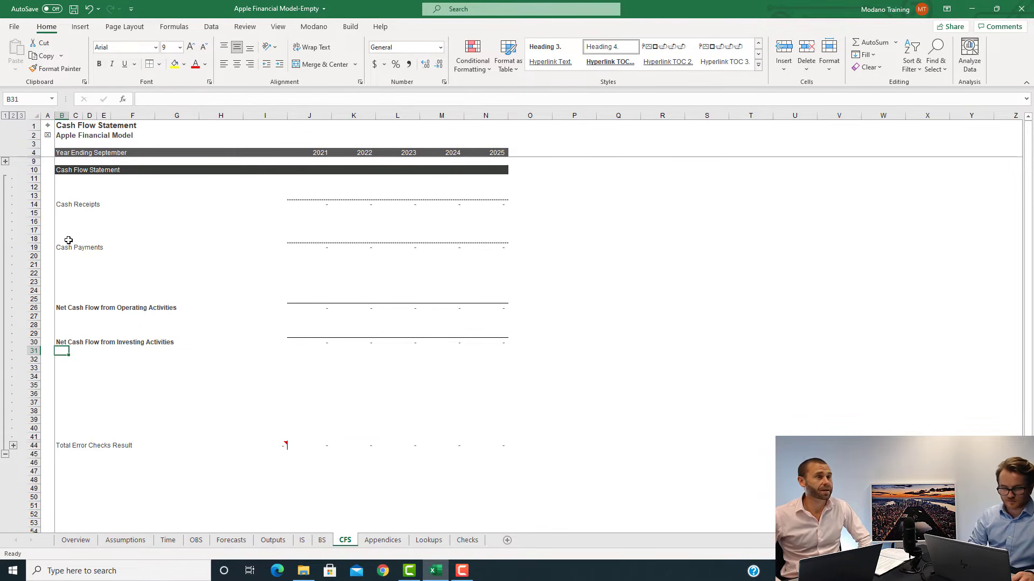
pyautogui.press('Up')
pyautogui.hotkey('ctrl', 'c')
pyautogui.press('Down')
pyautogui.press('Down')
pyautogui.press('Down')
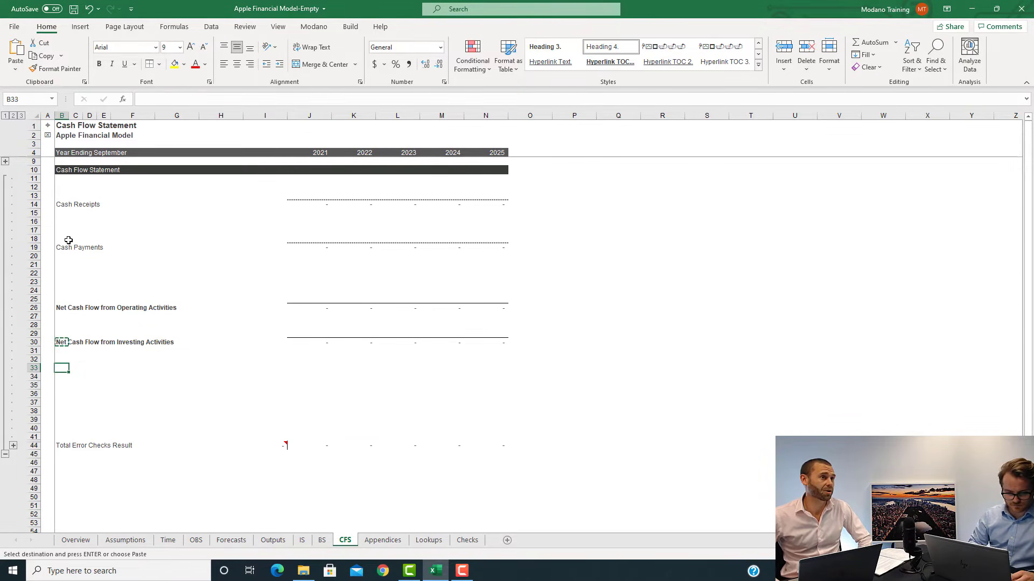
pyautogui.press('Up')
pyautogui.press('Up')
pyautogui.press('Up')
# Copy the entire Net Cash Flow from Investing Activities row 30 into row 38
pyautogui.hotkey('shift', 'space')
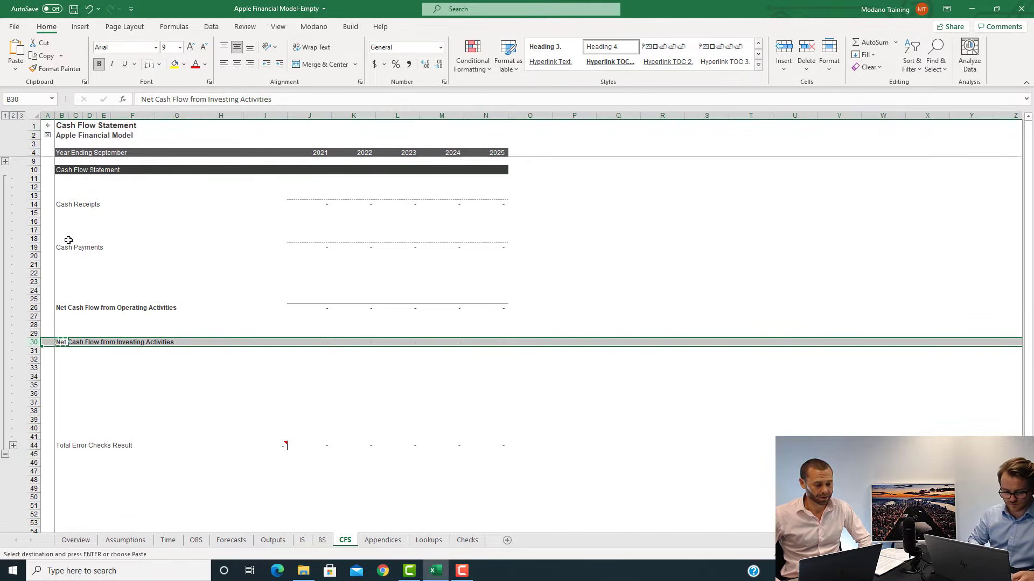
pyautogui.hotkey('ctrl', 'c')
pyautogui.press('Down')
pyautogui.press('Down')
pyautogui.press('Down')
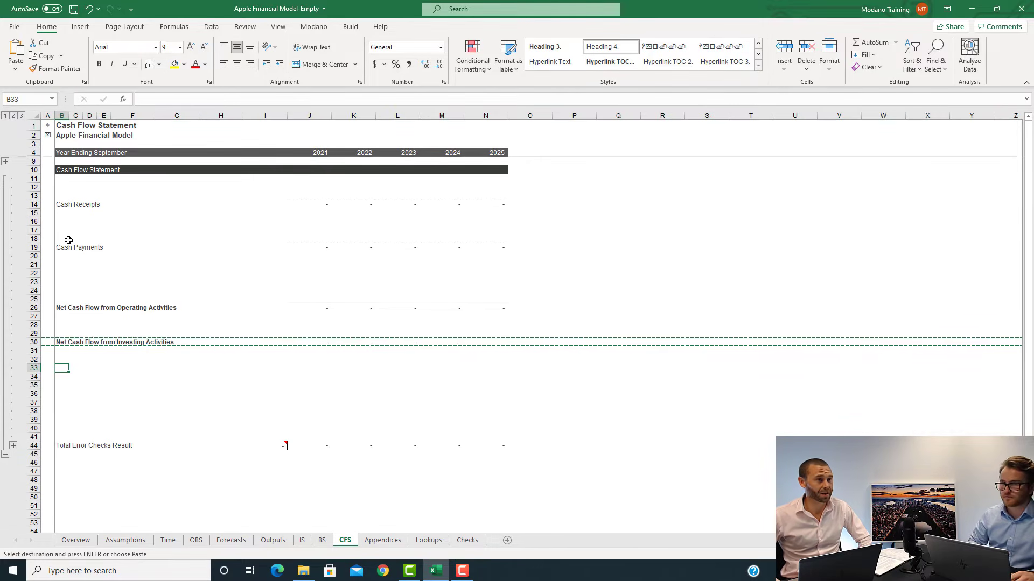
pyautogui.press('Down')
pyautogui.press('Down')
pyautogui.press('Down')
pyautogui.press('Down')
pyautogui.press('Down')
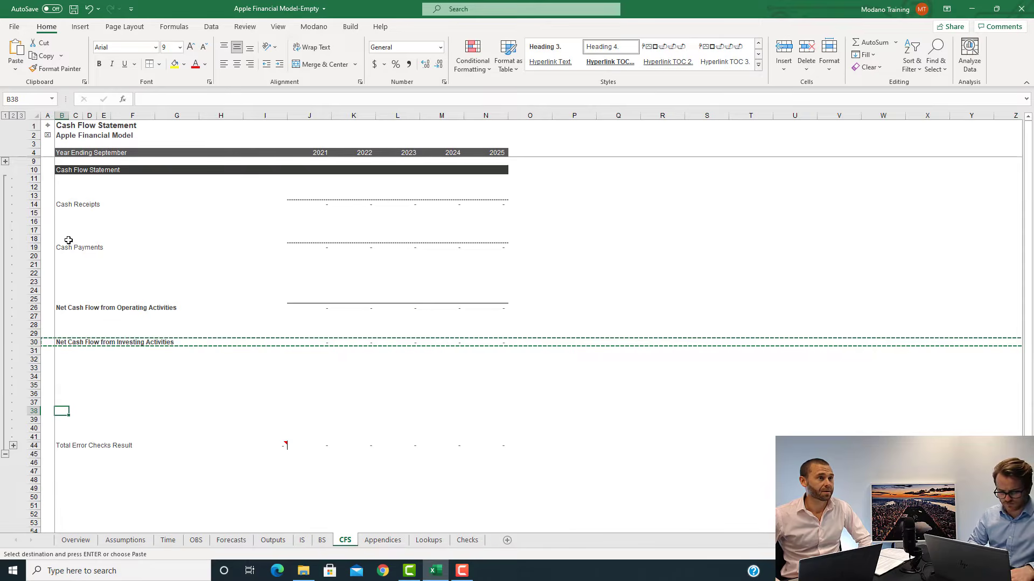
pyautogui.hotkey('ctrl', 'v')
pyautogui.press('Return')
pyautogui.press('Left')
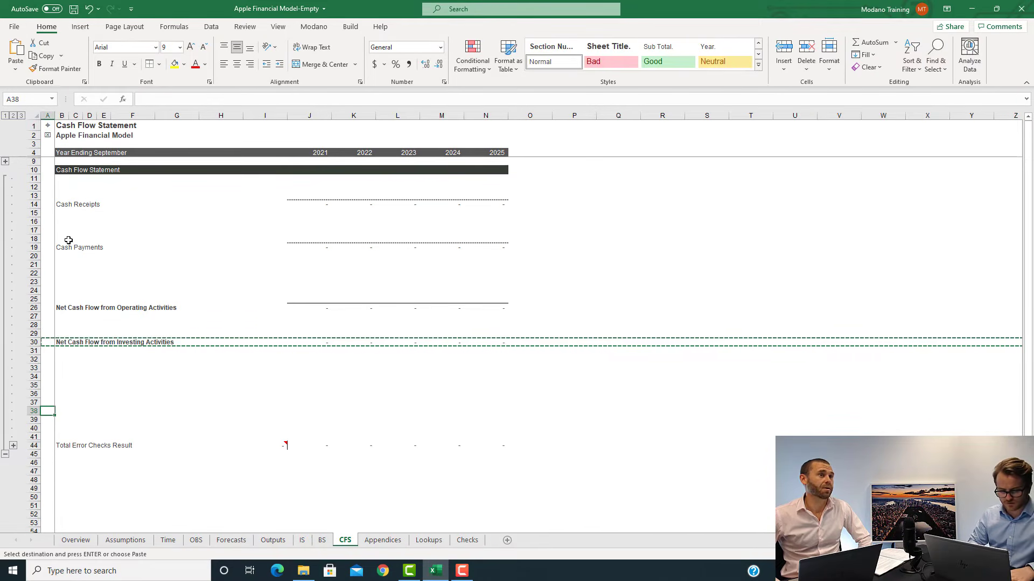
pyautogui.hotkey('shift', 'space')
pyautogui.hotkey('ctrl', 'v')
# Change the copied label in B38 to Net Cash Flow from Financing Activities
pyautogui.press('Right')
pyautogui.press('F2')
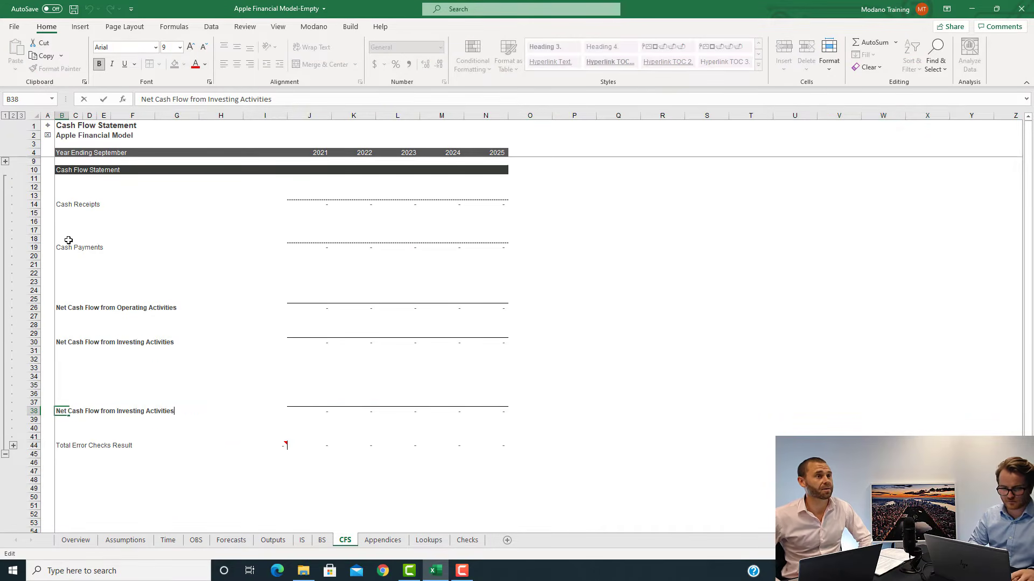
pyautogui.hotkey('ctrl', 'shift', 'Left')
pyautogui.write('Financing')
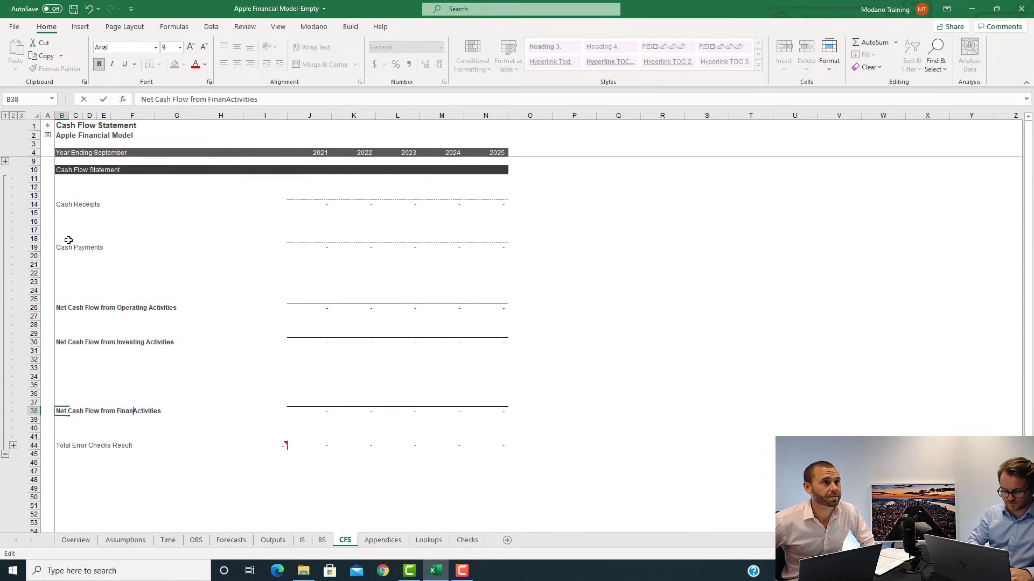
pyautogui.press('Return')
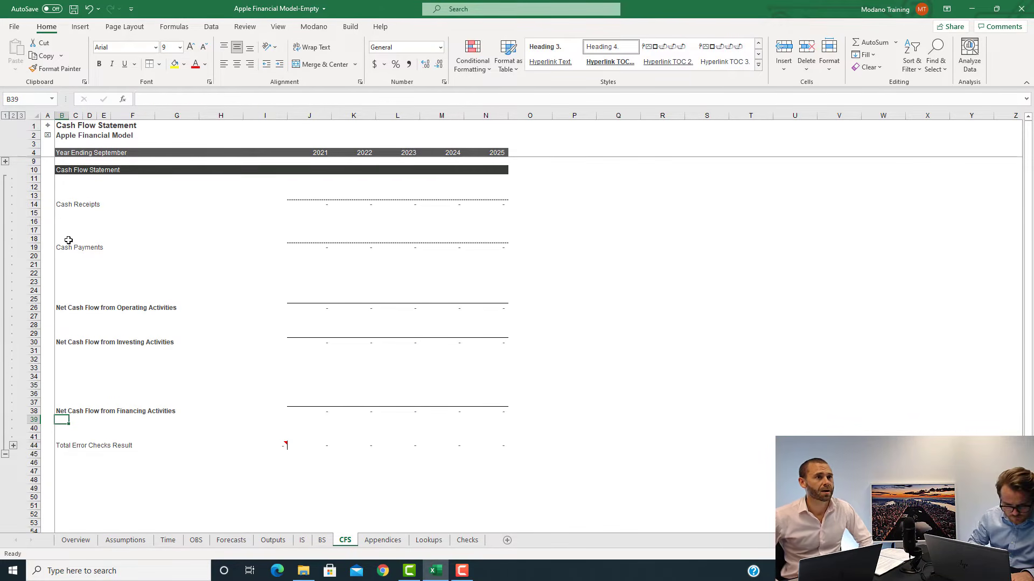
# Enter the label Net Increase/(Decrease) in Cash Held in B40 and make it bold
pyautogui.press('Up')
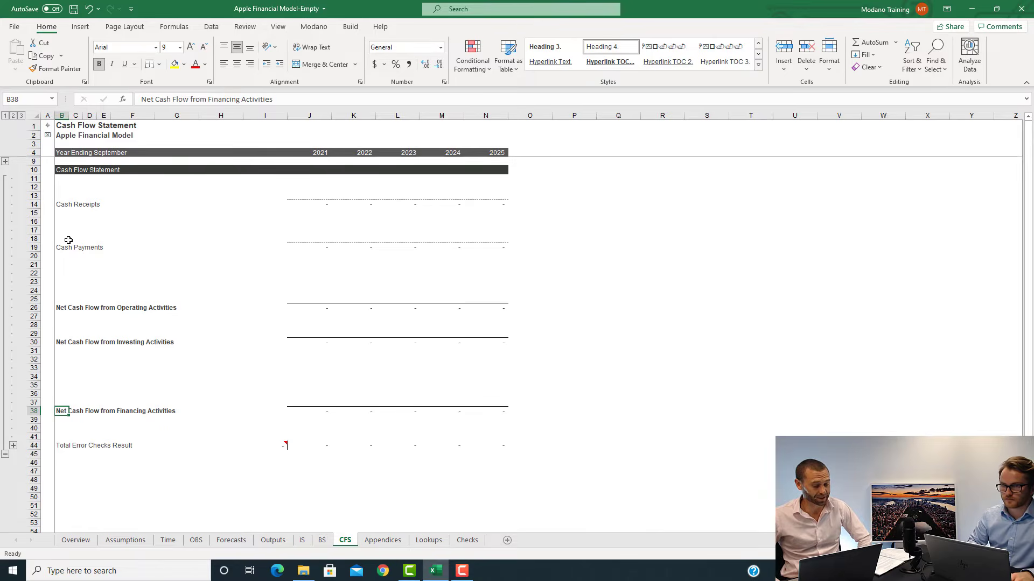
pyautogui.press('Down')
pyautogui.press('Down')
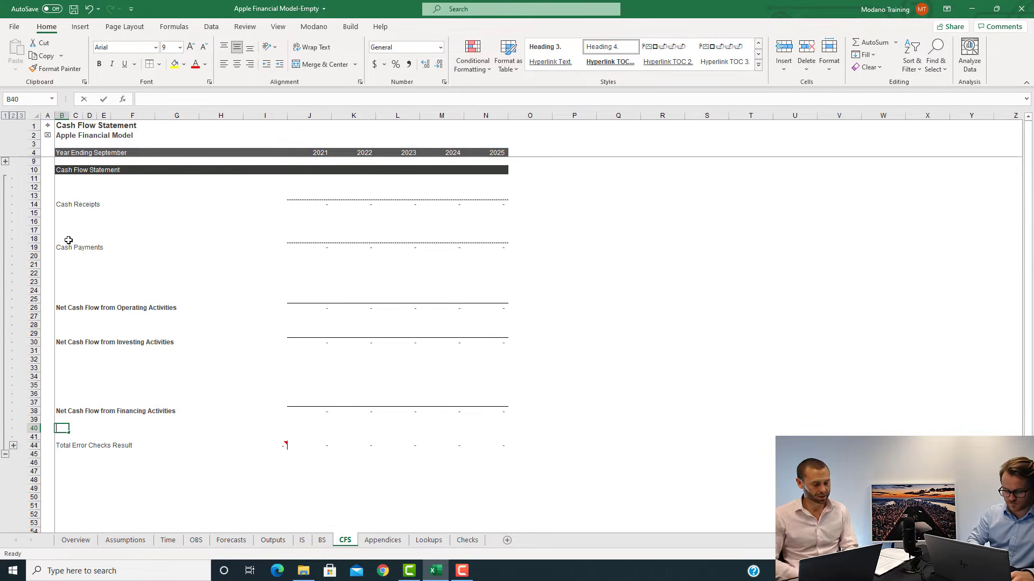
pyautogui.write('Net Increase')
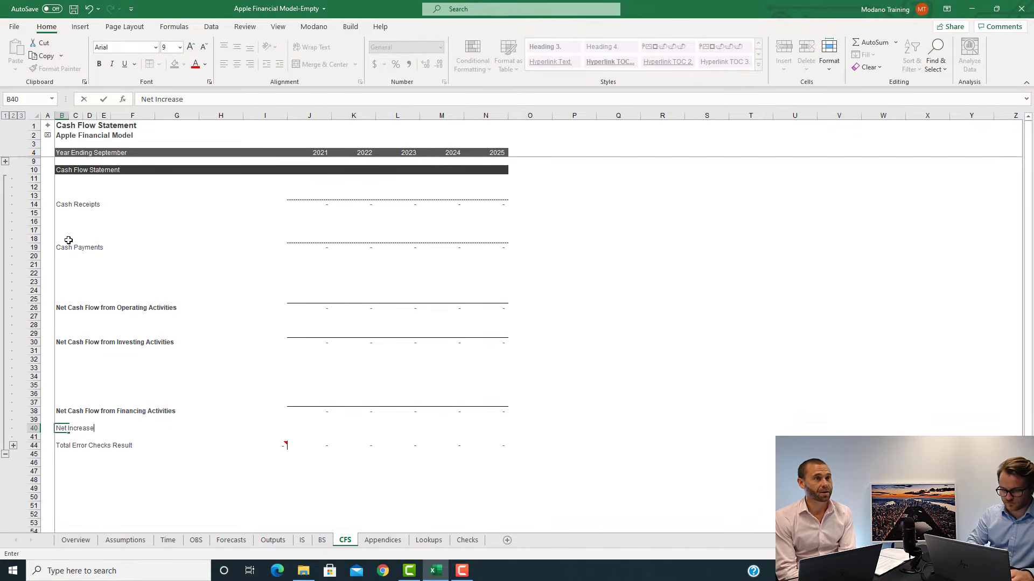
pyautogui.write('/(')
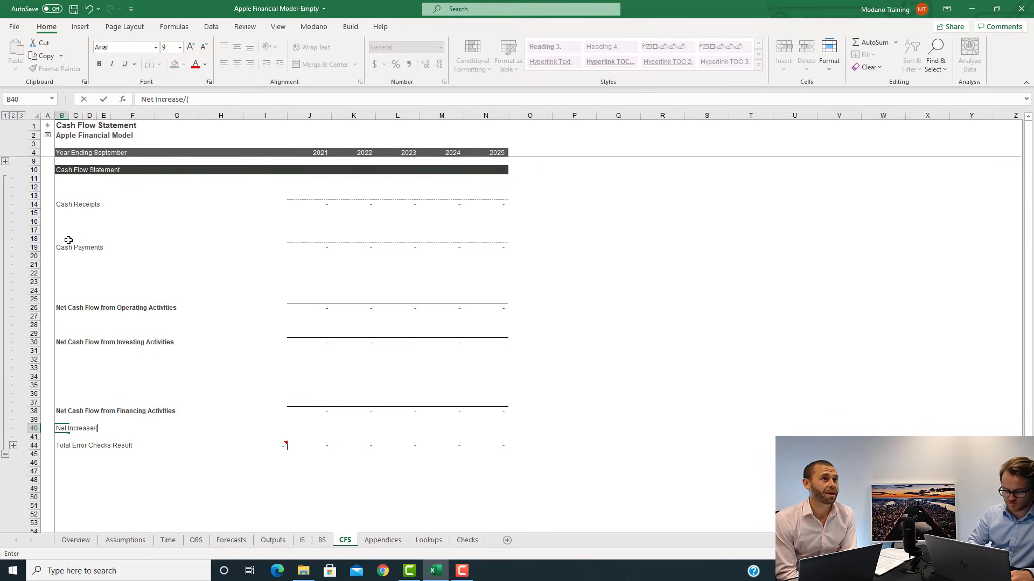
pyautogui.write('Decrease)')
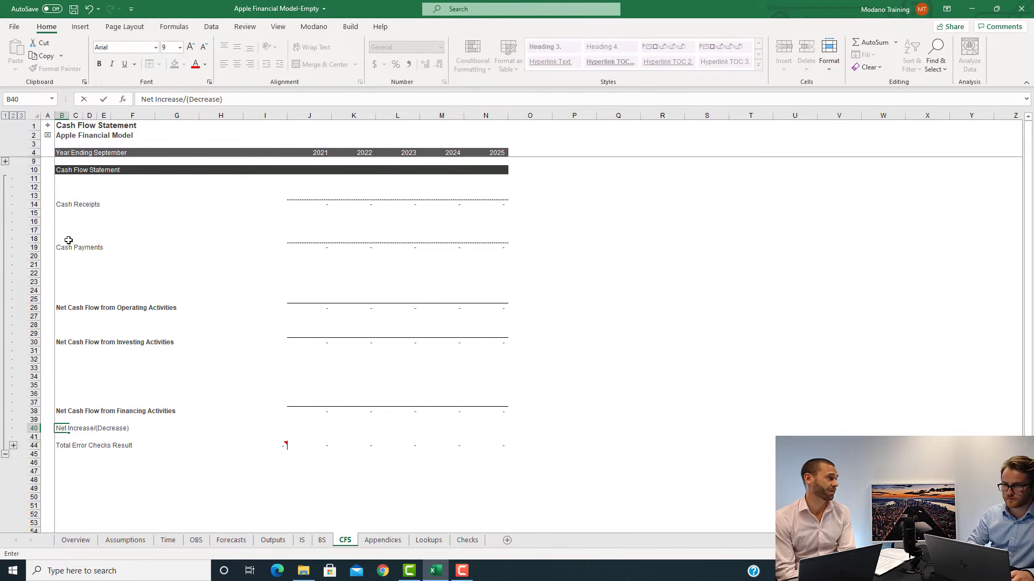
pyautogui.write(' in Cash Held')
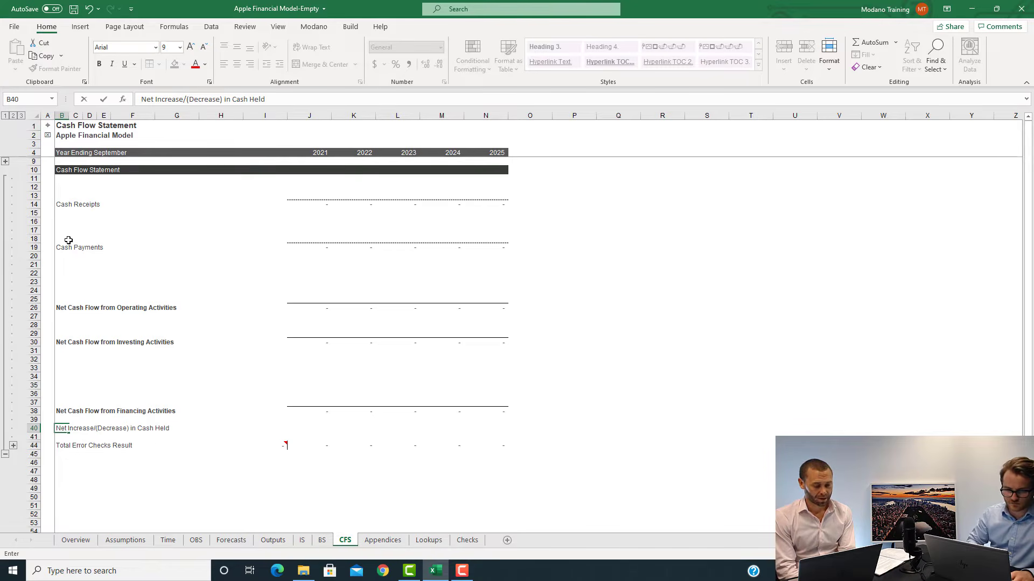
pyautogui.press('Return')
pyautogui.press('Up')
pyautogui.hotkey('ctrl', 'b')
# Enter =J26+J30+J38 in J40 to add the 2021 operating, investing and financing net cash flows
pyautogui.press('Right')
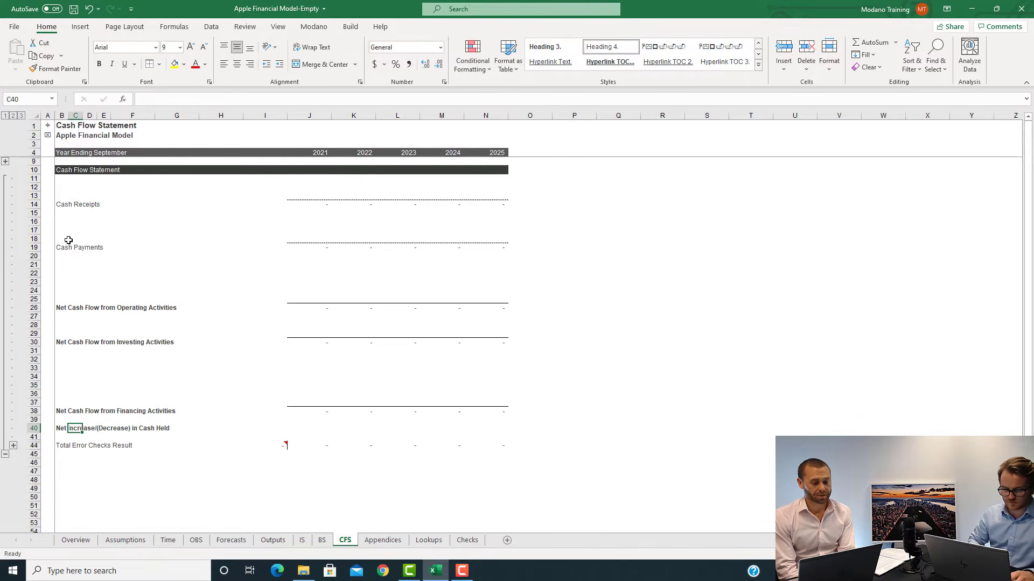
pyautogui.press('Right')
pyautogui.press('Right')
pyautogui.press('Right')
pyautogui.press('Right')
pyautogui.press('Right')
pyautogui.press('Right')
pyautogui.press('Right')
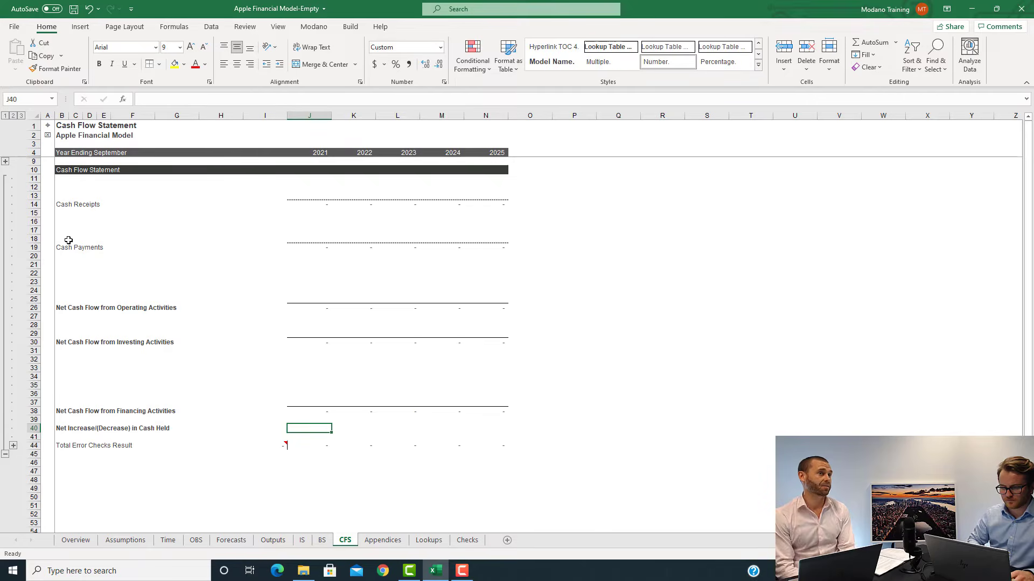
pyautogui.write('=')
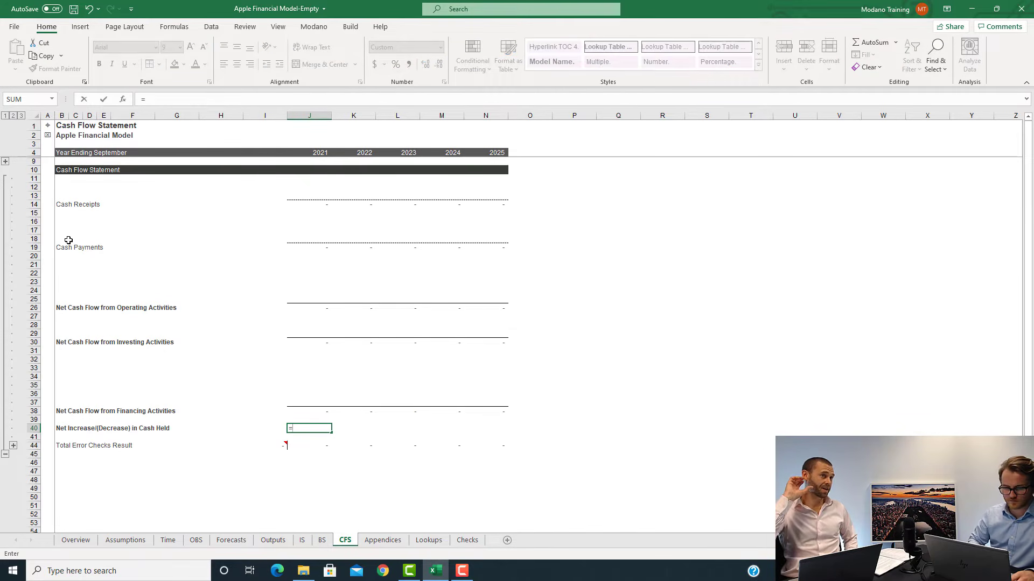
pyautogui.hotkey('ctrl', 'Up')
pyautogui.hotkey('ctrl', 'Up')
pyautogui.hotkey('ctrl', 'Up')
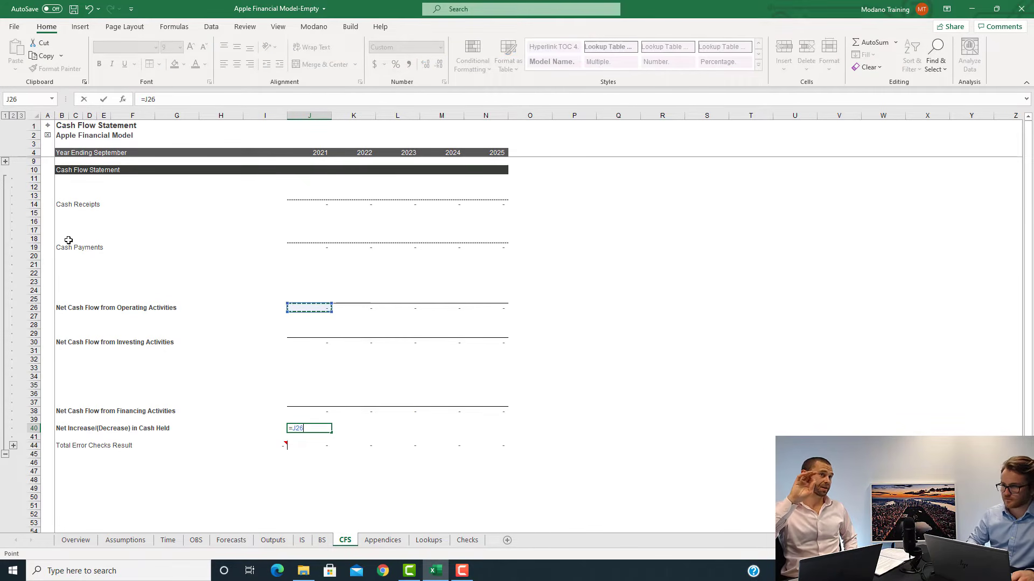
pyautogui.write('+')
pyautogui.hotkey('ctrl', 'Up')
pyautogui.hotkey('ctrl', 'Up')
pyautogui.write('+')
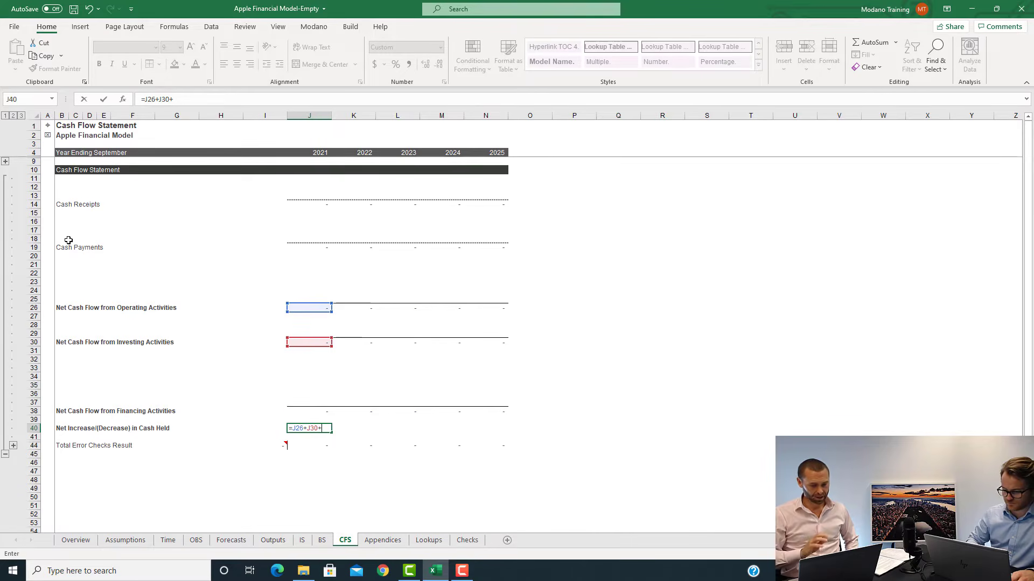
pyautogui.hotkey('ctrl', 'Up')
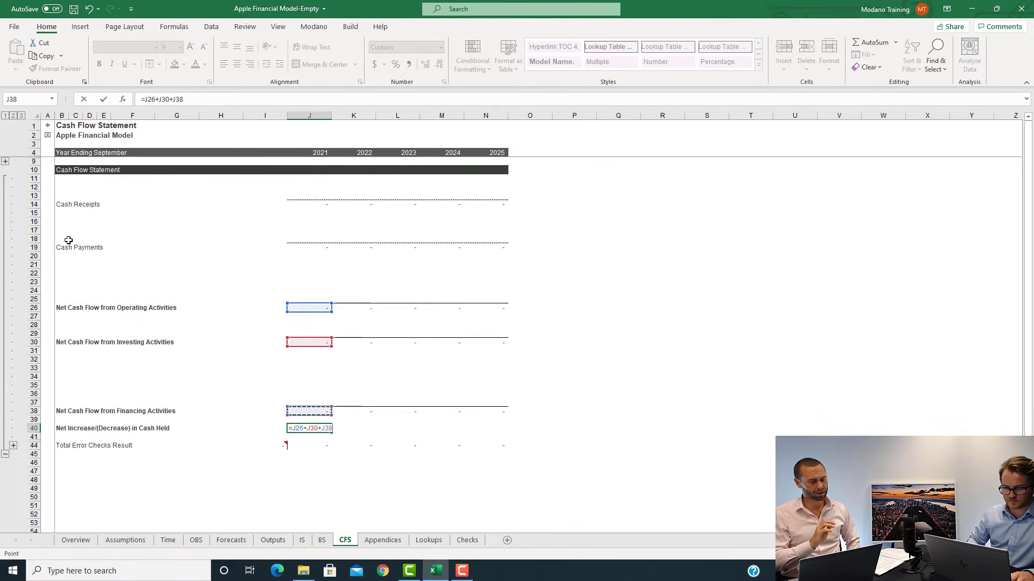
pyautogui.hotkey('ctrl', 'Return')
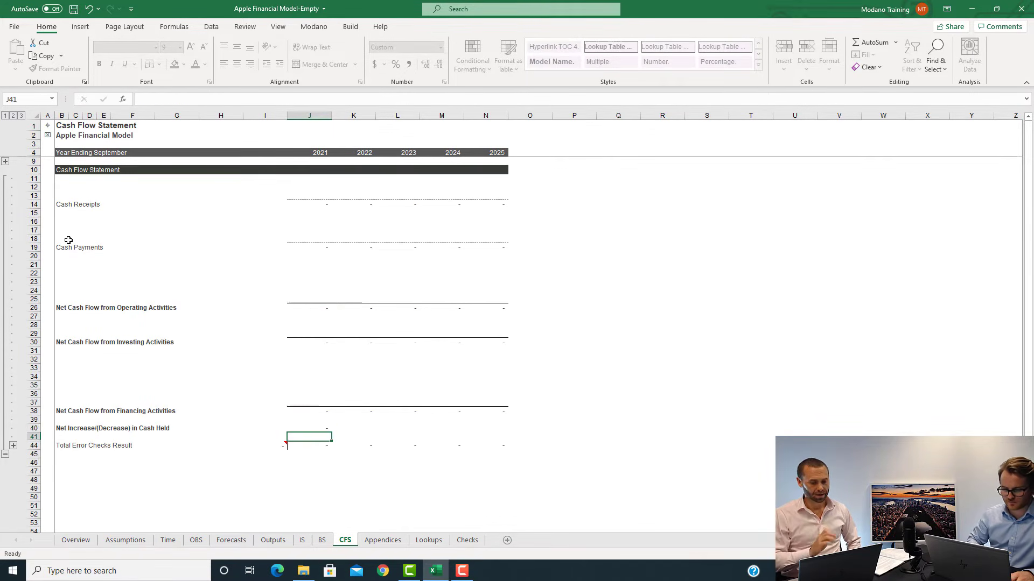
# Fill the J40 net cash formula across to column N for 2022 through 2025
pyautogui.hotkey('shift', 'Right')
pyautogui.hotkey('shift', 'Right')
pyautogui.hotkey('shift', 'Right')
pyautogui.hotkey('shift', 'Right')
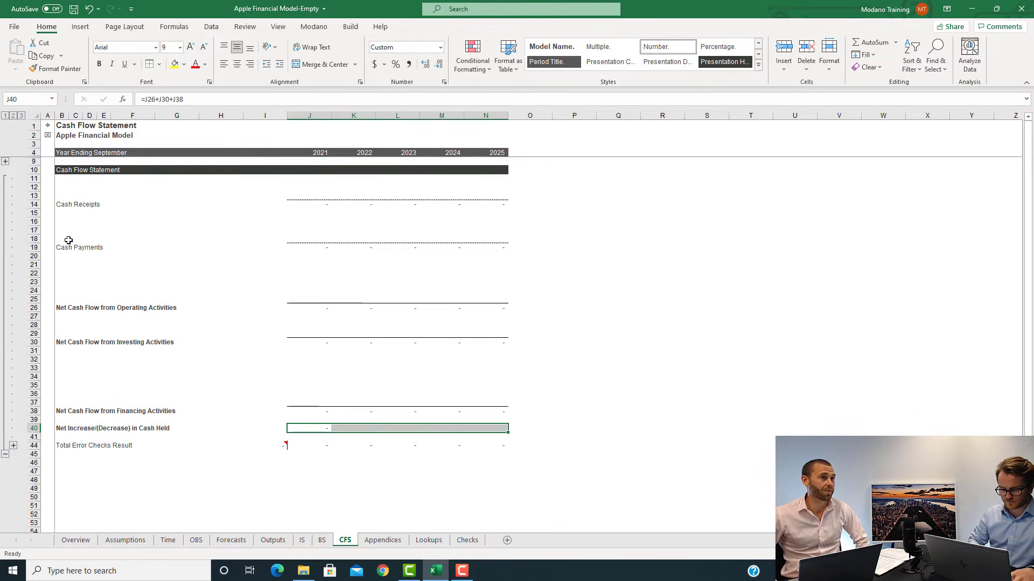
pyautogui.press('Left')
pyautogui.press('Right')
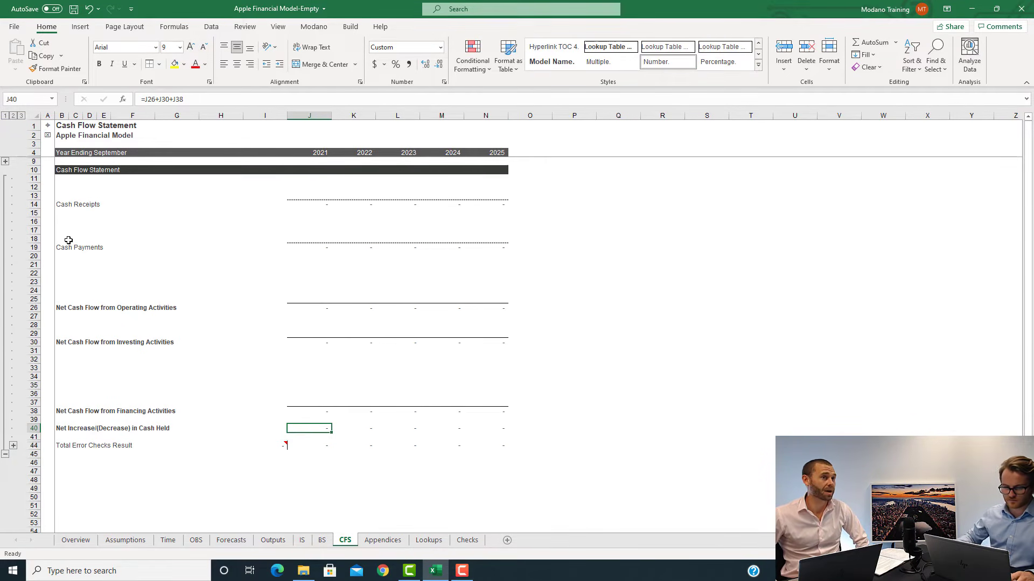
# Give J40 a top and double bottom border and bold text, and extend this formatting across to N40
pyautogui.click(158, 64)
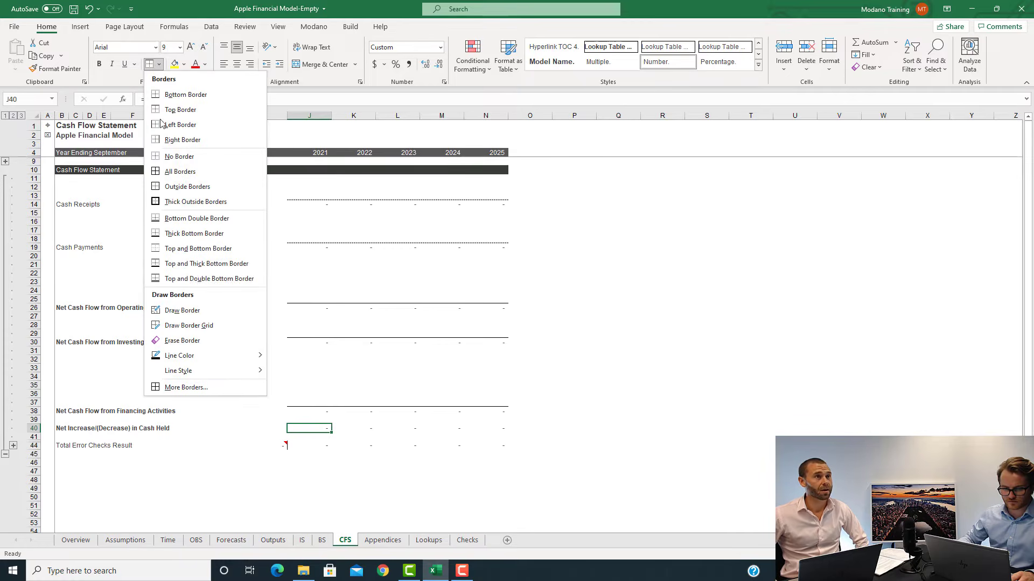
pyautogui.click(160, 286)
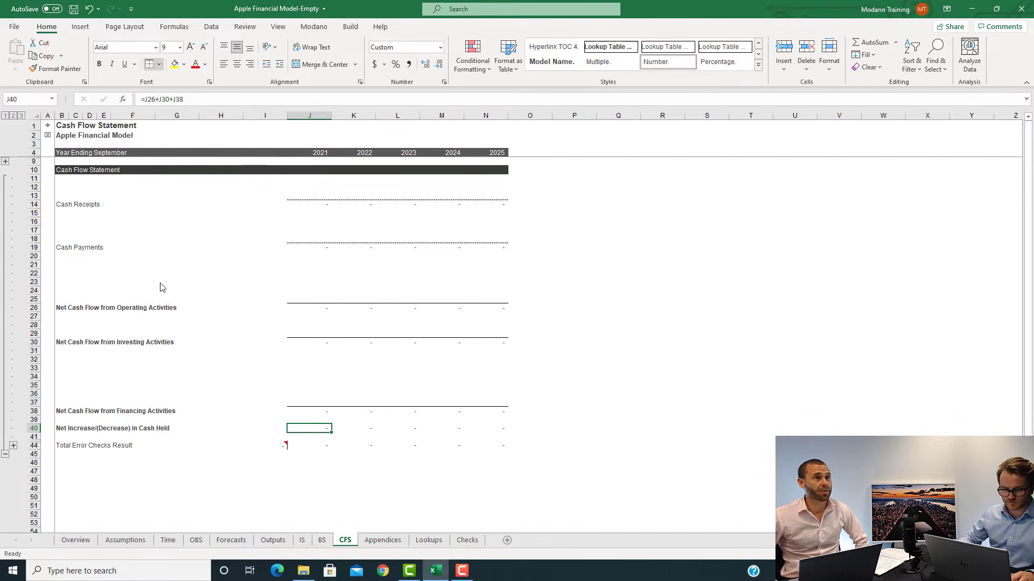
pyautogui.click(99, 64)
pyautogui.hotkey('ctrl', 'shift', 'Right')
pyautogui.hotkey('ctrl', 'r')
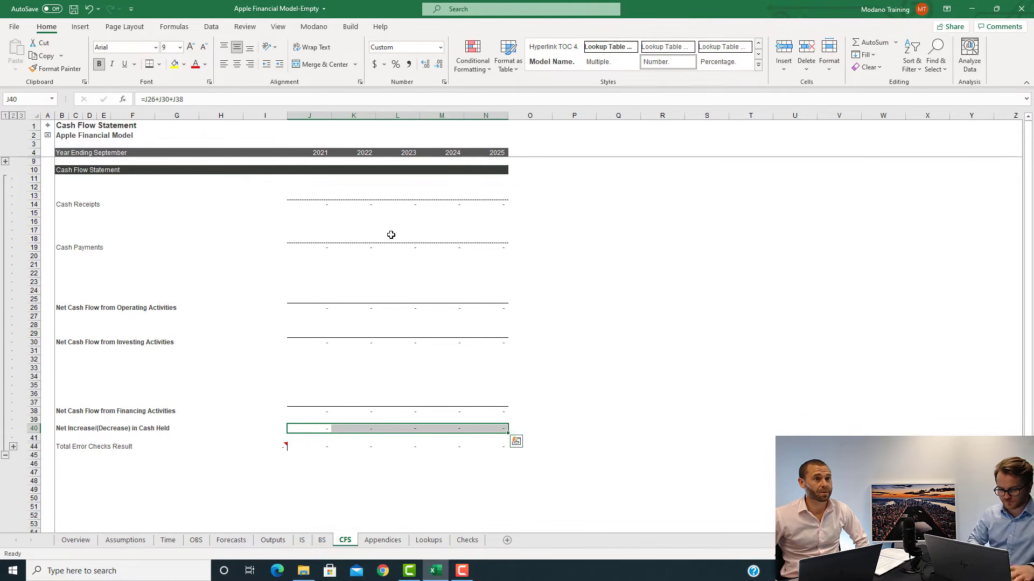
pyautogui.press('Left')
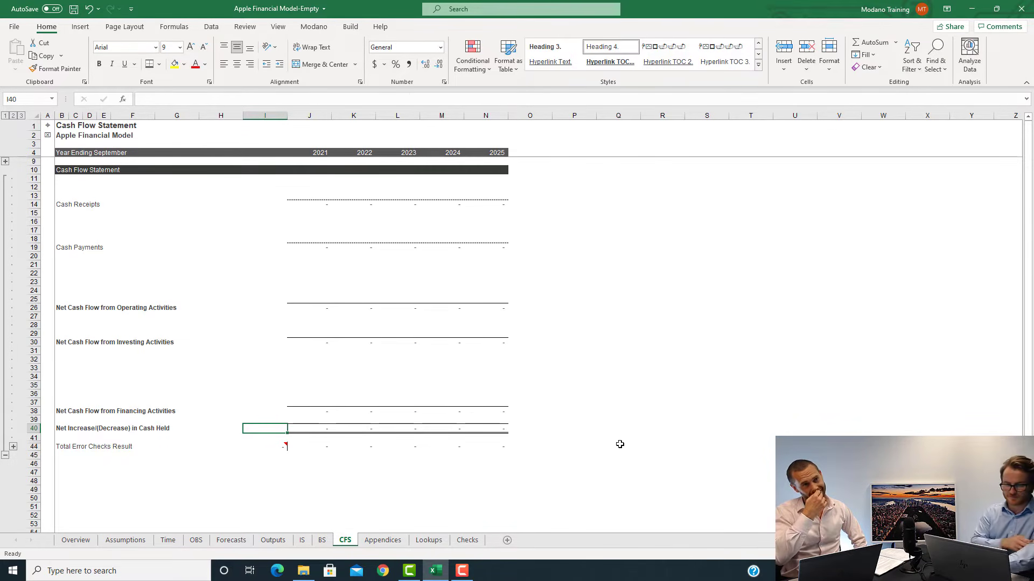
pyautogui.click(315, 429)
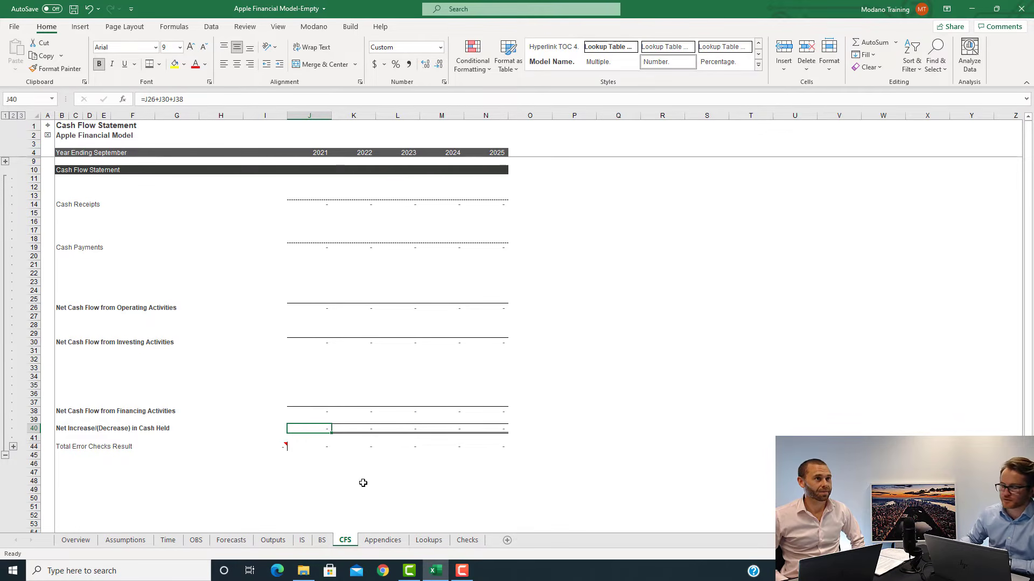
pyautogui.click(281, 428)
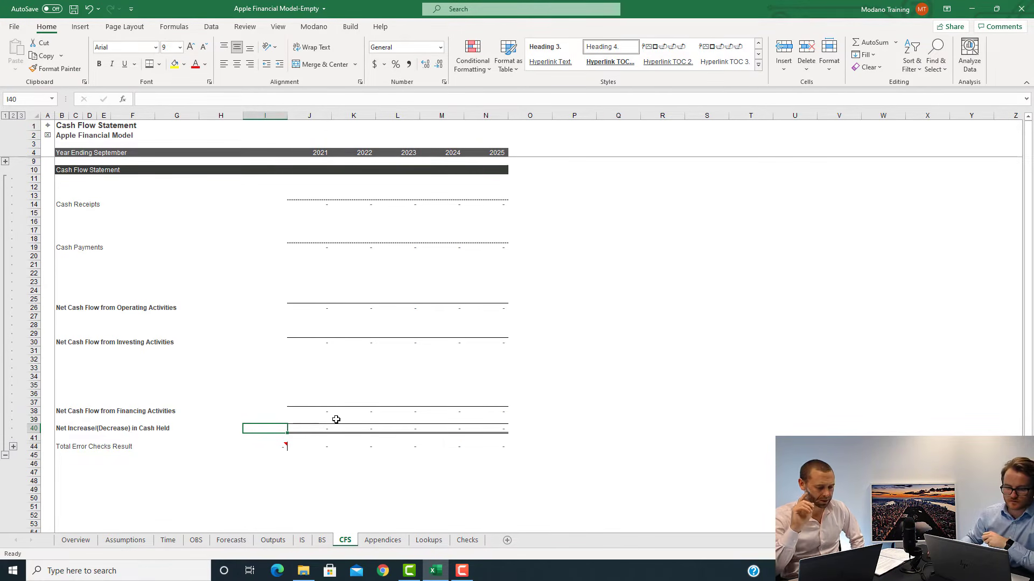
# Expand the grouped error check rows and enter =IF(ISERROR(J40),1,0) in J42 as the 2021 Error Values check
pyautogui.click(13, 448)
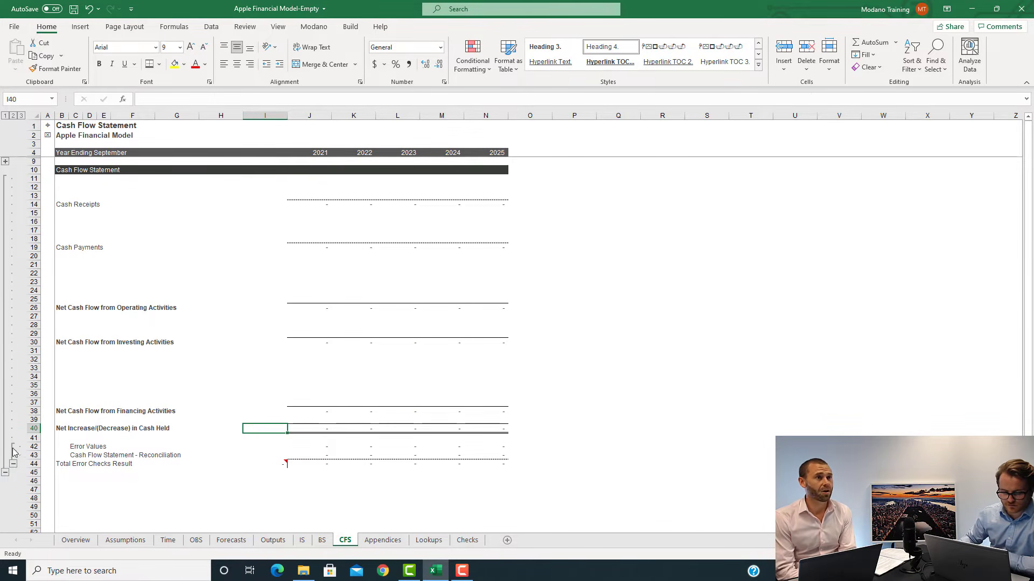
pyautogui.click(323, 447)
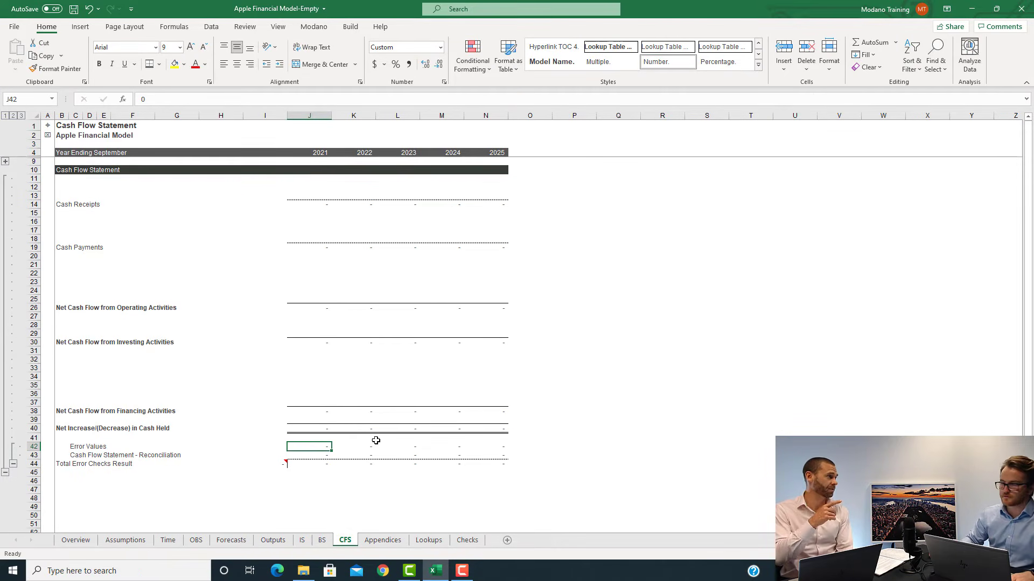
pyautogui.write('=')
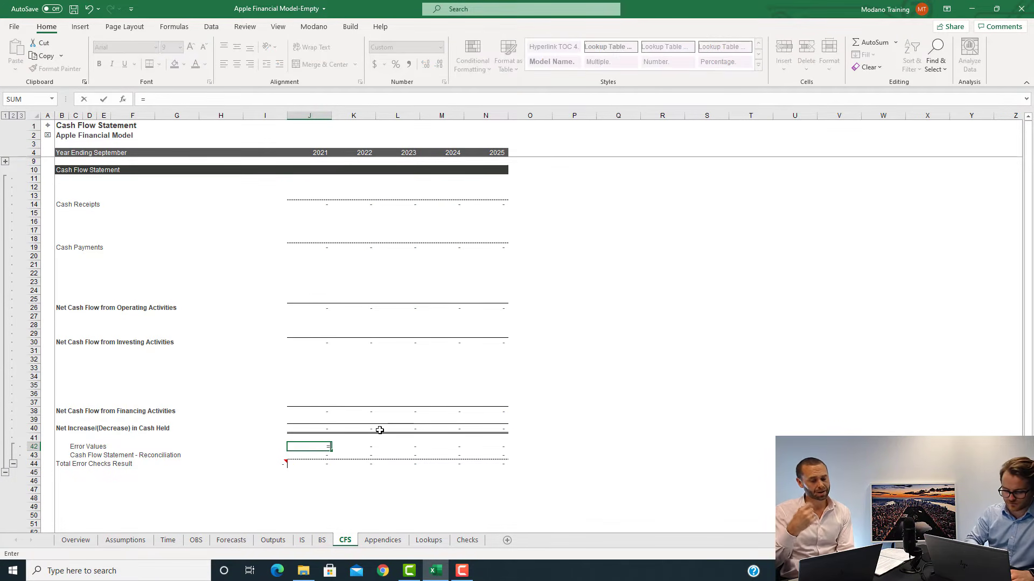
pyautogui.write('IF(ise')
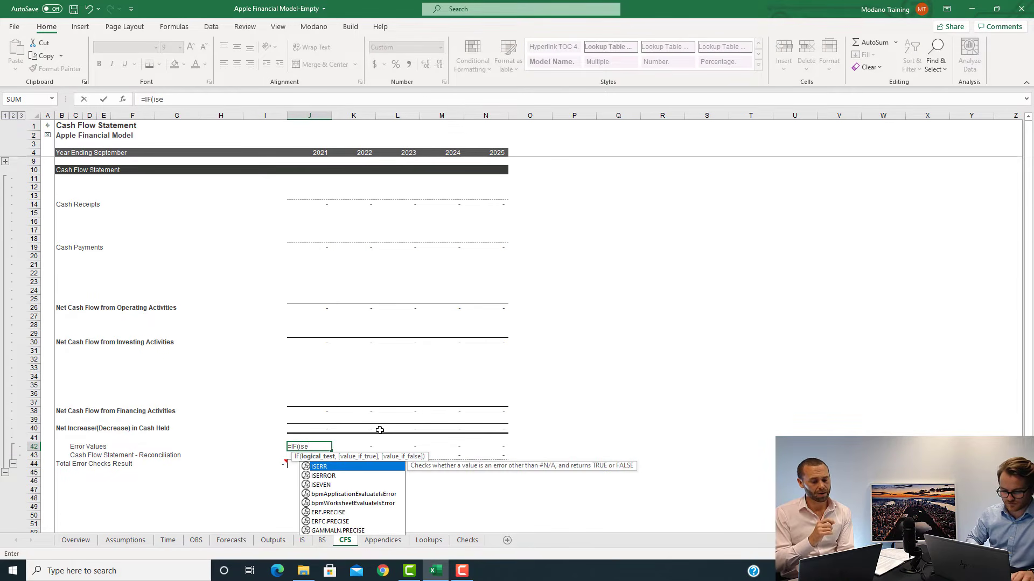
pyautogui.press('Down')
pyautogui.press('Tab')
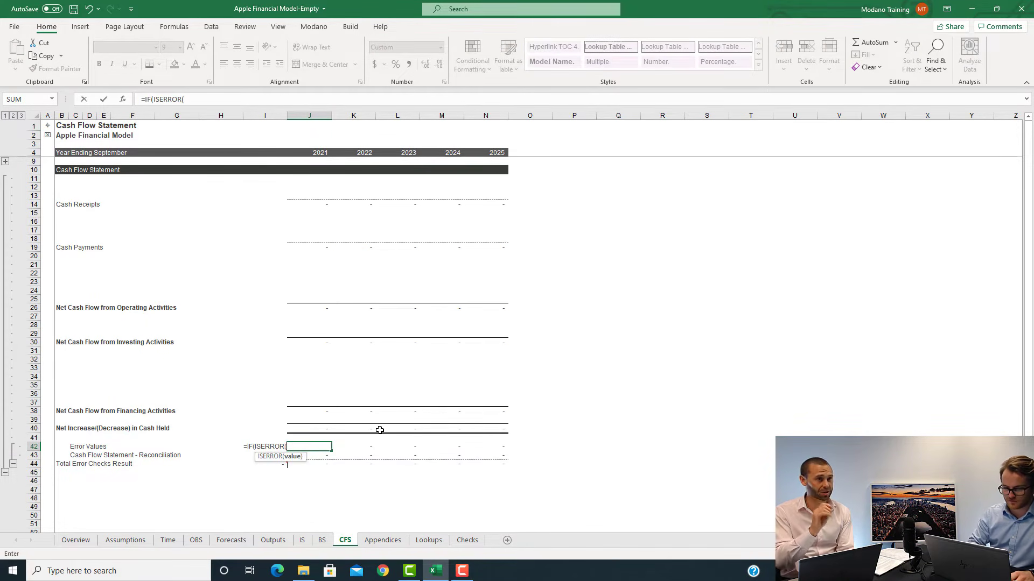
pyautogui.press('Up')
pyautogui.press('Up')
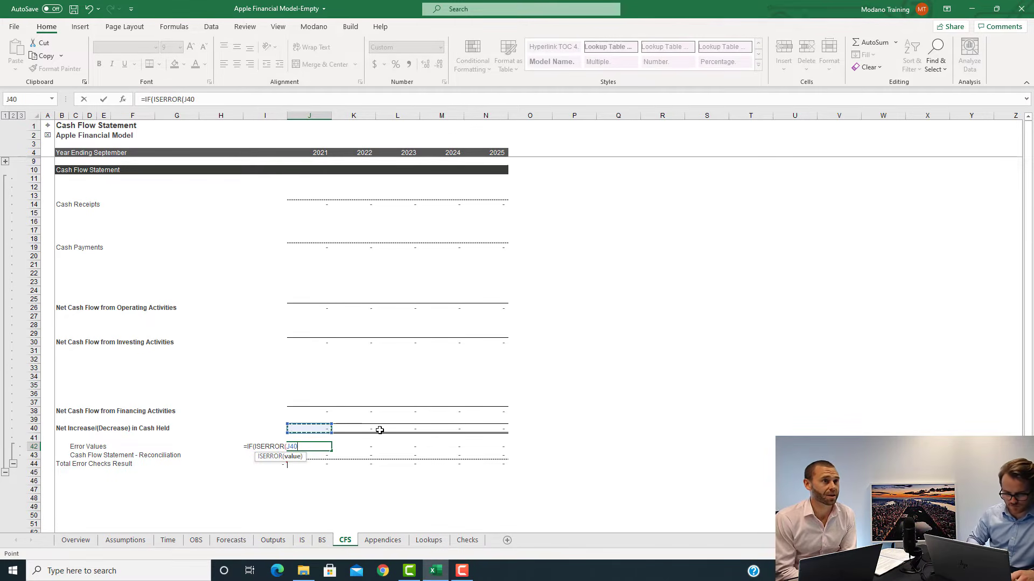
pyautogui.write(')')
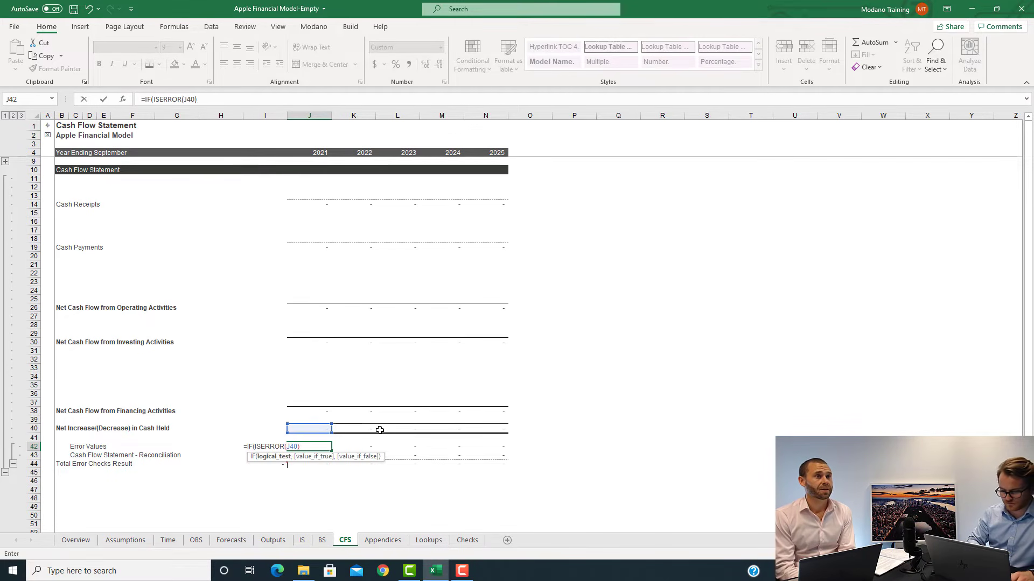
pyautogui.write(',')
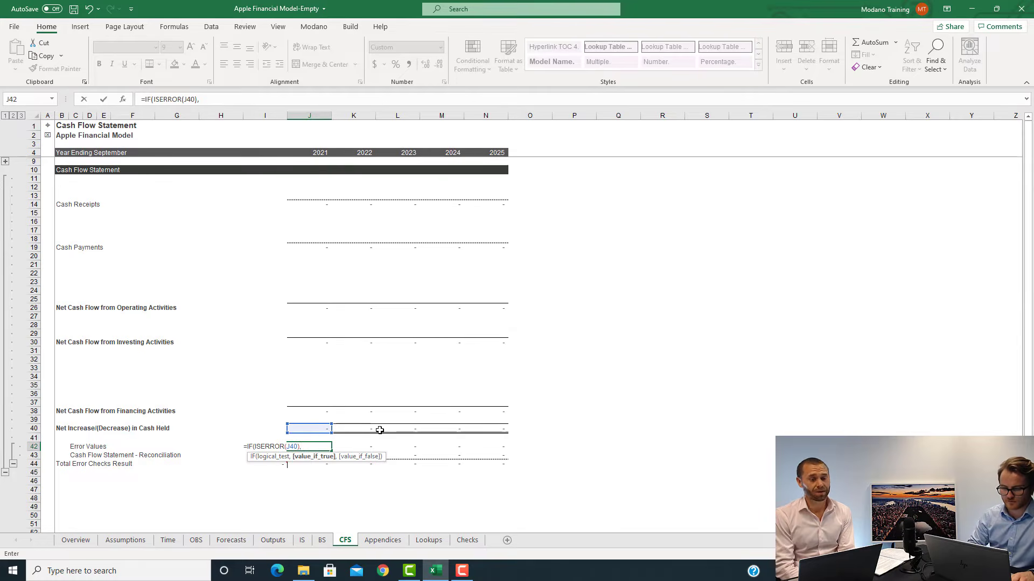
pyautogui.write('1,0)')
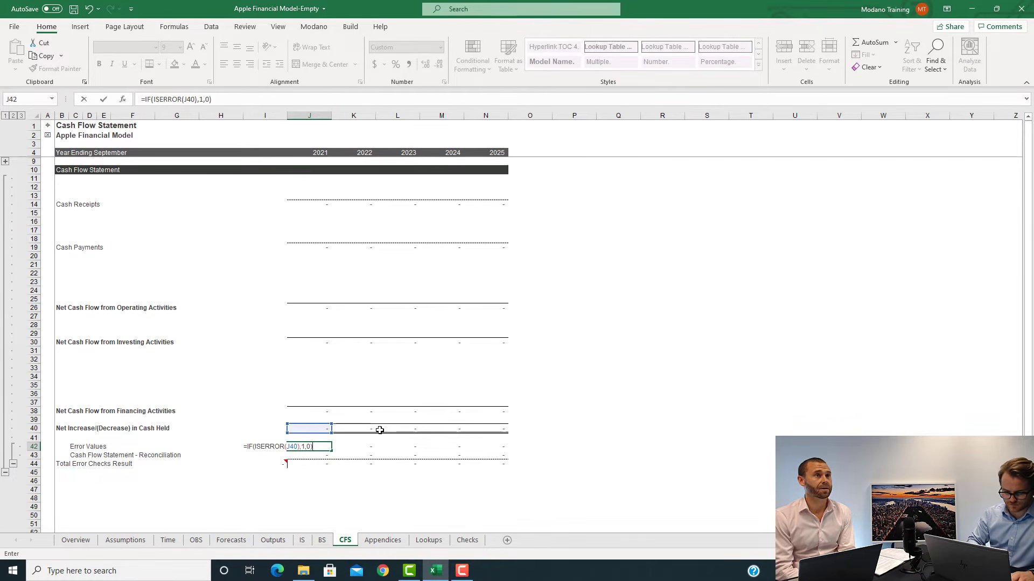
pyautogui.press('Return')
# Fill the J42 Error Values formula across to column N for 2022 through 2025
pyautogui.press('Up')
pyautogui.hotkey('ctrl', 'shift', 'Right')
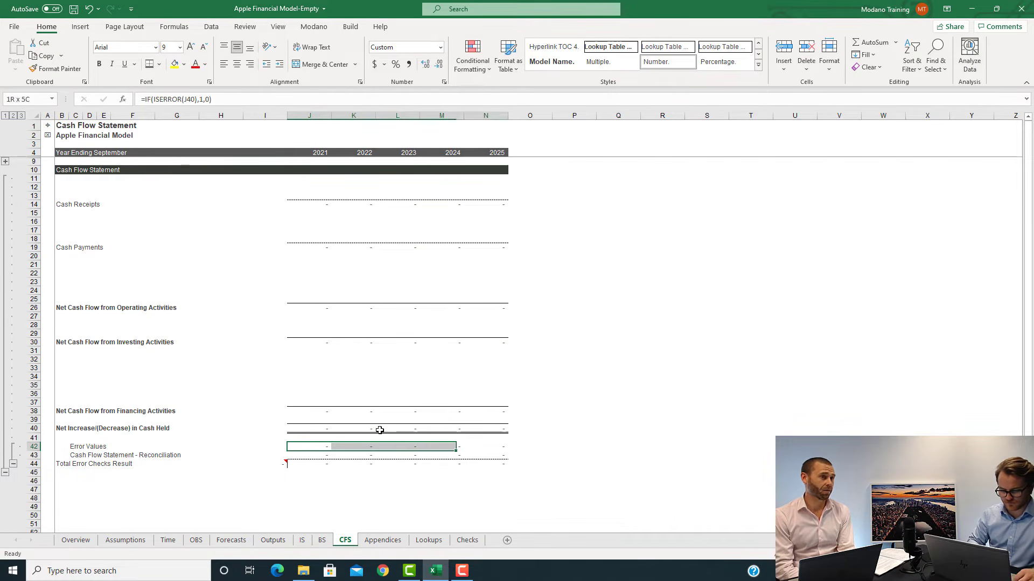
pyautogui.hotkey('ctrl', 'r')
pyautogui.press('Left')
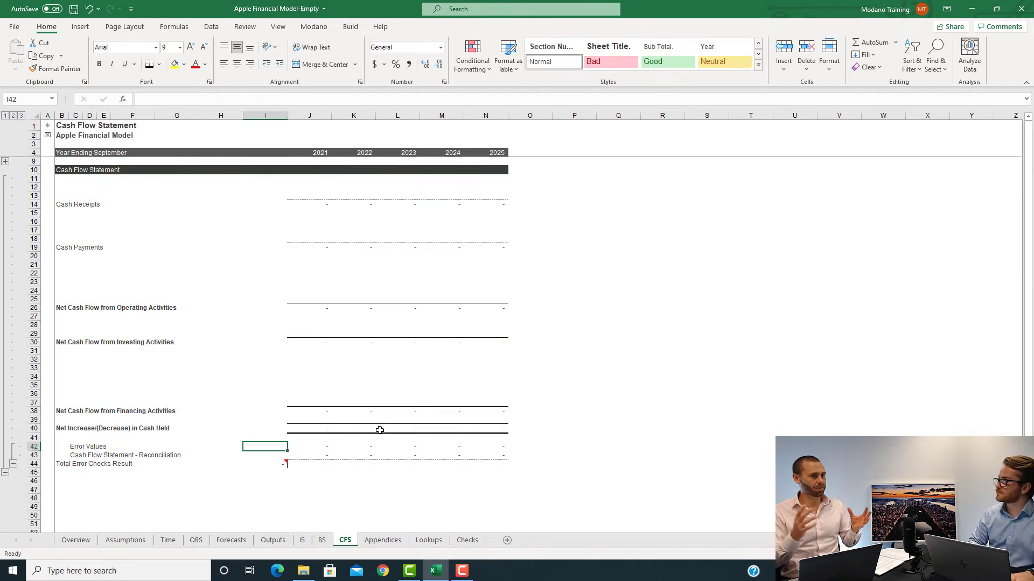
# Inspect the cell references in the Error Values formulas for 2022 and 2023 without changing them
pyautogui.press('Right')
pyautogui.press('Right')
pyautogui.press('F2')
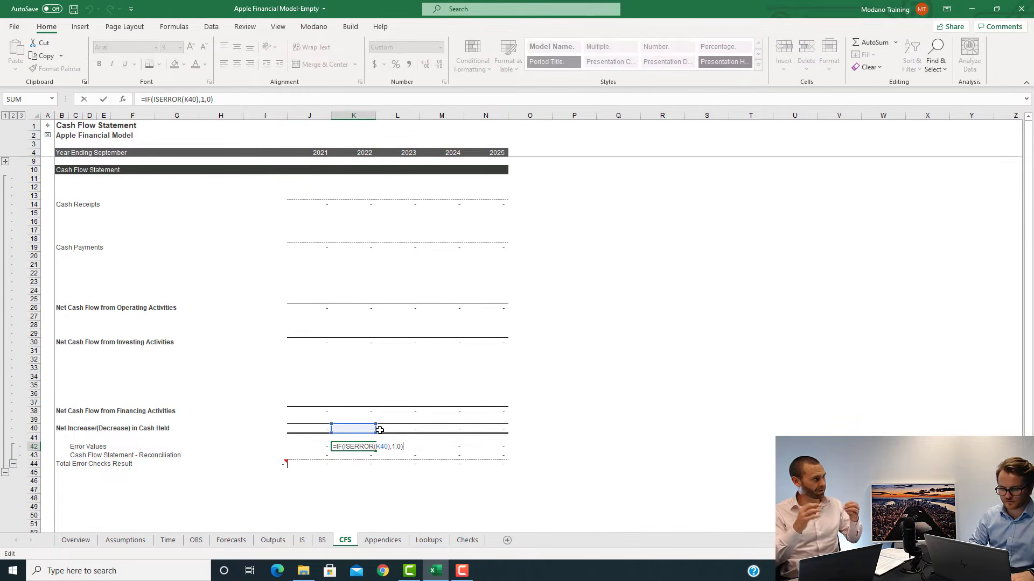
pyautogui.press('Escape')
pyautogui.press('Right')
pyautogui.press('F2')
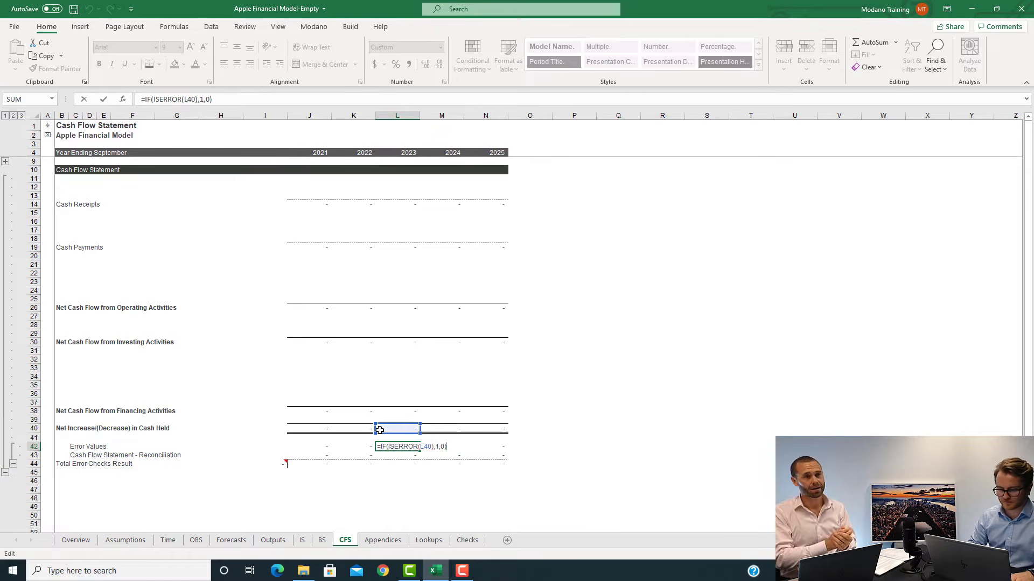
pyautogui.press('Escape')
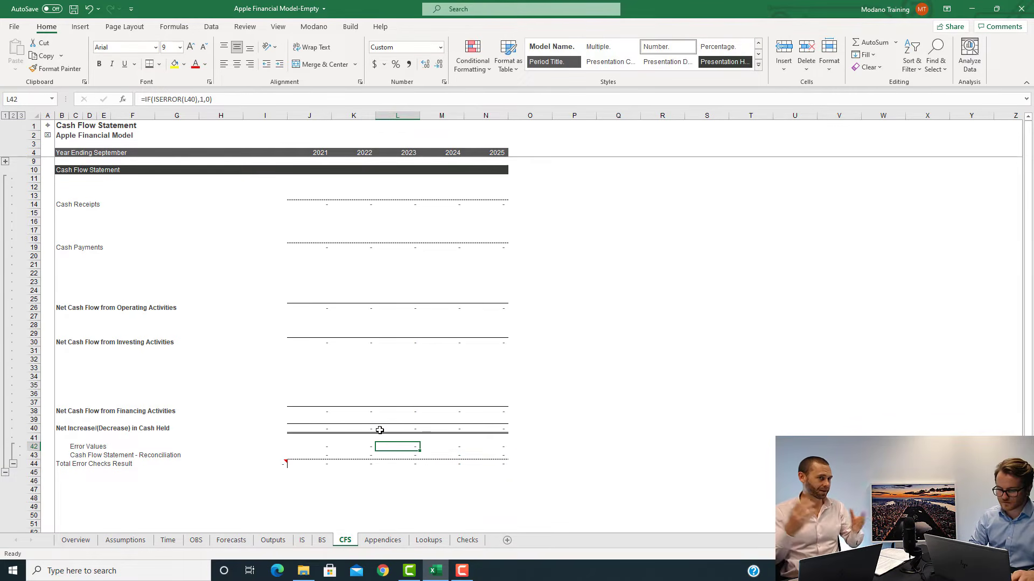
# Enter =IF(J42<>0,0,1) in J43 as the 2021 Cash Flow Statement - Reconciliation check
pyautogui.press('Left')
pyautogui.press('Left')
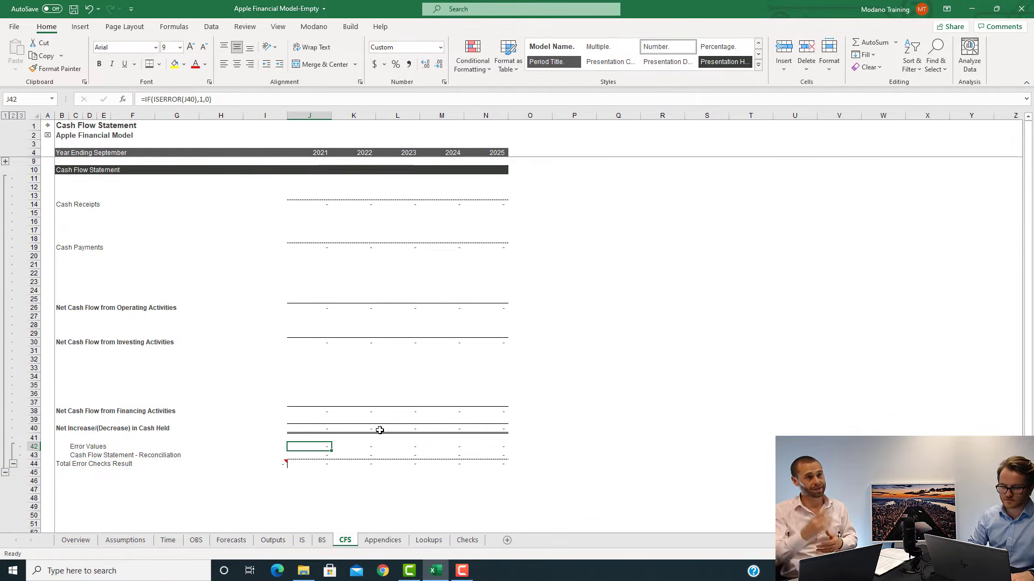
pyautogui.press('Down')
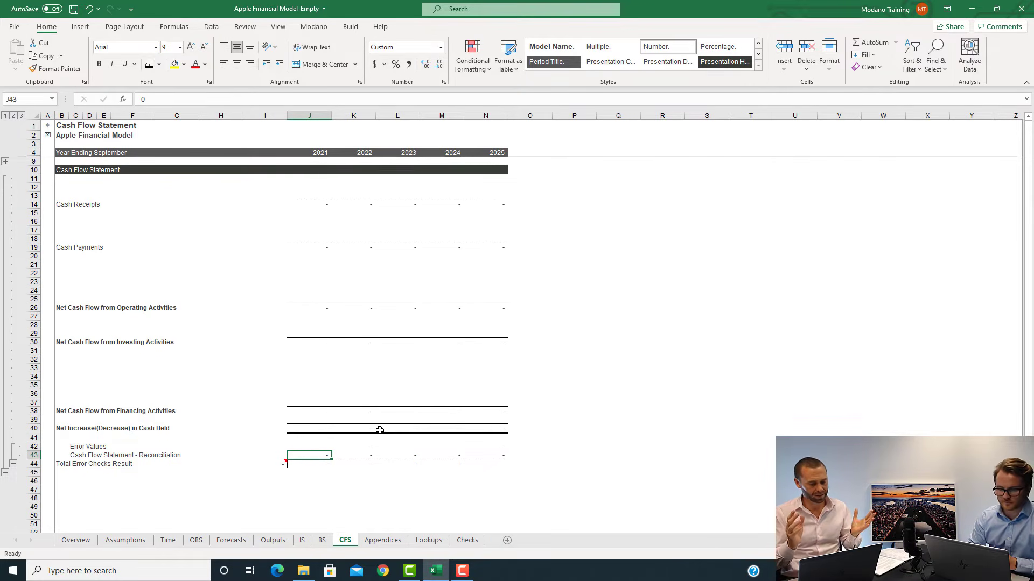
pyautogui.write('=IF(')
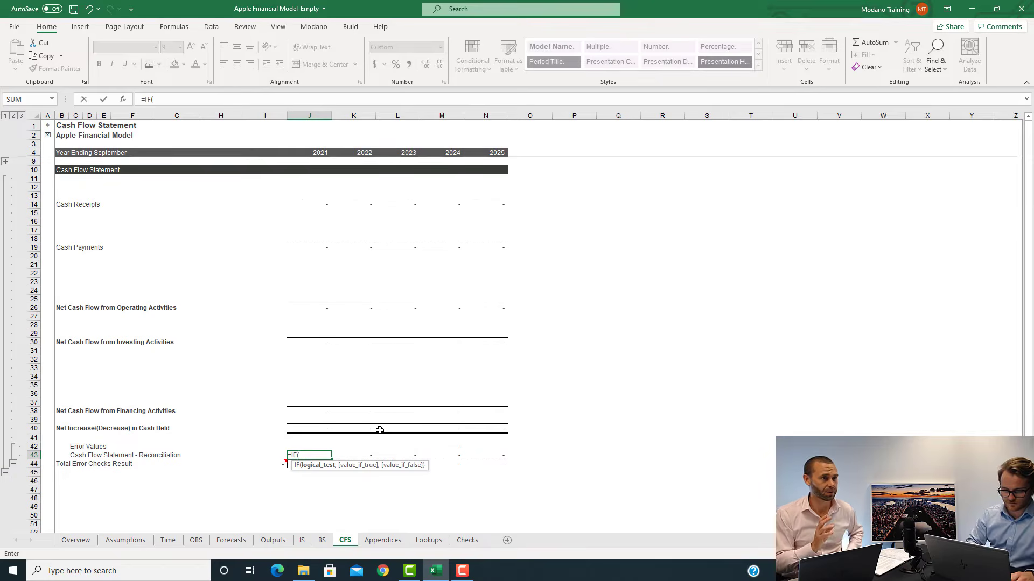
pyautogui.click(321, 447)
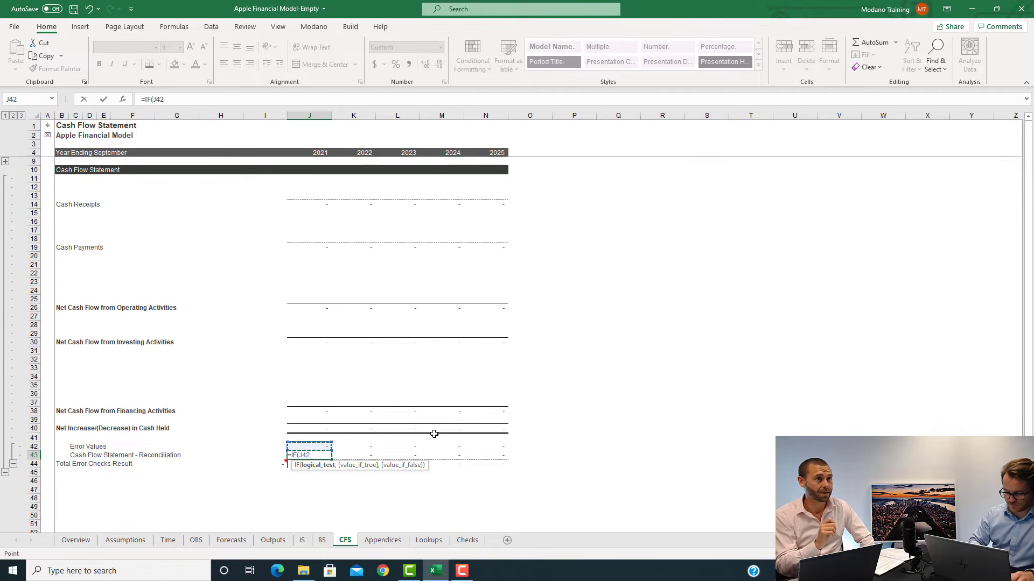
pyautogui.write('!=')
pyautogui.press('BackSpace')
pyautogui.press('BackSpace')
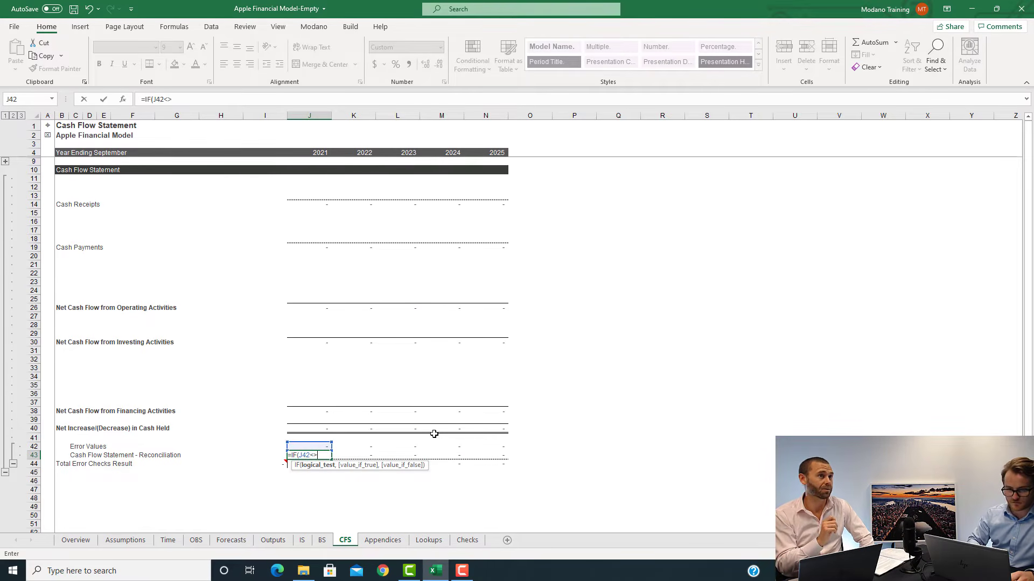
pyautogui.write('<>0')
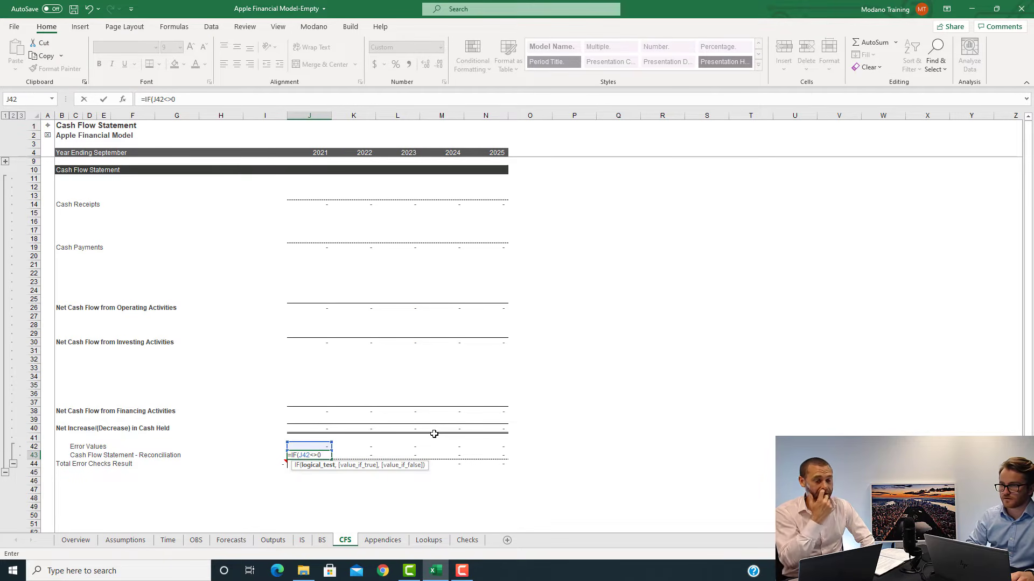
pyautogui.write(',')
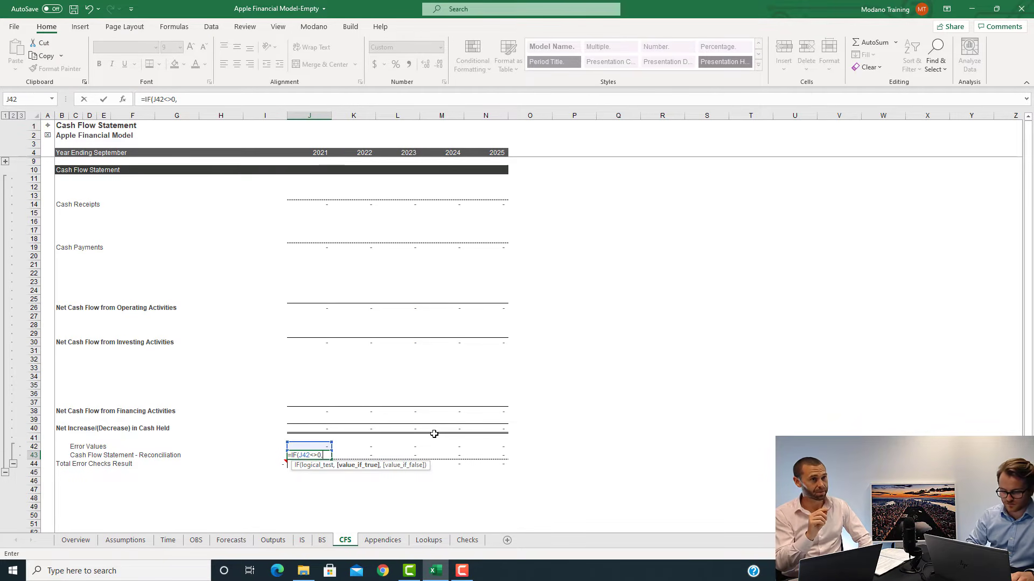
pyautogui.write('0')
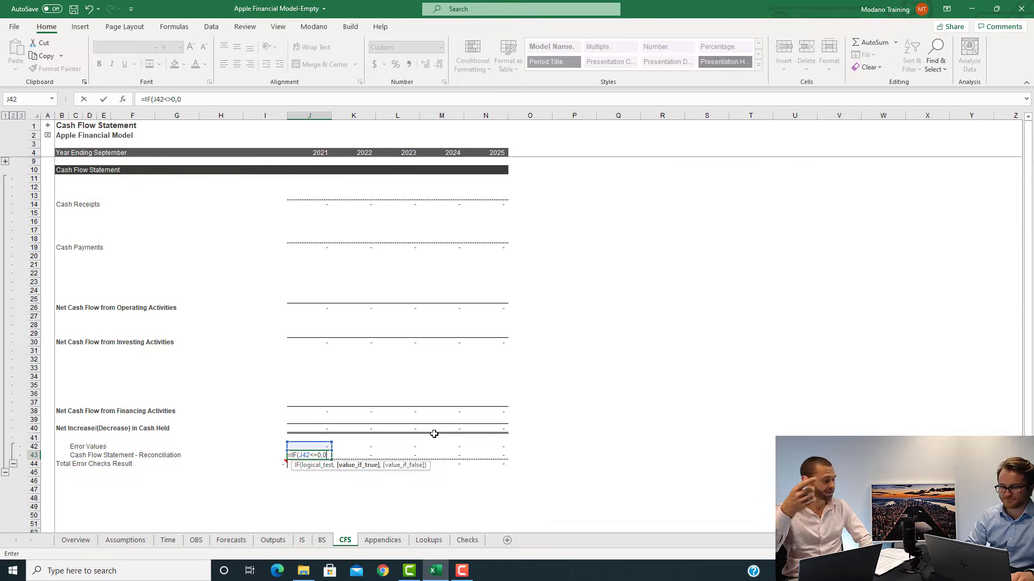
pyautogui.write(',')
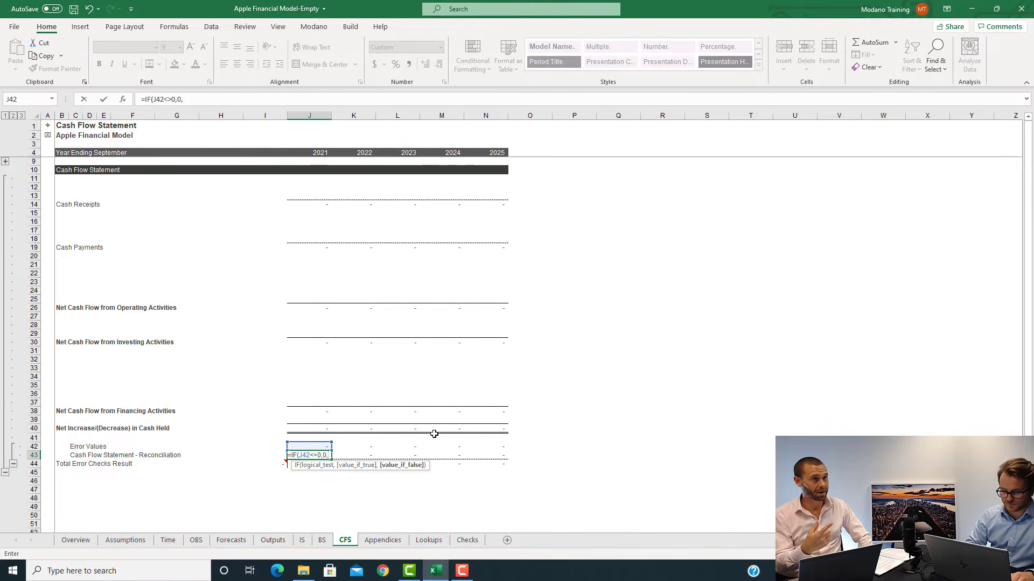
pyautogui.write('1)')
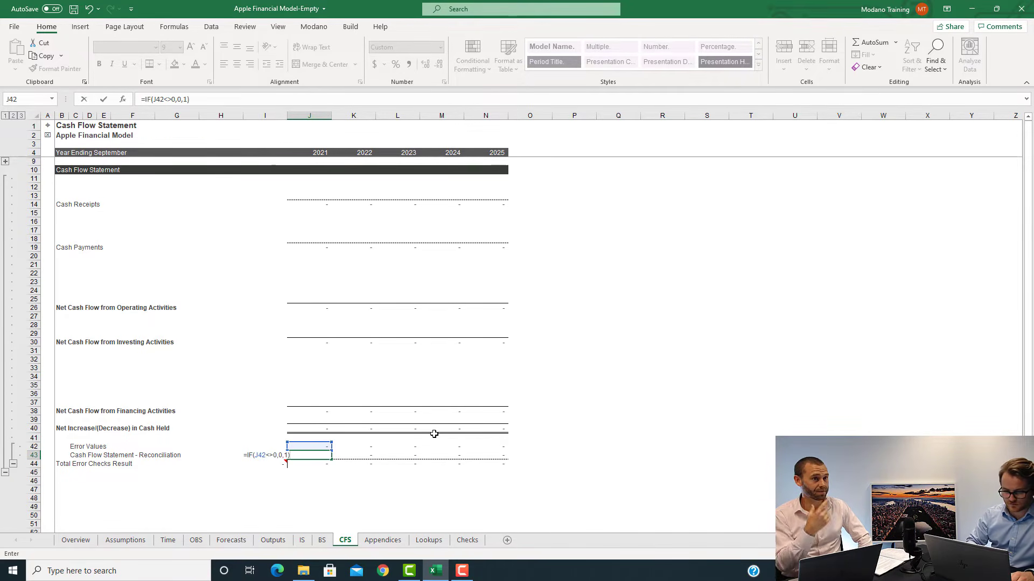
pyautogui.press('Return')
# Replace the false result in J43's IF formula with a bracketed ROUND of J26+J30+J38-J40
pyautogui.press('Up')
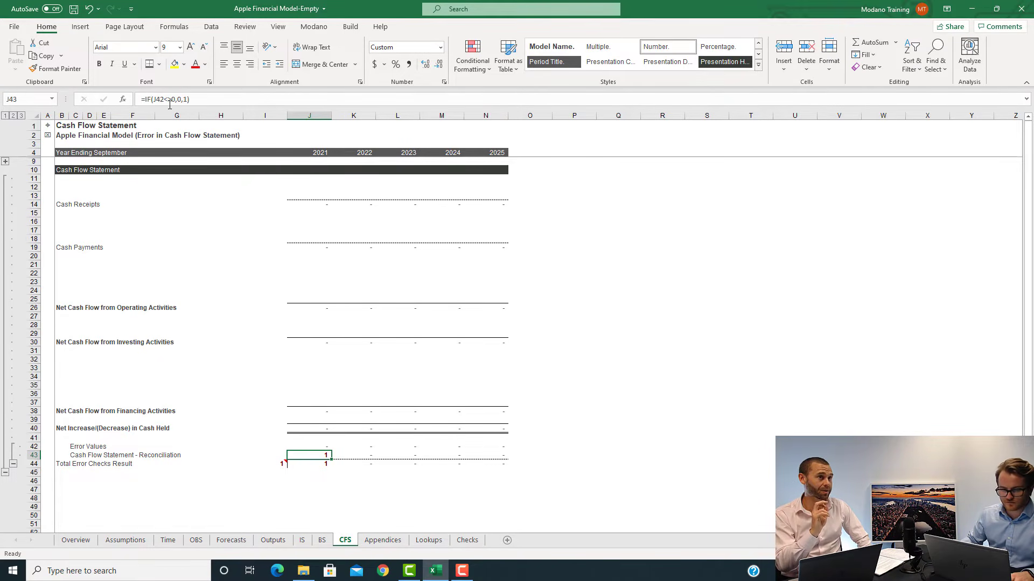
pyautogui.press('F2')
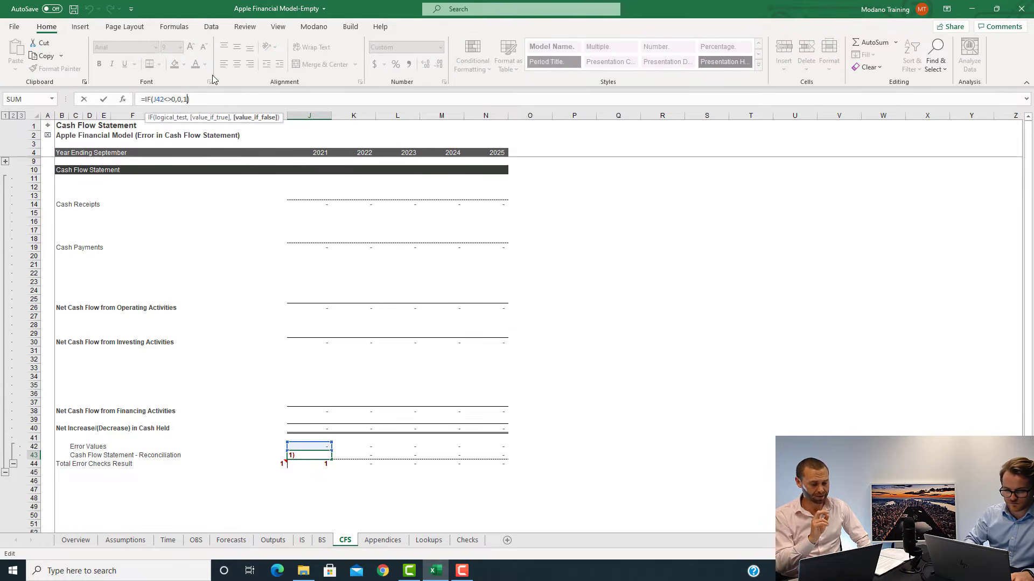
pyautogui.press('BackSpace')
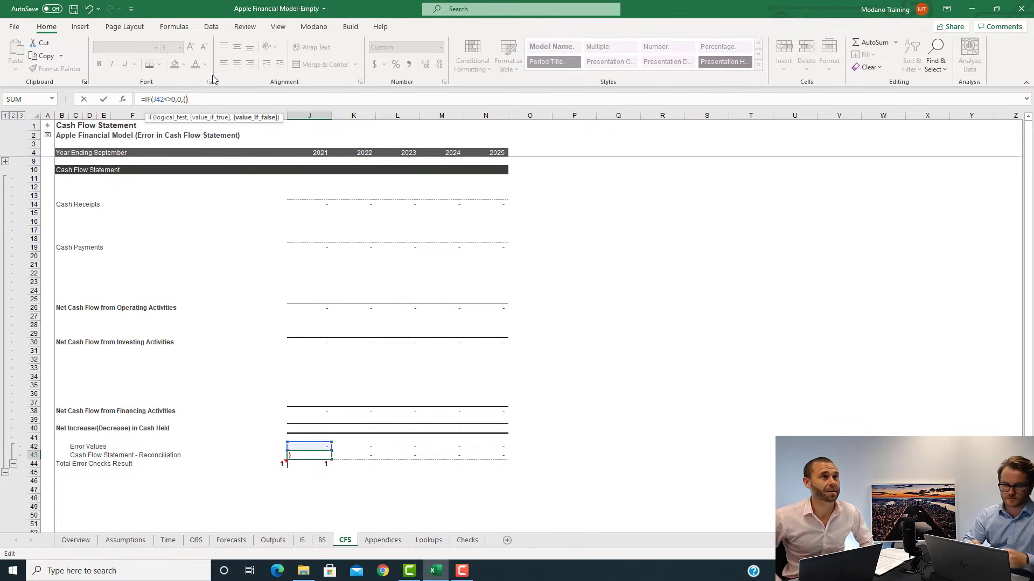
pyautogui.write('ROUND(')
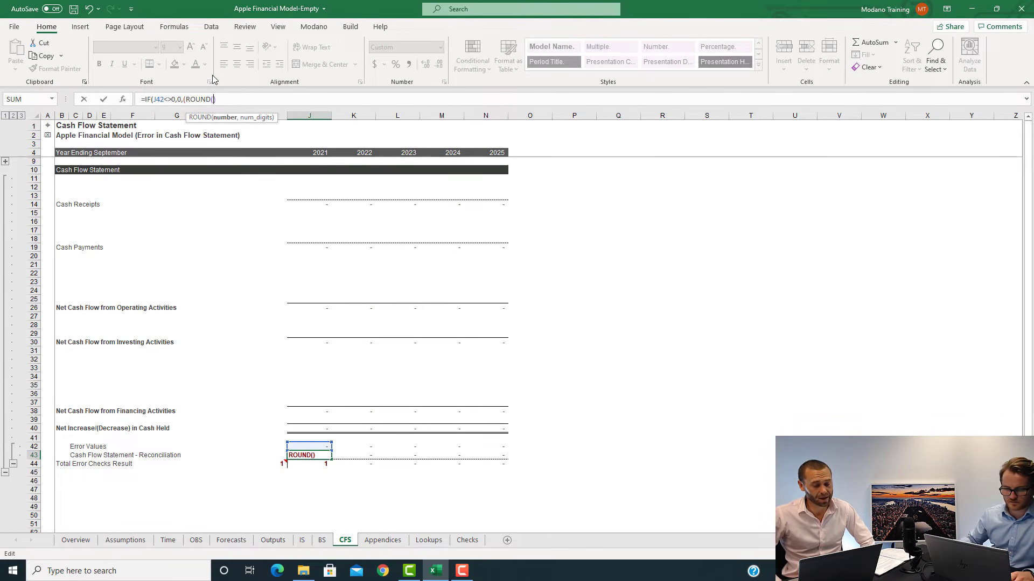
pyautogui.click(320, 307)
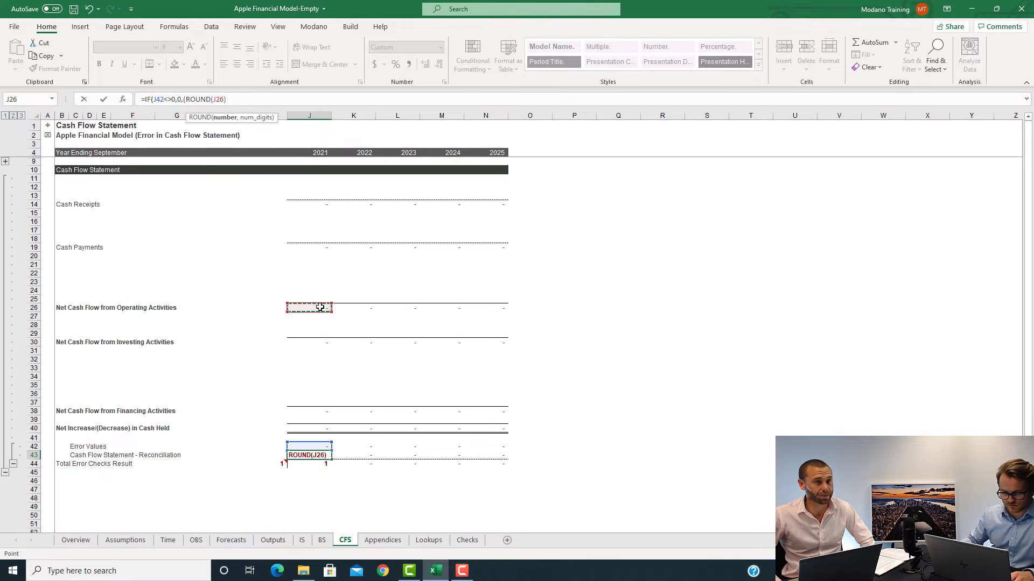
pyautogui.write('+')
pyautogui.click(317, 343)
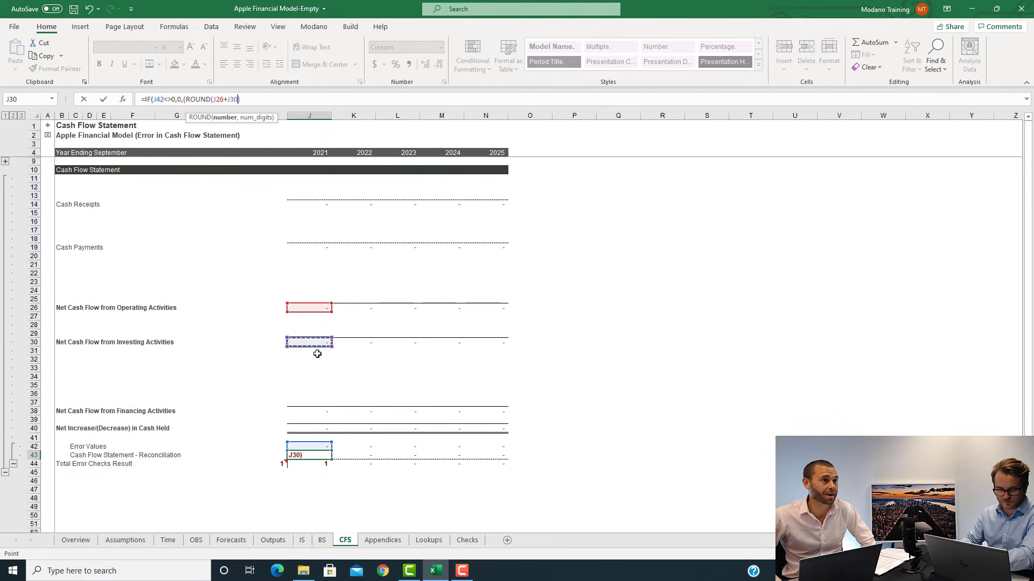
pyautogui.write('+')
pyautogui.click(310, 411)
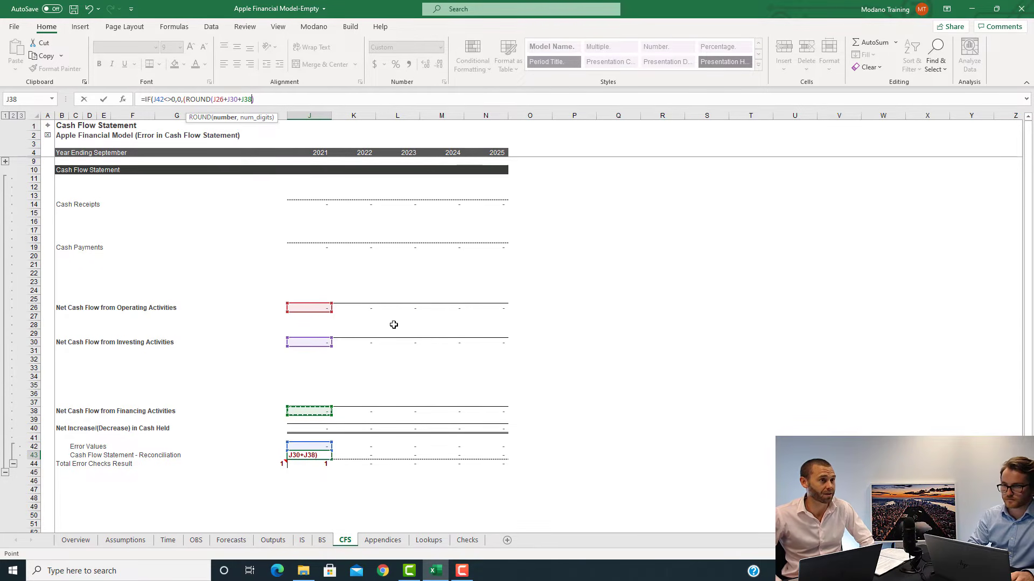
pyautogui.write('-')
pyautogui.click(309, 428)
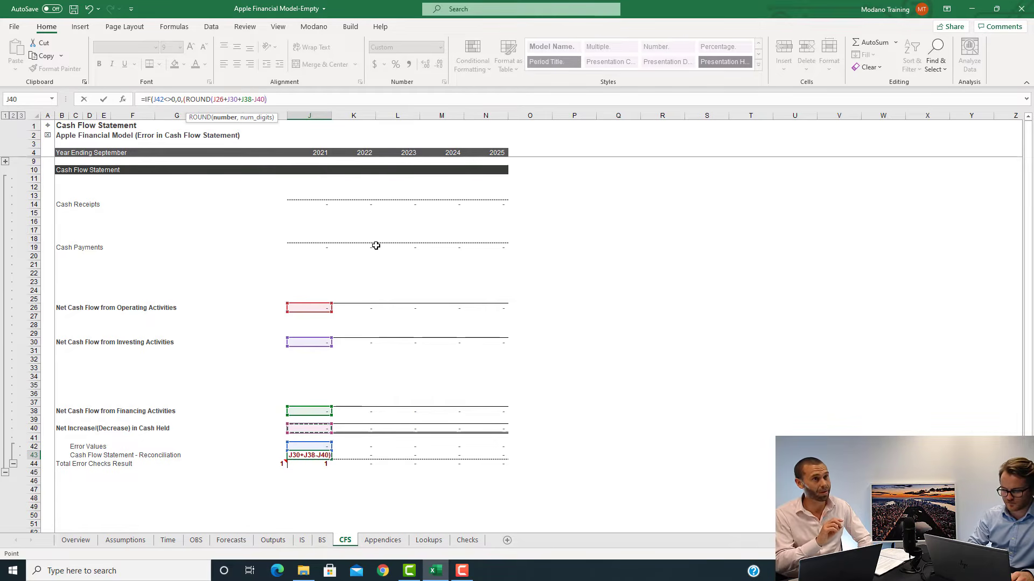
# Complete J43's formula by rounding to 5 digits, testing the result for <>0 and multiplying the bracketed test by 1
pyautogui.write(',')
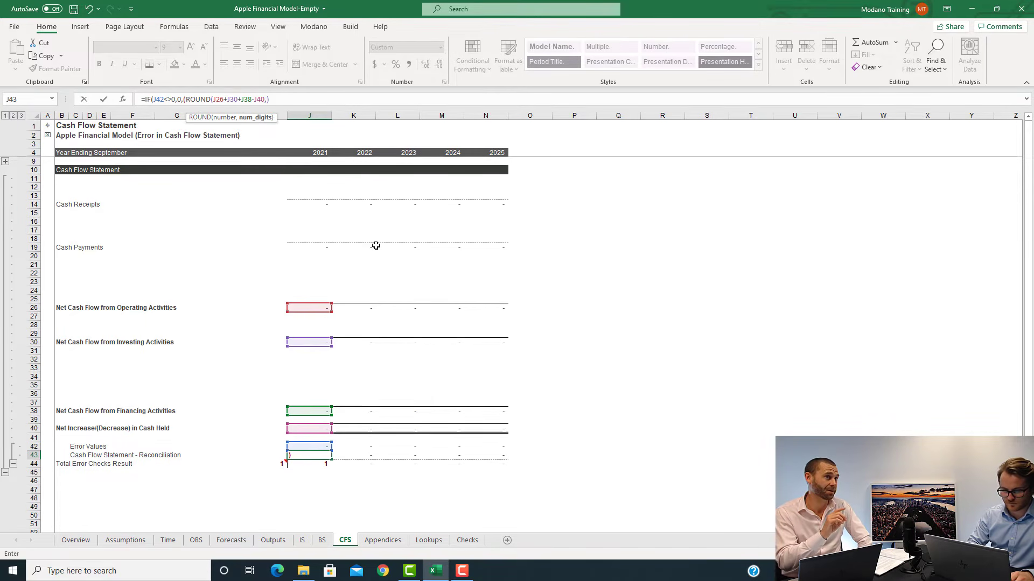
pyautogui.write('5')
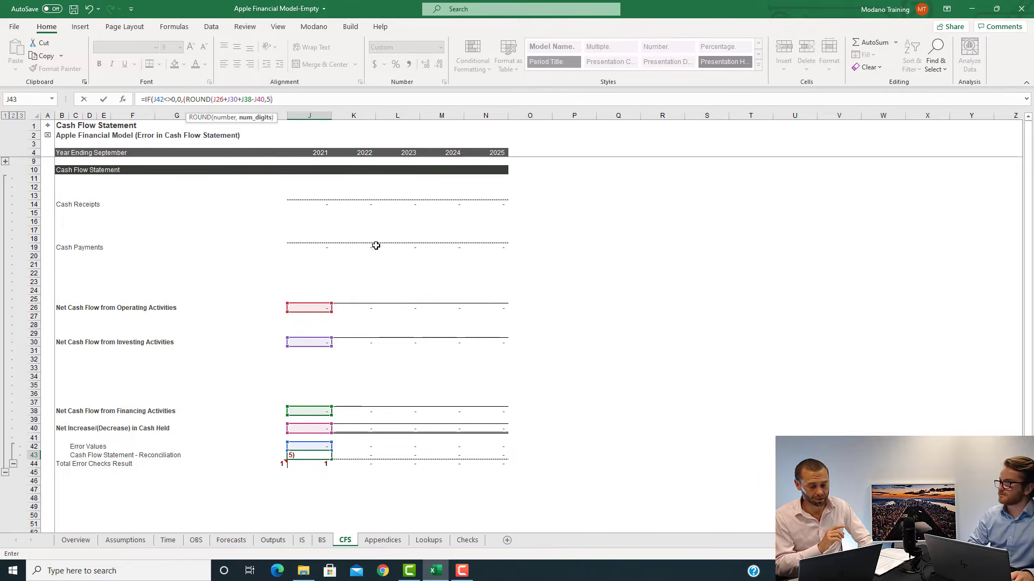
pyautogui.write(')')
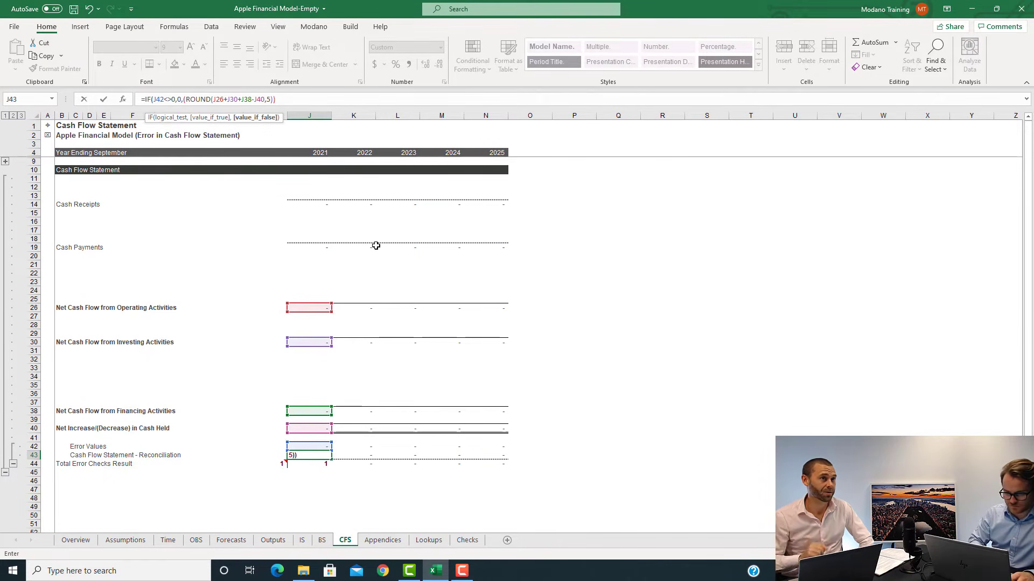
pyautogui.write('<>0')
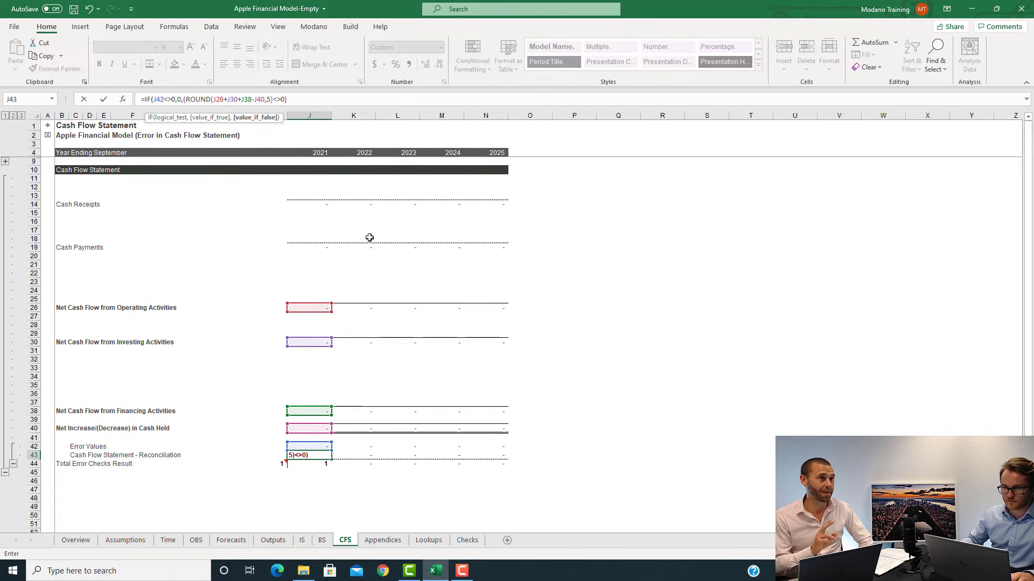
pyautogui.write(')')
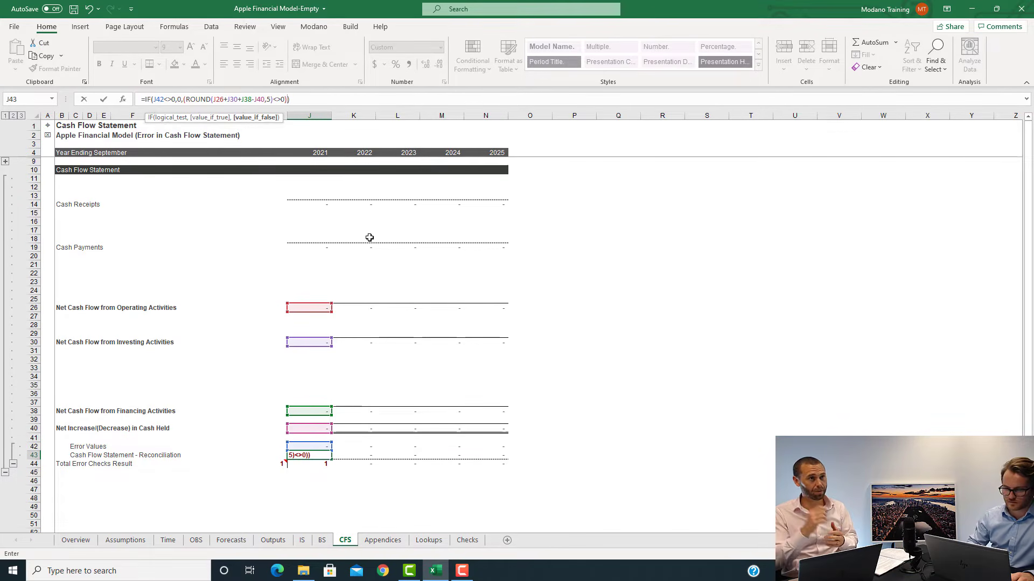
pyautogui.press('Left')
pyautogui.write('*1')
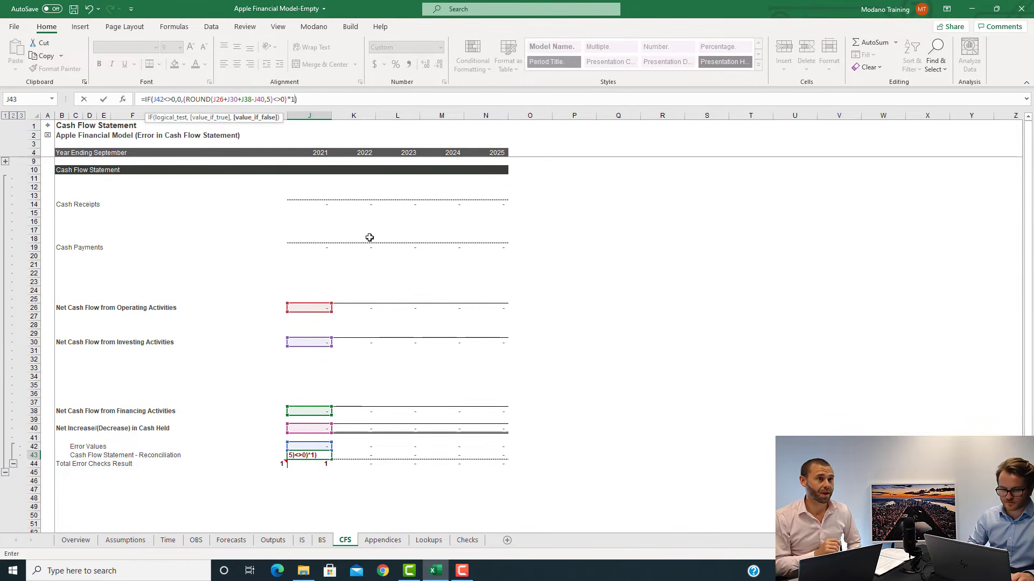
pyautogui.press('Return')
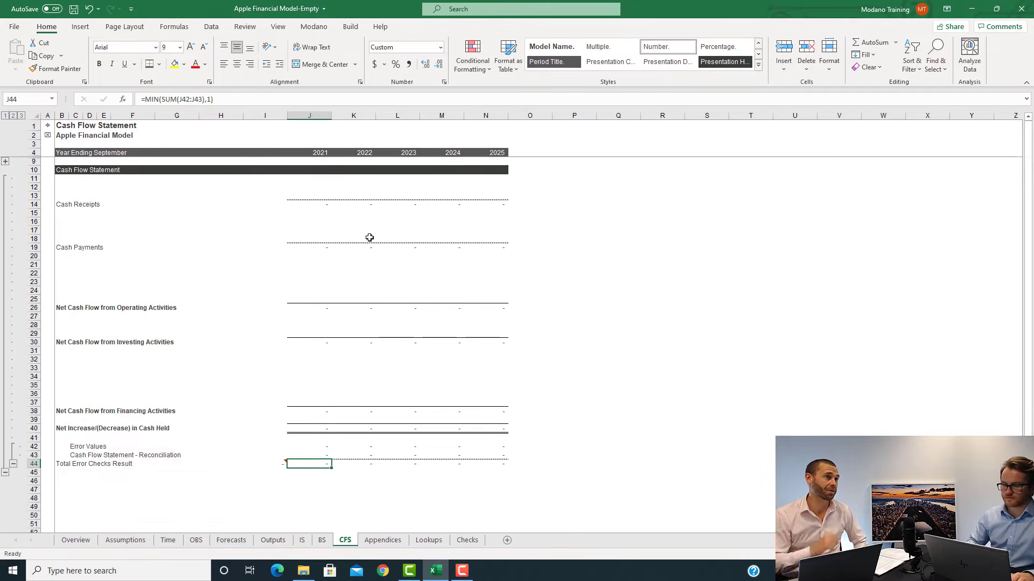
# Test the reconciliation check by overwriting the 2021 Net Increase/(Decrease) in Cash Held in J40 with 1, then undo it
pyautogui.click(311, 430)
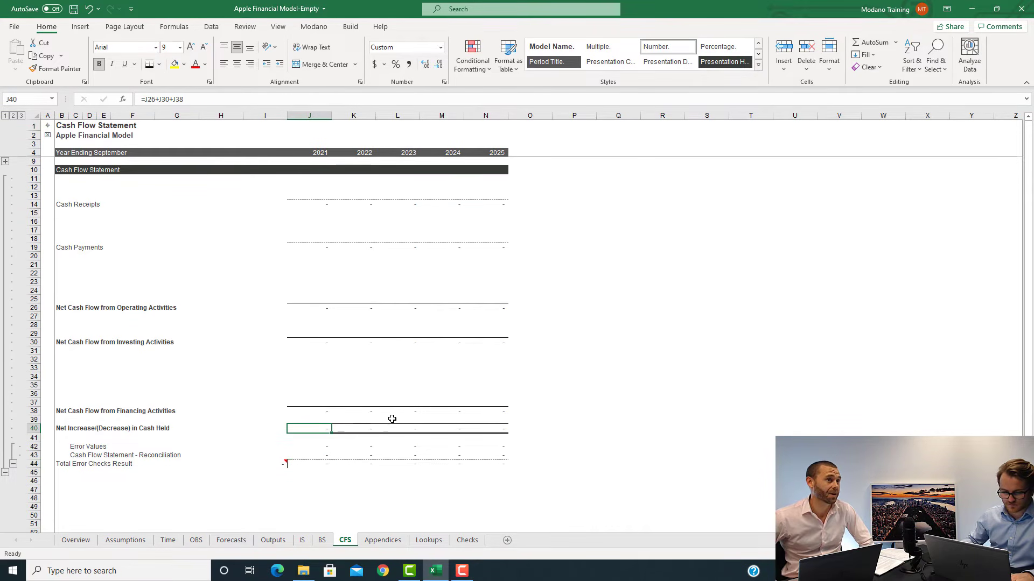
pyautogui.write('1')
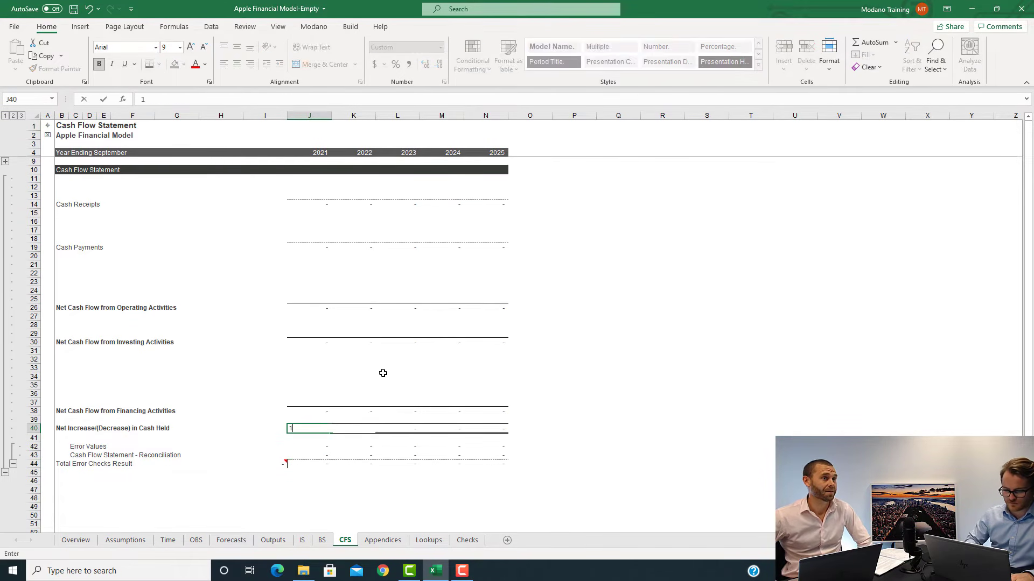
pyautogui.press('Return')
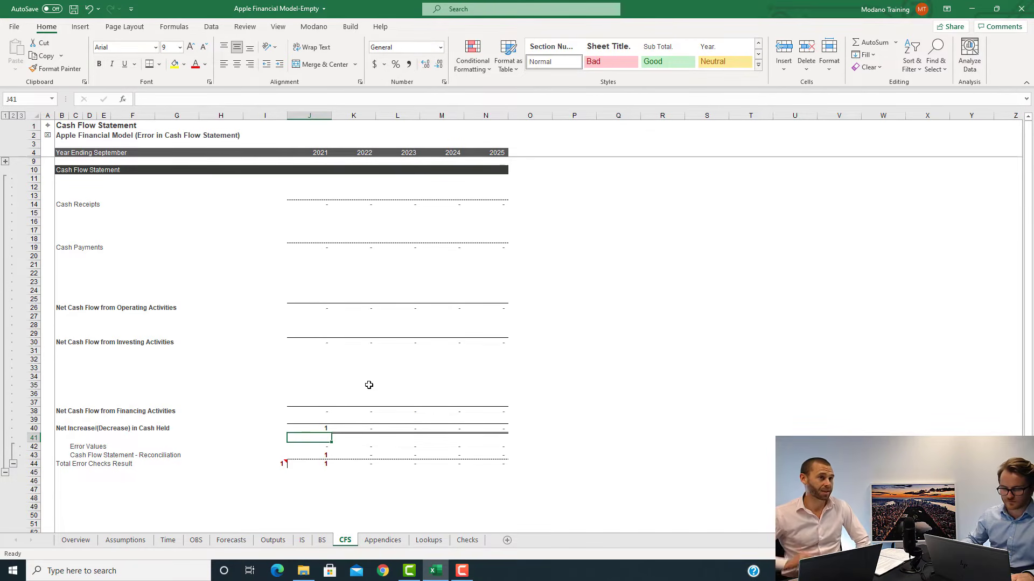
pyautogui.hotkey('ctrl', 'z')
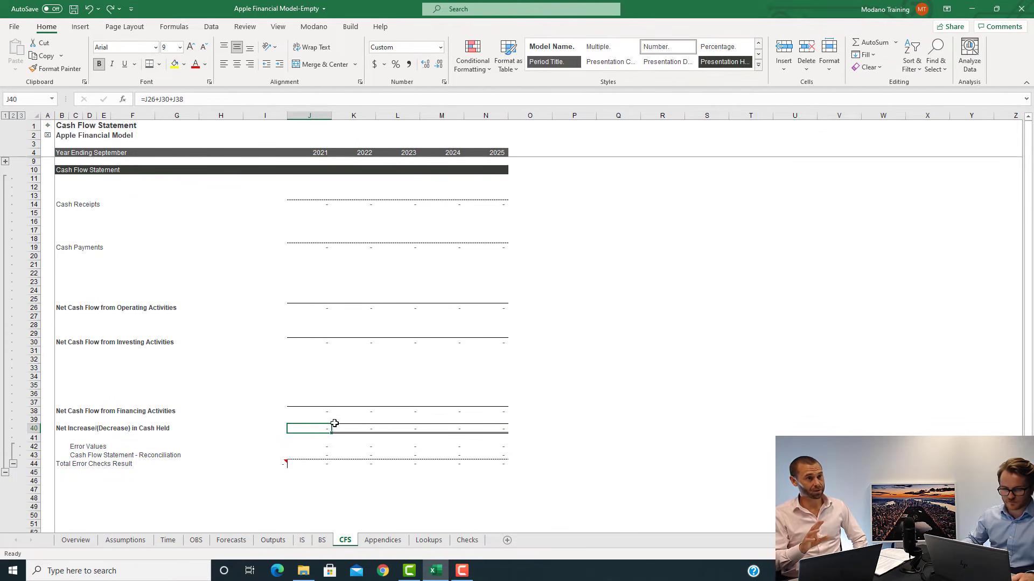
# Fill the J43 reconciliation check formula across to column N for 2022 through 2025
pyautogui.click(325, 457)
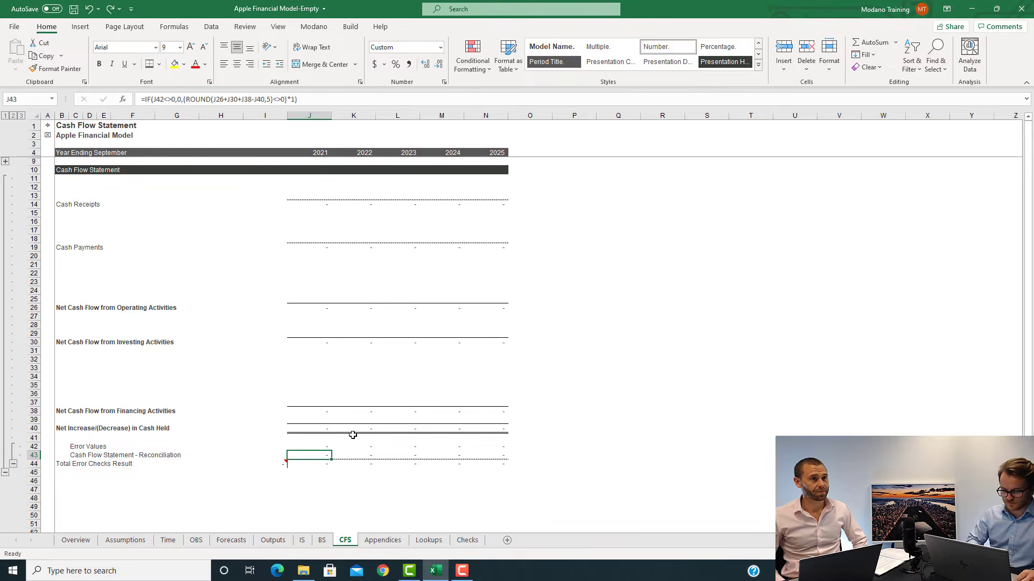
pyautogui.hotkey('ctrl', 'shift', 'Right')
pyautogui.hotkey('ctrl', 'r')
pyautogui.press('Left')
pyautogui.press('Right')
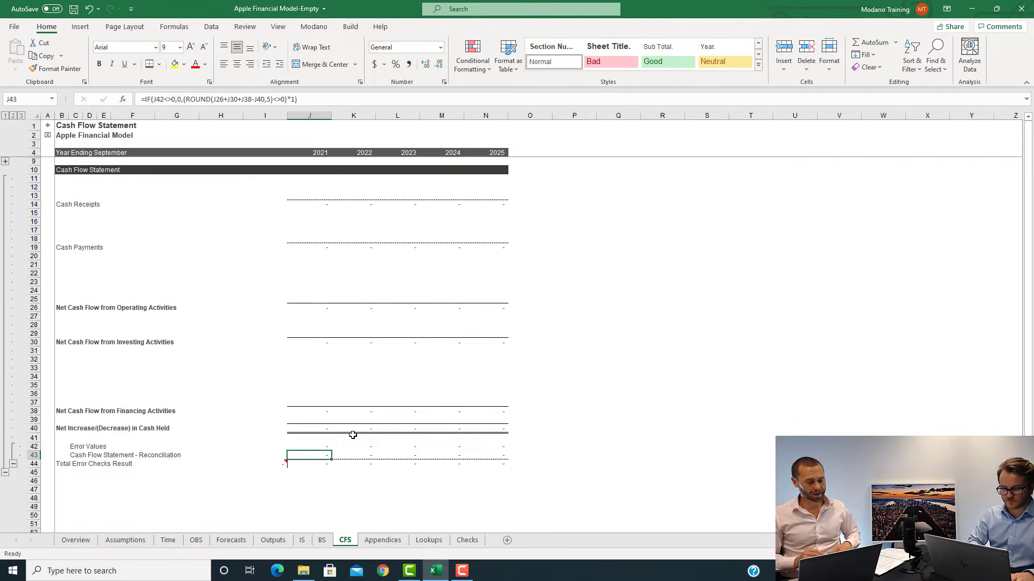
pyautogui.click(326, 464)
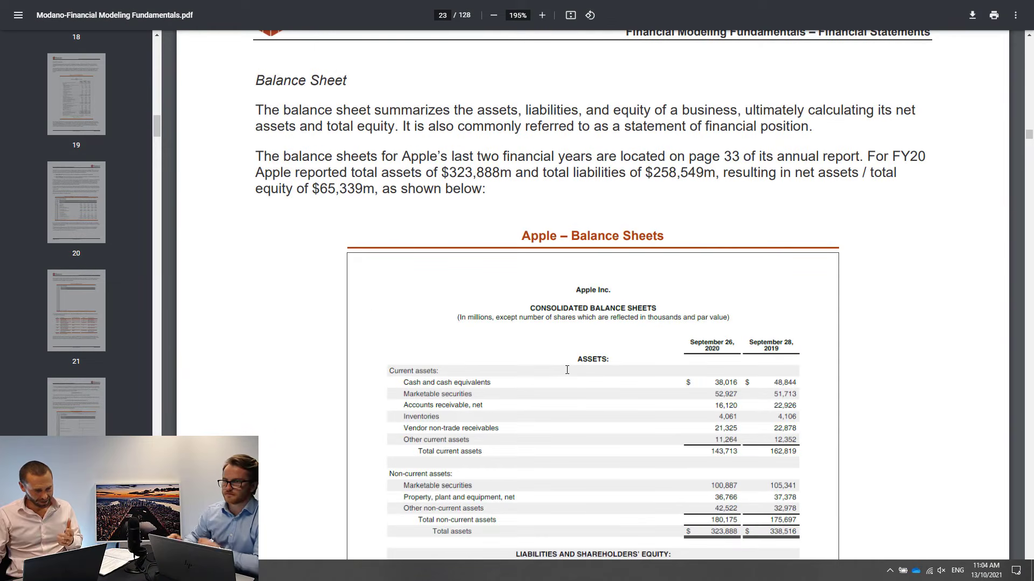
# Examine Apple's consolidated balance sheets in Modano-Financial Modeling Fundamentals.pdf, from assets through liabilities to shareholders' equity
pyautogui.scroll(-1, 567, 326)
pyautogui.scroll(-1, 567, 326)
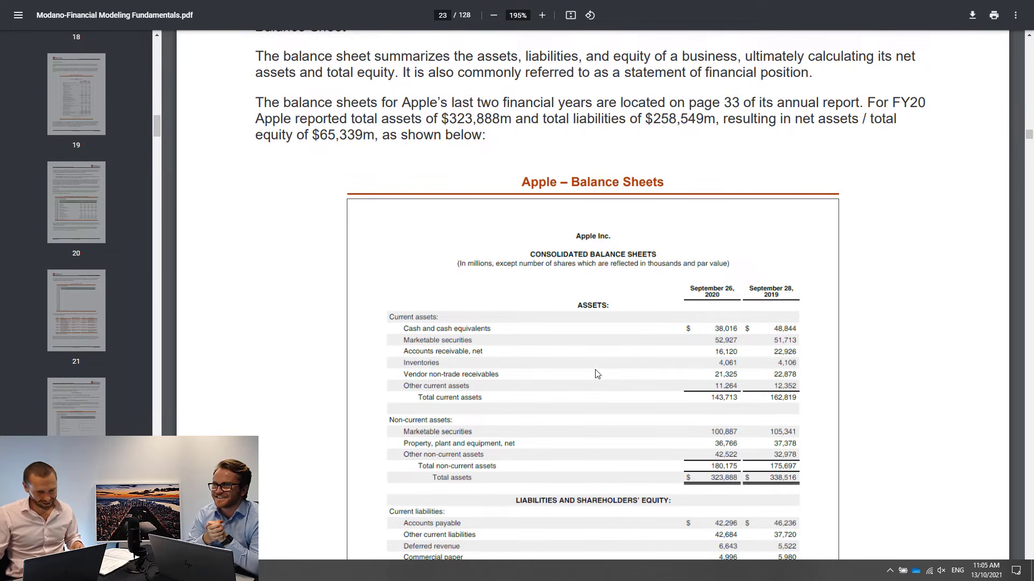
pyautogui.scroll(2, 596, 373)
pyautogui.scroll(-11, 595, 373)
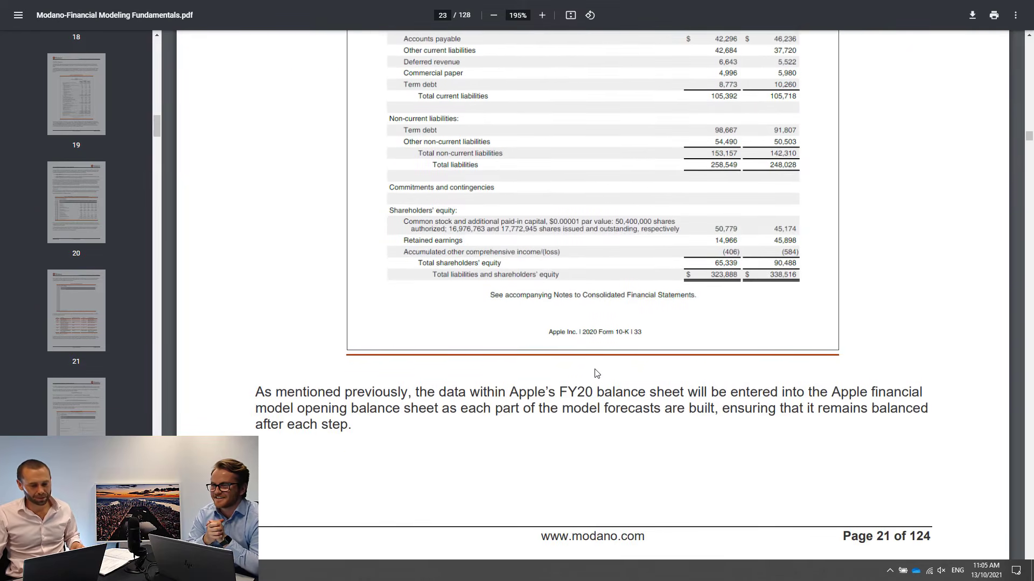
pyautogui.scroll(2, 596, 373)
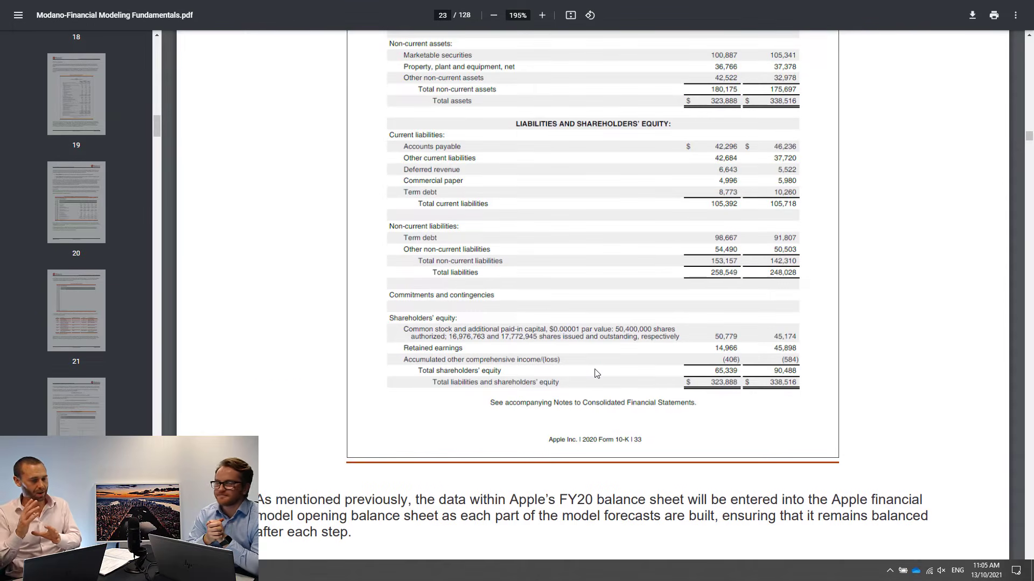
# Examine the layout of the Apple Financial Model's completed balance sheet in the PDF guide
pyautogui.scroll(-12, 697, 294)
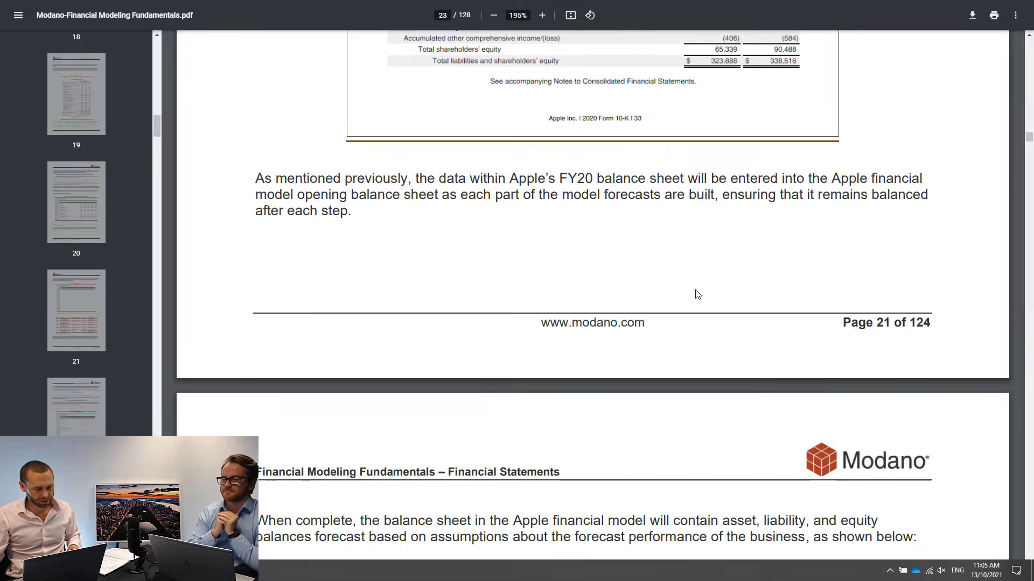
pyautogui.scroll(-3, 698, 295)
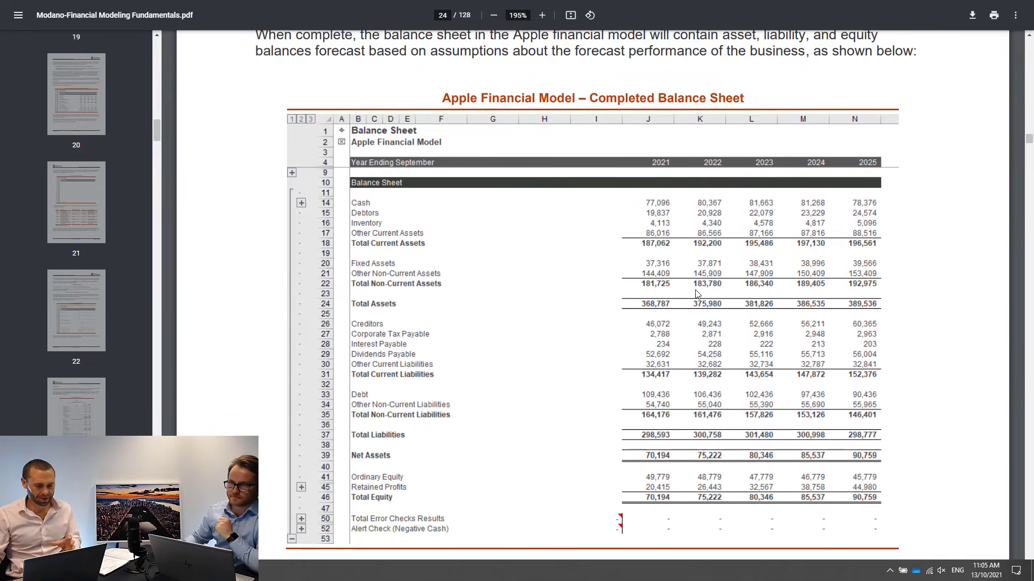
pyautogui.scroll(-1, 698, 295)
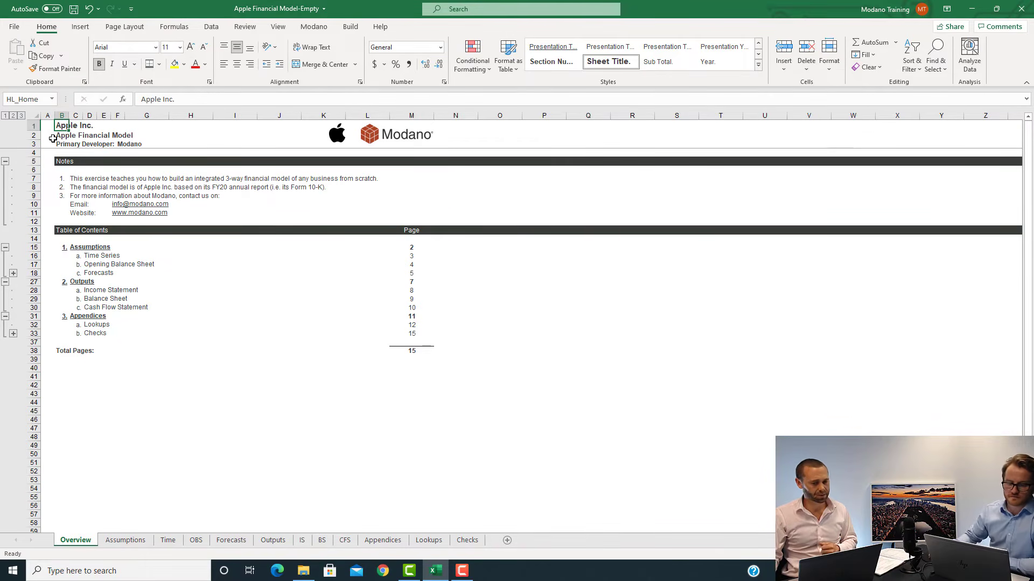
# In Excel's Apple Financial Model-Empty workbook, go to the Balance Sheet and enter the bold label Total Current Assets in B18
pyautogui.click(118, 299)
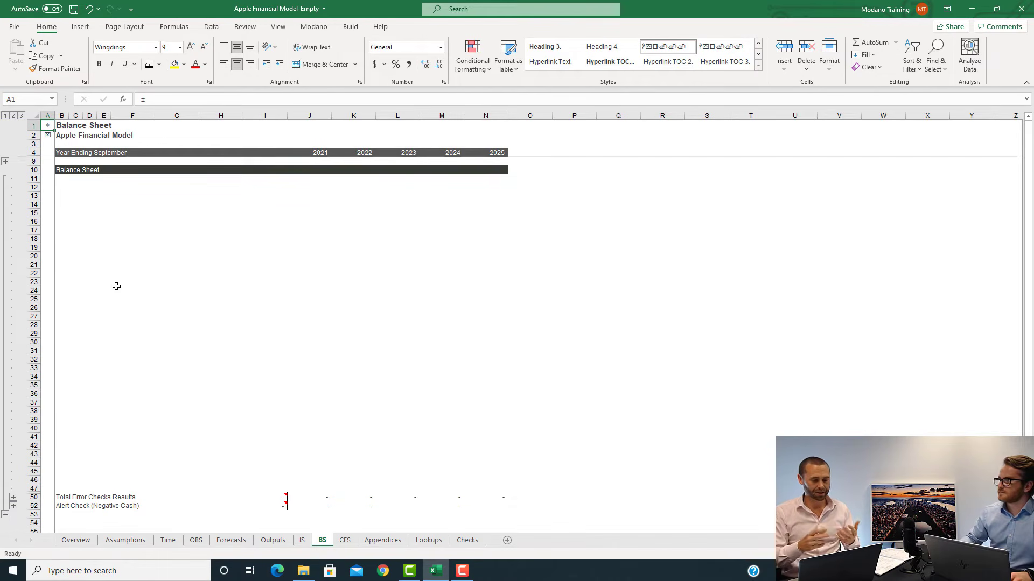
pyautogui.click(58, 238)
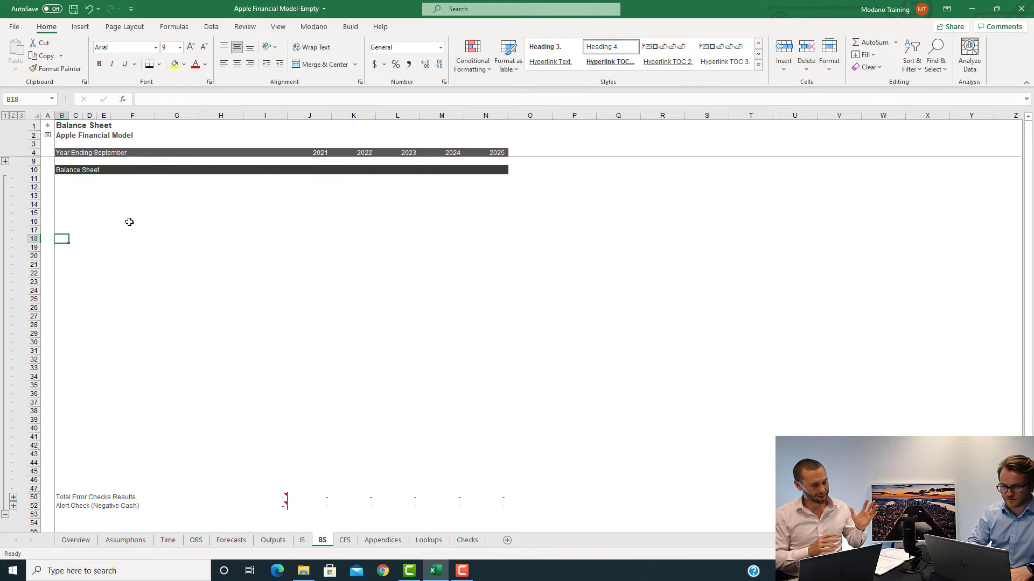
pyautogui.write('Total Current')
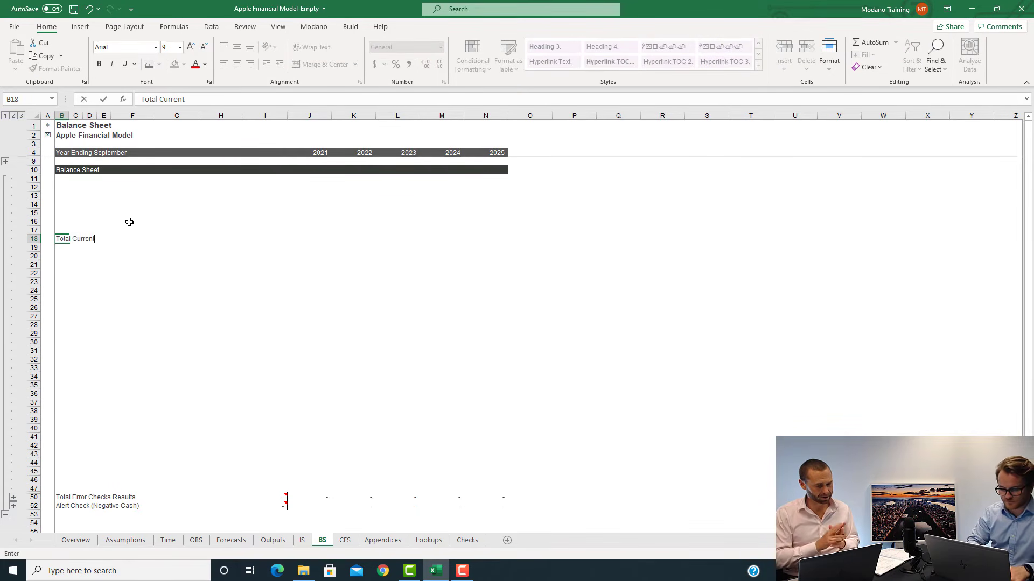
pyautogui.write(' Assets')
pyautogui.press('Return')
pyautogui.press('Up')
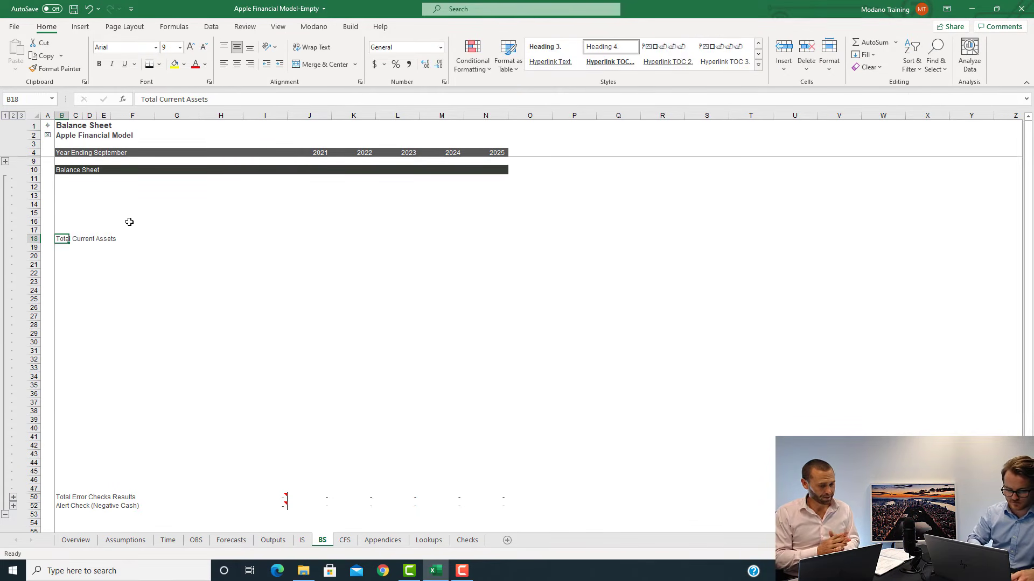
pyautogui.hotkey('ctrl', 'b')
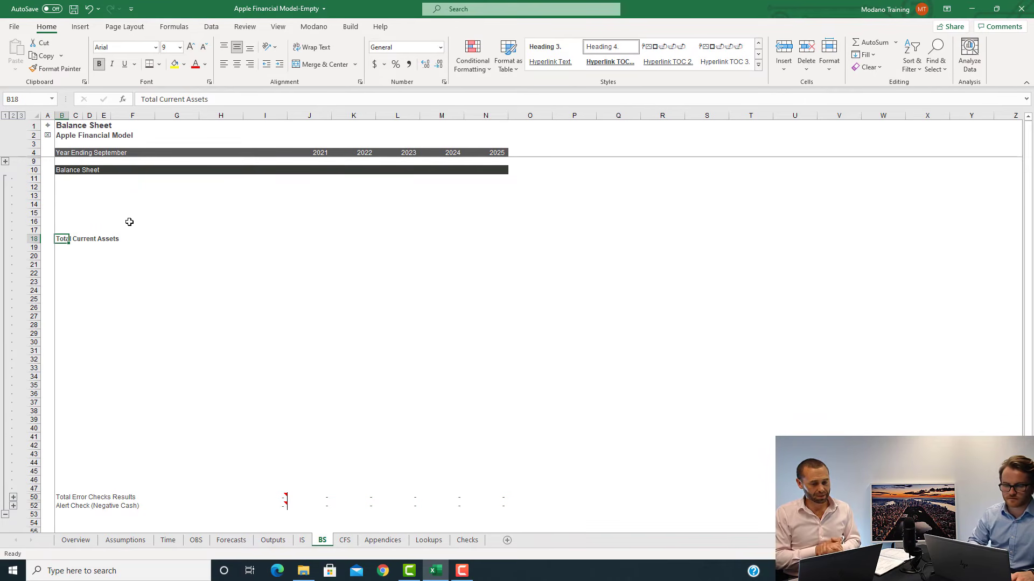
# Enter 0 as the 2021 placeholder value for Total Current Assets in J18
pyautogui.press('Right')
pyautogui.press('Right')
pyautogui.press('Right')
pyautogui.press('Right')
pyautogui.press('Right')
pyautogui.press('Right')
pyautogui.press('Right')
pyautogui.press('Right')
pyautogui.press('Right')
pyautogui.press('Left')
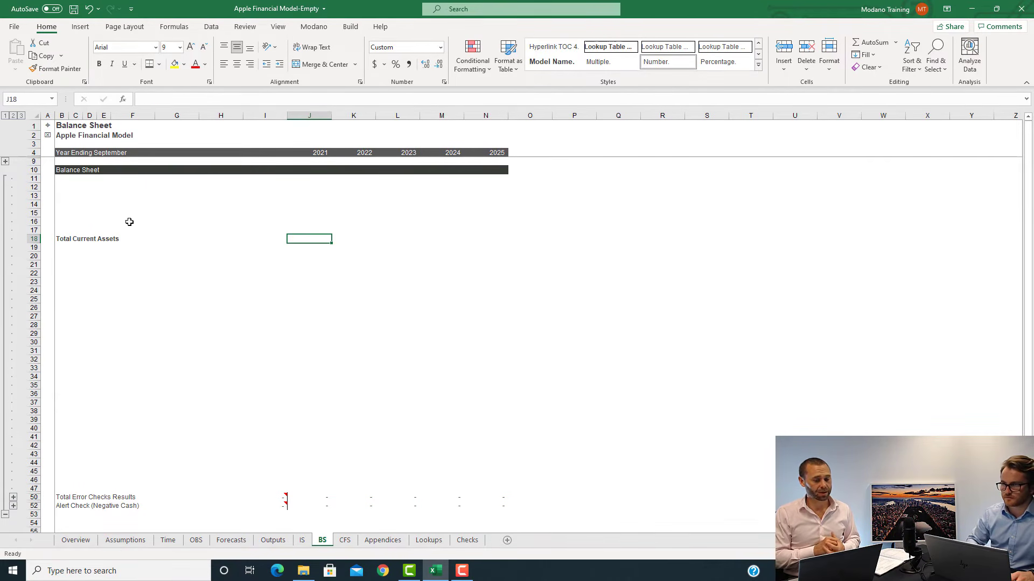
pyautogui.write('0')
pyautogui.hotkey('ctrl', 'Return')
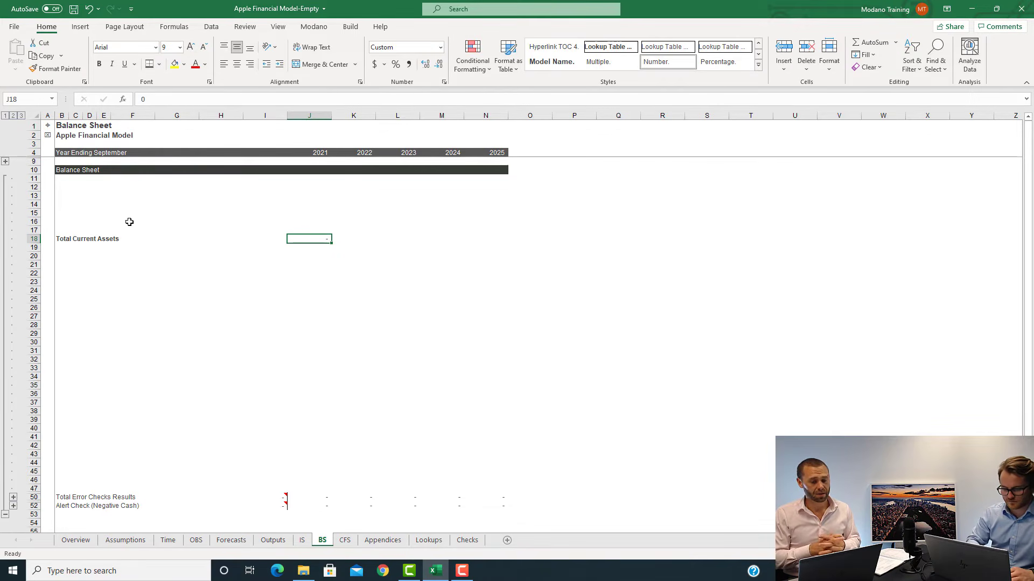
# Give the 2021 Total Current Assets cell a top border and bold text, and fill it right through 2025
pyautogui.press('alt')
pyautogui.press('h')
pyautogui.press('b')
pyautogui.press('p')
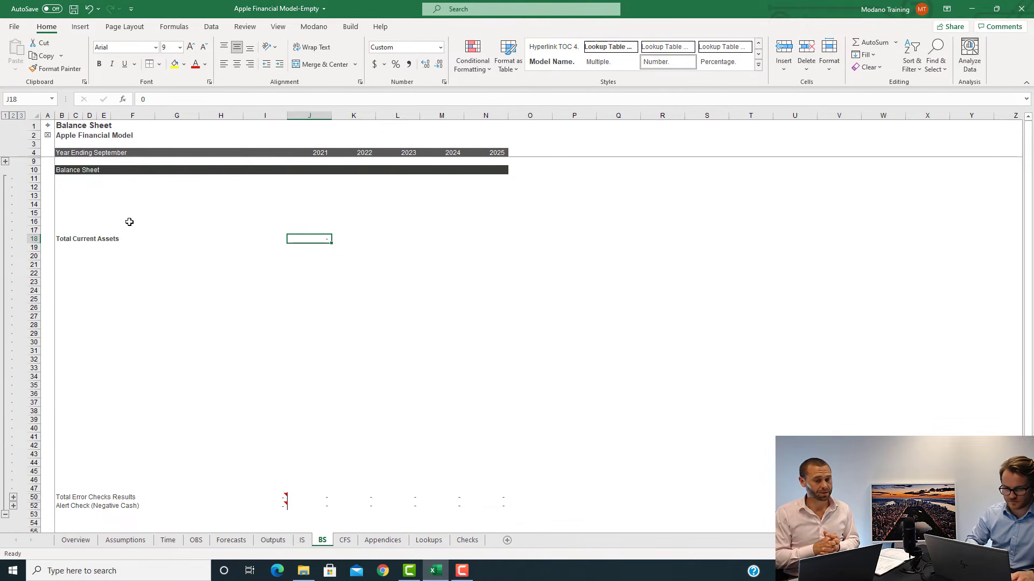
pyautogui.hotkey('shift', 'Right')
pyautogui.hotkey('shift', 'Right')
pyautogui.hotkey('shift', 'Right')
pyautogui.hotkey('shift', 'Right')
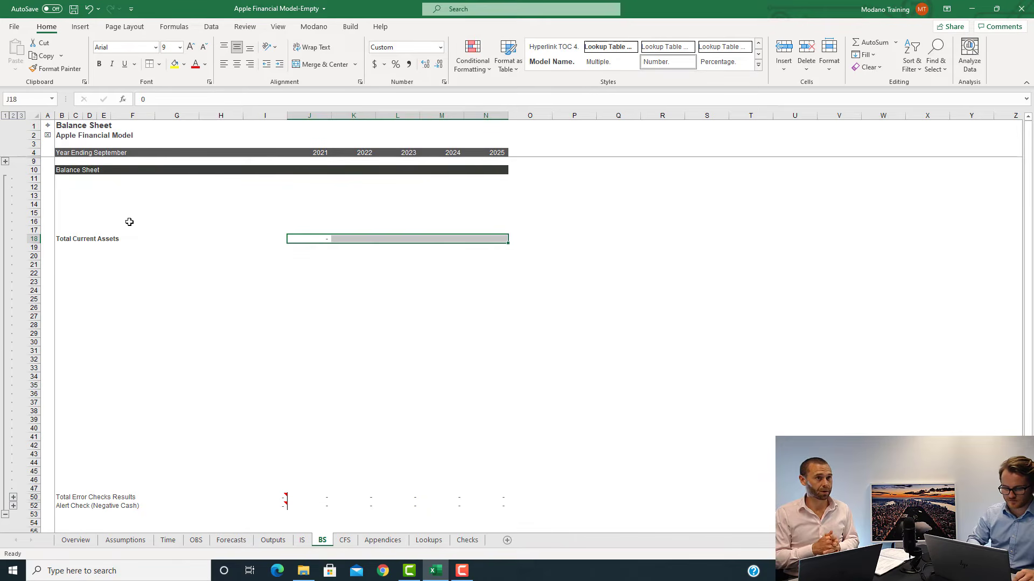
pyautogui.hotkey('ctrl', 'b')
pyautogui.hotkey('ctrl', 'r')
pyautogui.press('Left')
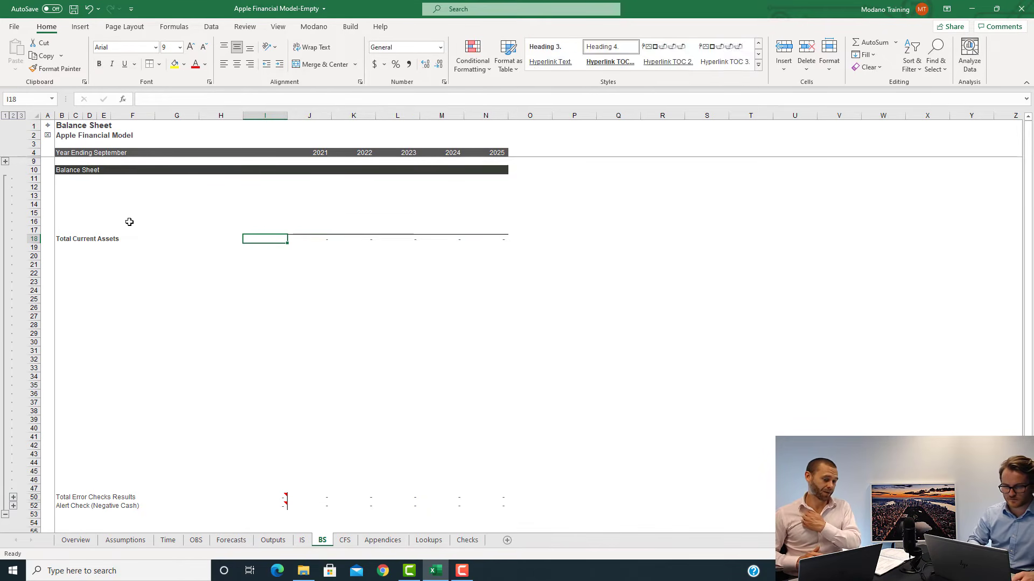
pyautogui.press('Right')
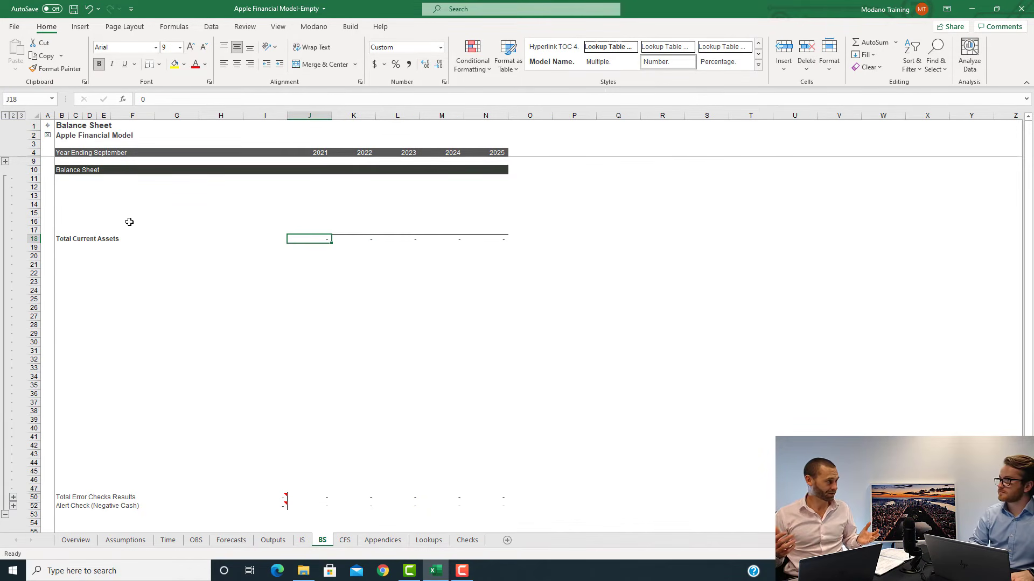
# Copy the entire Total Current Assets row to row 22
pyautogui.hotkey('ctrl', 'Left')
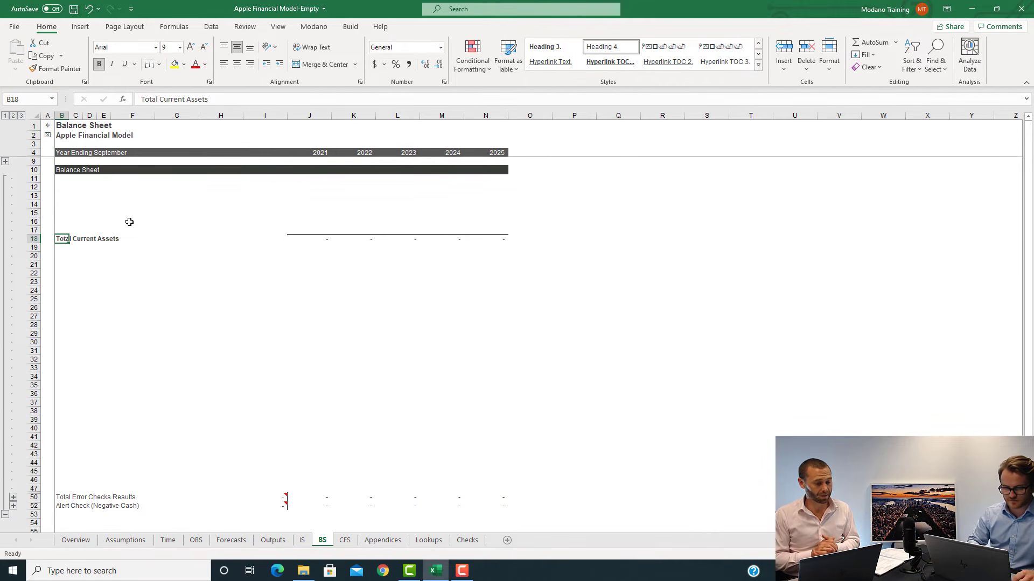
pyautogui.hotkey('shift', 'space')
pyautogui.hotkey('ctrl', 'c')
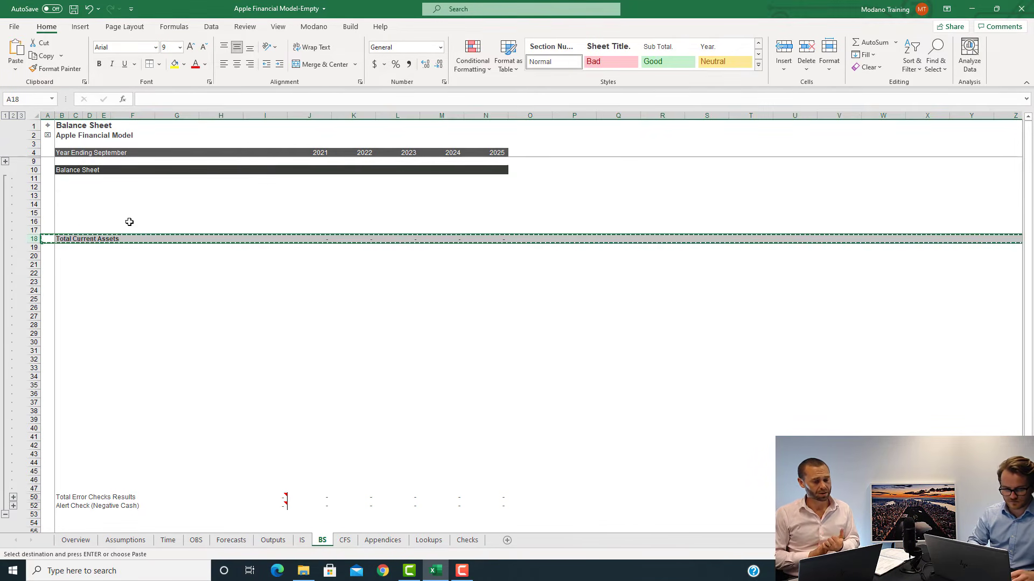
pyautogui.press('Down')
pyautogui.press('Down')
pyautogui.press('Down')
pyautogui.press('Down')
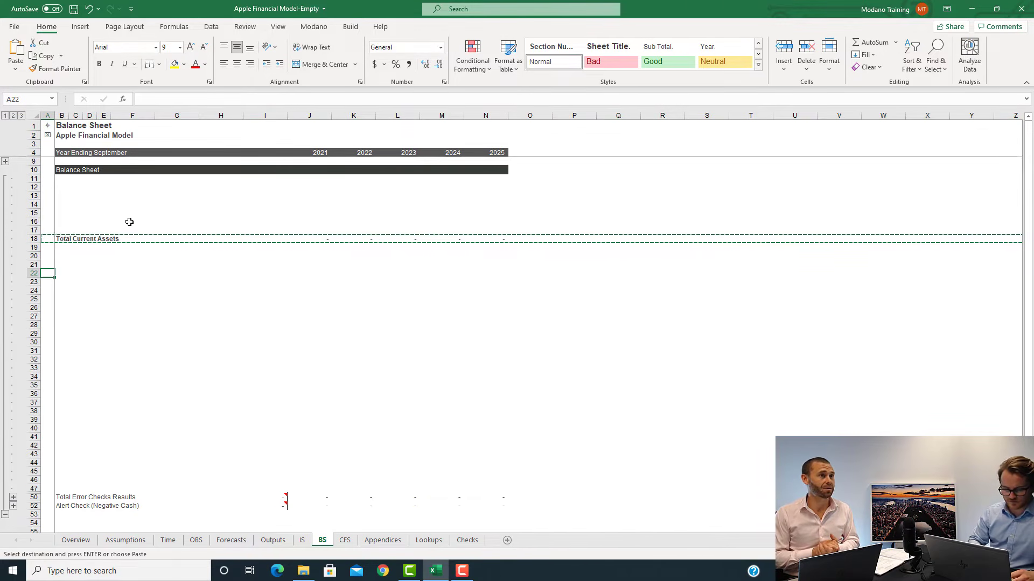
pyautogui.hotkey('shift', 'space')
pyautogui.hotkey('ctrl', 'v')
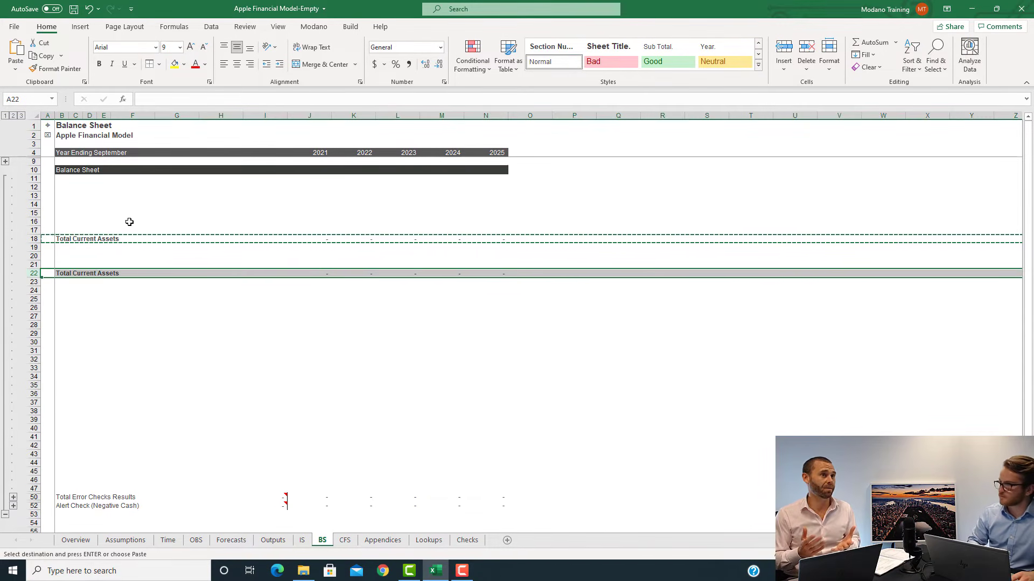
pyautogui.press('Up')
pyautogui.press('Up')
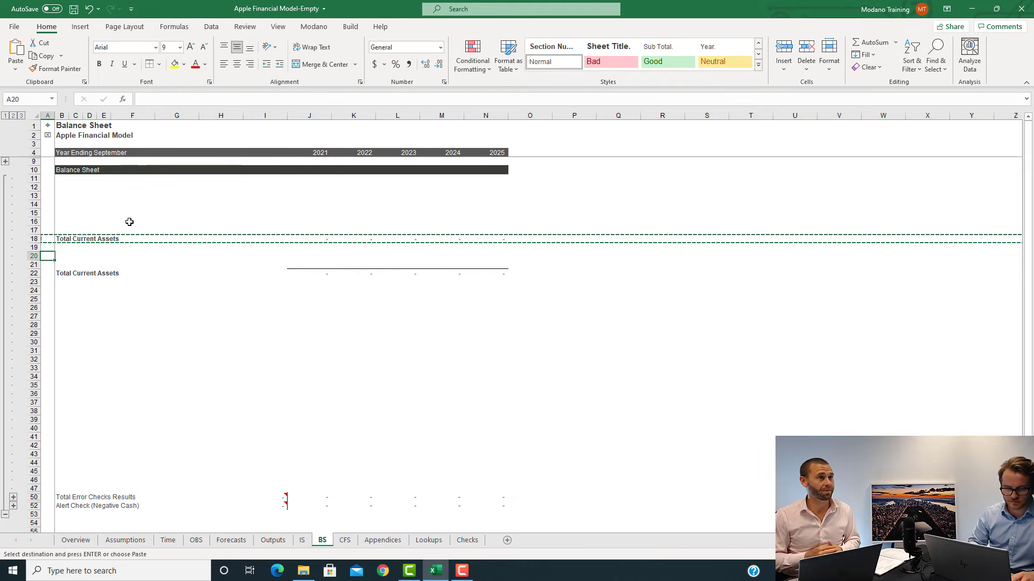
pyautogui.press('Down')
pyautogui.press('Down')
pyautogui.press('Right')
pyautogui.press('F2')
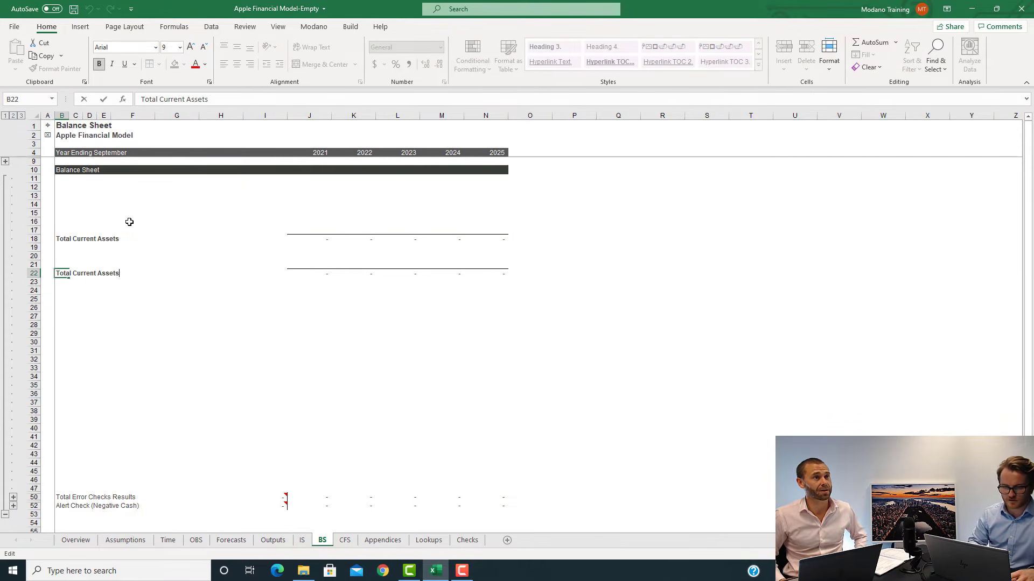
pyautogui.press('Escape')
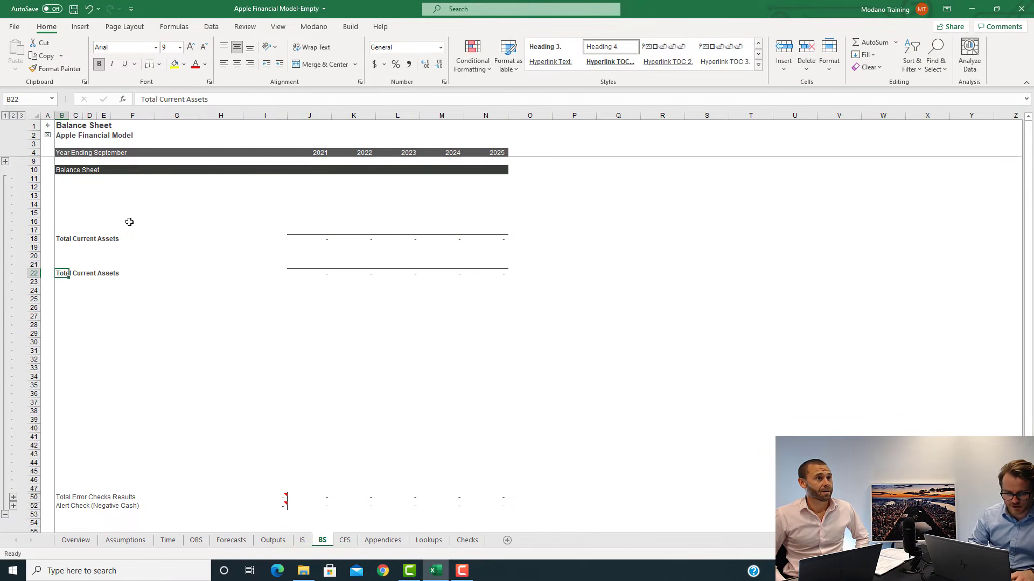
# Copy the Total Current Assets row again and select row 22 as its destination
pyautogui.press('Left')
pyautogui.press('Up')
pyautogui.press('Up')
pyautogui.press('Up')
pyautogui.press('Up')
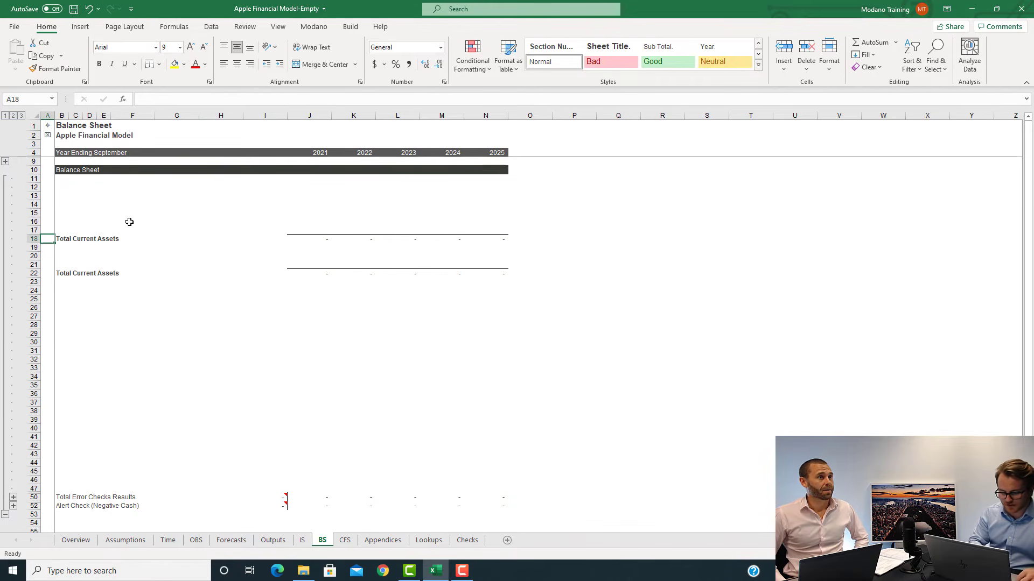
pyautogui.hotkey('shift', 'space')
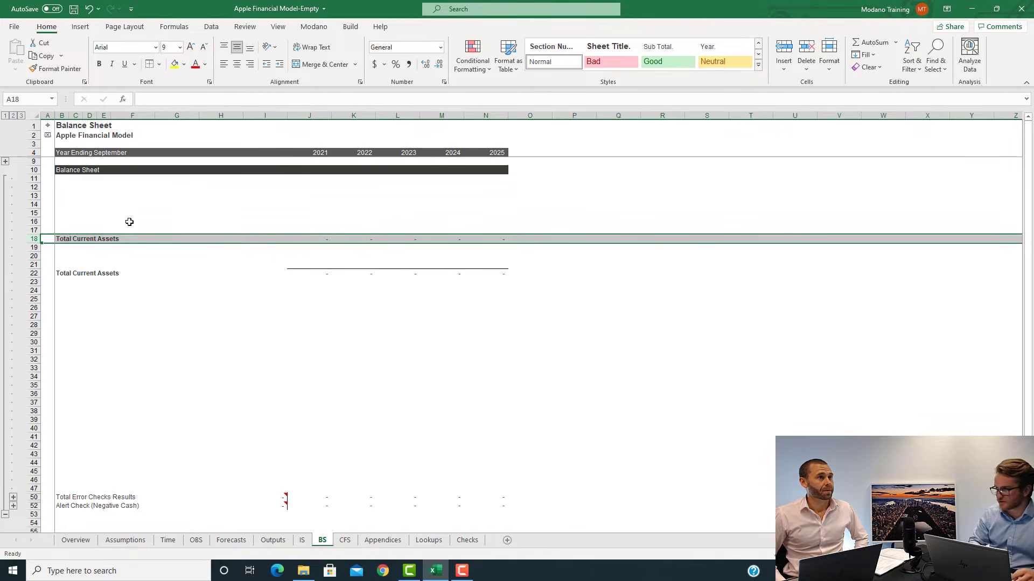
pyautogui.hotkey('ctrl', 'c')
pyautogui.press('Down')
pyautogui.press('Down')
pyautogui.press('Down')
pyautogui.press('Down')
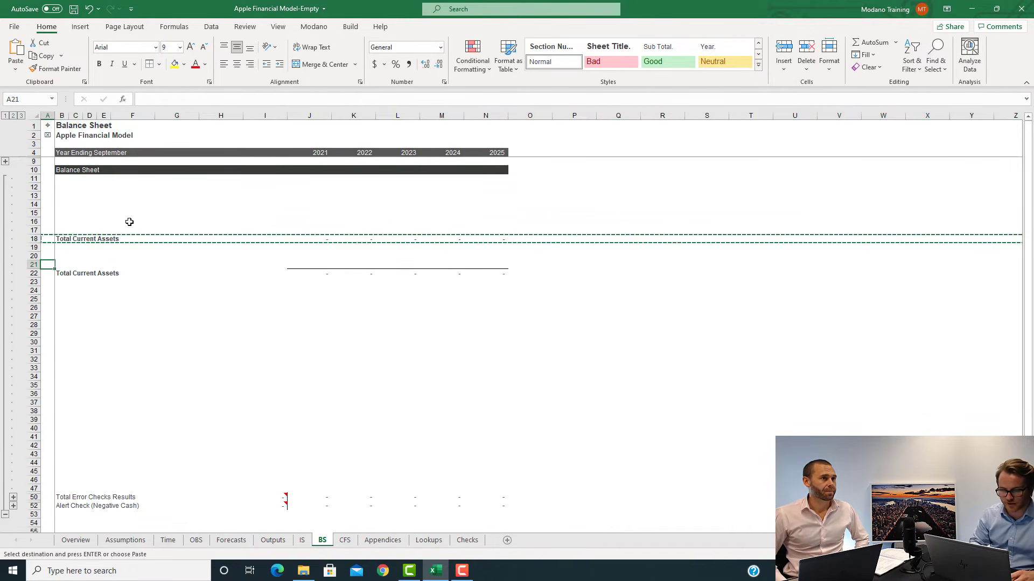
pyautogui.hotkey('shift', 'space')
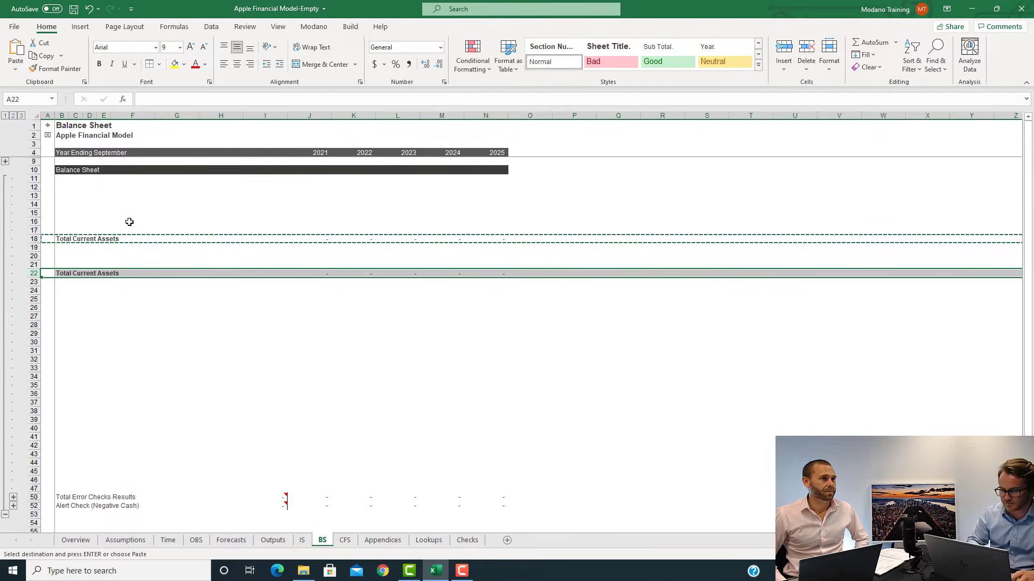
# Change the label in B22 to "Total Non-Current Assets"
pyautogui.press('Right')
pyautogui.press('F2')
pyautogui.hotkey('ctrl', 'Left')
pyautogui.hotkey('ctrl', 'Left')
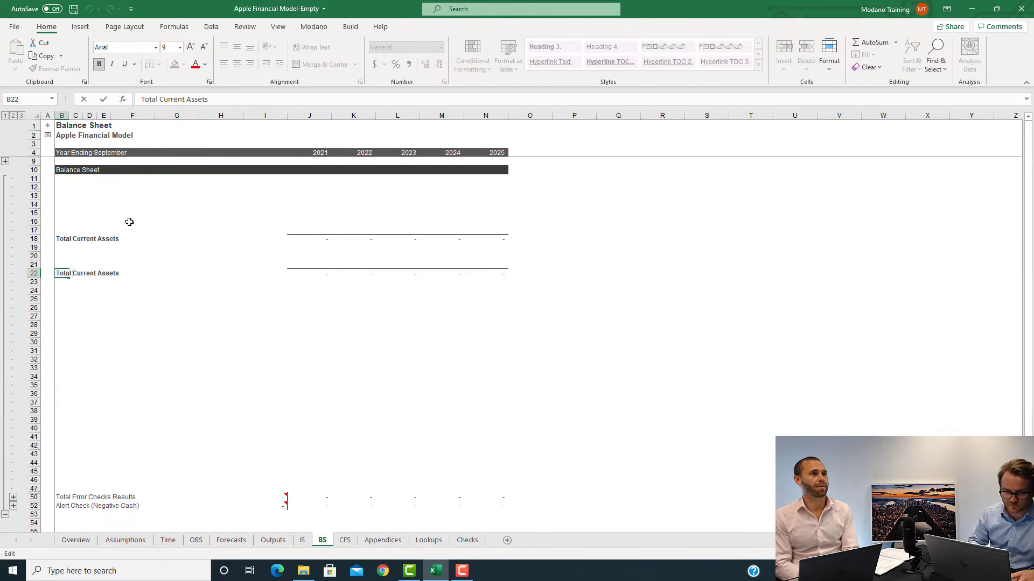
pyautogui.write('non-')
pyautogui.hotkey('ctrl', 'Return')
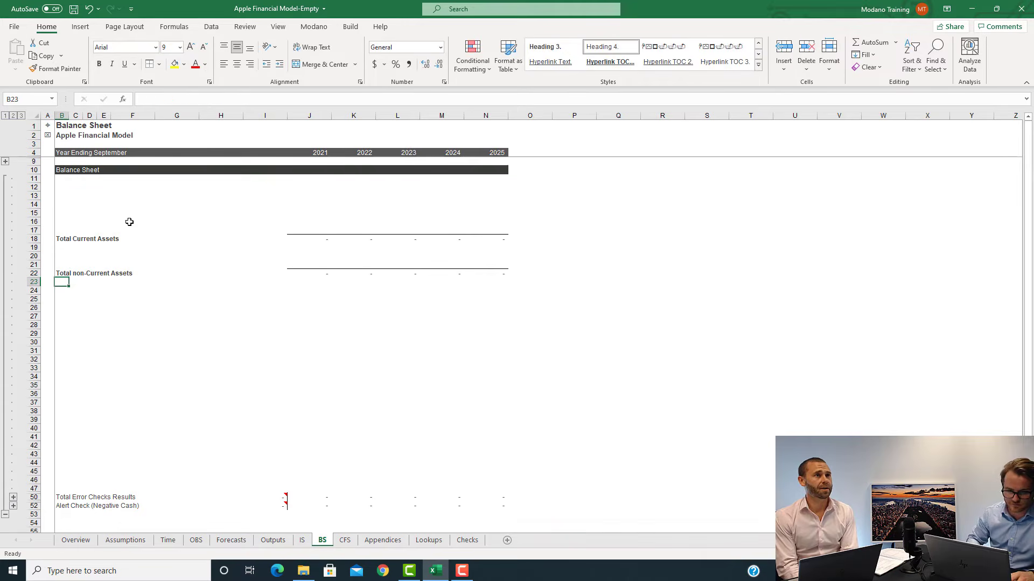
pyautogui.press('F2')
pyautogui.hotkey('ctrl', 'Left')
pyautogui.hotkey('ctrl', 'Left')
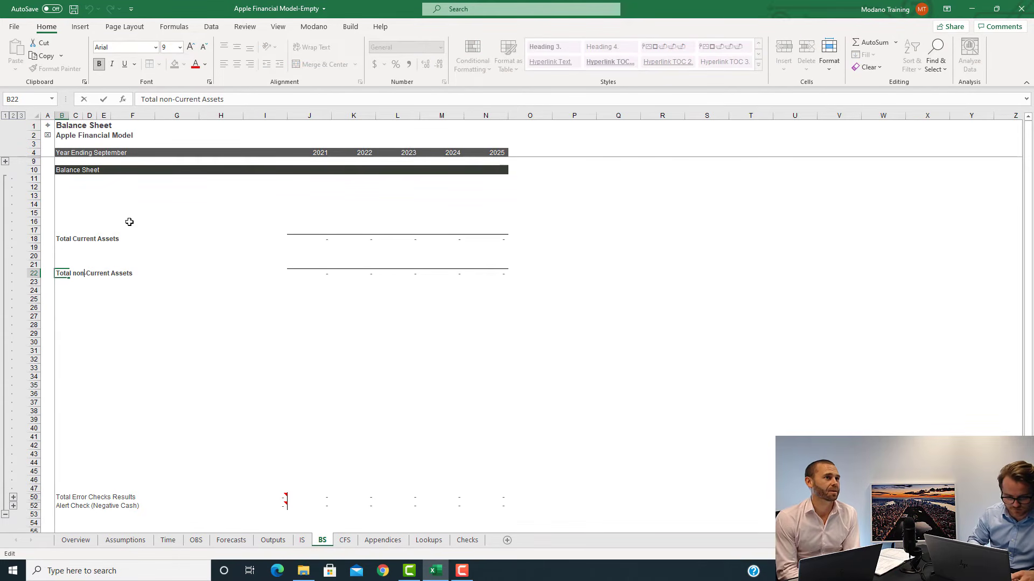
pyautogui.press('Delete')
pyautogui.write('N')
pyautogui.press('Return')
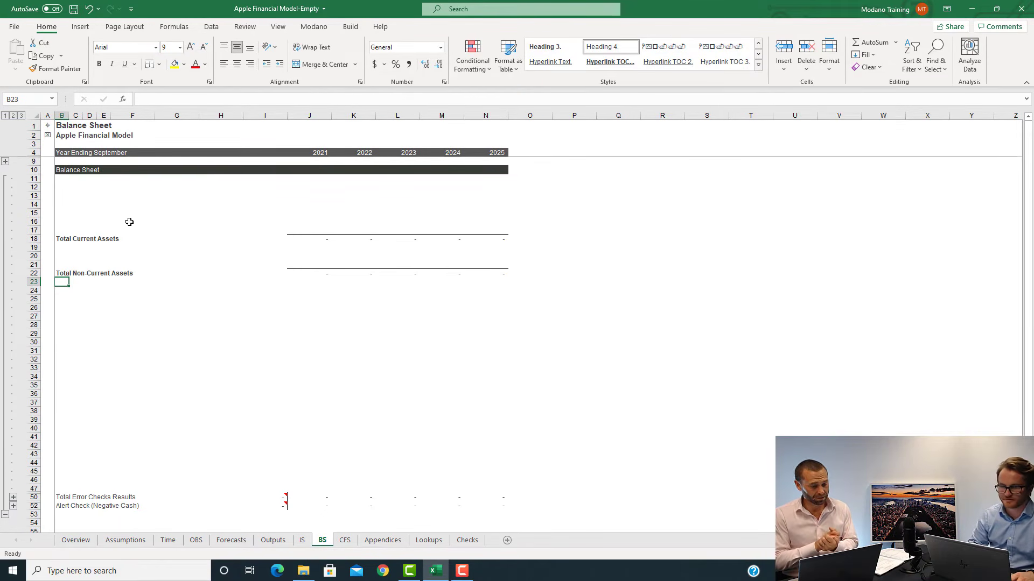
# Copy the entire Total Non-Current Assets row to row 24
pyautogui.press('Down')
pyautogui.press('Left')
pyautogui.press('Up')
pyautogui.press('Up')
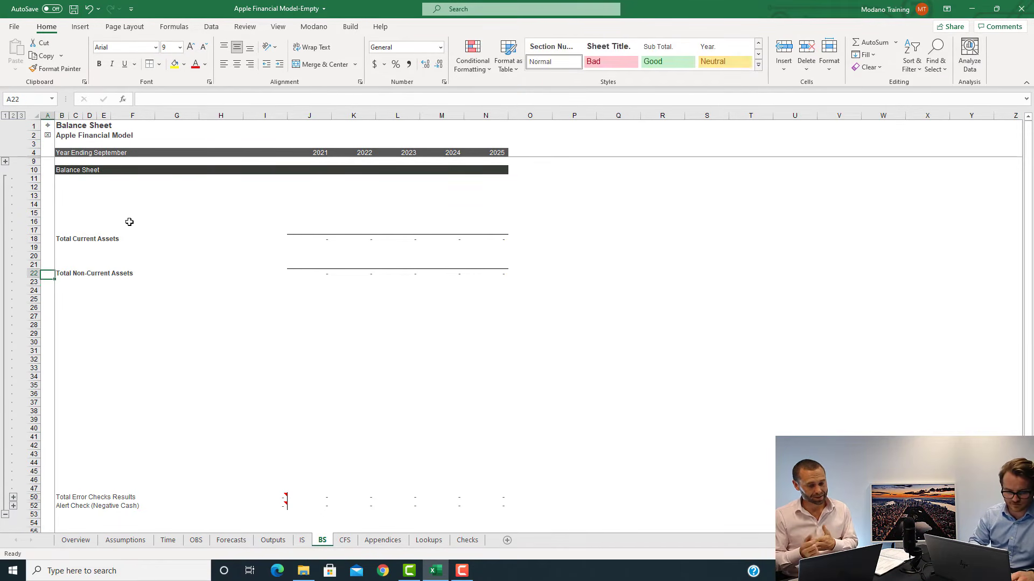
pyautogui.hotkey('shift', 'space')
pyautogui.hotkey('ctrl', 'c')
pyautogui.press('Down')
pyautogui.press('Down')
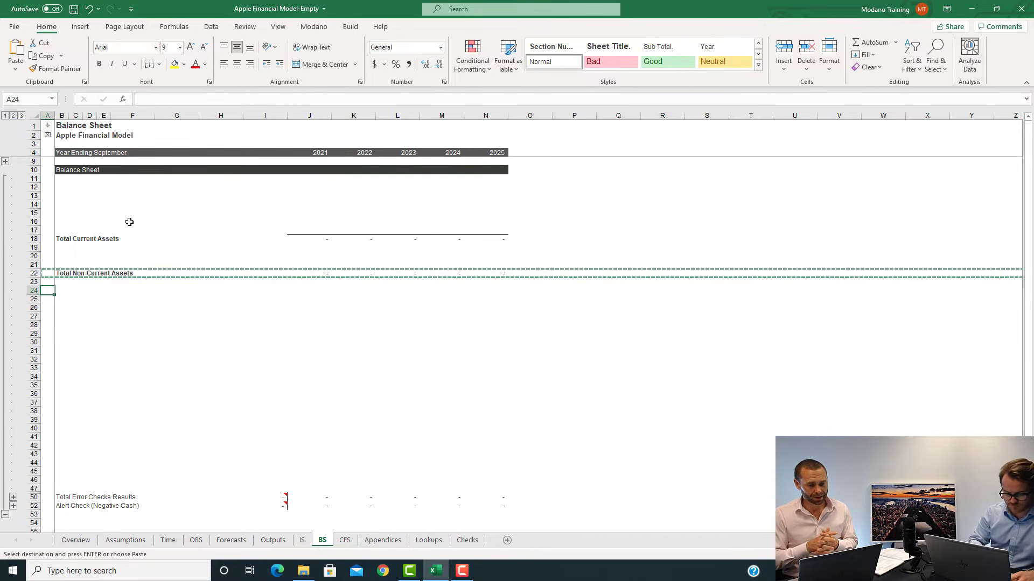
pyautogui.hotkey('shift', 'space')
pyautogui.hotkey('ctrl', 'v')
# Change the label in B24 to "Total Assets" and go to that row's 2021 cell
pyautogui.press('Right')
pyautogui.press('F2')
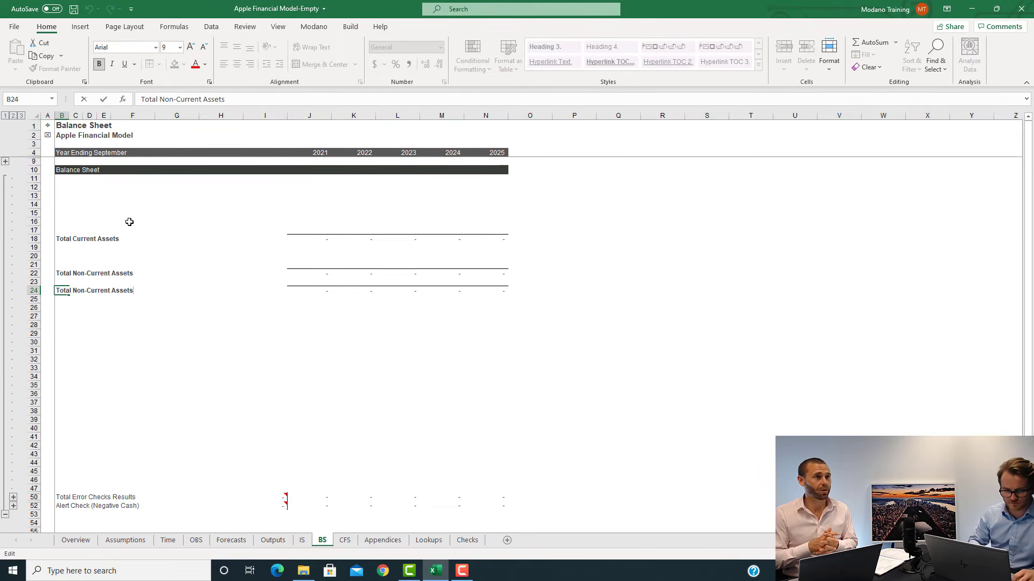
pyautogui.hotkey('ctrl', 'Left')
pyautogui.hotkey('ctrl', 'shift', 'Left')
pyautogui.hotkey('ctrl', 'shift', 'Left')
pyautogui.press('Delete')
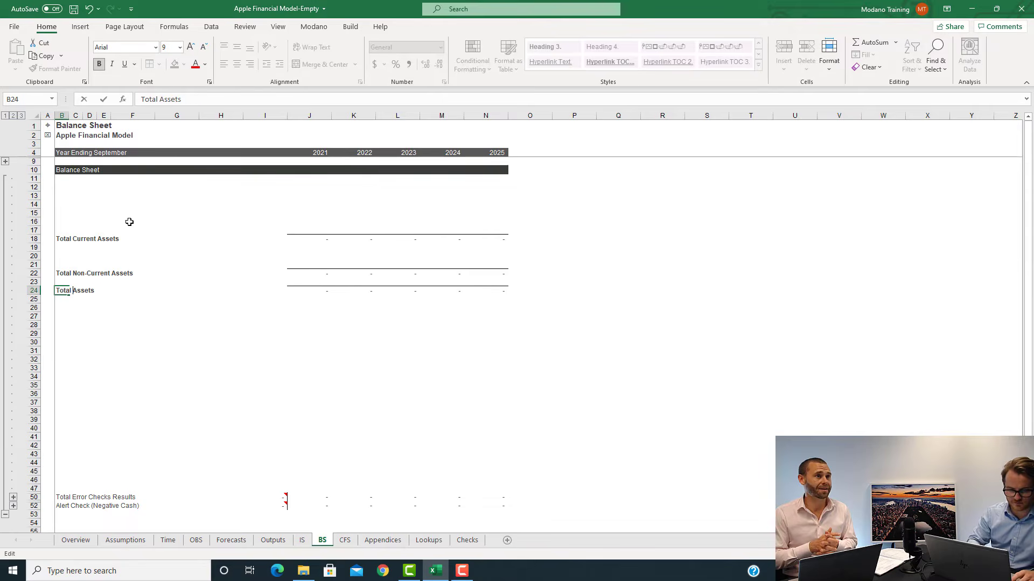
pyautogui.press('Return')
pyautogui.hotkey('ctrl', 'Right')
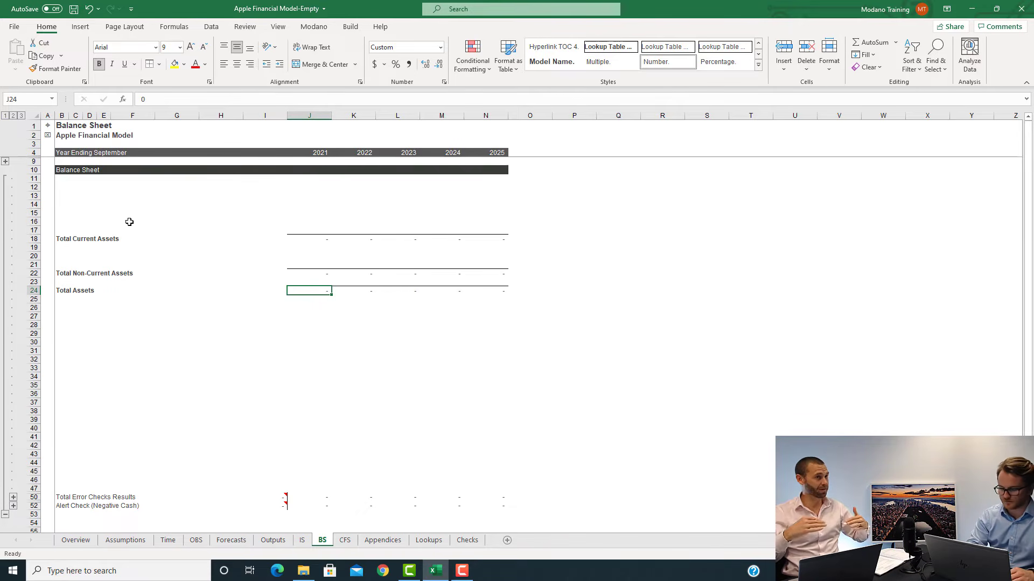
pyautogui.hotkey('alt', 'h')
pyautogui.press('b')
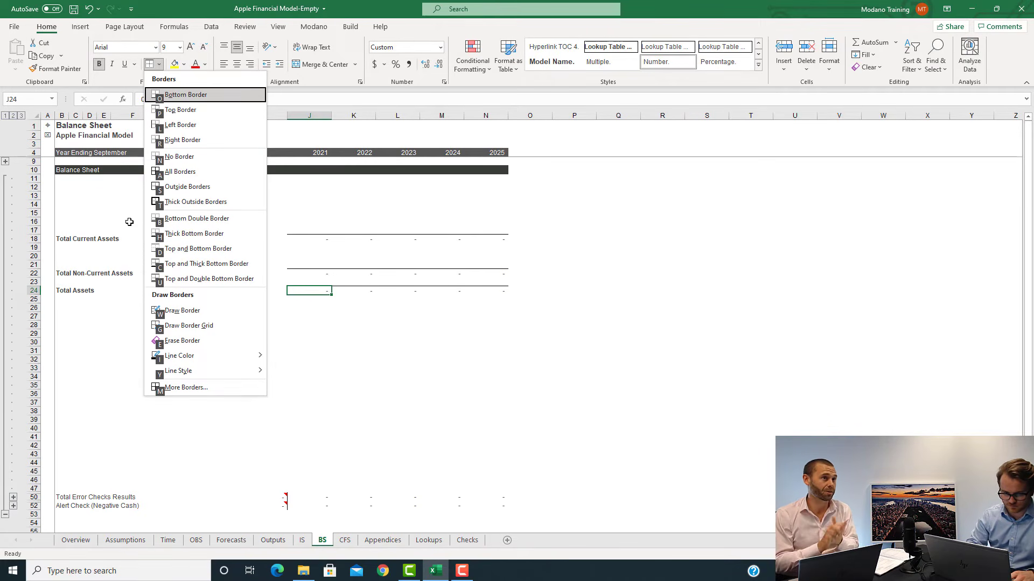
pyautogui.press('Escape')
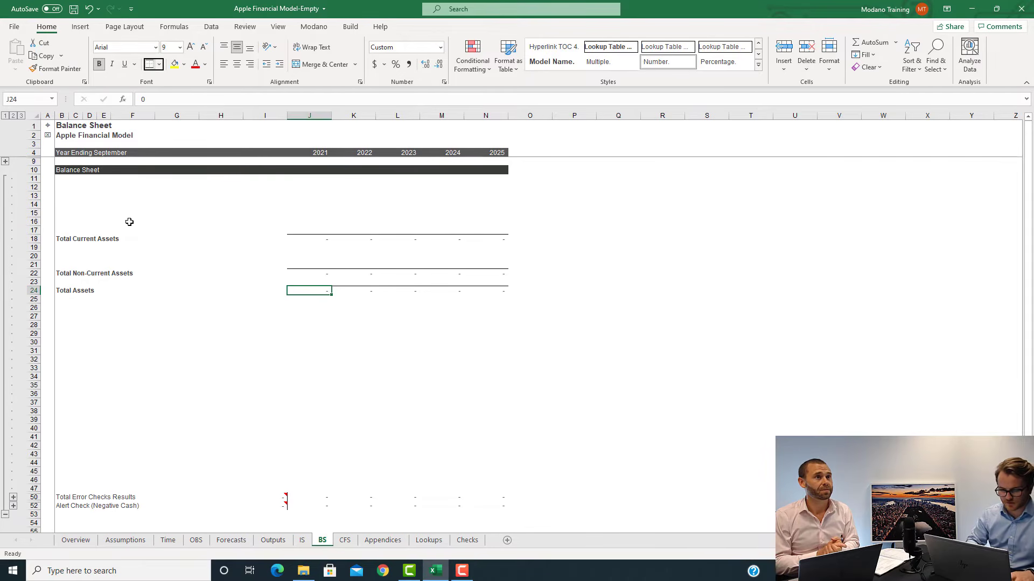
# Apply a top and bottom border to the 2021 Total Assets cell and fill it right through 2025
pyautogui.click(159, 64)
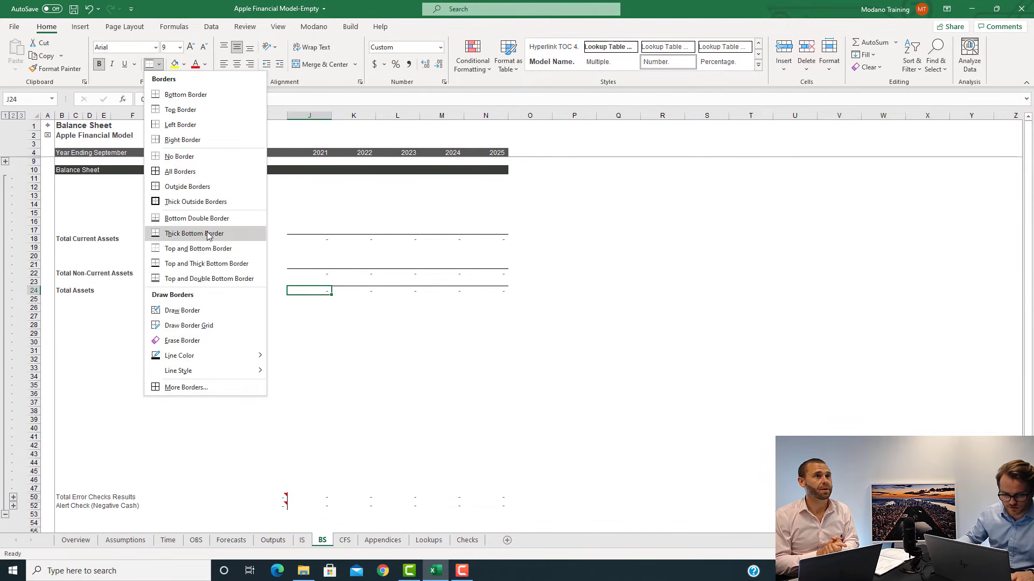
pyautogui.click(224, 255)
pyautogui.hotkey('ctrl', 'shift', 'Right')
pyautogui.hotkey('ctrl', 'r')
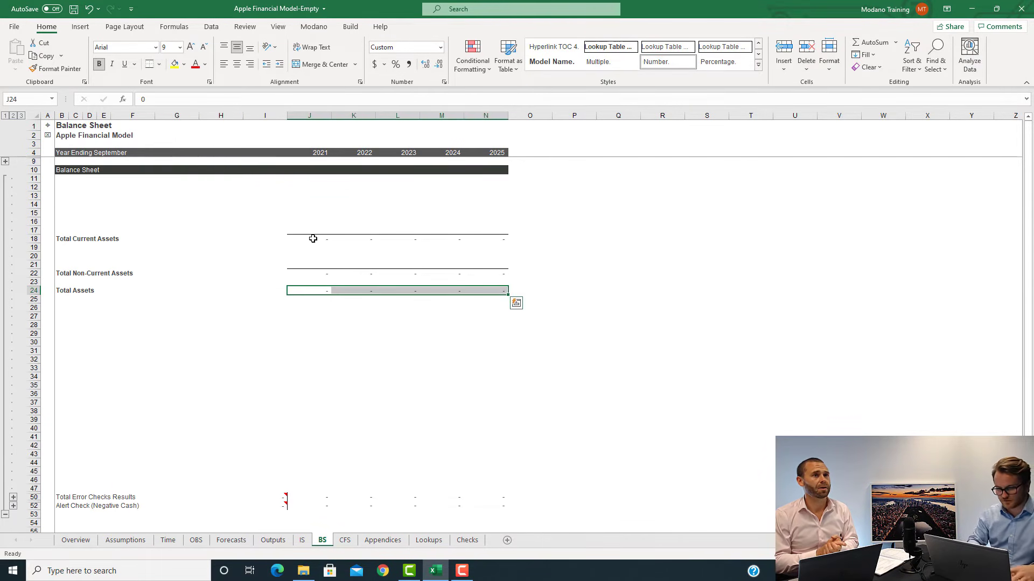
pyautogui.press('Left')
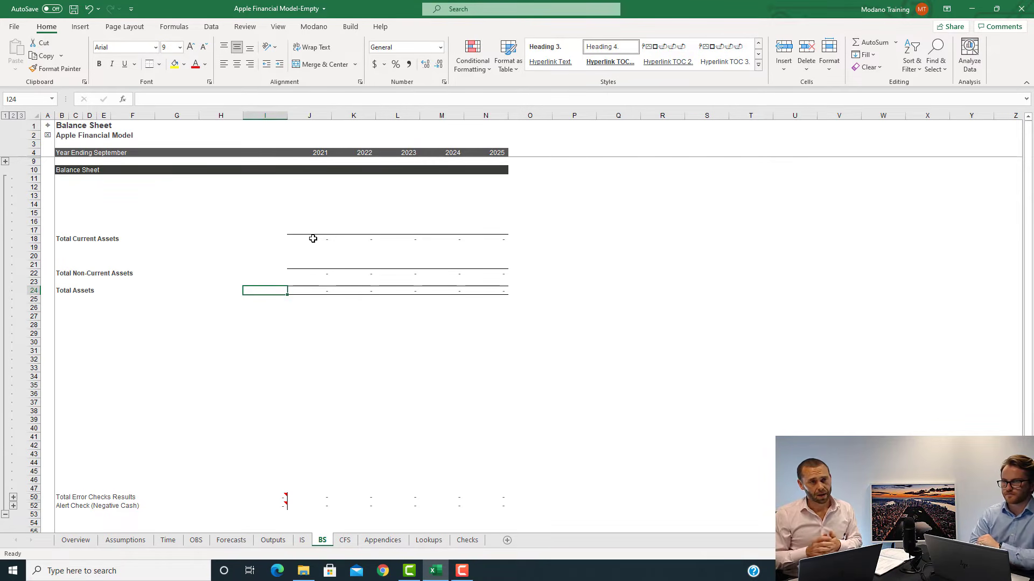
# Enter =J18+J22 as the 2021 Total Assets formula in J24 and fill it right through 2025
pyautogui.press('Right')
pyautogui.write('=')
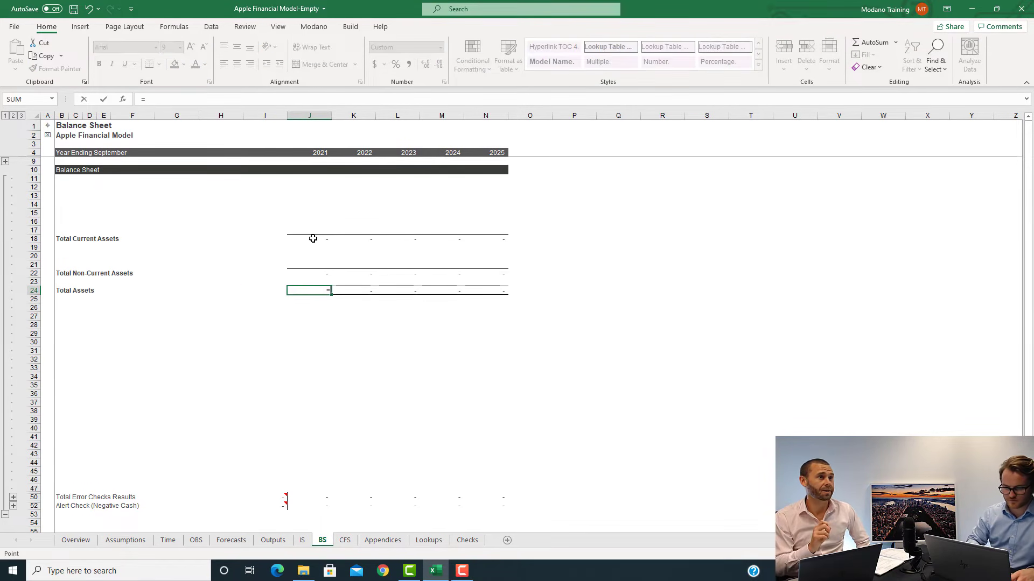
pyautogui.click(312, 238)
pyautogui.write('+J22')
pyautogui.press('Return')
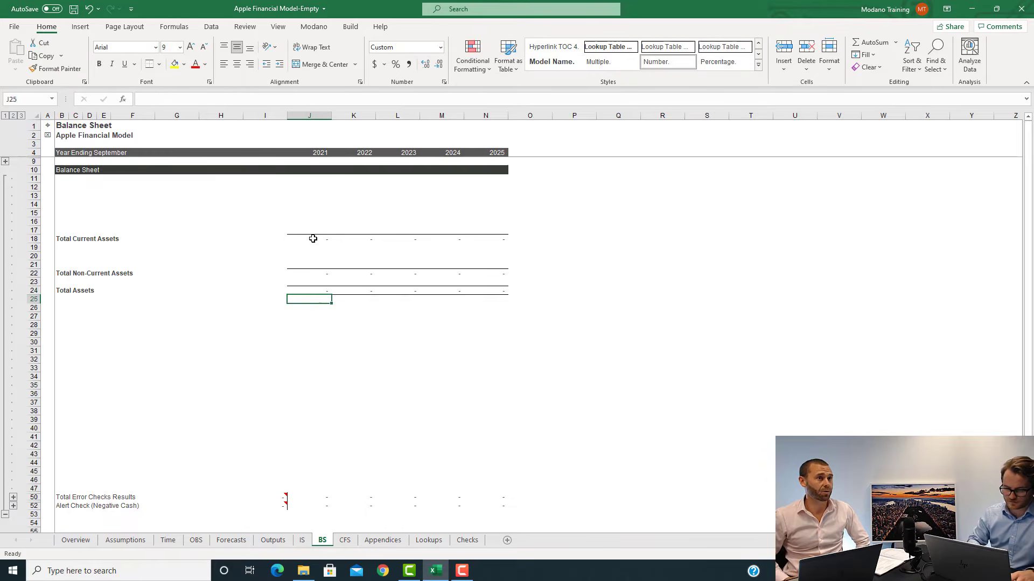
pyautogui.press('Up')
pyautogui.hotkey('ctrl', 'shift', 'Right')
pyautogui.press('Left')
pyautogui.press('Right')
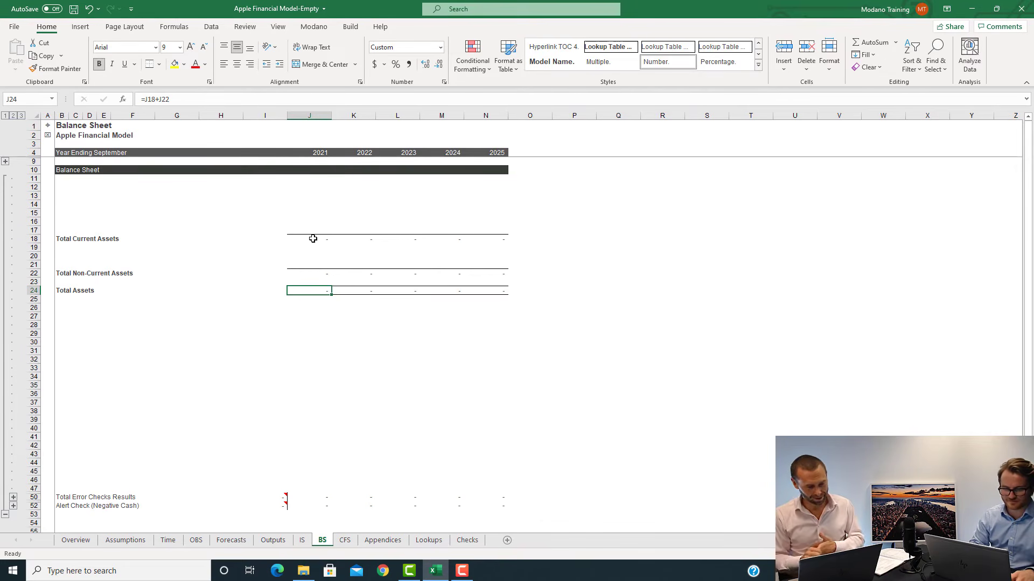
# Copy the entire Total Current Assets row to row 31
pyautogui.hotkey('ctrl', 'Left')
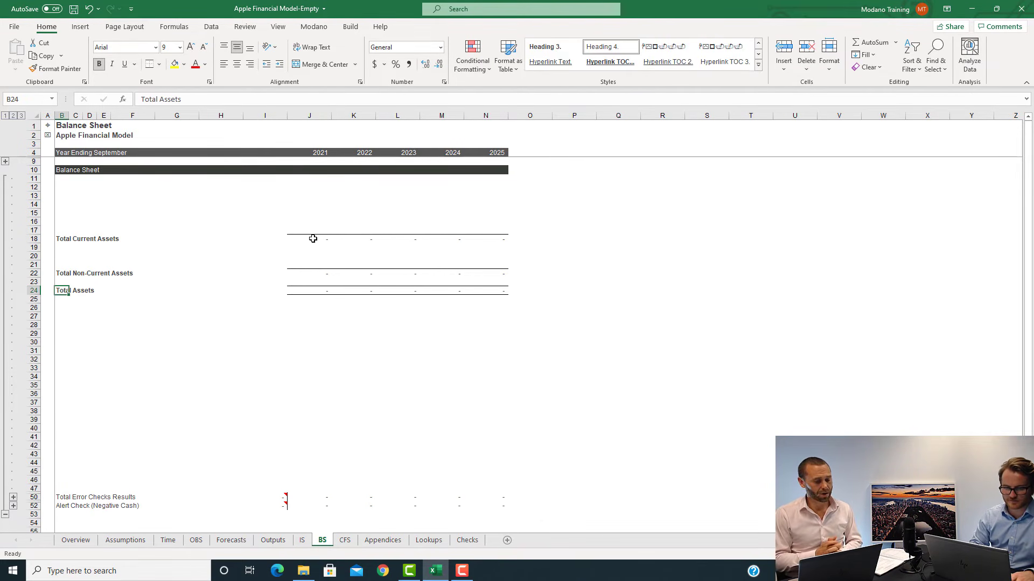
pyautogui.hotkey('ctrl', 'Up')
pyautogui.hotkey('ctrl', 'Up')
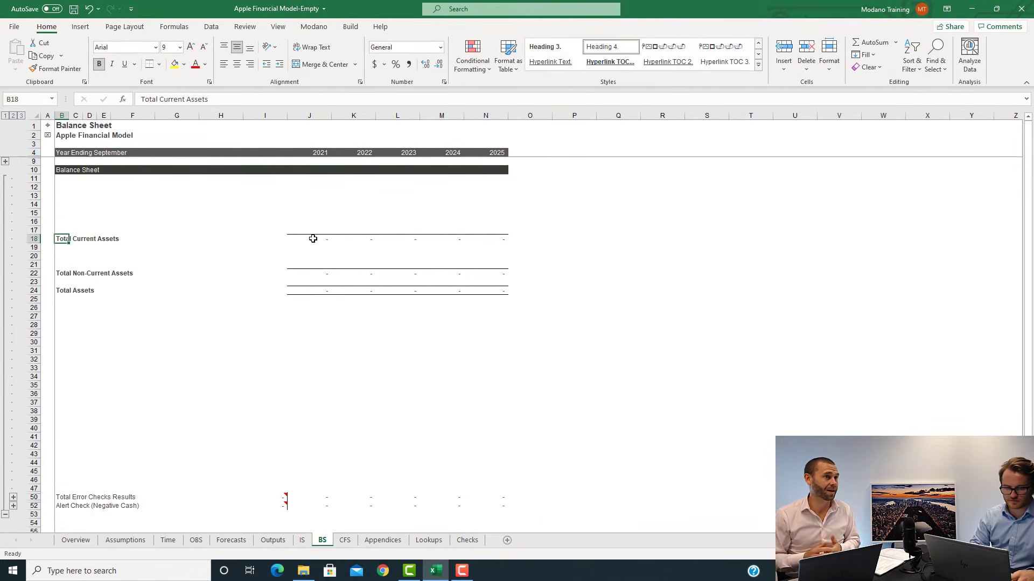
pyautogui.hotkey('shift', 'space')
pyautogui.hotkey('ctrl', 'c')
pyautogui.press('Down')
pyautogui.press('Down')
pyautogui.press('Down')
pyautogui.press('Down')
pyautogui.press('Down')
pyautogui.press('Down')
pyautogui.press('Down')
pyautogui.press('Down')
pyautogui.press('Down')
pyautogui.press('Down')
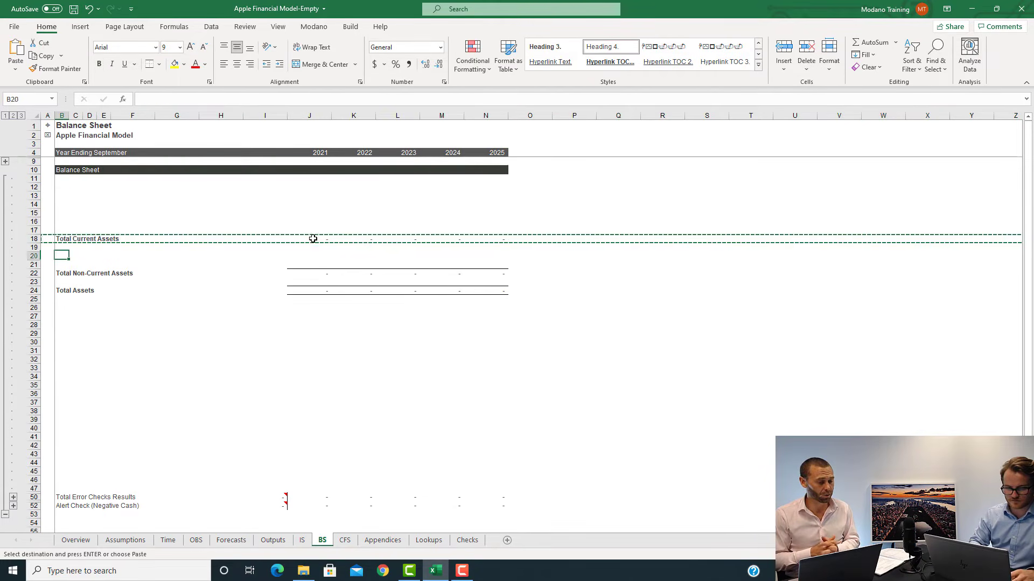
pyautogui.press('Down')
pyautogui.press('Down')
pyautogui.press('Down')
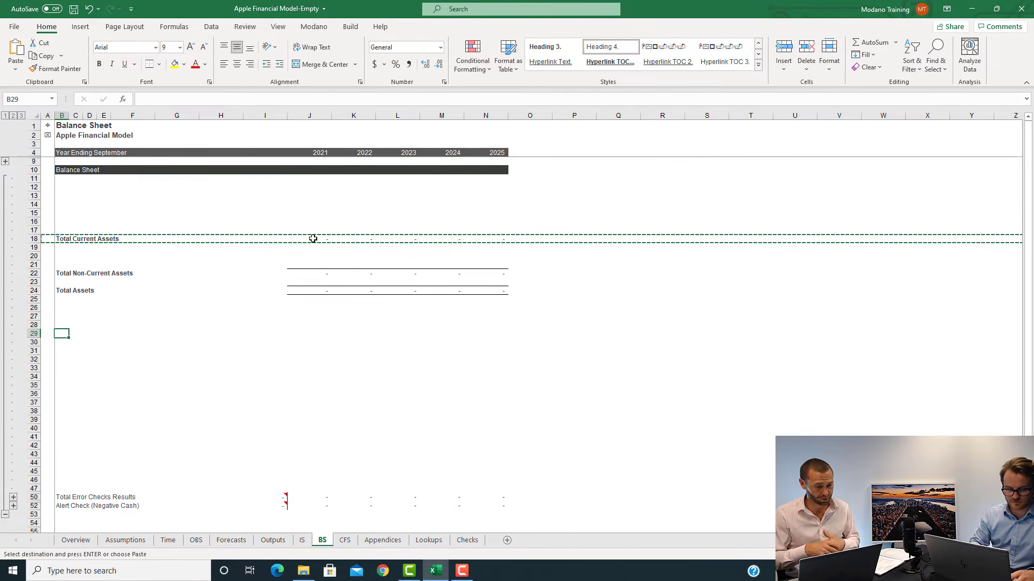
pyautogui.hotkey('shift', 'space')
pyautogui.hotkey('ctrl', 'v')
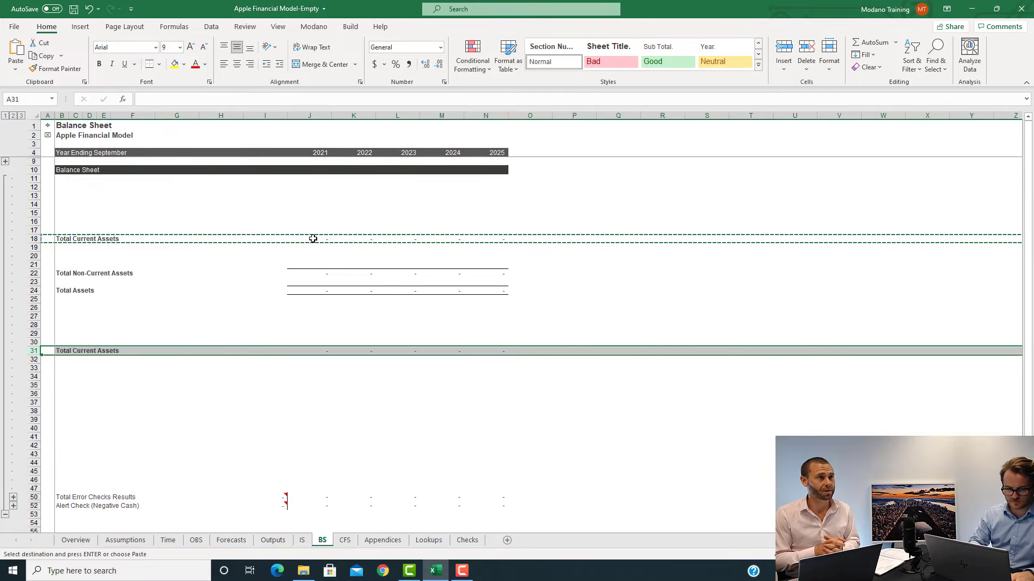
# Change the label in B31 to "Total Current Liabilities"
pyautogui.press('Right')
pyautogui.press('F2')
pyautogui.hotkey('ctrl', 'Left')
pyautogui.hotkey('ctrl', 'shift', 'Right')
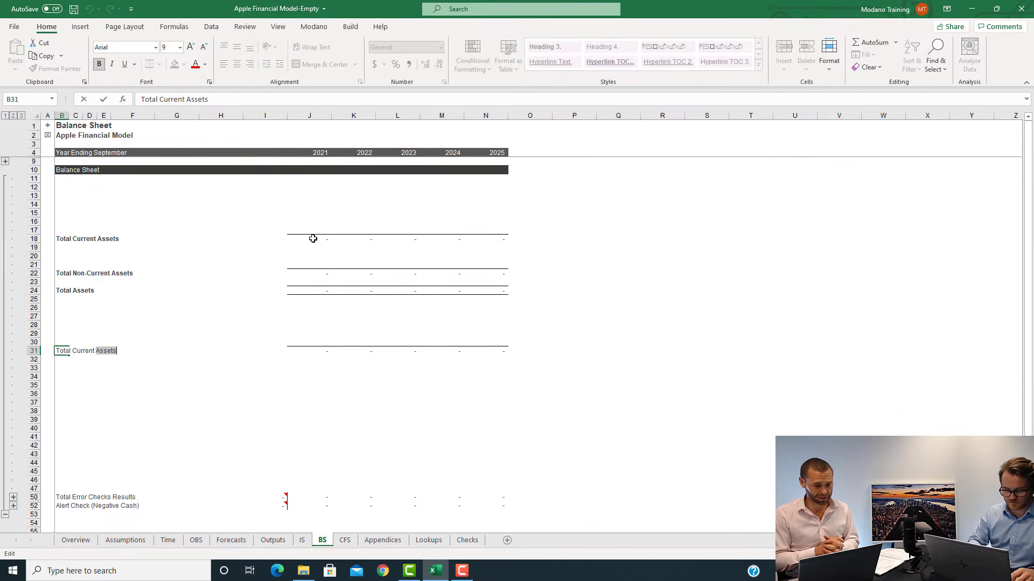
pyautogui.write('Liabilities')
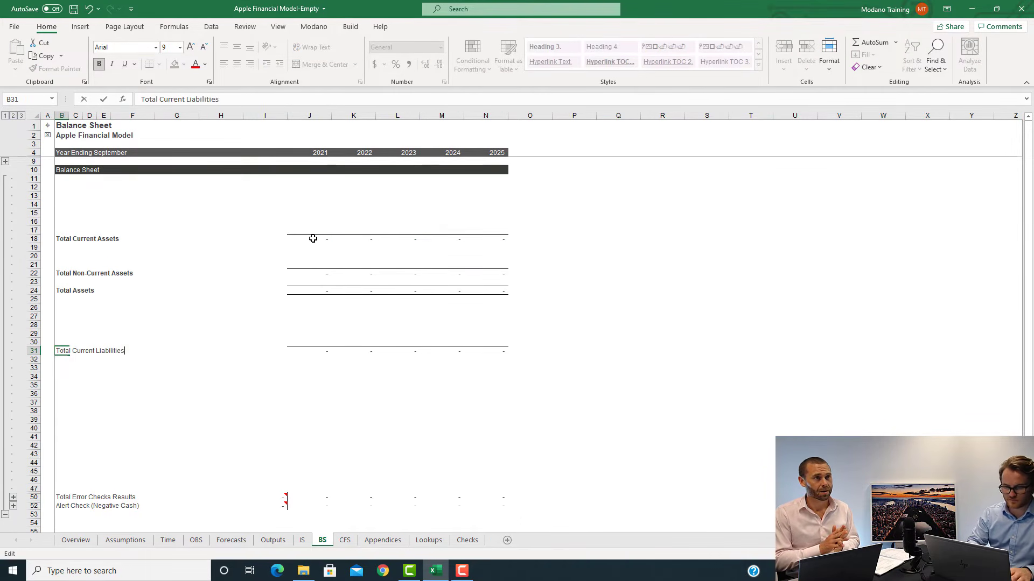
pyautogui.hotkey('ctrl', 'Return')
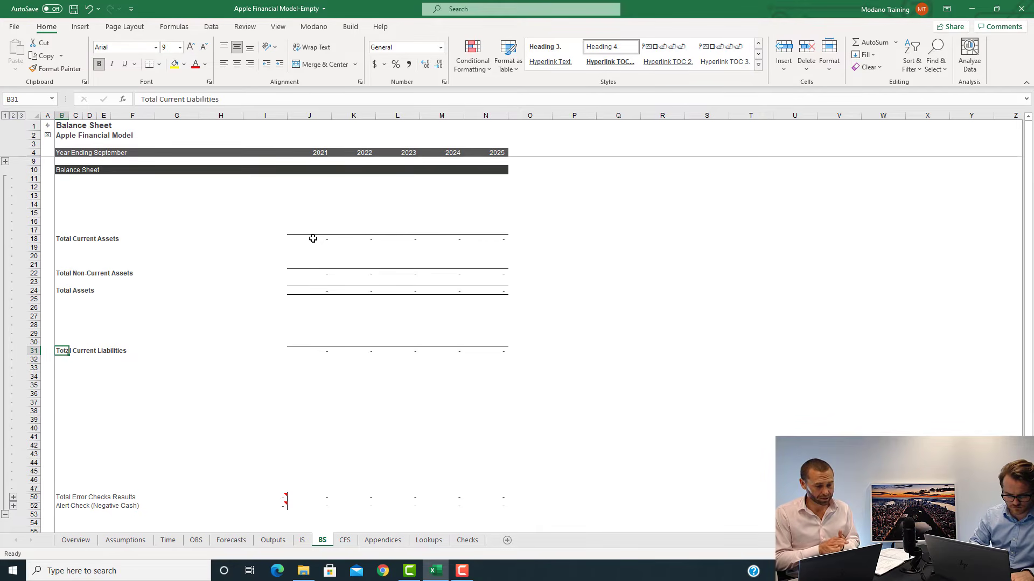
# Copy the entire Total Non-Current Assets row to row 35
pyautogui.hotkey('ctrl', 'Up')
pyautogui.hotkey('ctrl', 'Up')
pyautogui.hotkey('ctrl', 'Up')
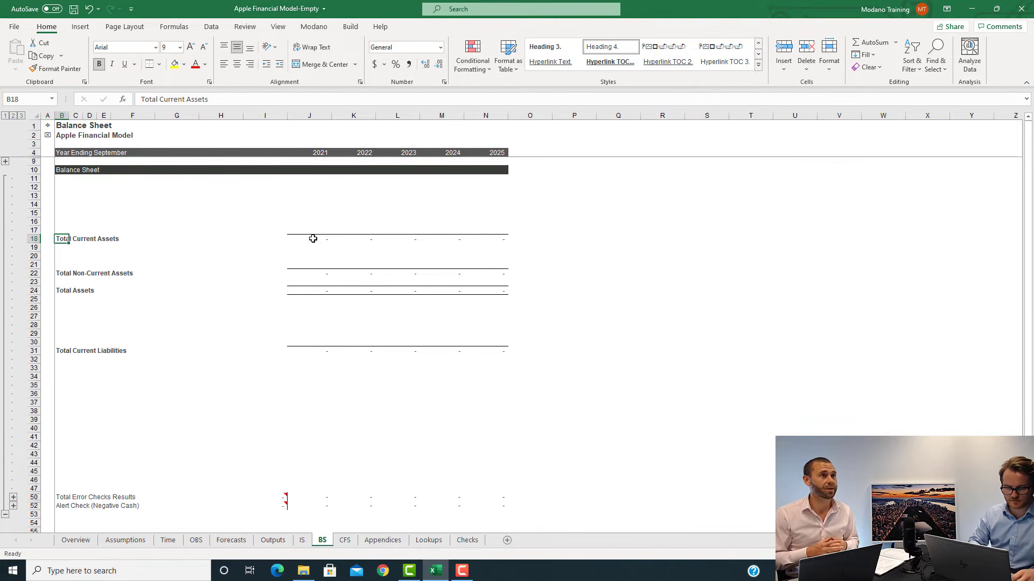
pyautogui.press('Down')
pyautogui.press('Down')
pyautogui.press('Down')
pyautogui.press('Down')
pyautogui.hotkey('shift', 'space')
pyautogui.hotkey('ctrl', 'c')
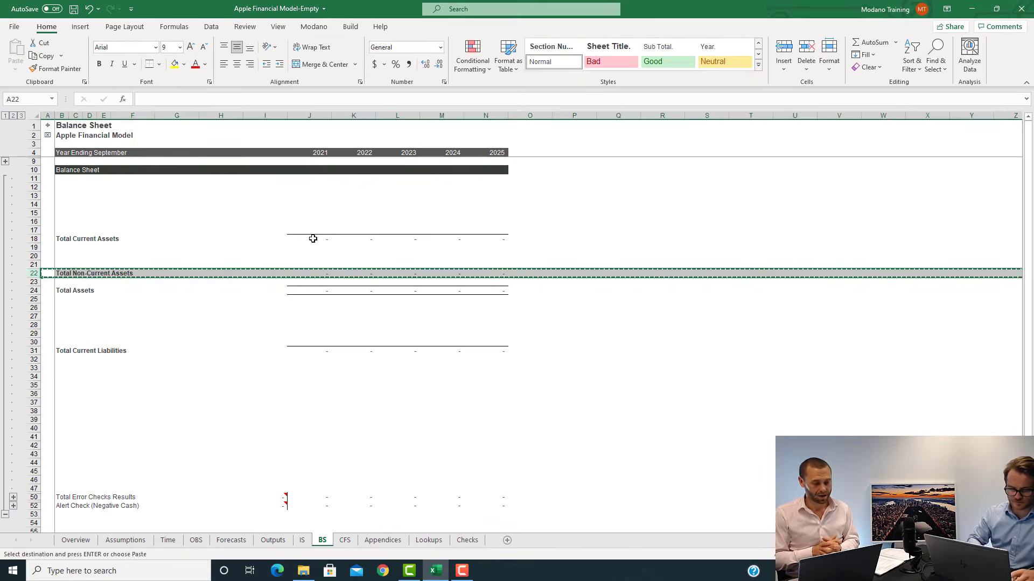
pyautogui.hotkey('ctrl', 'Down')
pyautogui.hotkey('ctrl', 'Down')
pyautogui.hotkey('ctrl', 'Down')
pyautogui.hotkey('ctrl', 'Up')
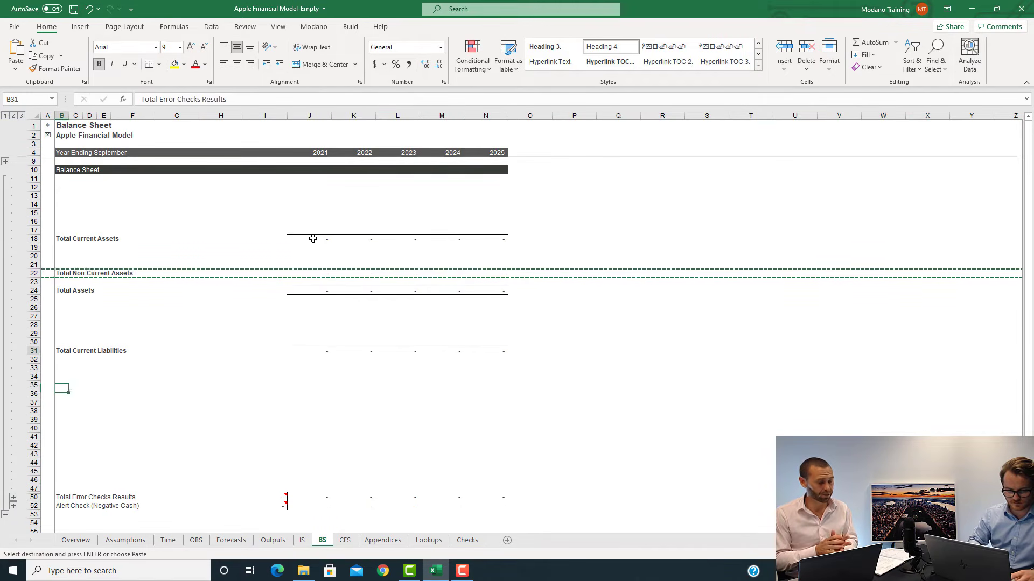
pyautogui.press('Down')
pyautogui.press('Down')
pyautogui.press('Down')
pyautogui.press('Down')
pyautogui.press('Left')
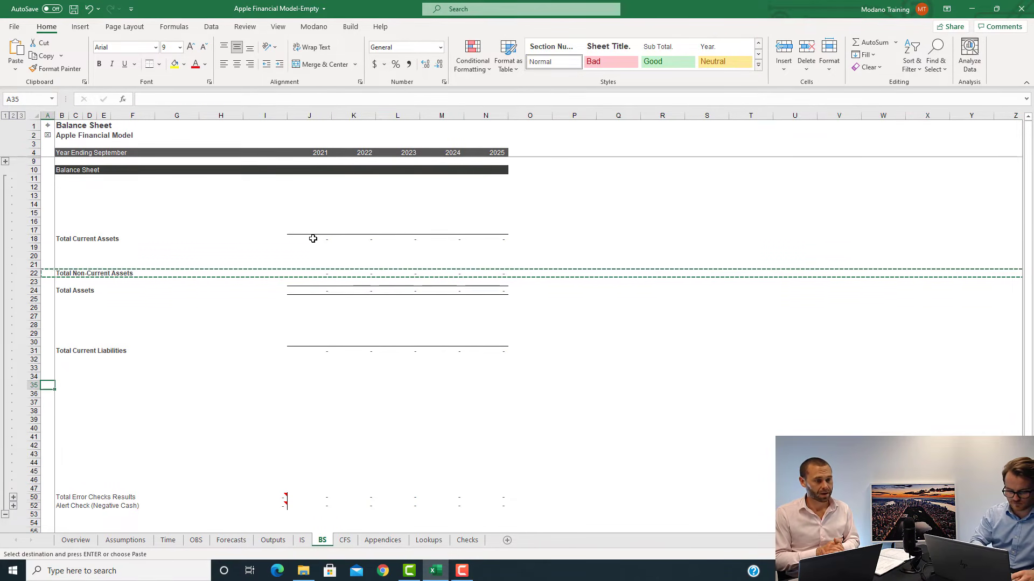
pyautogui.hotkey('ctrl', 'v')
# Change the label in B35 to "Total Non-Current Liabilities"
pyautogui.press('F2')
pyautogui.hotkey('ctrl', 'shift', 'Left')
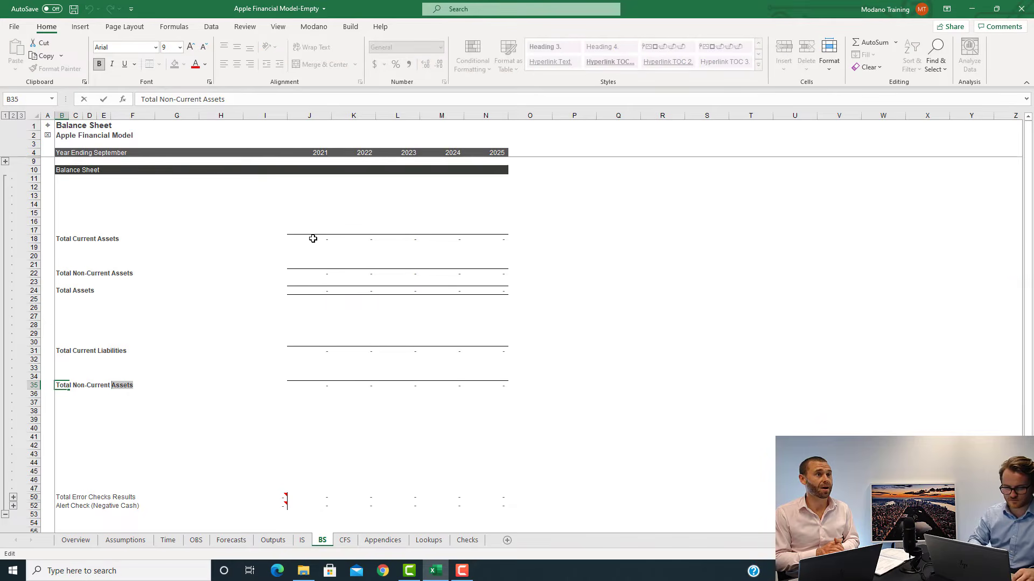
pyautogui.press('BackSpace')
pyautogui.write('Liabilities')
pyautogui.hotkey('ctrl', 'Return')
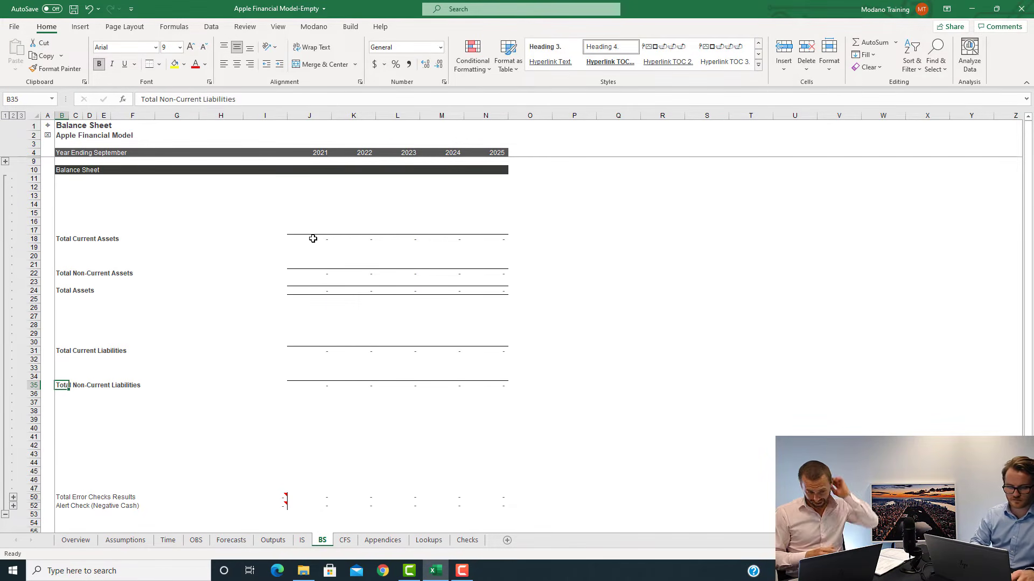
# Copy the entire Total Assets row to row 37
pyautogui.hotkey('ctrl', 'Up')
pyautogui.hotkey('ctrl', 'Up')
pyautogui.hotkey('ctrl', 'Up')
pyautogui.hotkey('ctrl', 'Down')
pyautogui.press('Left')
pyautogui.hotkey('shift', 'space')
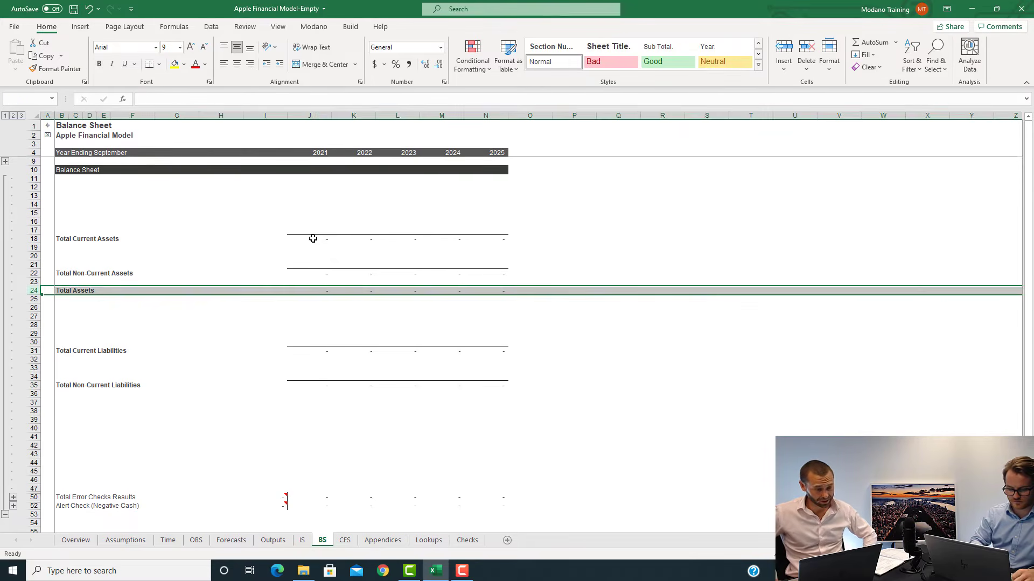
pyautogui.hotkey('ctrl', 'c')
pyautogui.press('Right')
pyautogui.hotkey('ctrl', 'Down')
pyautogui.hotkey('ctrl', 'Down')
pyautogui.hotkey('ctrl', 'Down')
pyautogui.hotkey('ctrl', 'Up')
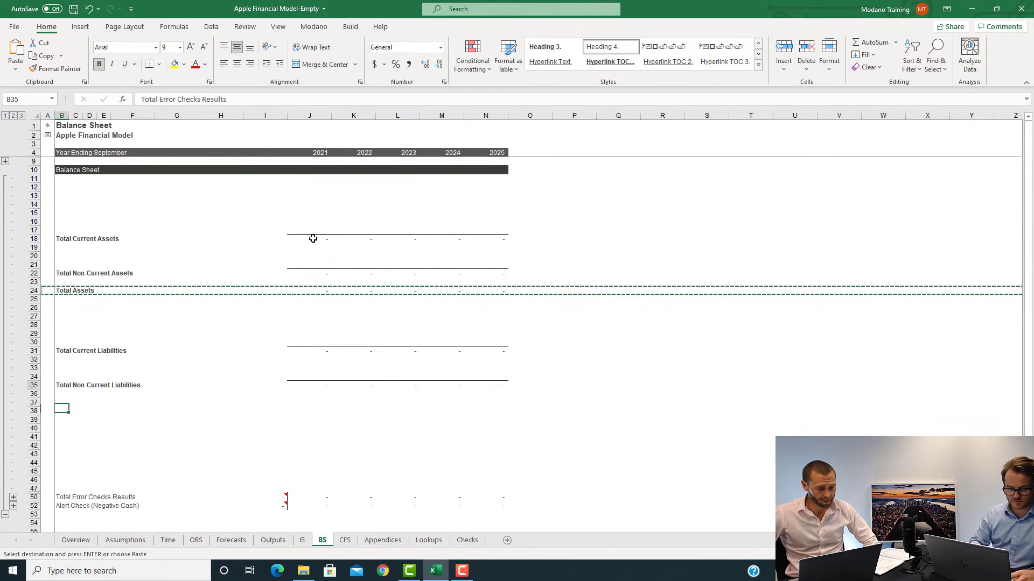
pyautogui.press('Down')
pyautogui.press('Down')
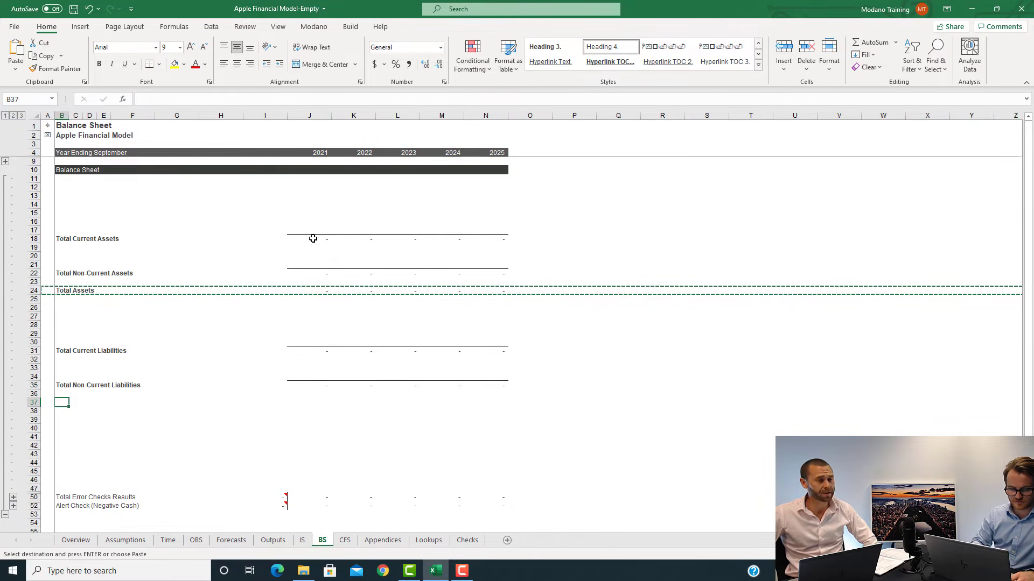
pyautogui.press('Left')
pyautogui.hotkey('shift', 'space')
pyautogui.hotkey('ctrl', 'v')
# Change the label in B37 to "Total Liabilities"
pyautogui.press('Right')
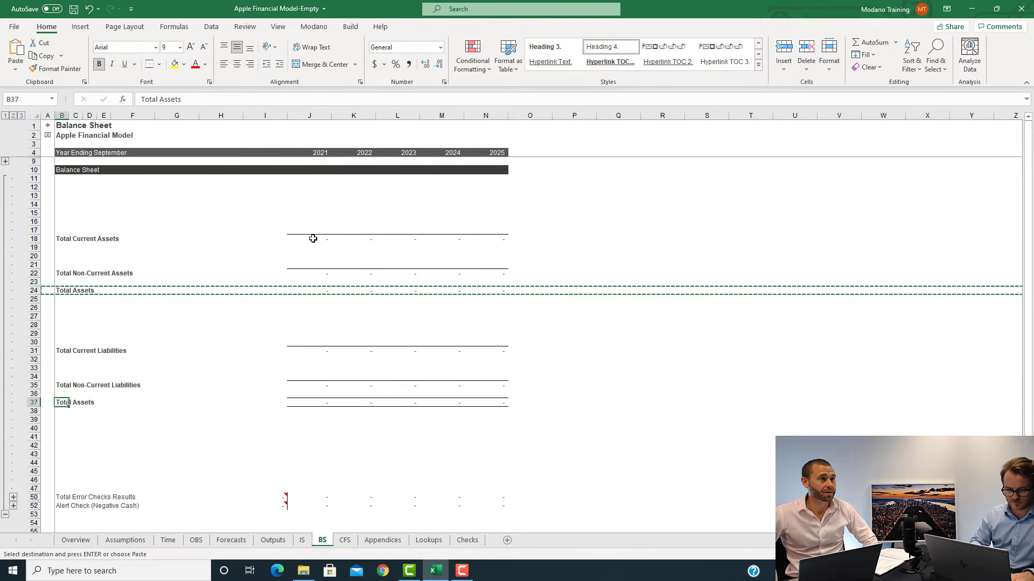
pyautogui.press('F2')
pyautogui.press('BackSpace')
pyautogui.press('BackSpace')
pyautogui.press('BackSpace')
pyautogui.press('BackSpace')
pyautogui.press('BackSpace')
pyautogui.press('BackSpace')
pyautogui.write('Liabi')
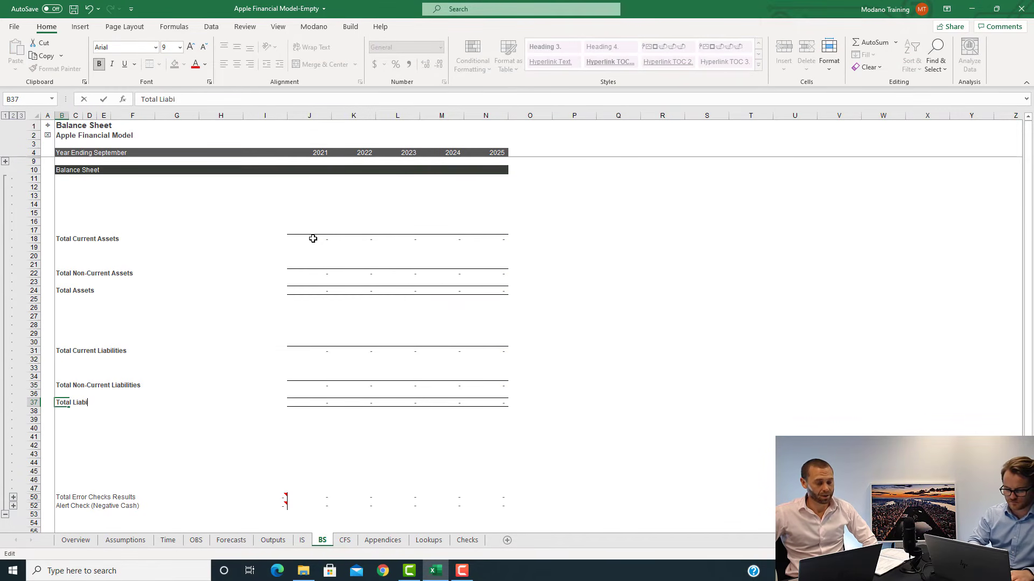
pyautogui.write('lities')
pyautogui.press('Return')
# Check which cells the 2021 Total Liabilities formula in J37 and the 2021 Total Assets formula in J24 refer to
pyautogui.press('Up')
pyautogui.hotkey('ctrl', 'Right')
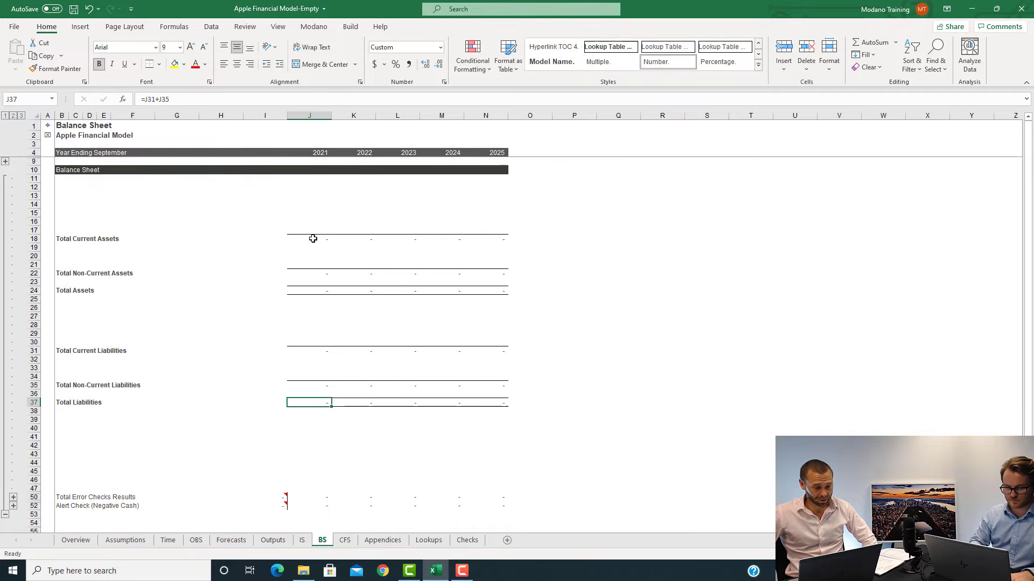
pyautogui.press('F2')
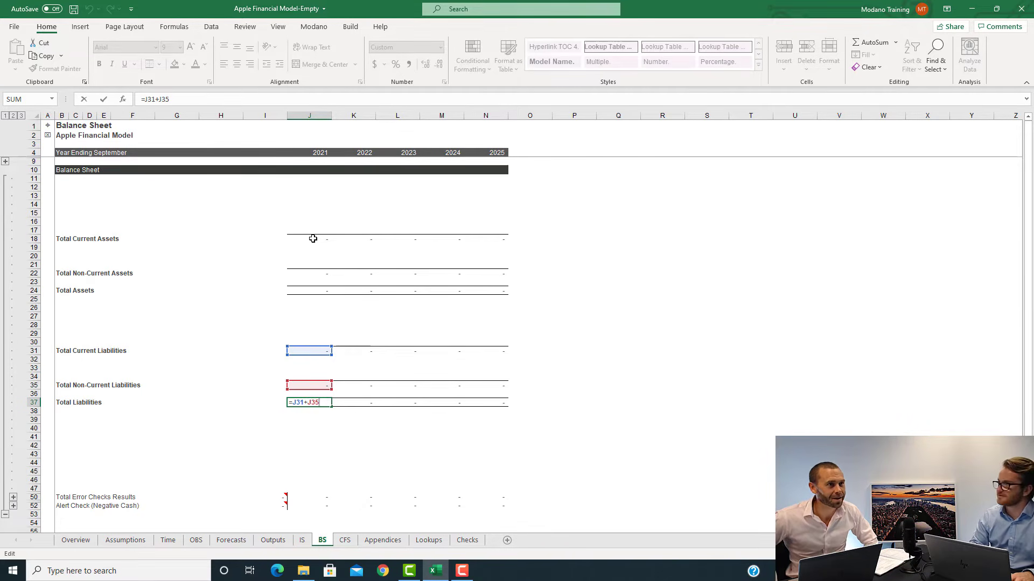
pyautogui.hotkey('ctrl', 'Return')
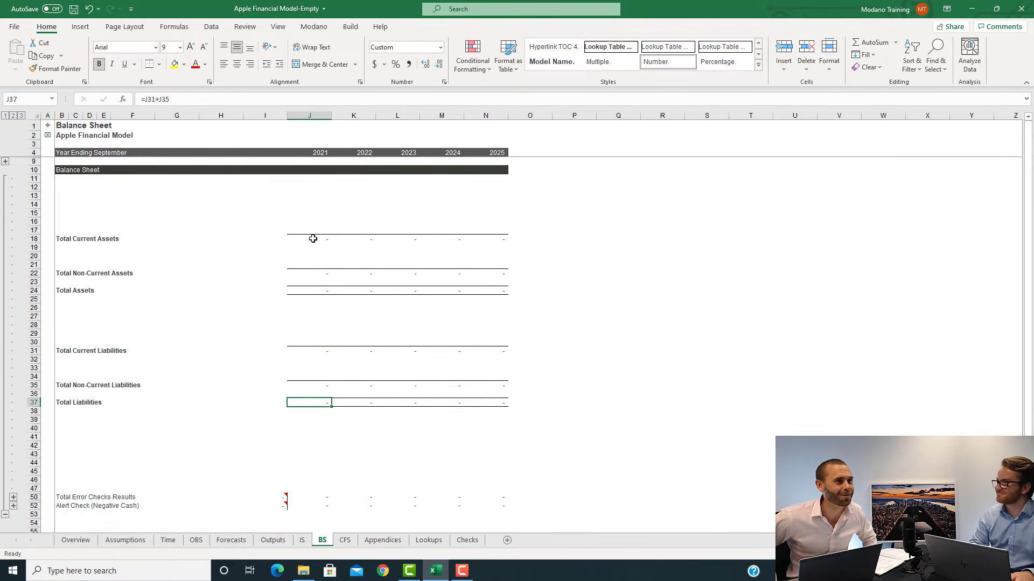
pyautogui.press('F2')
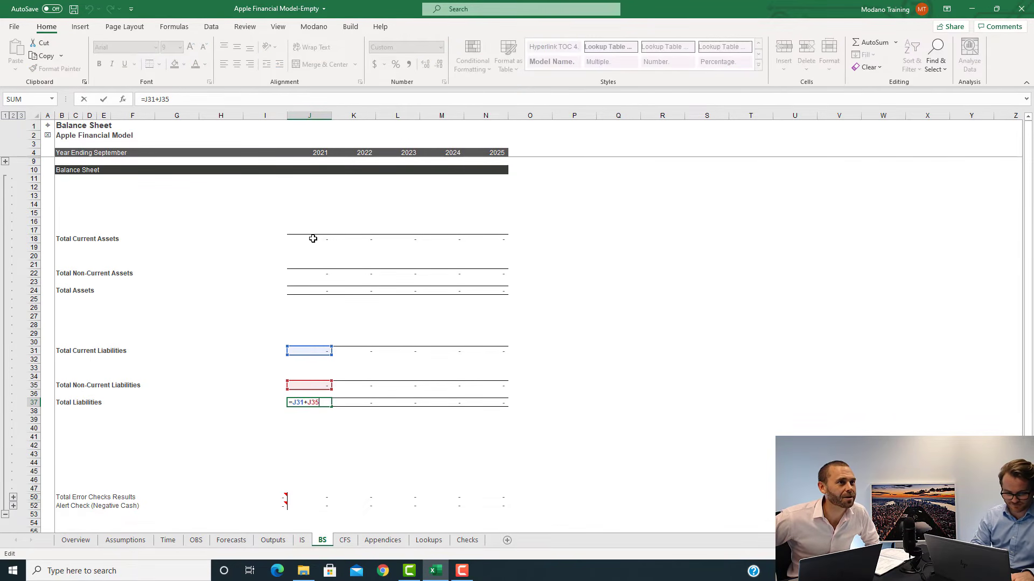
pyautogui.press('Escape')
pyautogui.press('Up')
pyautogui.press('Up')
pyautogui.press('Up')
pyautogui.press('Up')
pyautogui.press('Up')
pyautogui.press('Up')
pyautogui.press('Up')
pyautogui.press('Up')
pyautogui.press('Up')
pyautogui.press('Up')
pyautogui.press('Up')
pyautogui.press('Up')
pyautogui.press('Up')
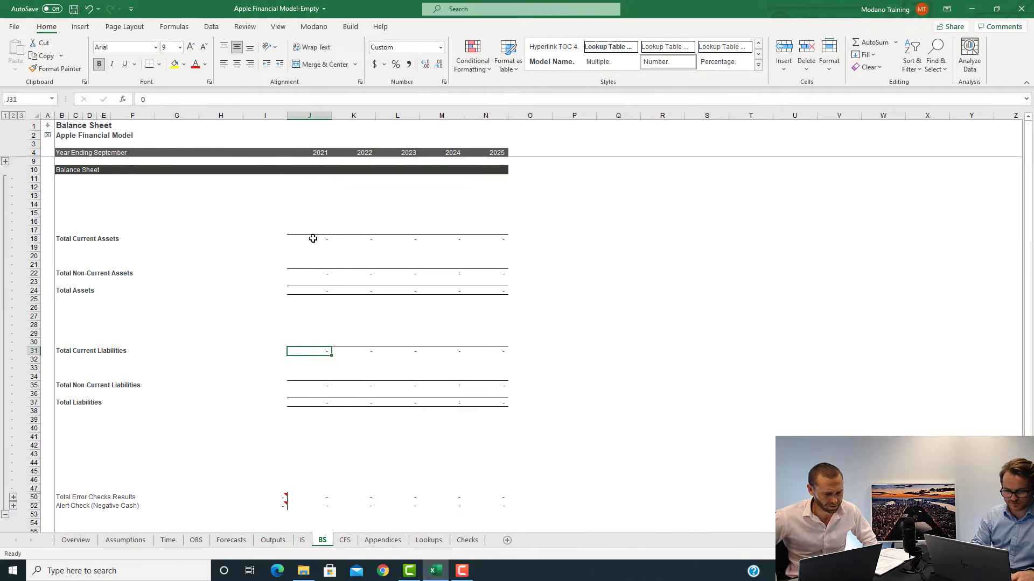
pyautogui.press('F2')
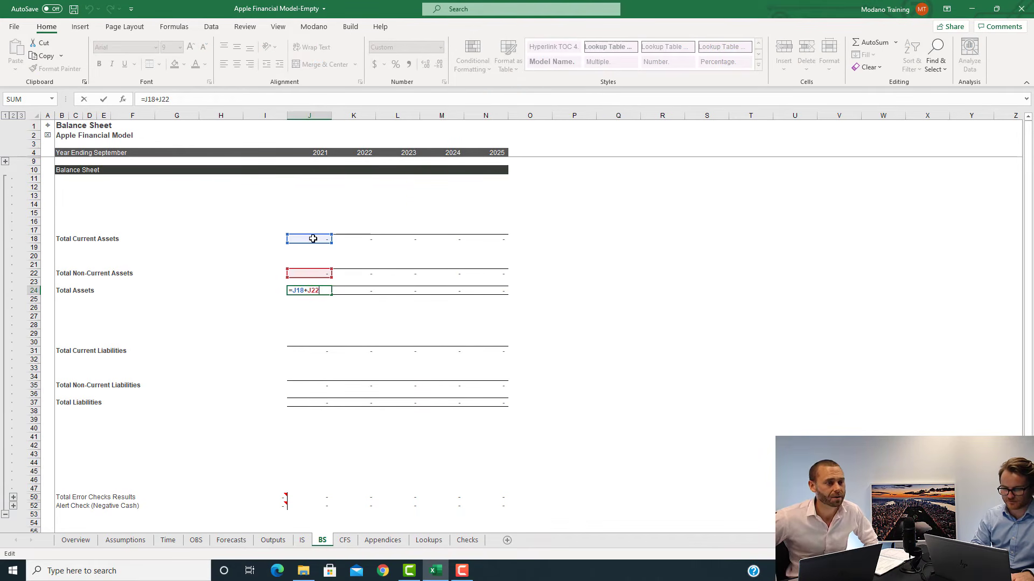
pyautogui.press('Escape')
pyautogui.hotkey('ctrl', 'Down')
pyautogui.hotkey('ctrl', 'Down')
pyautogui.hotkey('ctrl', 'Down')
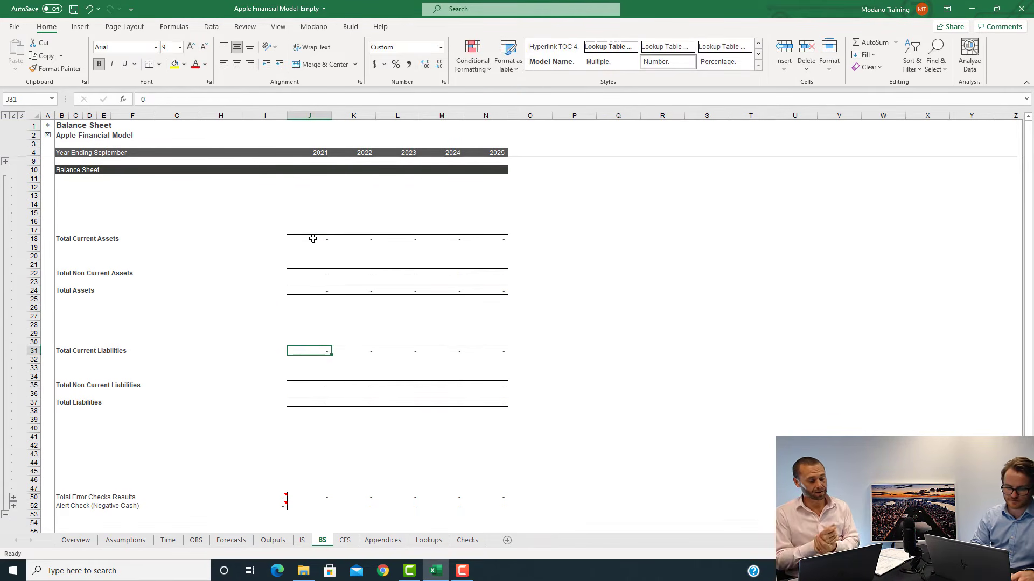
# Copy the entire Total Liabilities row to row 39
pyautogui.hotkey('ctrl', 'Left')
pyautogui.hotkey('ctrl', 'Up')
pyautogui.hotkey('ctrl', 'Up')
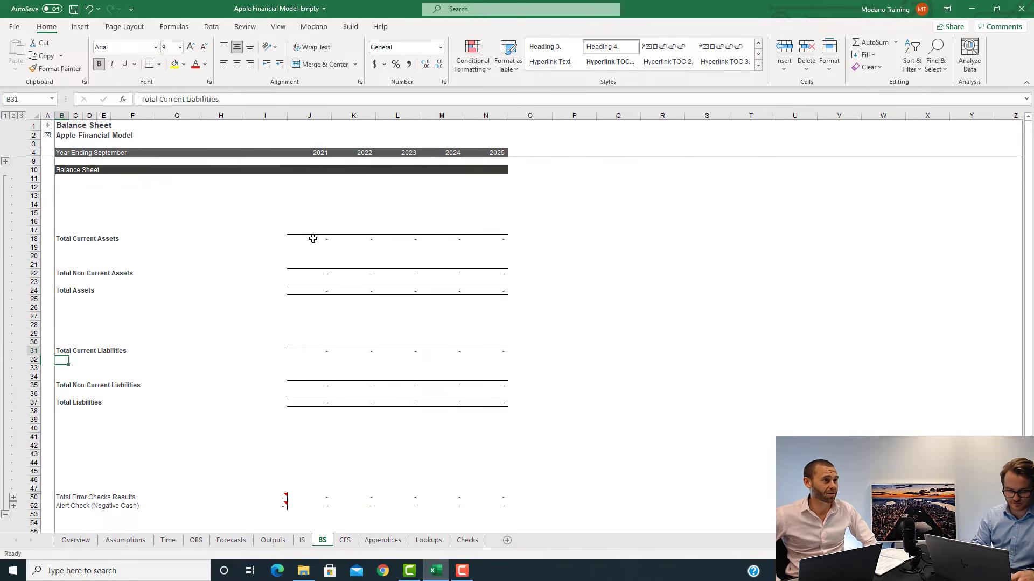
pyautogui.hotkey('ctrl', 'Up')
pyautogui.hotkey('ctrl', 'Down')
pyautogui.hotkey('ctrl', 'Down')
pyautogui.hotkey('ctrl', 'Down')
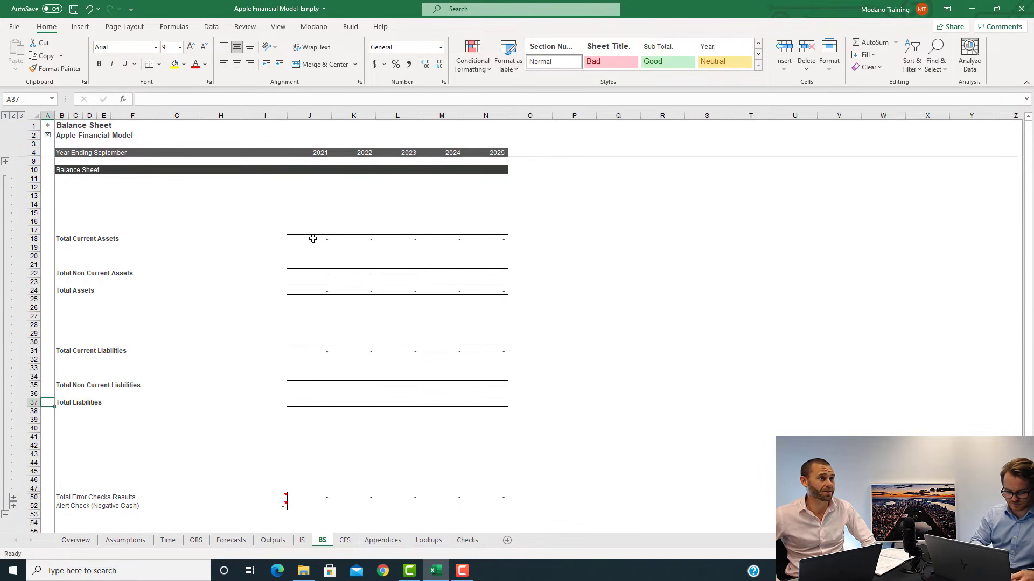
pyautogui.hotkey('shift', 'space')
pyautogui.hotkey('ctrl', 'c')
pyautogui.press('Down')
pyautogui.press('Down')
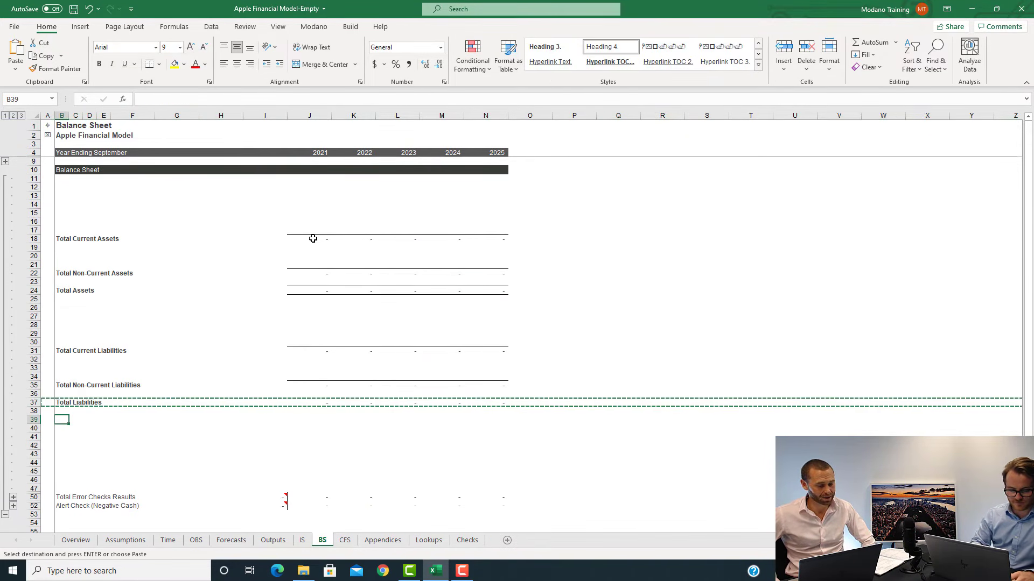
pyautogui.press('Left')
pyautogui.hotkey('shift', 'space')
pyautogui.hotkey('ctrl', 'v')
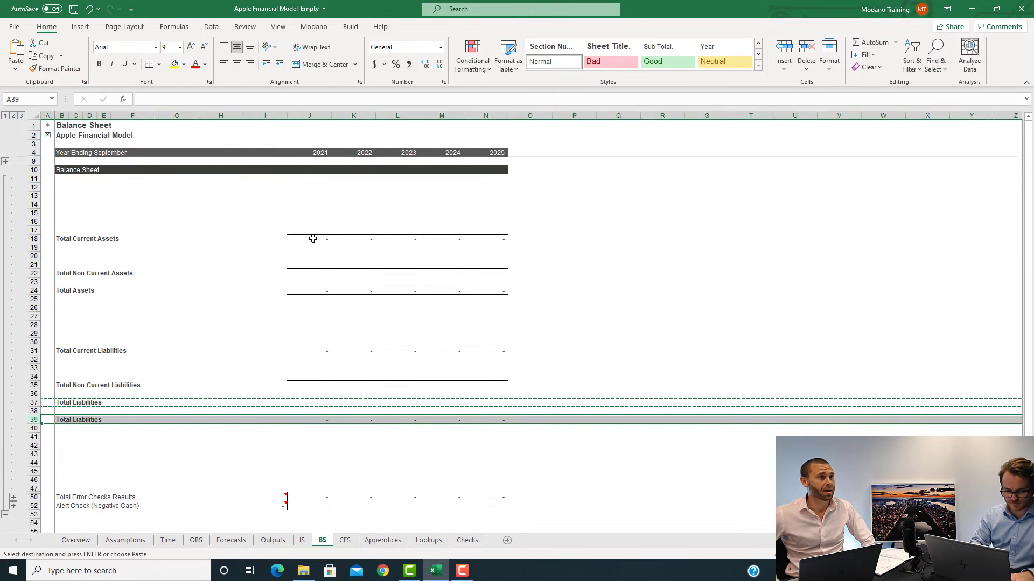
# Change the label in B39 to "Net Assets"
pyautogui.press('Right')
pyautogui.press('Escape')
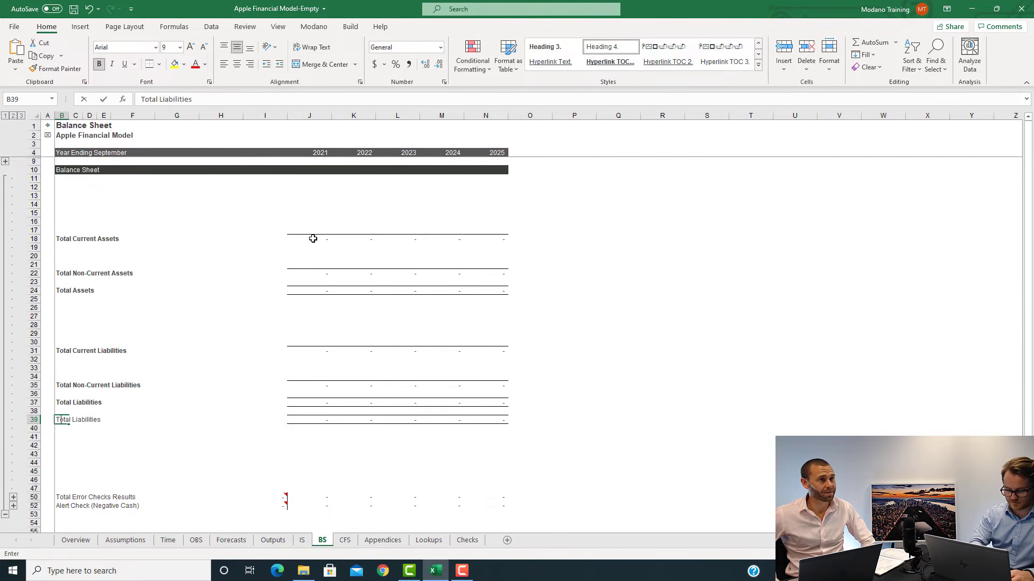
pyautogui.write('Net Assets')
pyautogui.press('Return')
# Enter =J24-J37 as the 2021 Net Assets formula in J39 and fill it across to 2025
pyautogui.press('Up')
pyautogui.hotkey('ctrl', 'Right')
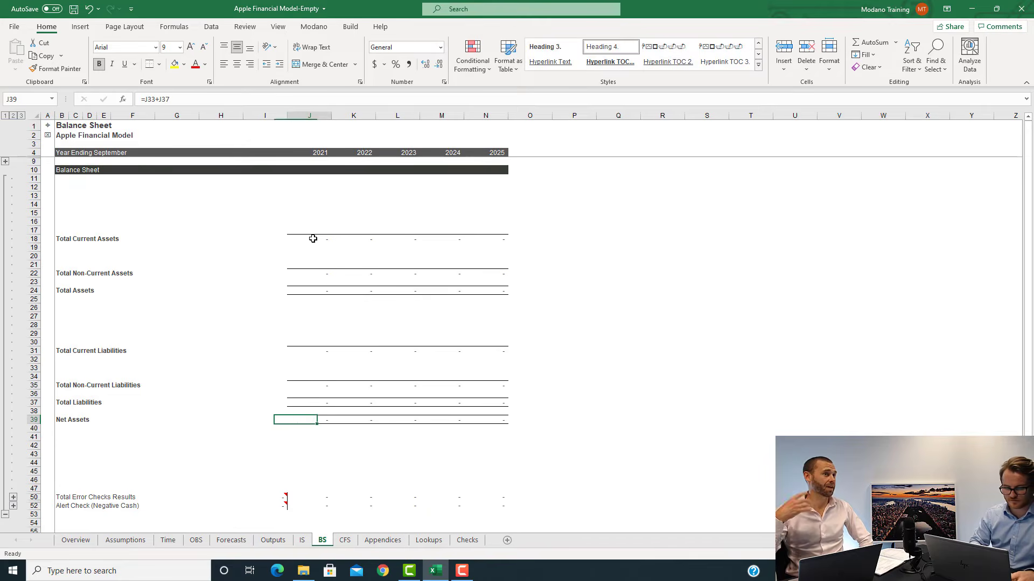
pyautogui.write('=')
pyautogui.hotkey('ctrl', 'Up')
pyautogui.hotkey('ctrl', 'Up')
pyautogui.hotkey('ctrl', 'Up')
pyautogui.hotkey('ctrl', 'Up')
pyautogui.hotkey('ctrl', 'Up')
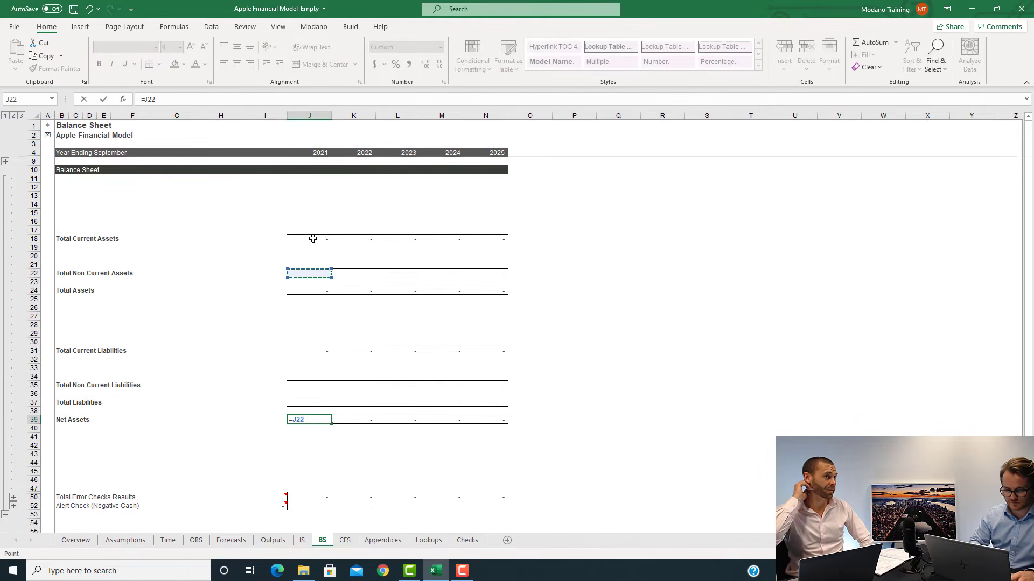
pyautogui.press('Down')
pyautogui.press('Down')
pyautogui.write('-')
pyautogui.press('Up')
pyautogui.press('Up')
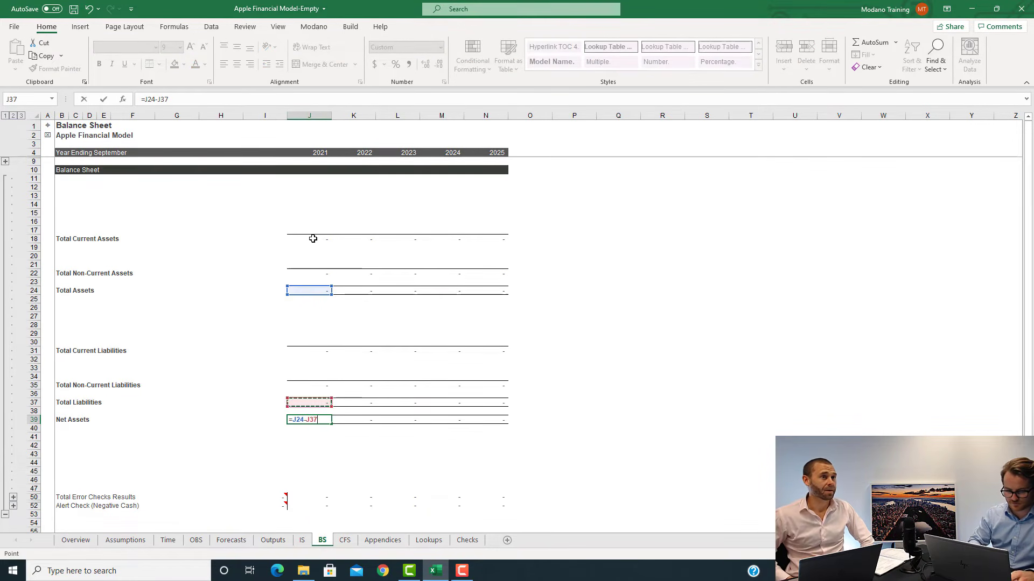
pyautogui.press('F2')
pyautogui.hotkey('ctrl', 'Return')
pyautogui.hotkey('ctrl', 'shift', 'Right')
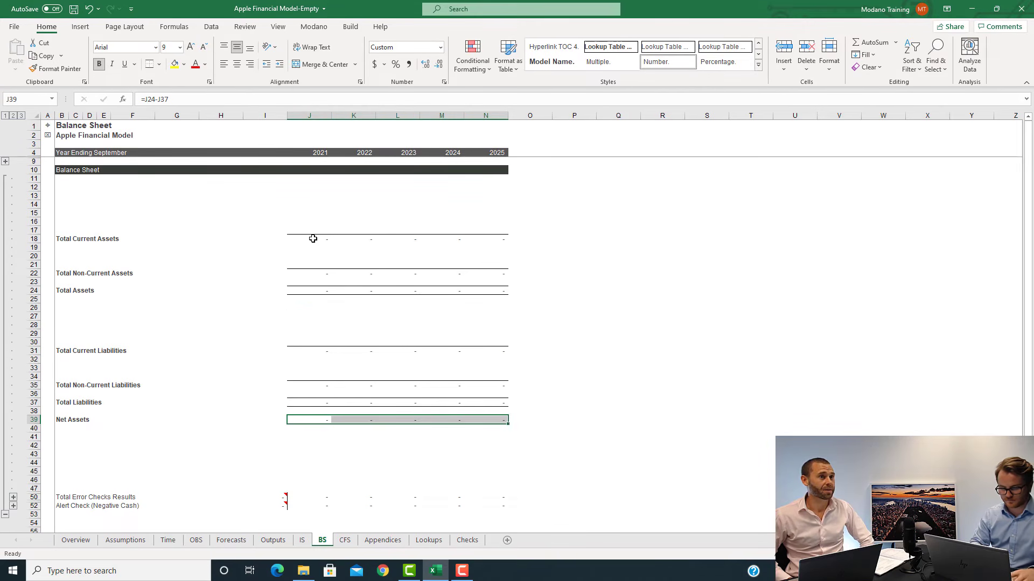
pyautogui.hotkey('ctrl', 'r')
# Check which cells the 2021 and 2022 Net Assets formulas in J39 and K39 refer to
pyautogui.press('Left')
pyautogui.press('Right')
pyautogui.press('F2')
pyautogui.press('Escape')
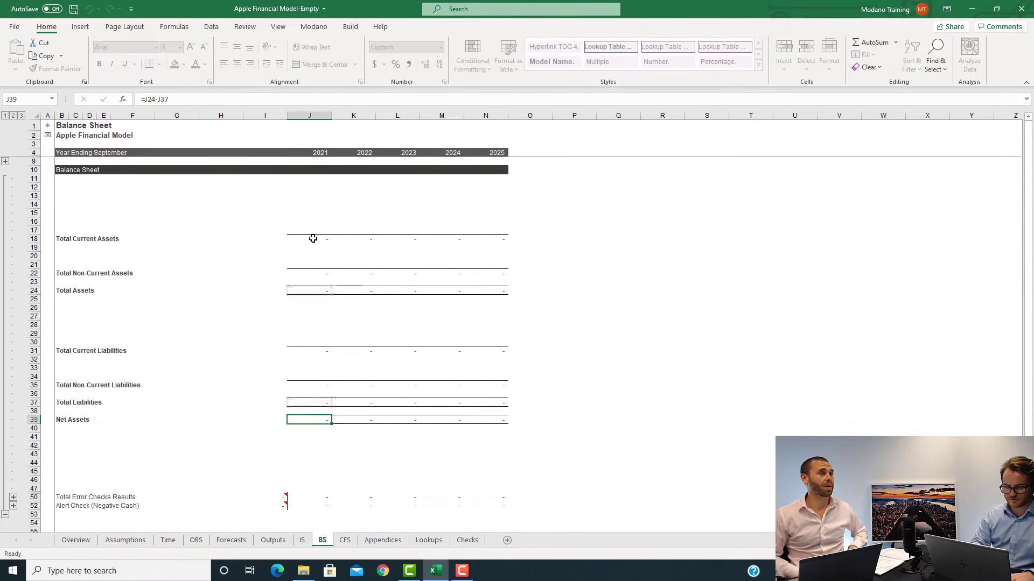
pyautogui.press('Right')
pyautogui.press('F2')
pyautogui.press('Escape')
pyautogui.press('F2')
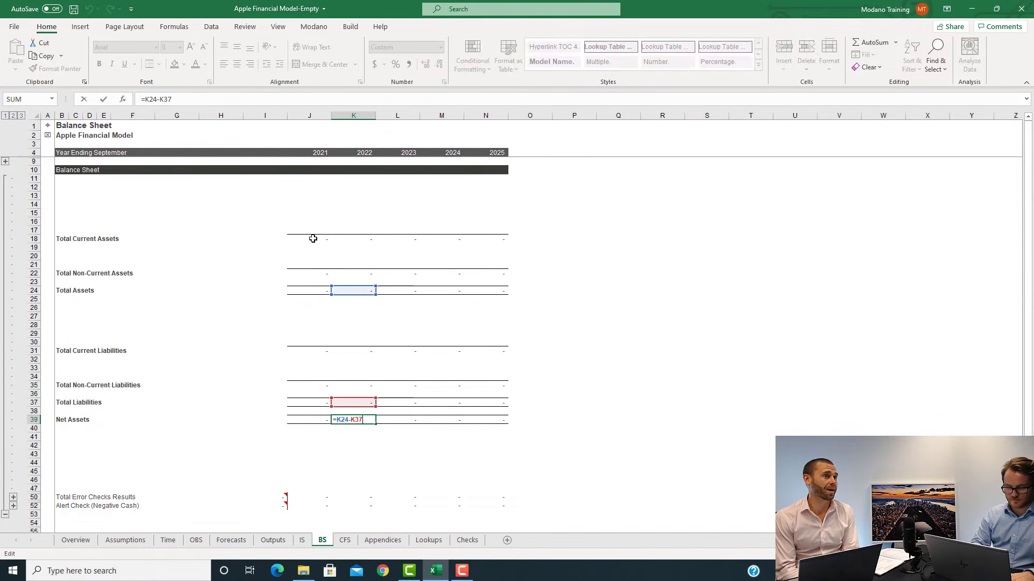
pyautogui.press('Escape')
pyautogui.press('Left')
# Apply a top and double bottom border to the Net Assets values in J39:N39
pyautogui.hotkey('alt', 'h')
pyautogui.press('b')
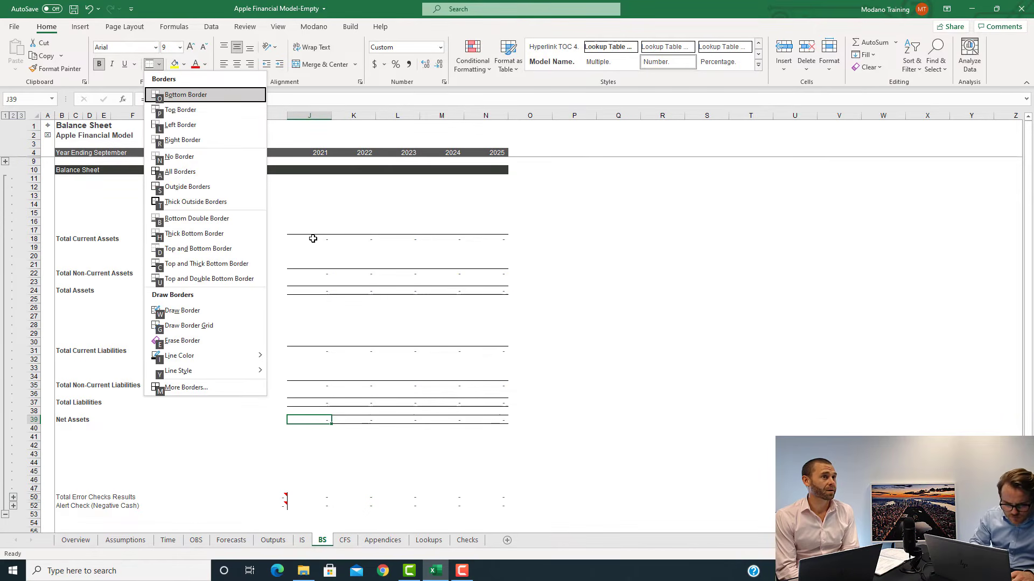
pyautogui.press('Escape')
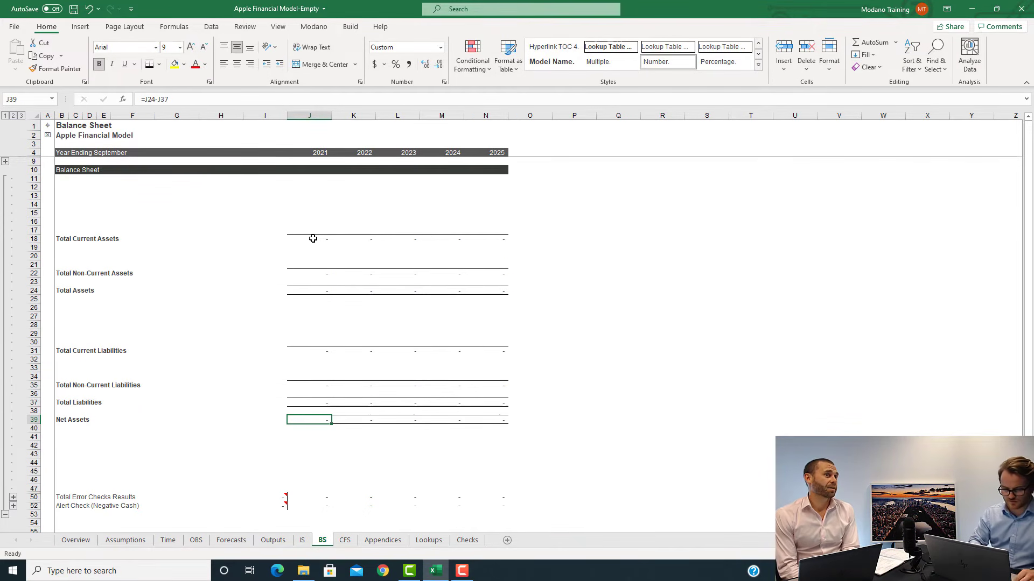
pyautogui.hotkey('ctrl', 'shift', 'Right')
pyautogui.press('Left')
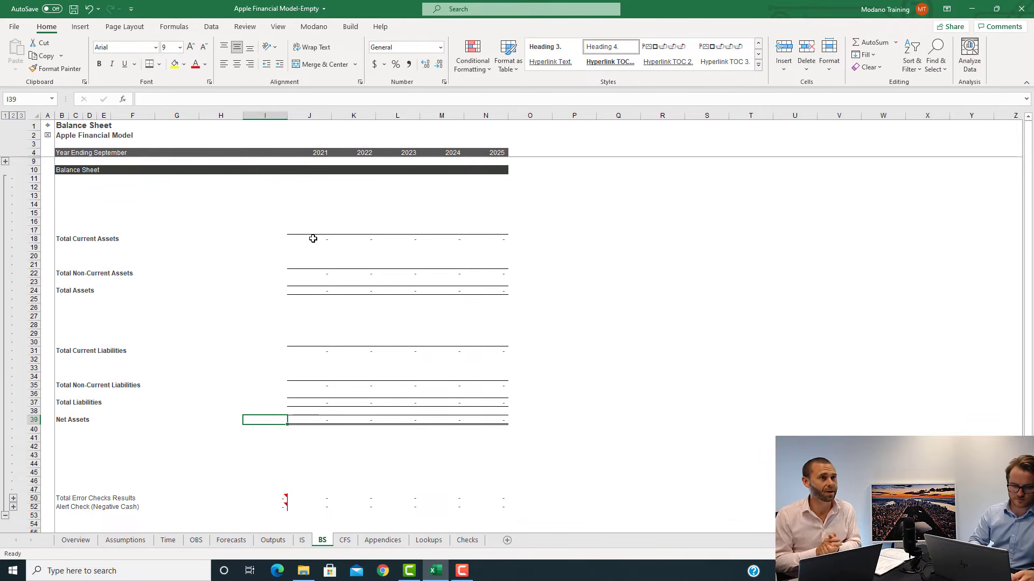
pyautogui.press('Home')
pyautogui.press('Up')
pyautogui.press('Up')
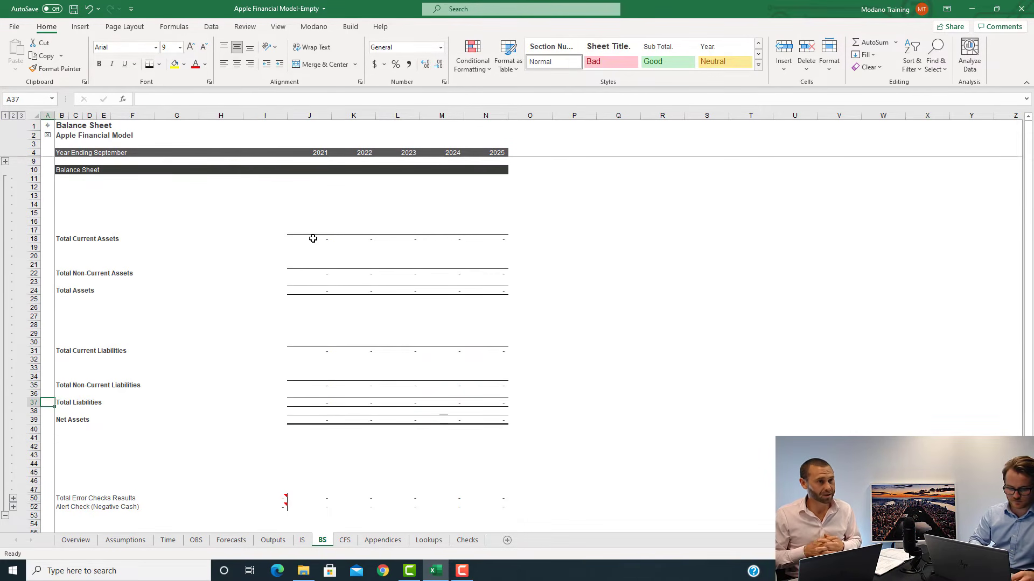
pyautogui.hotkey('shift', 'space')
pyautogui.hotkey('ctrl', 'c')
# Copy the entire Net Assets row to row 46
pyautogui.press('Right')
pyautogui.press('Down')
pyautogui.press('Down')
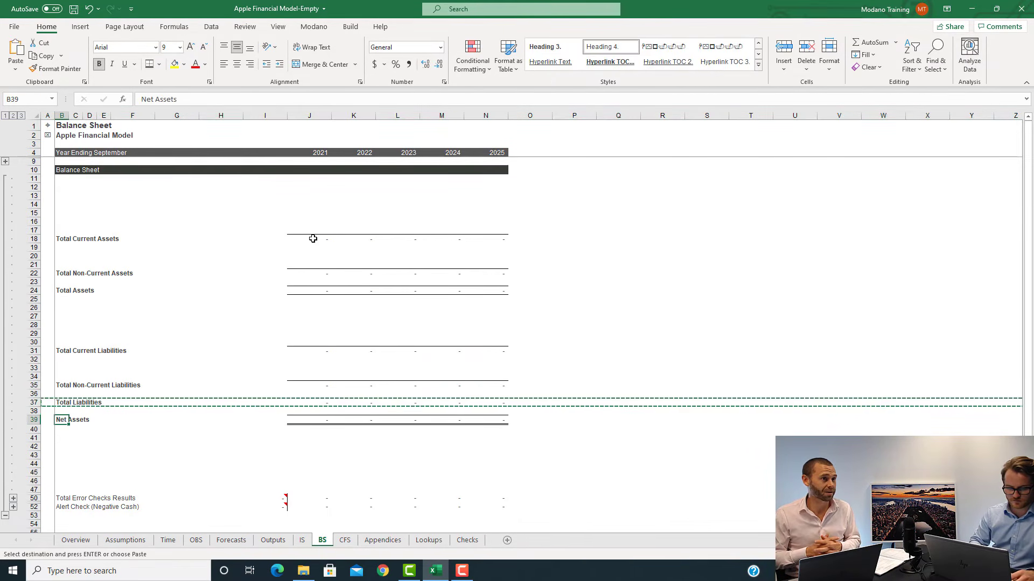
pyautogui.hotkey('shift', 'space')
pyautogui.hotkey('ctrl', 'c')
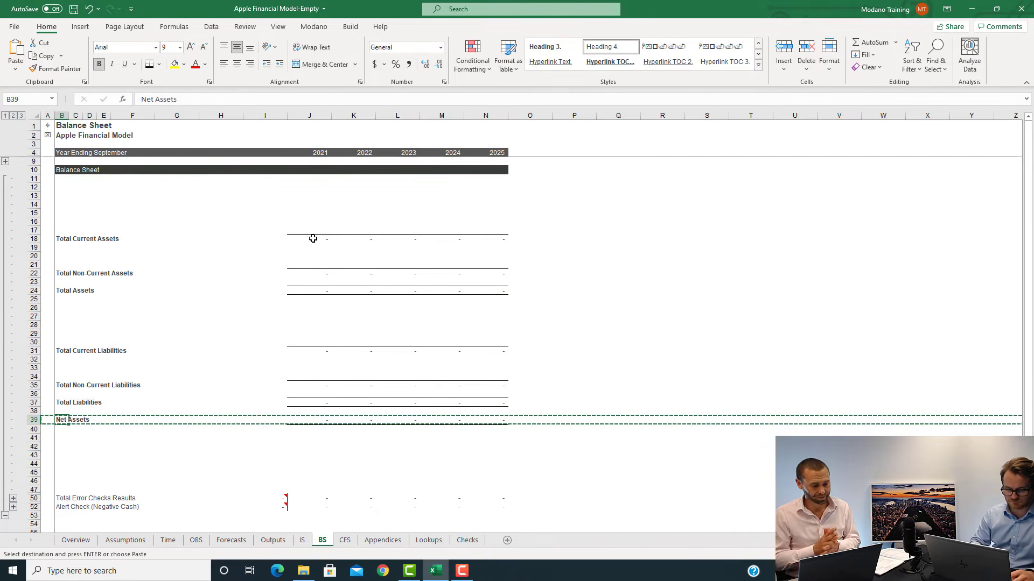
pyautogui.press('Down')
pyautogui.press('Down')
pyautogui.press('Down')
pyautogui.press('Down')
pyautogui.press('Down')
pyautogui.press('Down')
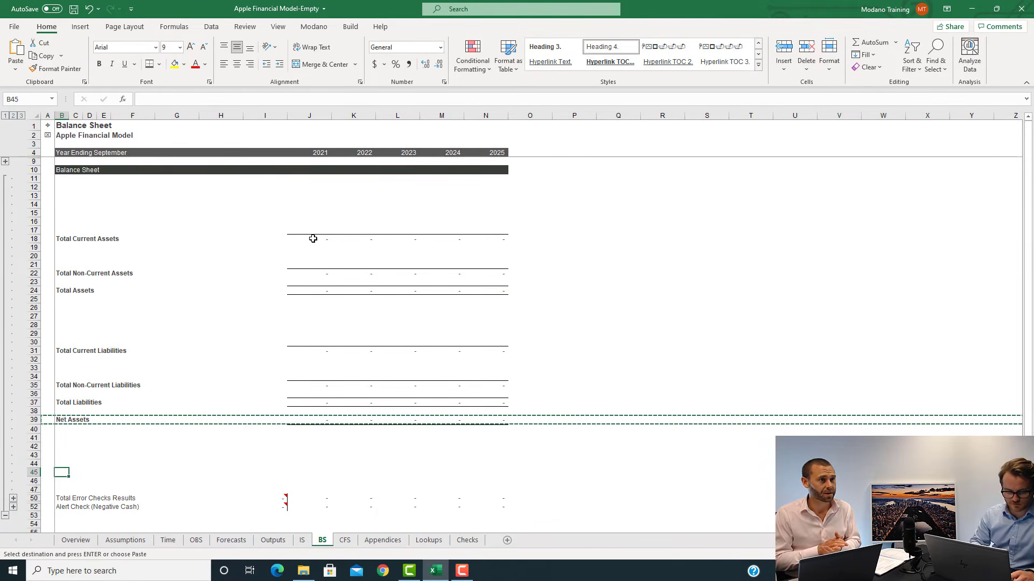
pyautogui.press('Down')
pyautogui.hotkey('shift', 'space')
pyautogui.hotkey('ctrl', 'v')
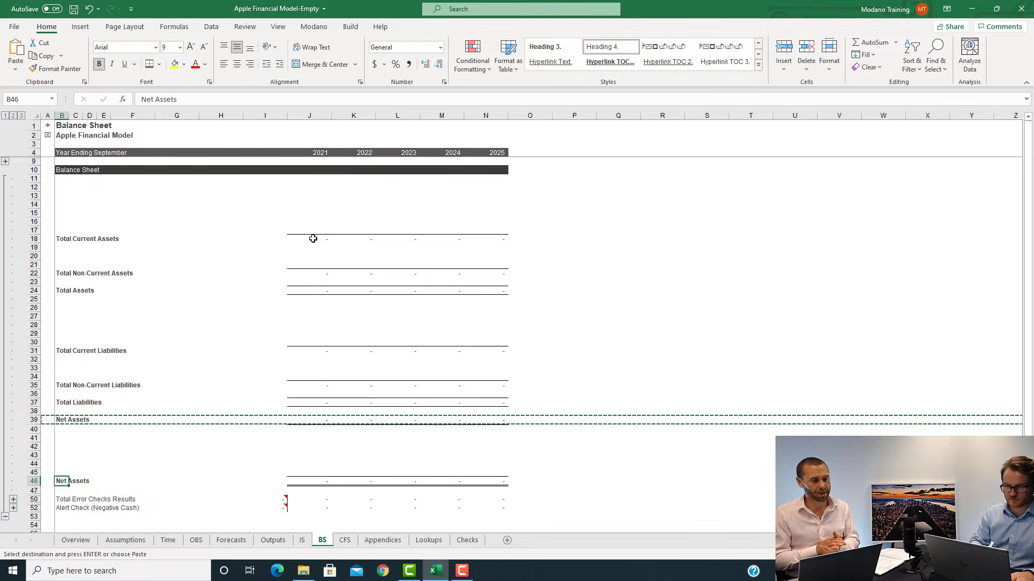
# Change the label in B46 to "Total Equity"
pyautogui.write('Total E')
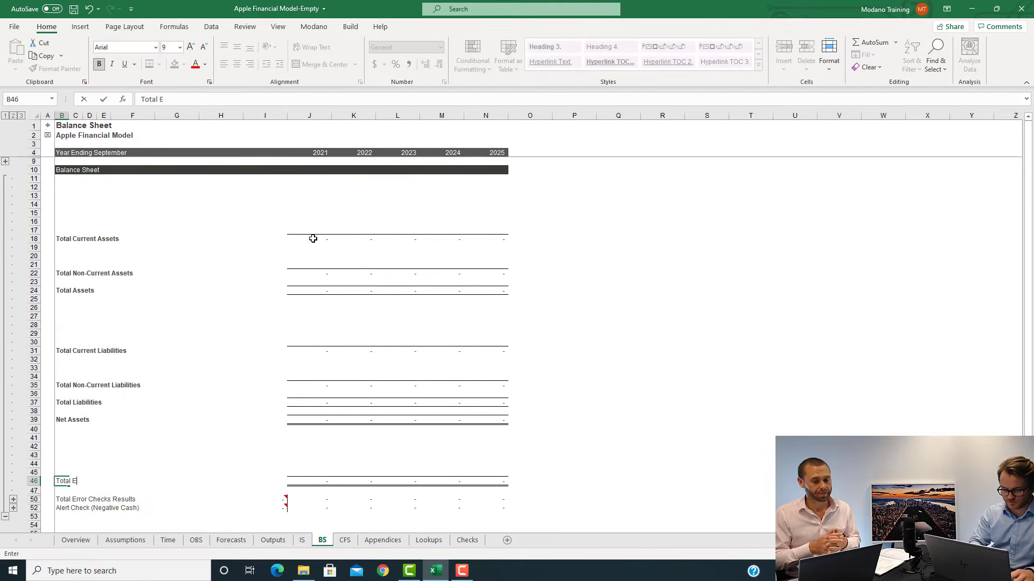
pyautogui.write('quity')
pyautogui.press('Tab')
pyautogui.hotkey('ctrl', 'Right')
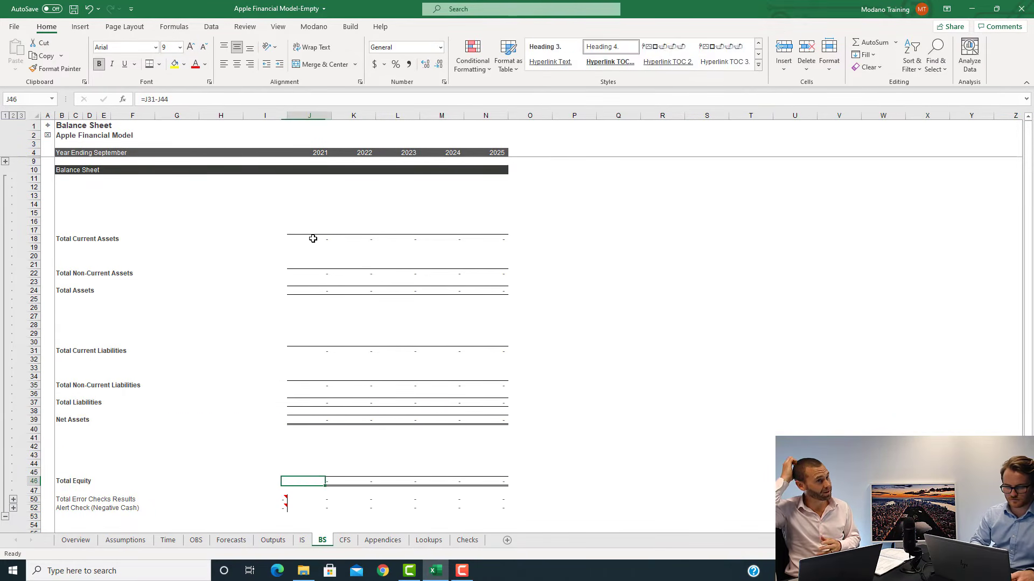
# Replace the copied 2021 Total Equity formula in J46 with 0 and fill it across to 2025
pyautogui.press('F2')
pyautogui.press('Escape')
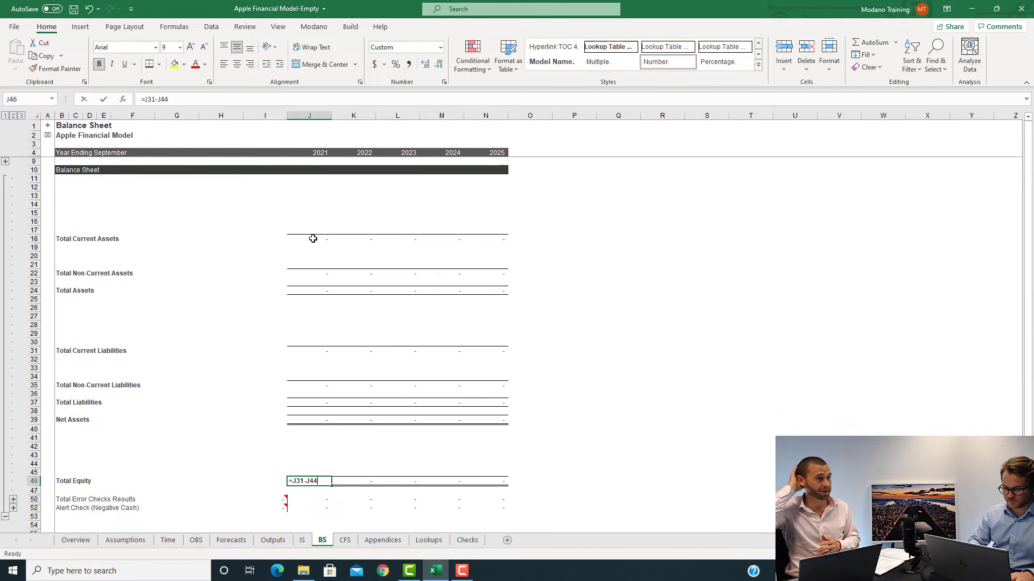
pyautogui.write('0')
pyautogui.hotkey('ctrl', 'Return')
pyautogui.hotkey('ctrl', 'shift', 'Right')
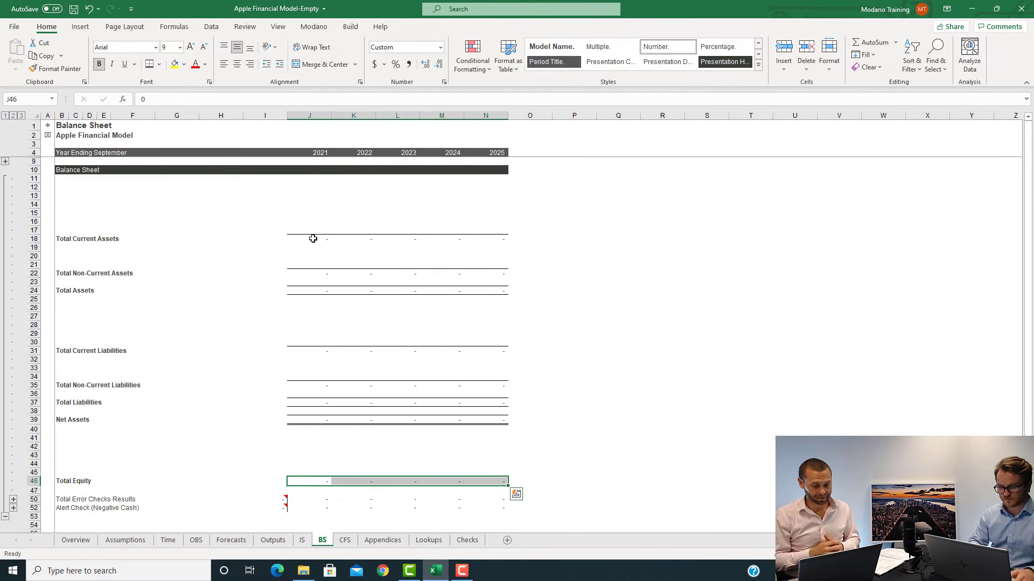
# Check the 2021 Total Liabilities formula in J37 and the 2021 Total Equity entry in J46
pyautogui.press('Left')
pyautogui.hotkey('ctrl', 'Left')
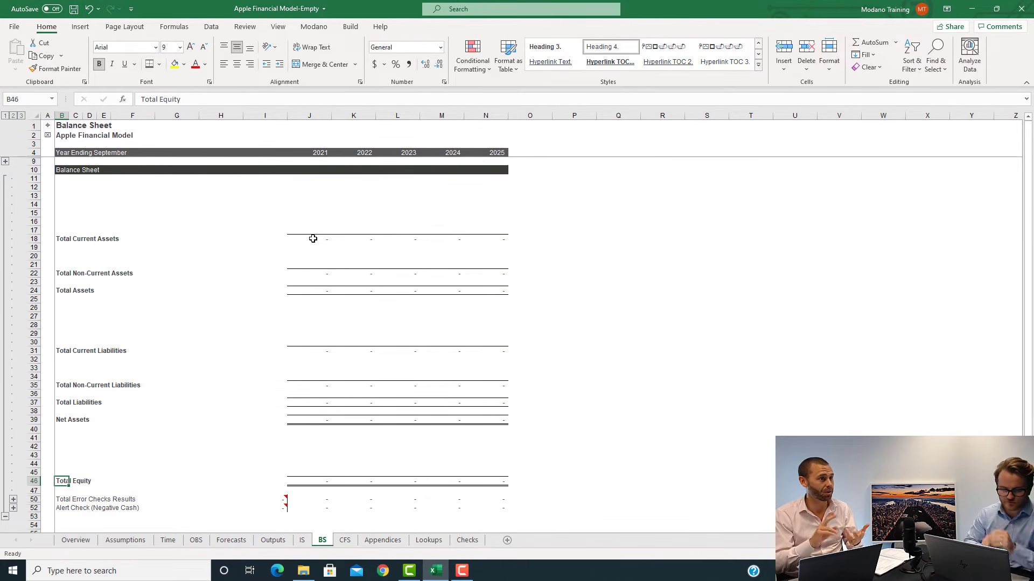
pyautogui.click(304, 405)
pyautogui.write('=J31+J35')
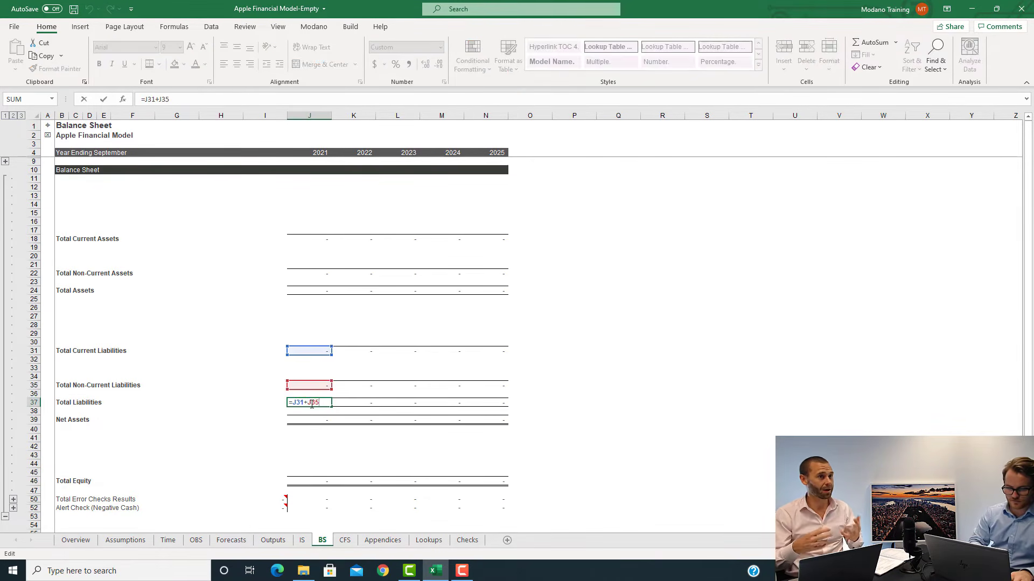
pyautogui.hotkey('ctrl', 'Return')
pyautogui.click(309, 488)
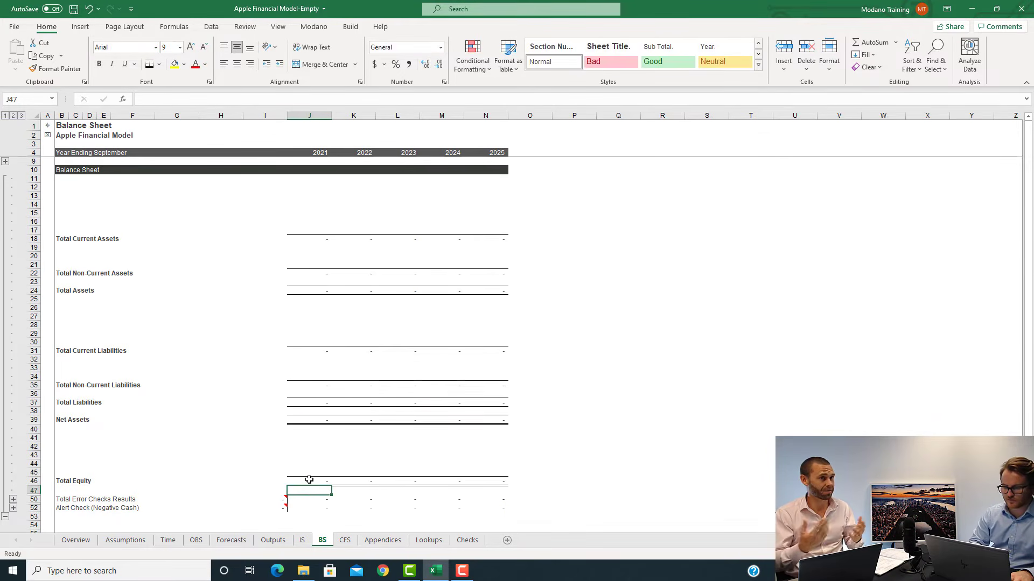
pyautogui.click(309, 479)
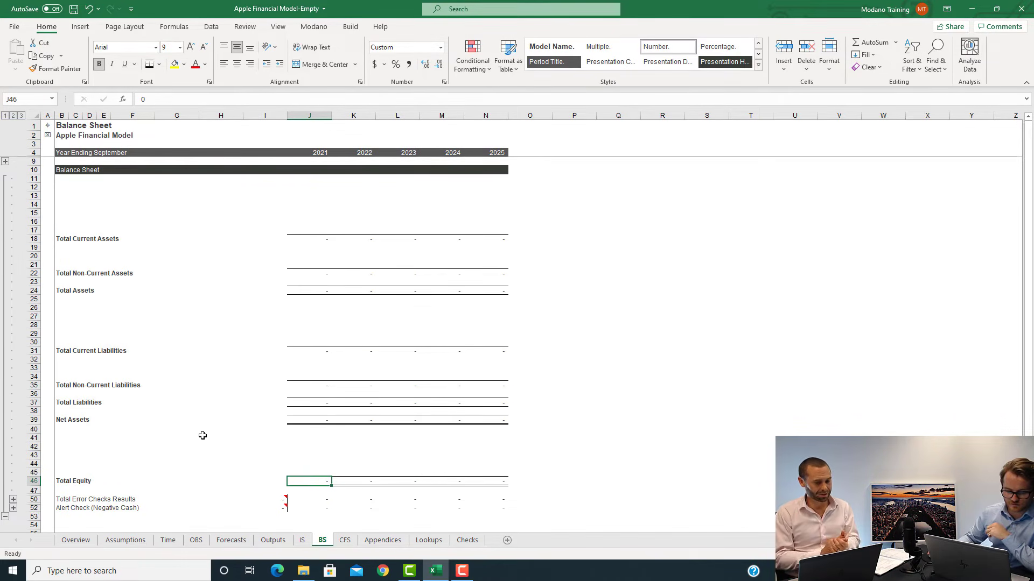
# Expand the grouped error check rows, enter =IF(ISERROR(J39-J46),1,0) as the 2021 Error Values formula in J48 and fill it across to 2025
pyautogui.click(13, 502)
pyautogui.scroll(-1, 123, 457)
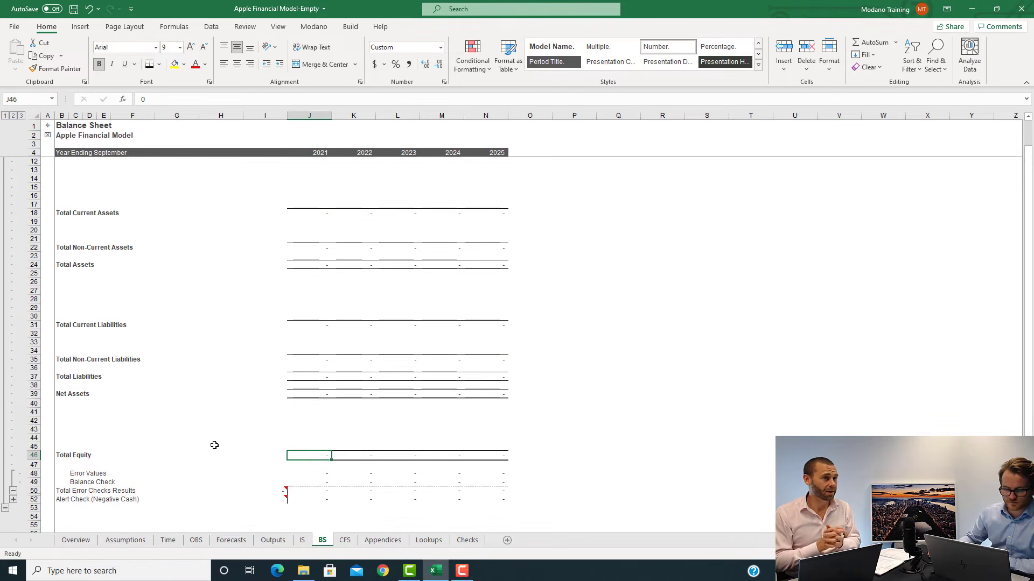
pyautogui.click(318, 475)
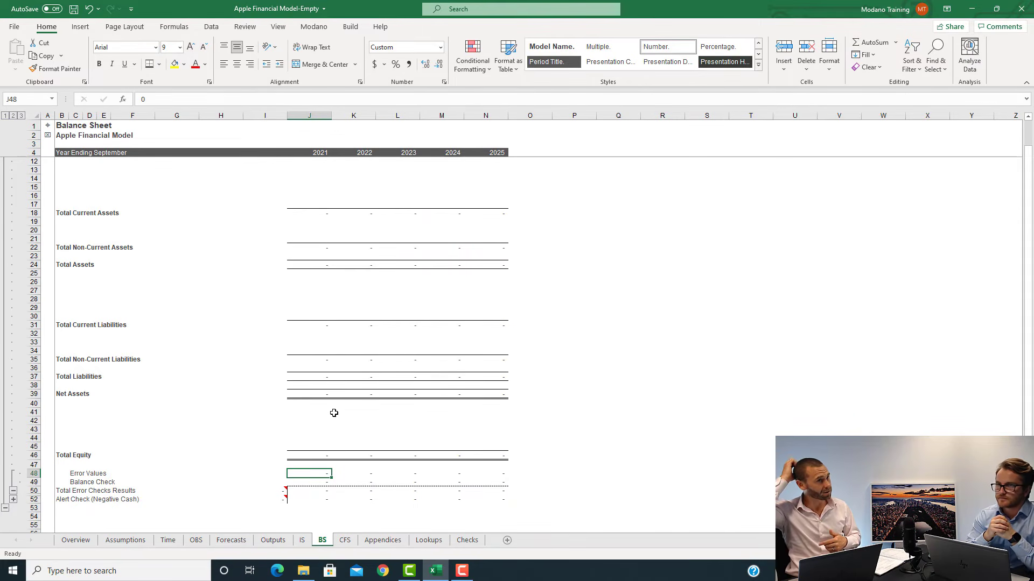
pyautogui.write('=')
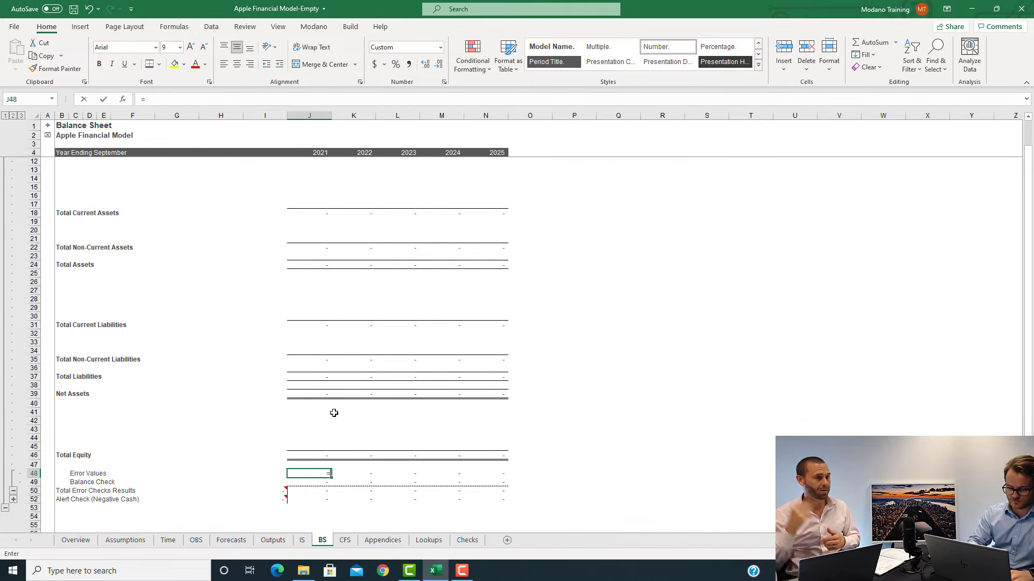
pyautogui.write('IF(ISERROR(')
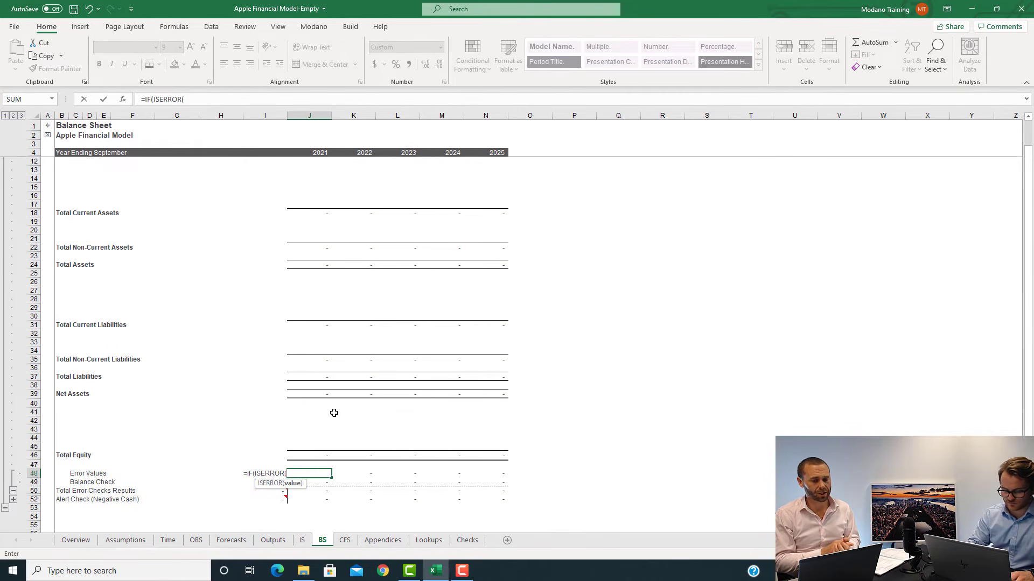
pyautogui.click(314, 396)
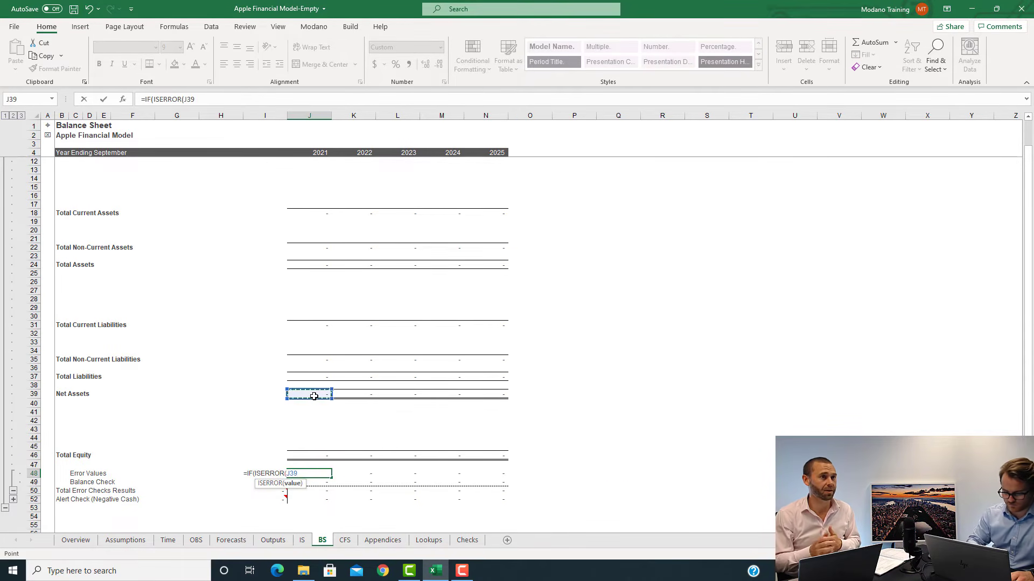
pyautogui.write('-')
pyautogui.click(307, 455)
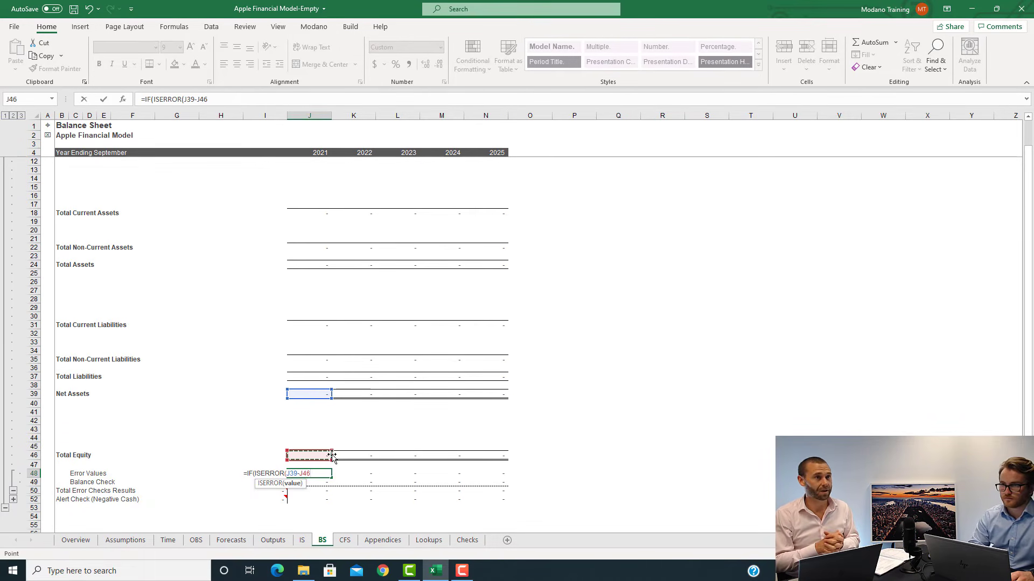
pyautogui.write(')')
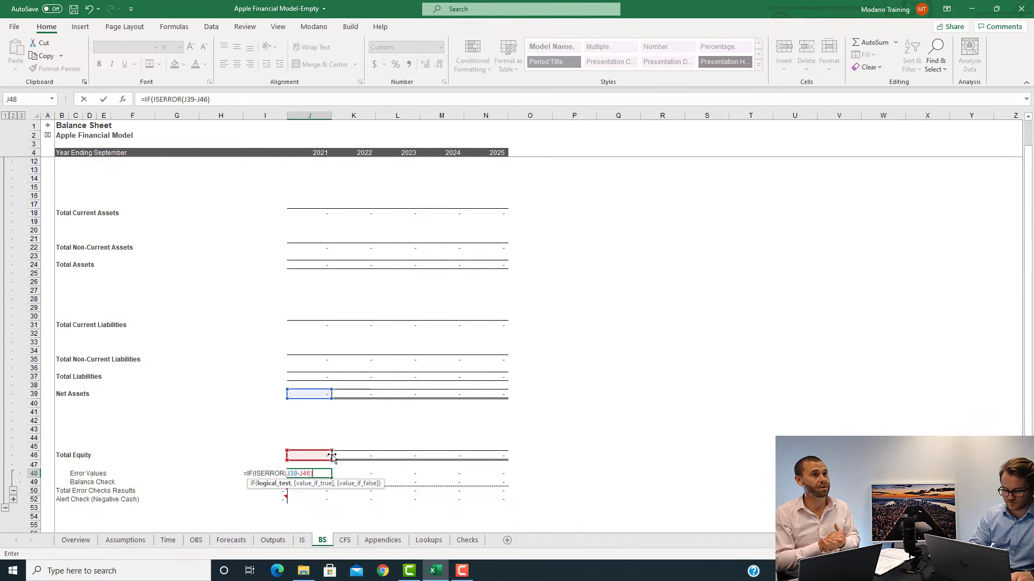
pyautogui.write(',1,')
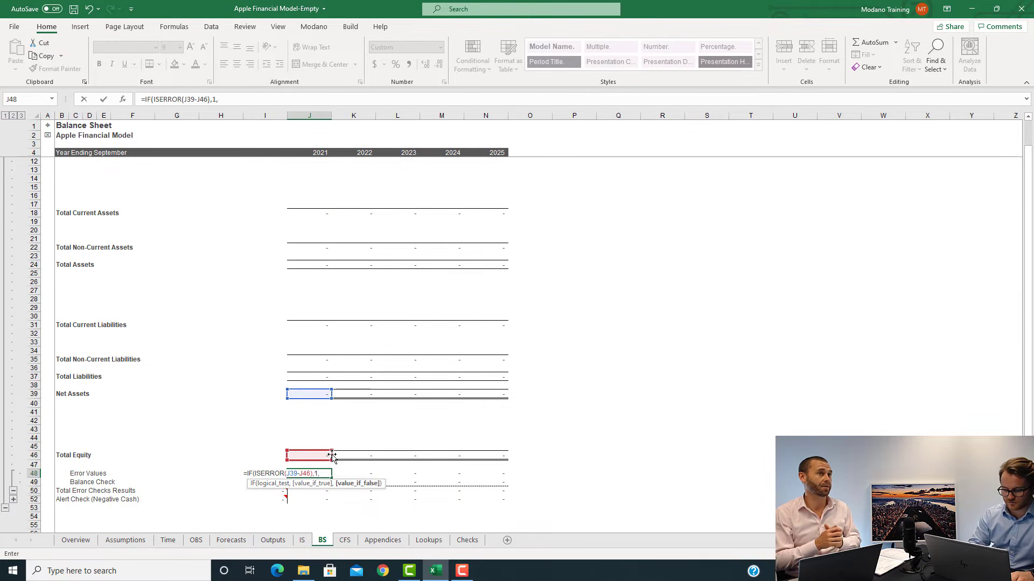
pyautogui.write('0)')
pyautogui.press('Return')
pyautogui.press('Up')
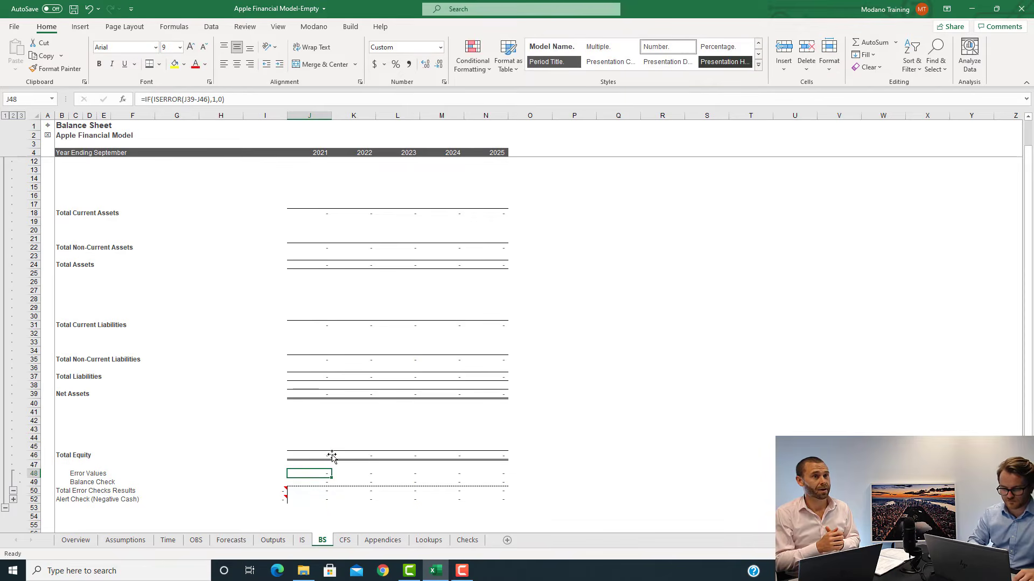
pyautogui.hotkey('ctrl', 'shift', 'Right')
pyautogui.hotkey('ctrl', 'shift', 'Left')
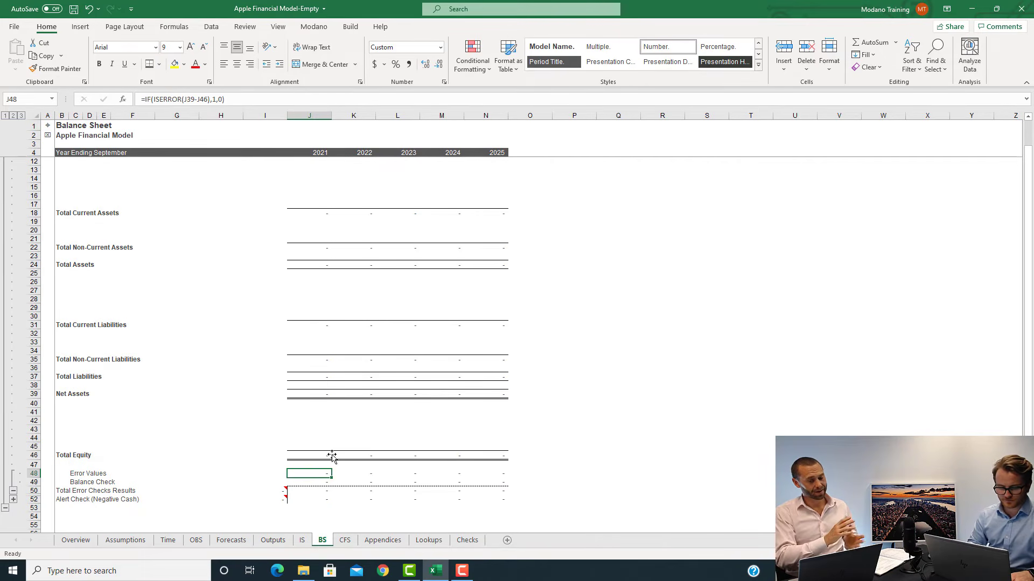
# Enter =IF(J48<>0,0,(ROUND(J39-J46,5)<>0)*1) as the 2021 Balance Check formula in J49
pyautogui.press('Down')
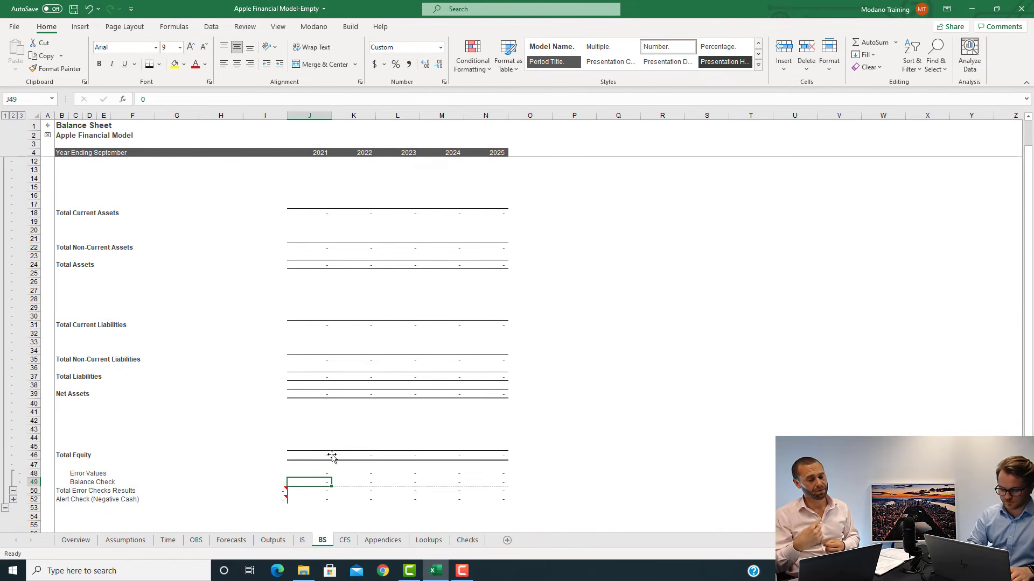
pyautogui.write('=IF(')
pyautogui.press('Up')
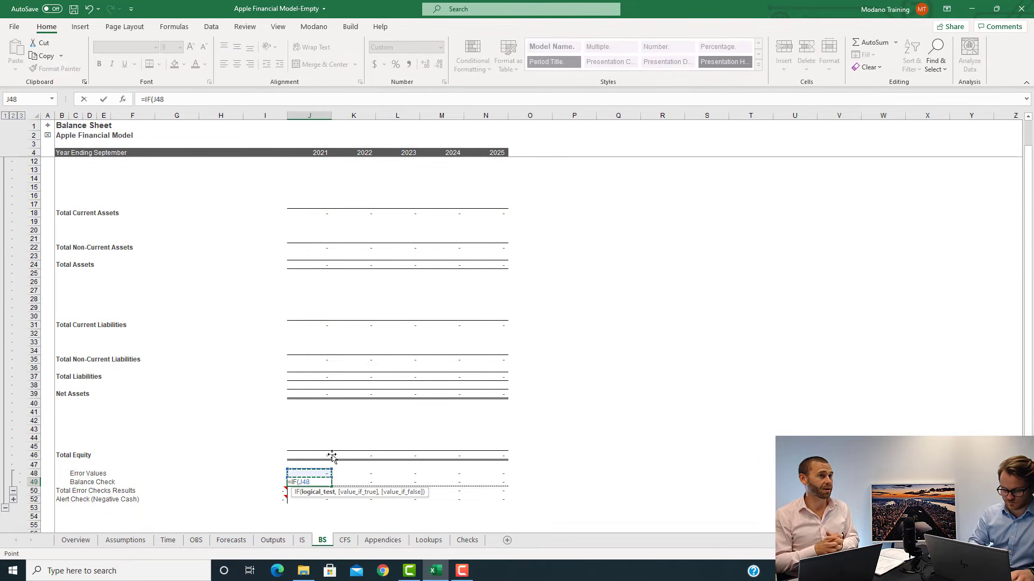
pyautogui.write('<>')
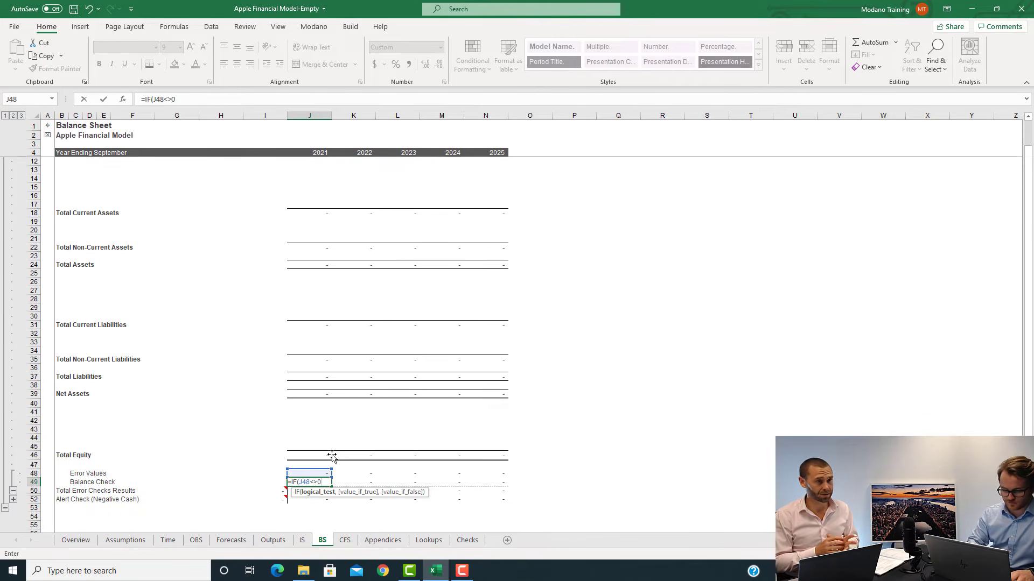
pyautogui.write('0,')
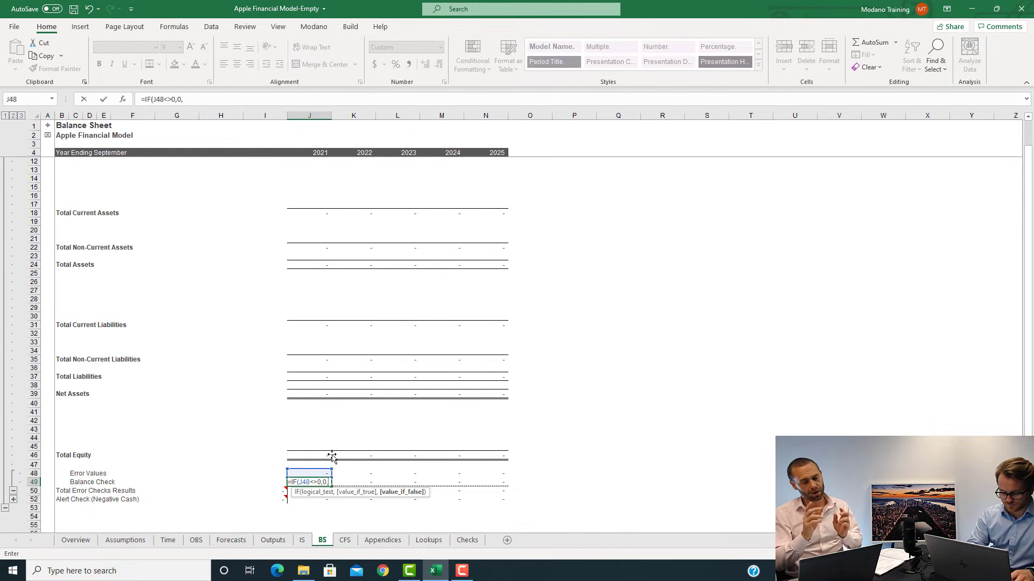
pyautogui.write('(round')
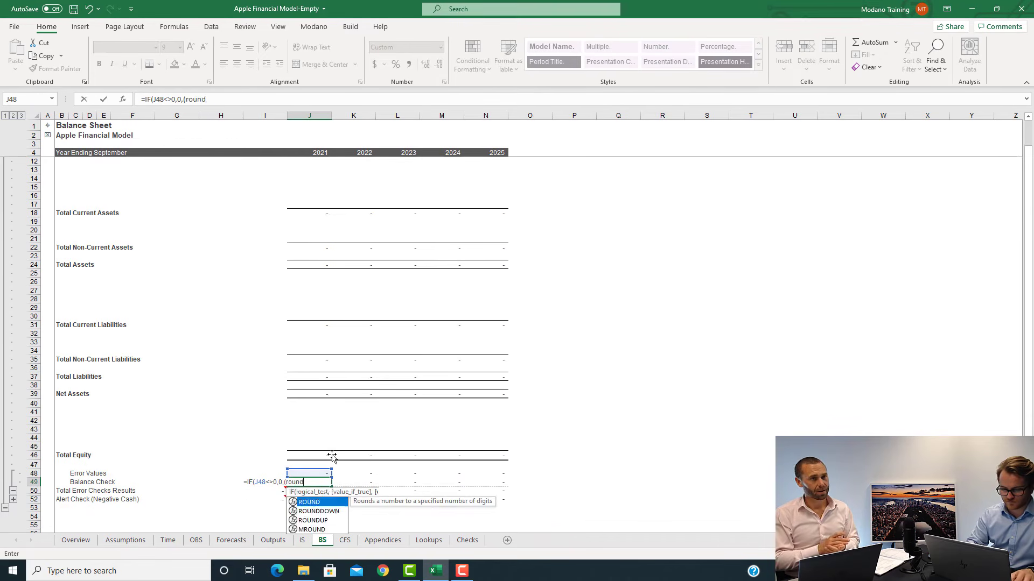
pyautogui.press('Tab')
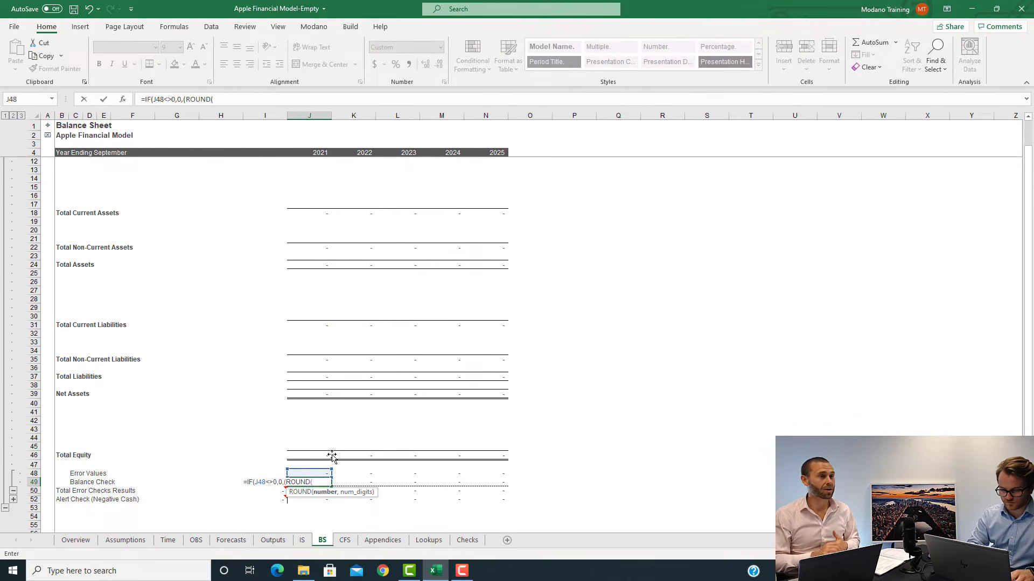
pyautogui.click(314, 394)
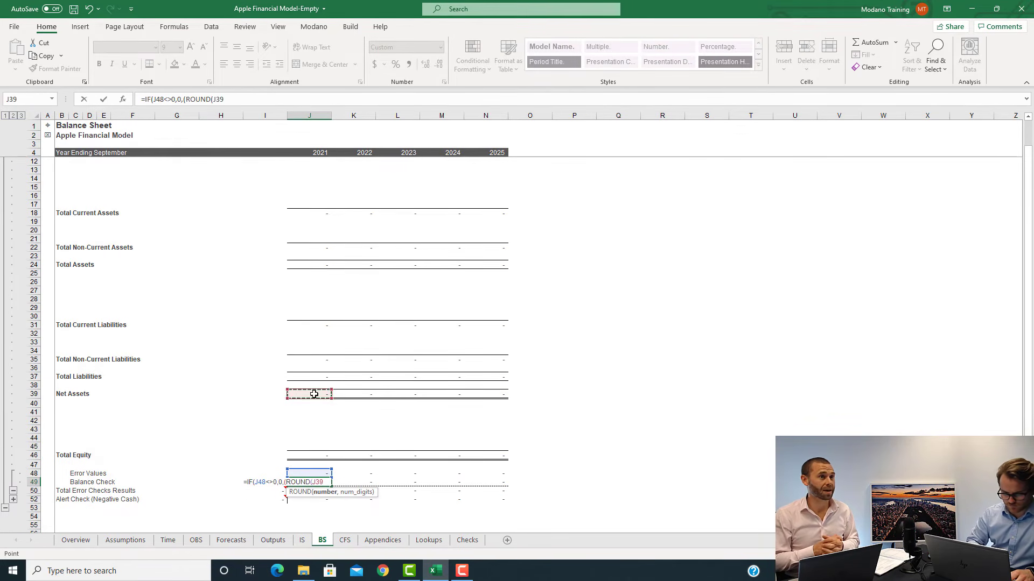
pyautogui.write('-')
pyautogui.click(305, 457)
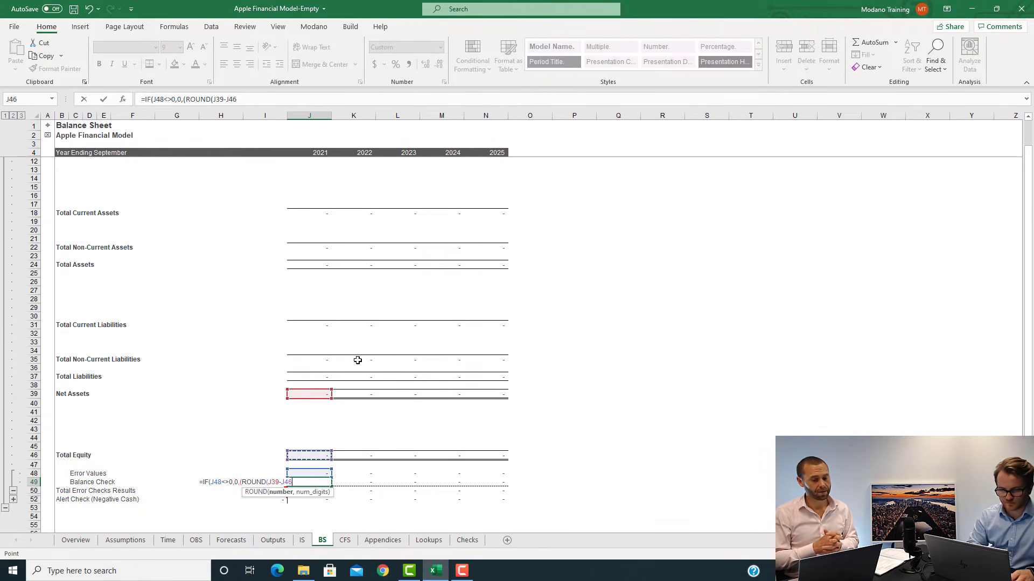
pyautogui.write(',,5')
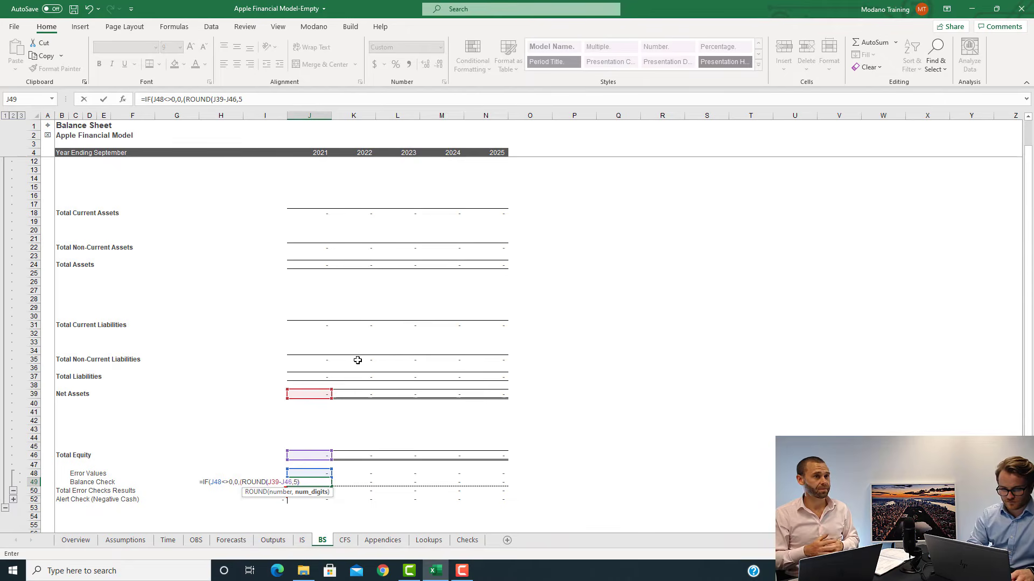
pyautogui.write(')')
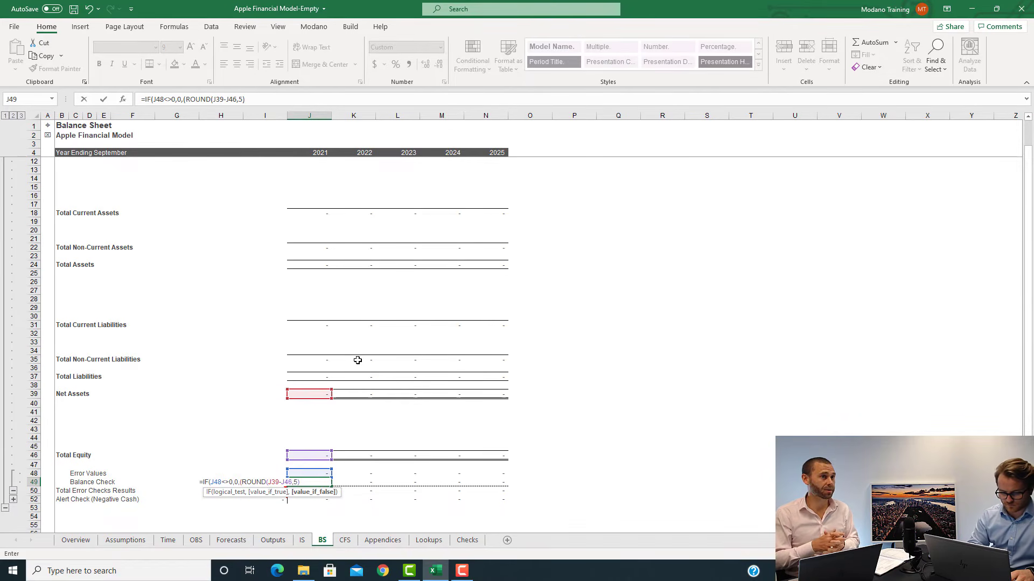
pyautogui.write('<>0)*')
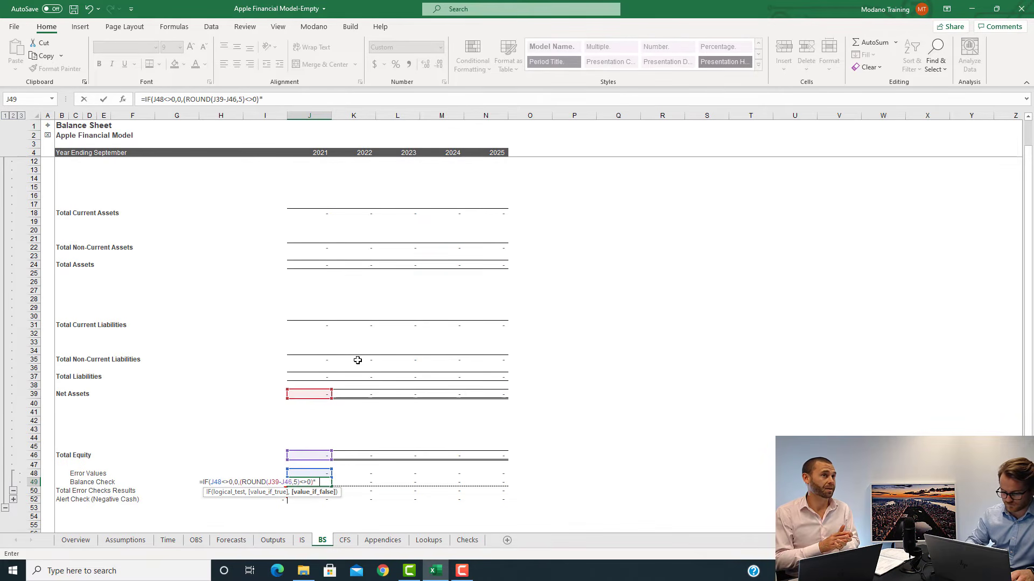
pyautogui.write('1)')
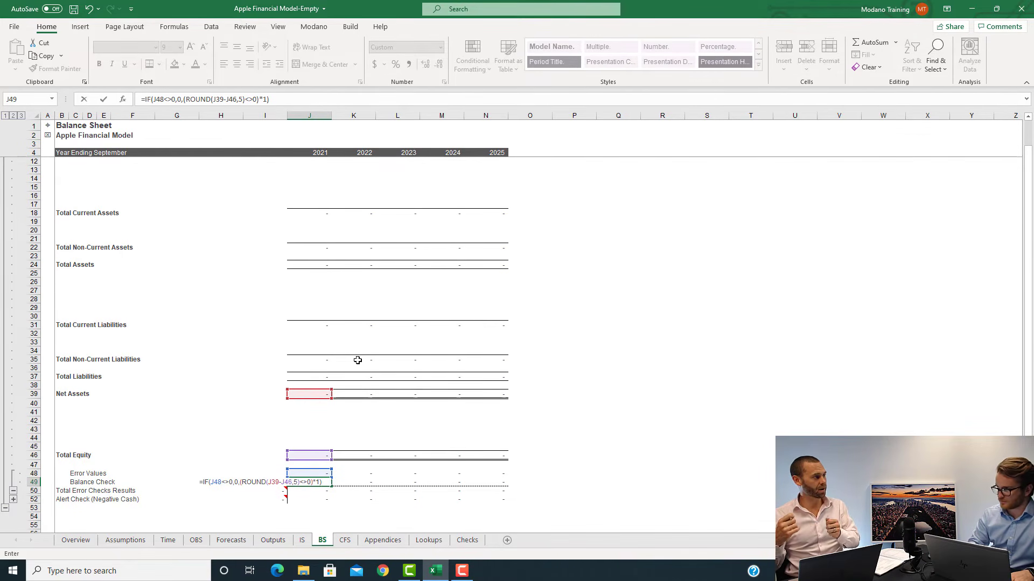
pyautogui.press('Return')
# Fill the 2021 Balance Check formula in J49 across to 2025
pyautogui.press('Up')
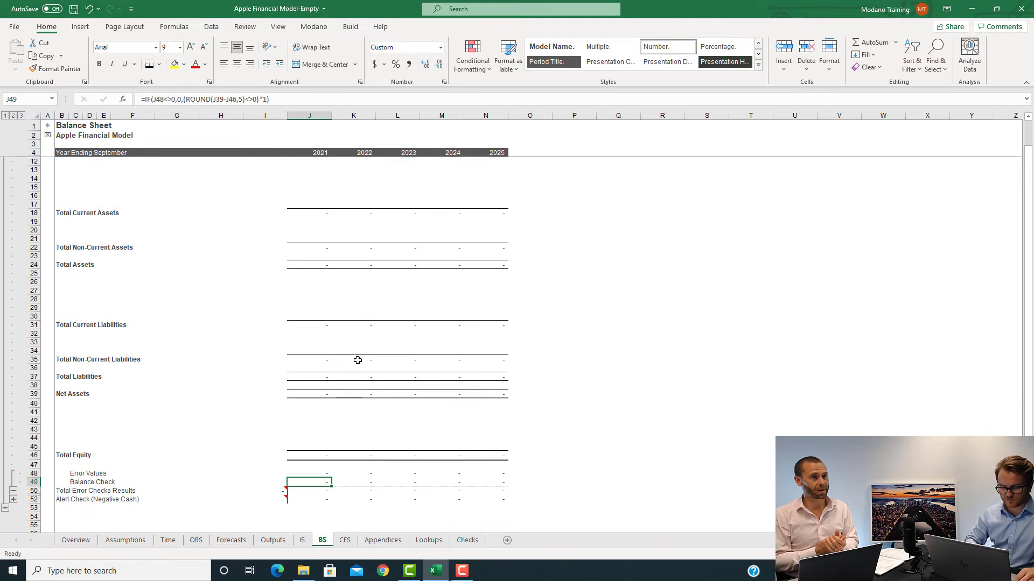
pyautogui.hotkey('ctrl', 'shift', 'Right')
pyautogui.press('Left')
pyautogui.press('Right')
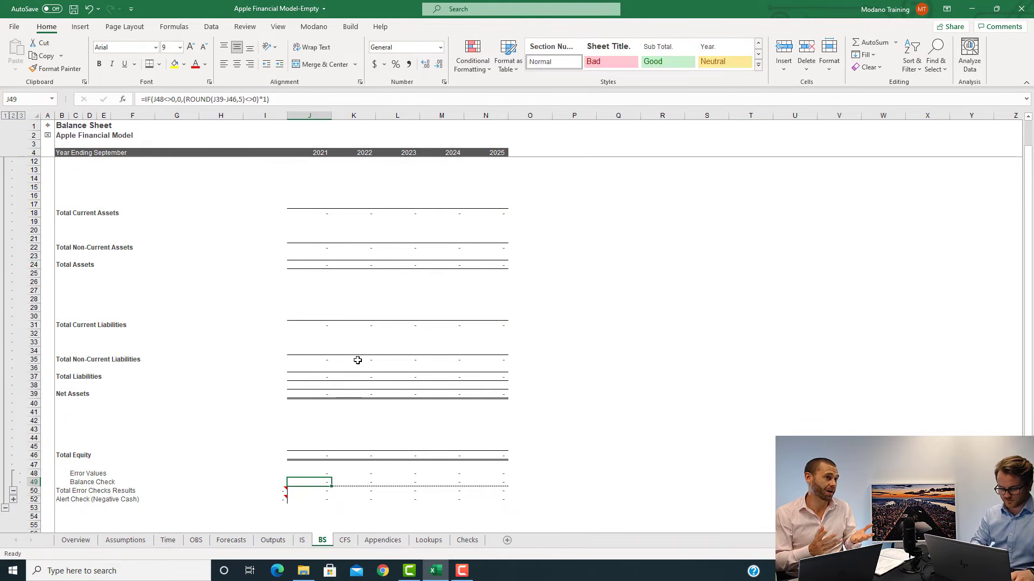
# Test the Balance Check by entering 1 as the 2021 Total Equity in J46
pyautogui.press('Up')
pyautogui.press('Up')
pyautogui.press('Up')
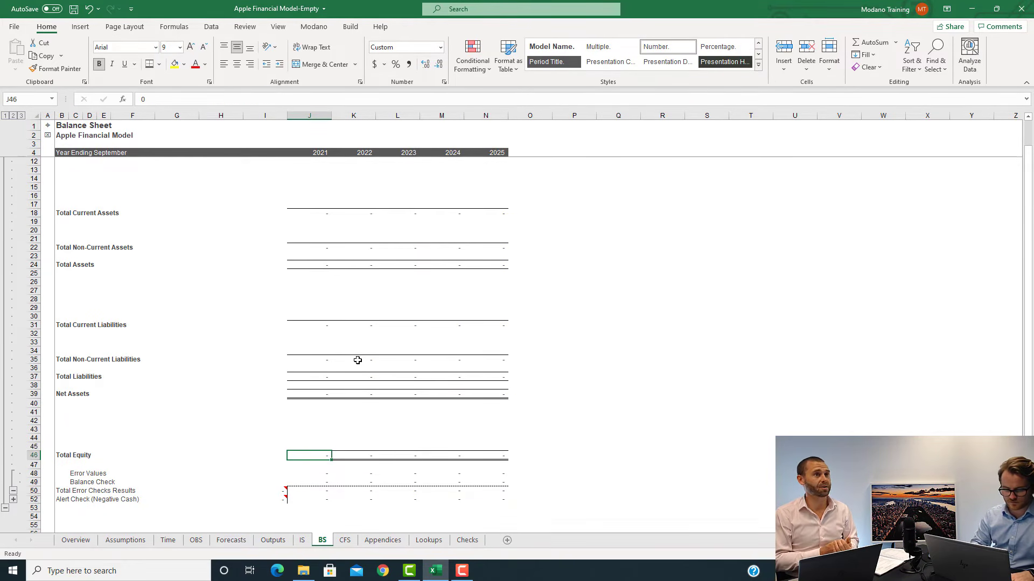
pyautogui.write('1')
pyautogui.hotkey('ctrl', 'Return')
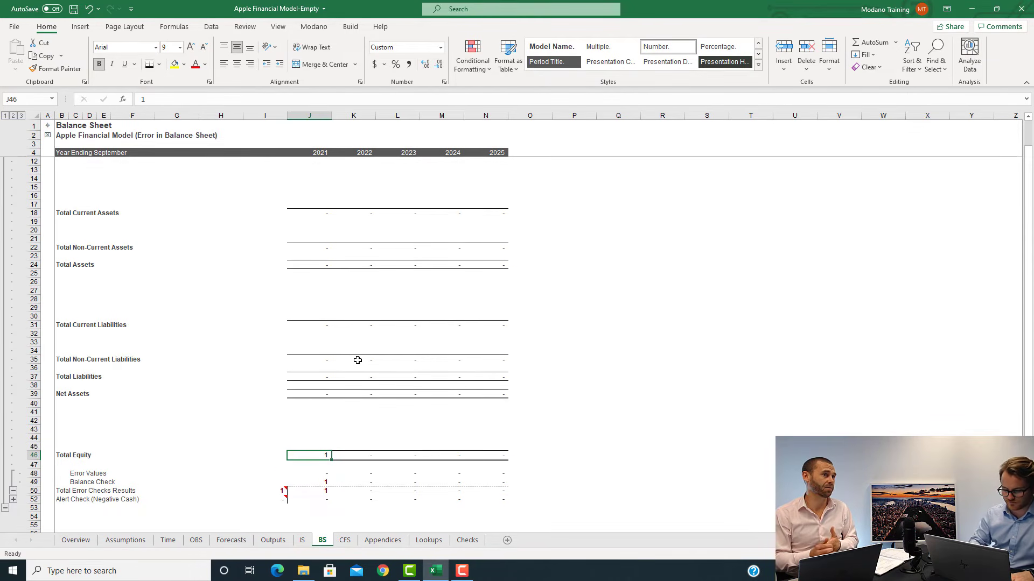
# Test the Error Values check by entering =1/0 as the 2021 Total Equity in J46
pyautogui.write('=')
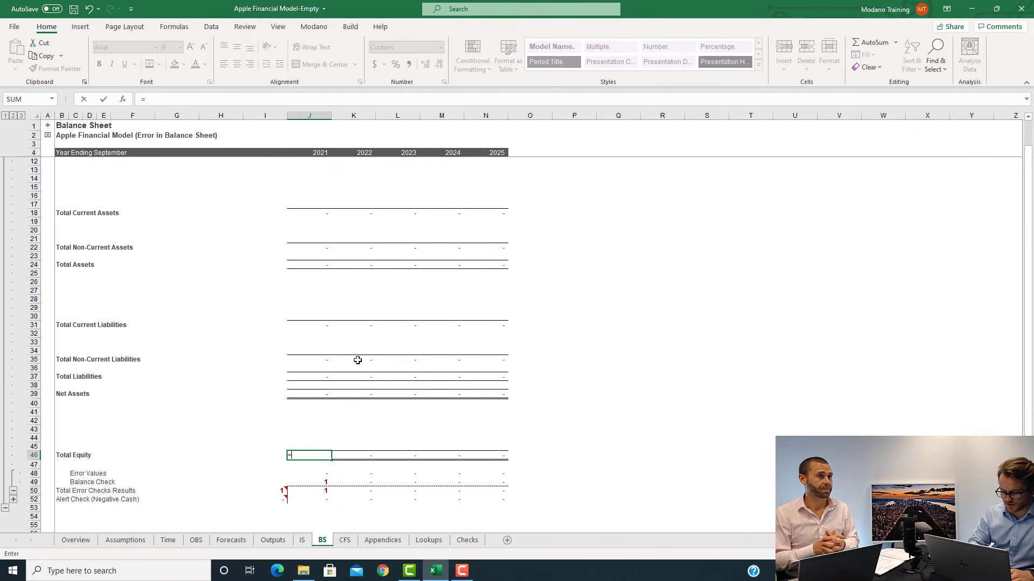
pyautogui.write('1/0')
pyautogui.press('Return')
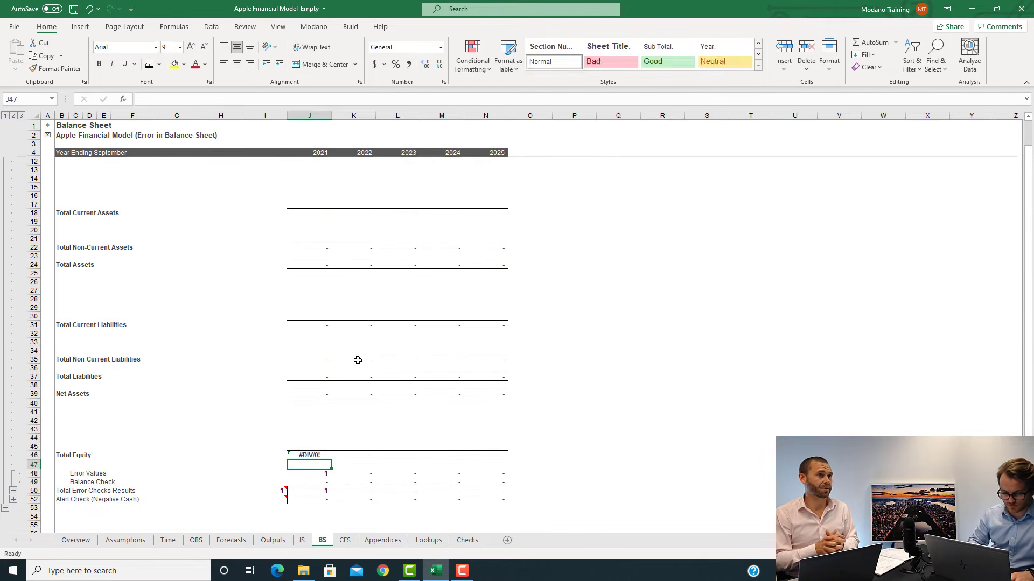
pyautogui.press('Up')
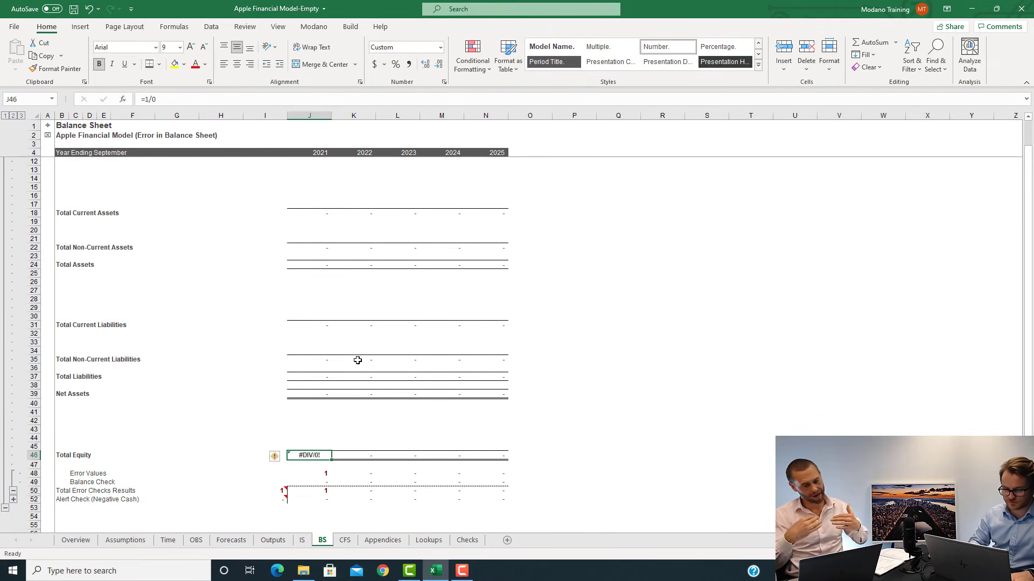
# Reset the 2021 Total Equity in J46 to 0
pyautogui.press('Right')
pyautogui.press('Left')
pyautogui.write('0')
pyautogui.press('Return')
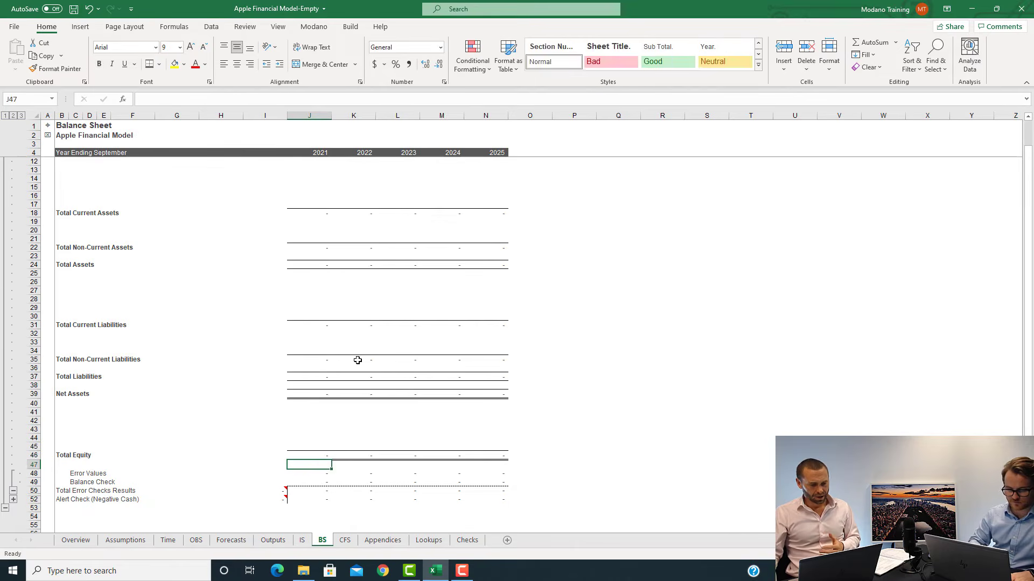
# Check the 2022 Balance Check formula in K49 and the 2021 Total Error Checks Results formula in J50
pyautogui.press('Down')
pyautogui.press('Down')
pyautogui.press('Right')
pyautogui.press('F2')
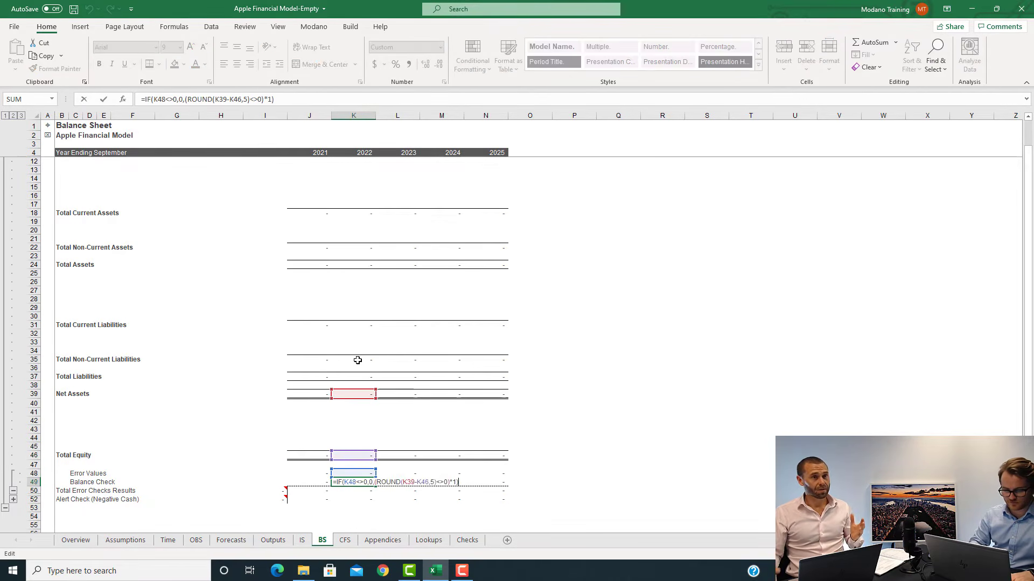
pyautogui.press('Escape')
pyautogui.press('Left')
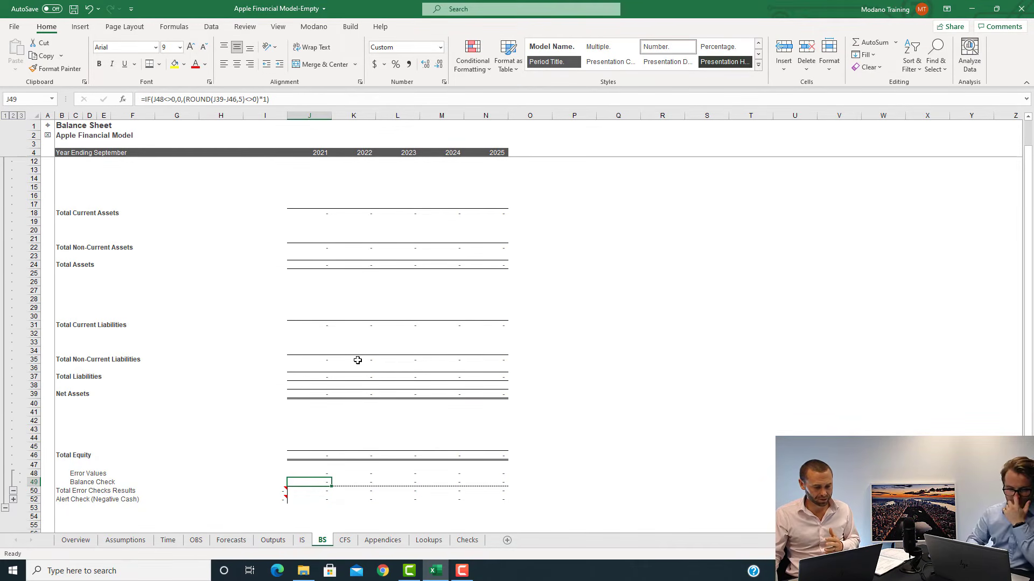
pyautogui.press('Down')
pyautogui.press('F2')
pyautogui.press('Escape')
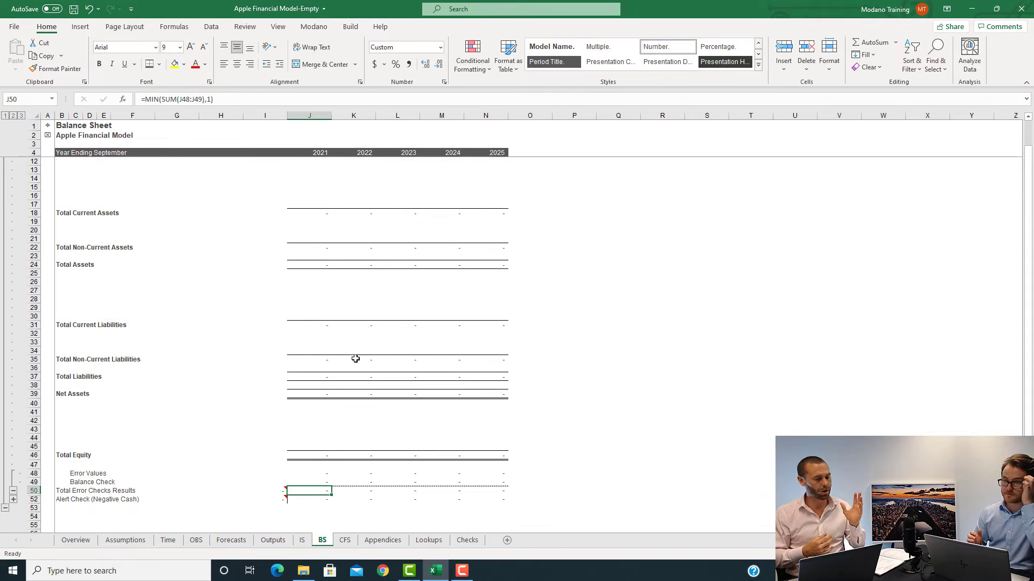
# Enter the label "Opening Cash" in C12 under the Balance Sheet heading
pyautogui.scroll(1, 250, 249)
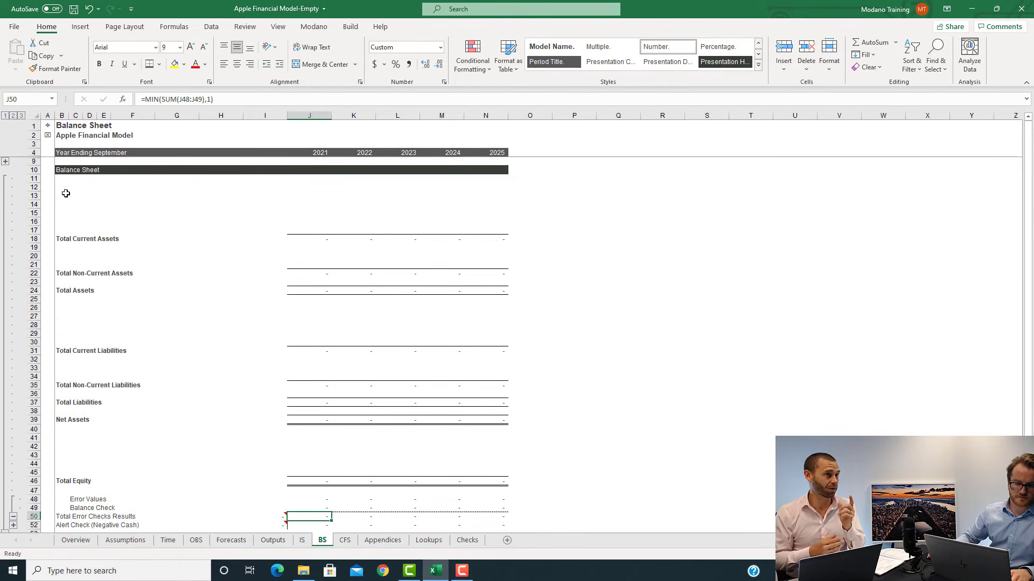
pyautogui.click(66, 189)
pyautogui.click(73, 190)
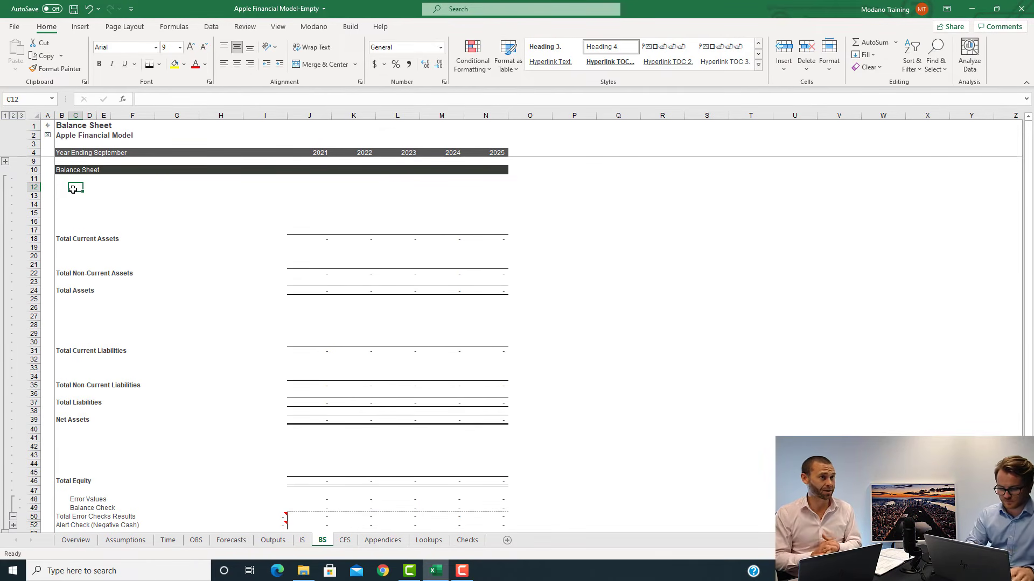
pyautogui.write('Opening C')
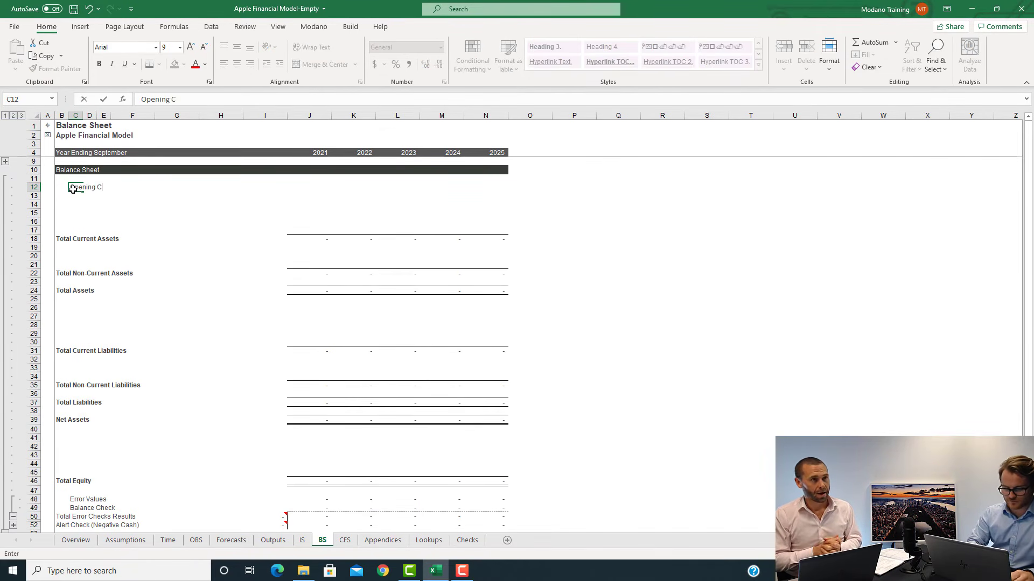
pyautogui.write('ash')
pyautogui.press('Return')
pyautogui.click(73, 189)
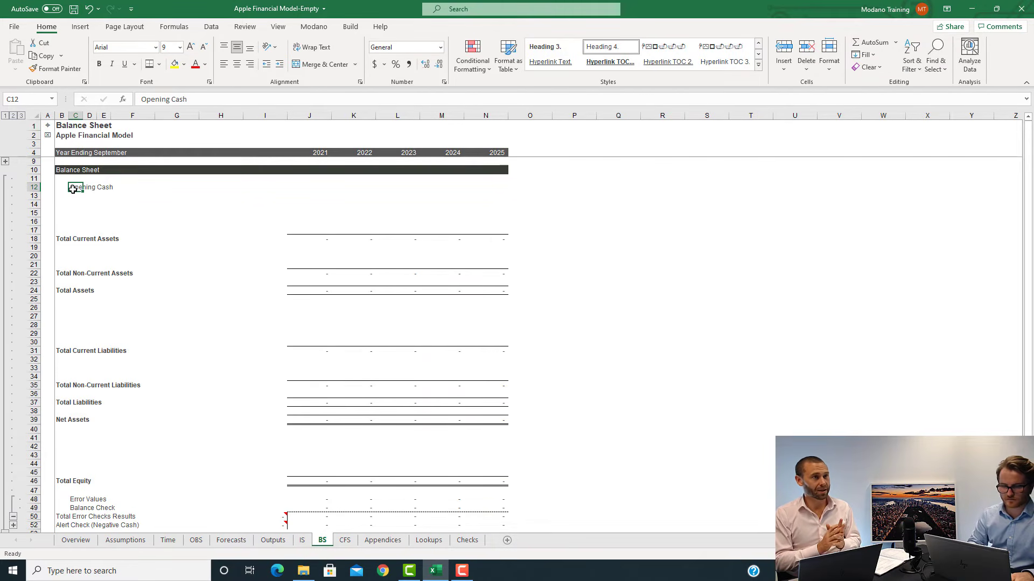
# Enter the label "Change in Cash" in C13 and the label "Cash" in B14
pyautogui.press('Down')
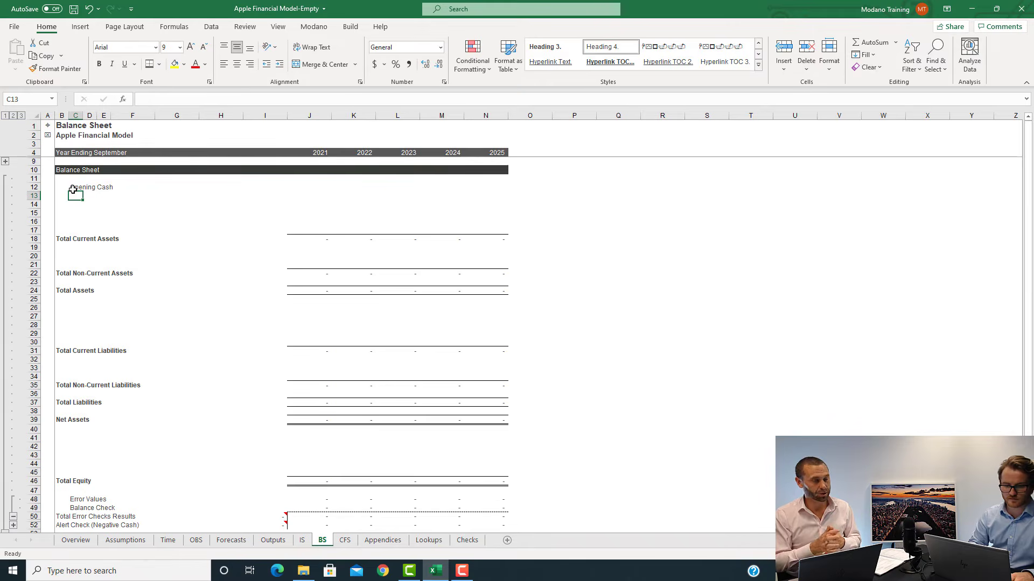
pyautogui.write('Chang')
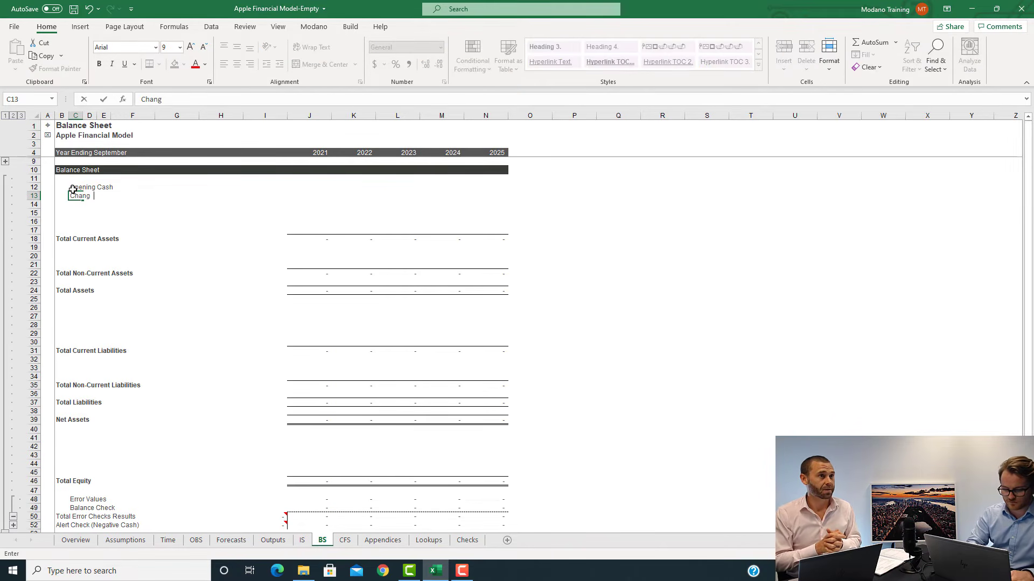
pyautogui.write('e in Cash')
pyautogui.press('Return')
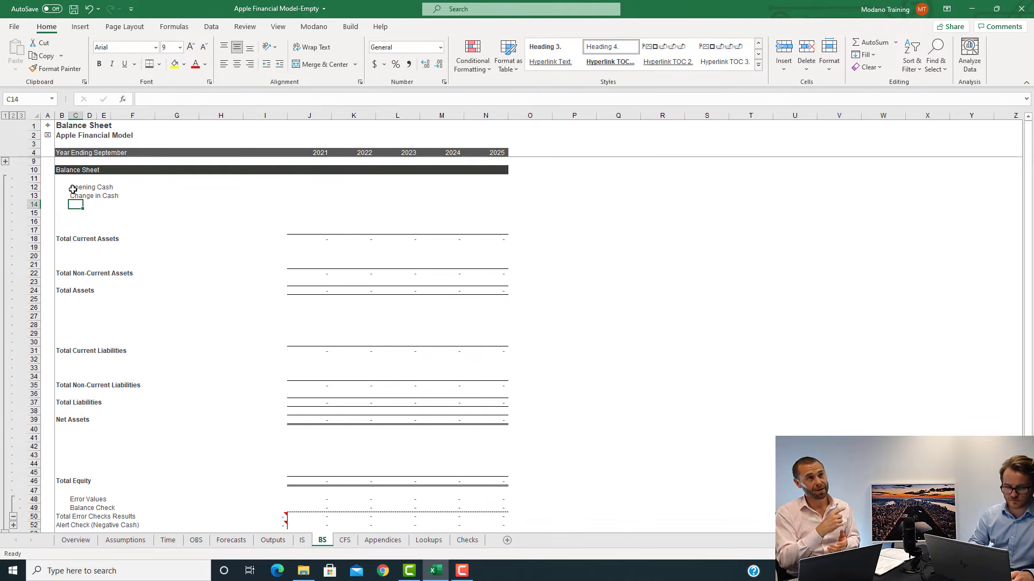
pyautogui.press('Left')
pyautogui.write('Cash')
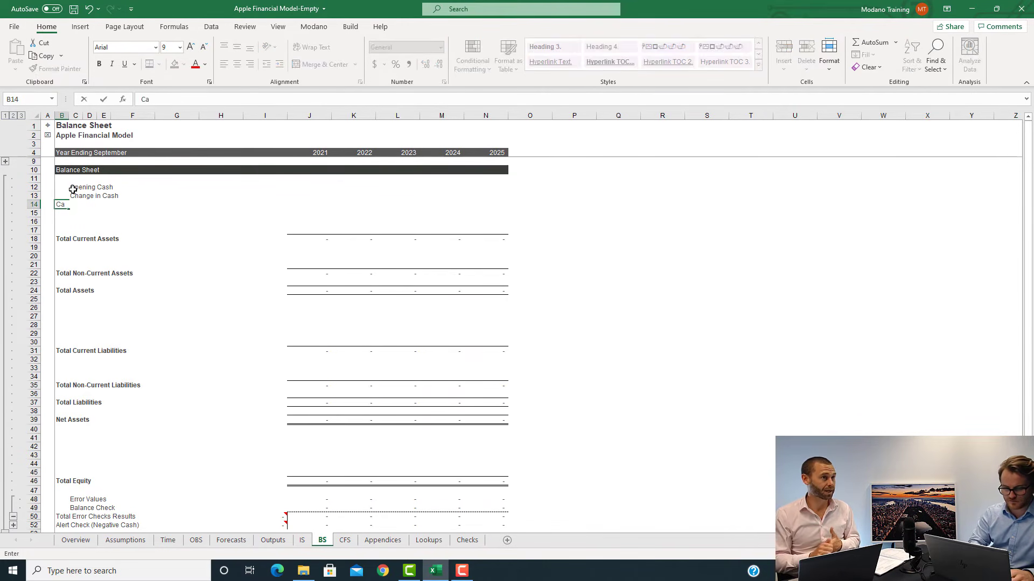
pyautogui.hotkey('ctrl', 'Return')
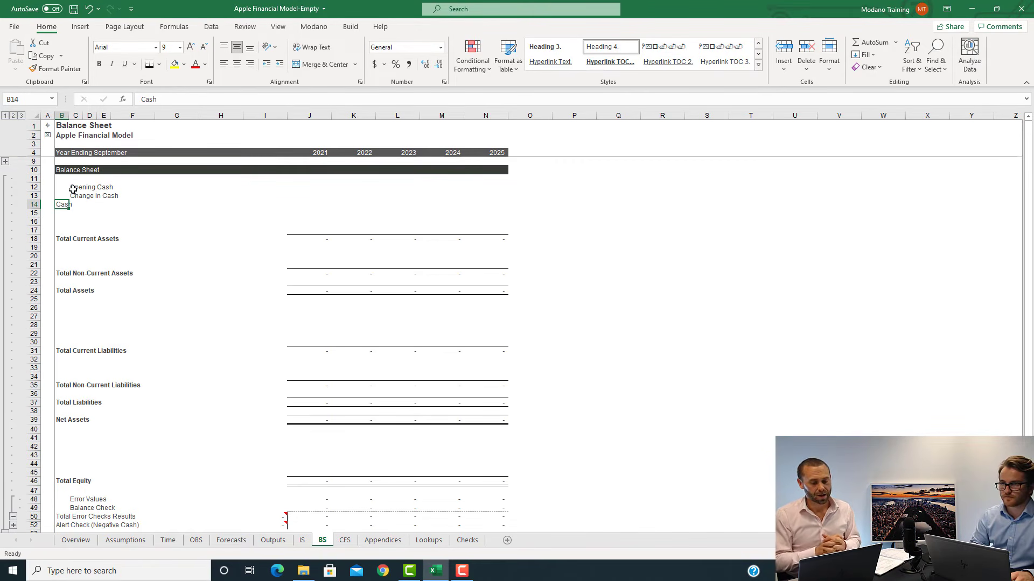
# Select the 2021 Opening Cash cell J12 and expand the grouped period detail rows 5 to 8
pyautogui.press('Right')
pyautogui.press('Right')
pyautogui.press('Right')
pyautogui.press('Right')
pyautogui.press('Right')
pyautogui.press('Right')
pyautogui.press('Right')
pyautogui.press('Right')
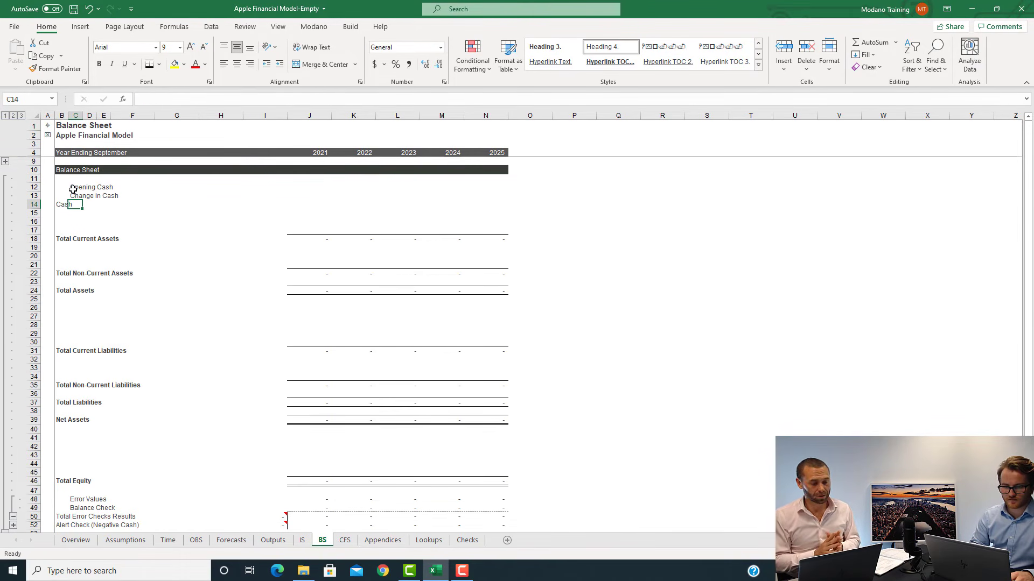
pyautogui.press('Up')
pyautogui.press('Up')
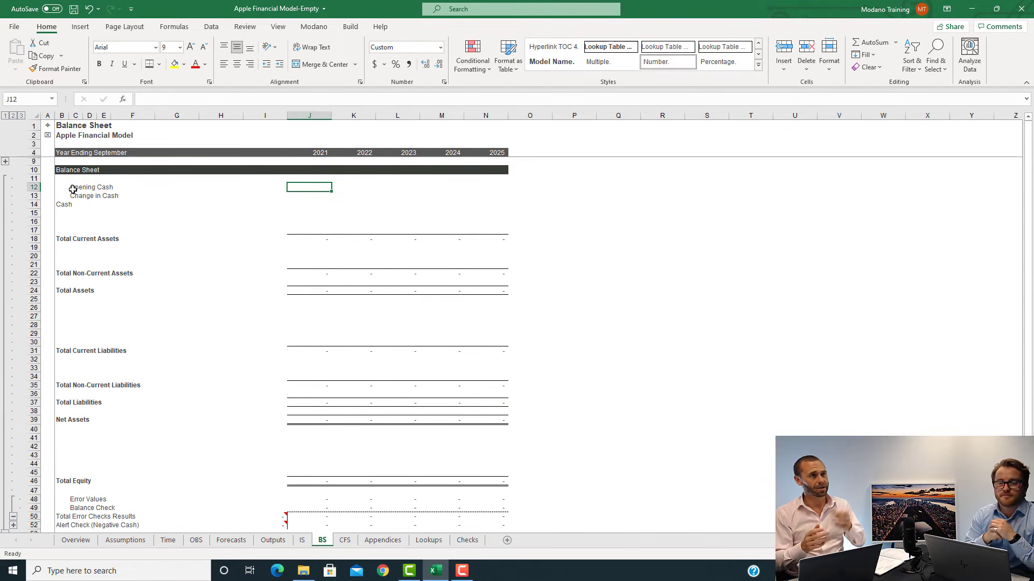
pyautogui.click(5, 162)
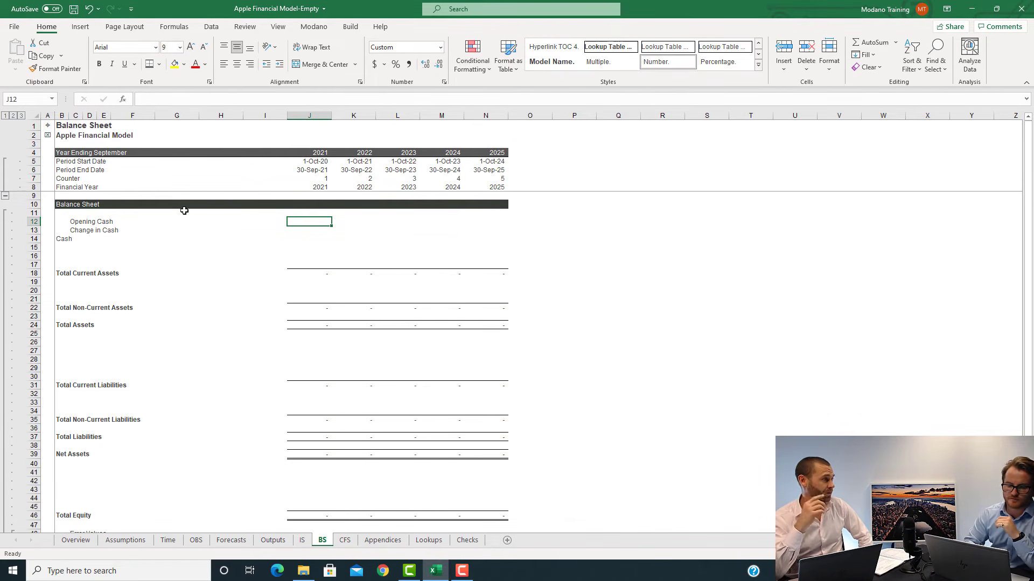
# Start the 2021 Opening Cash formula in J12 with an IF testing whether the period counter J$7 equals 1
pyautogui.click(311, 178)
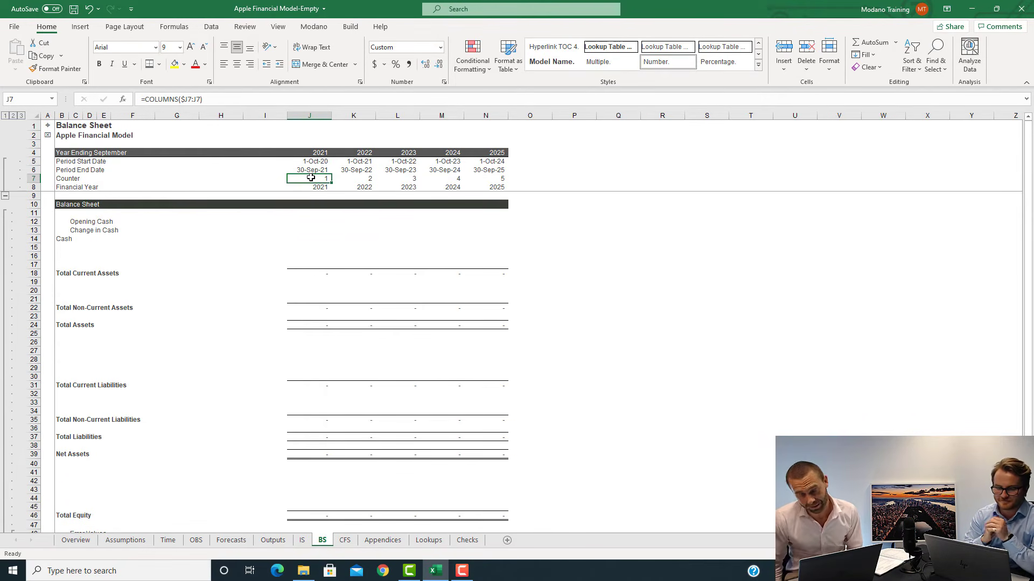
pyautogui.click(310, 223)
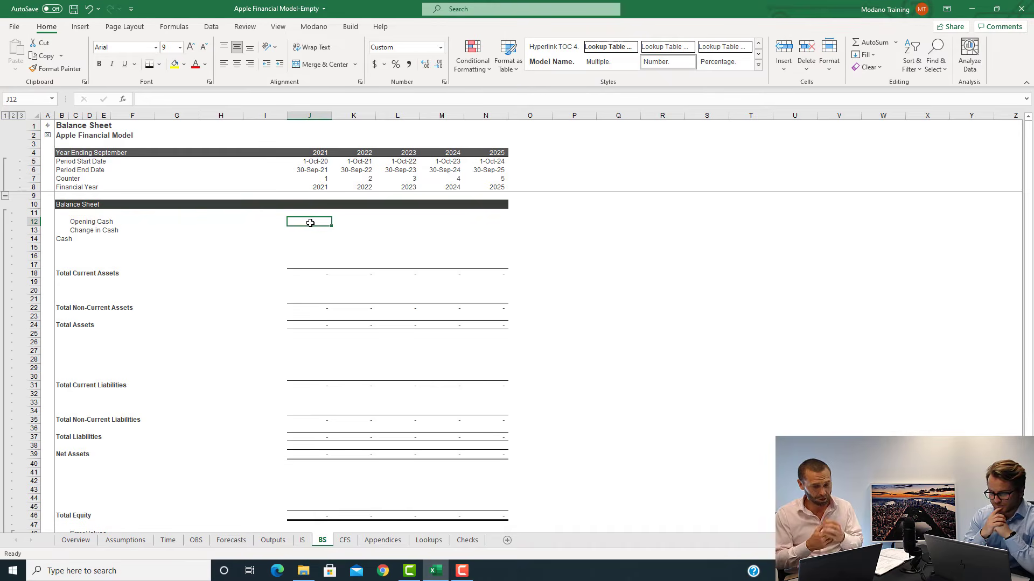
pyautogui.write('=IF(')
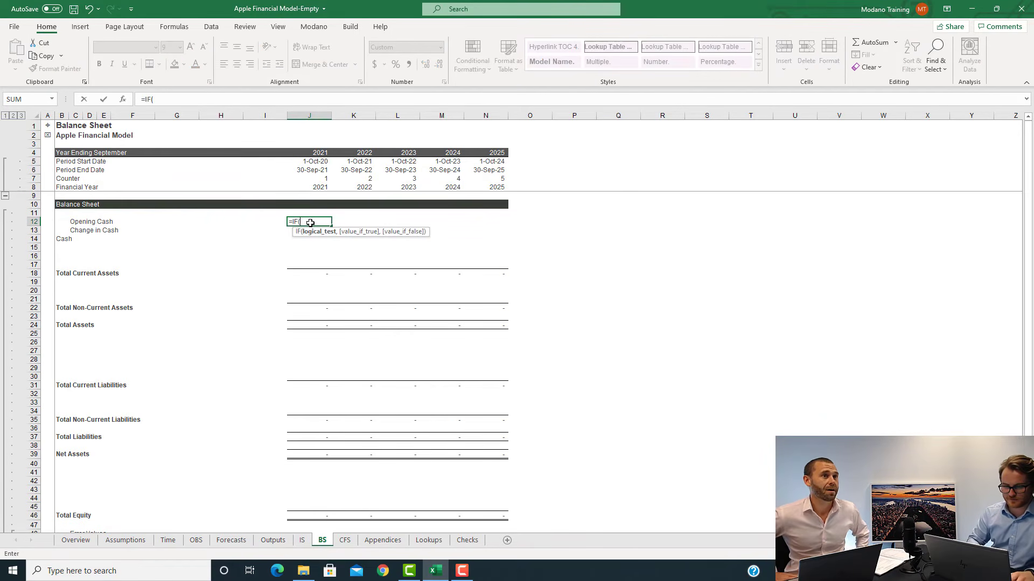
pyautogui.press('Up')
pyautogui.press('Up')
pyautogui.press('Up')
pyautogui.press('Up')
pyautogui.press('Up')
pyautogui.press('Up')
pyautogui.press('Up')
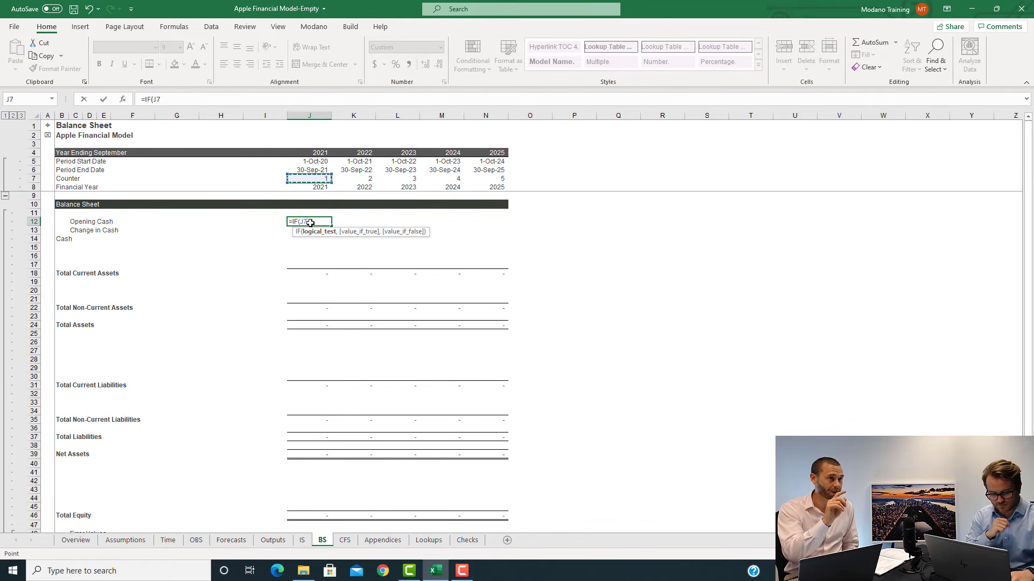
pyautogui.press('XF86MonBrightnessUp')
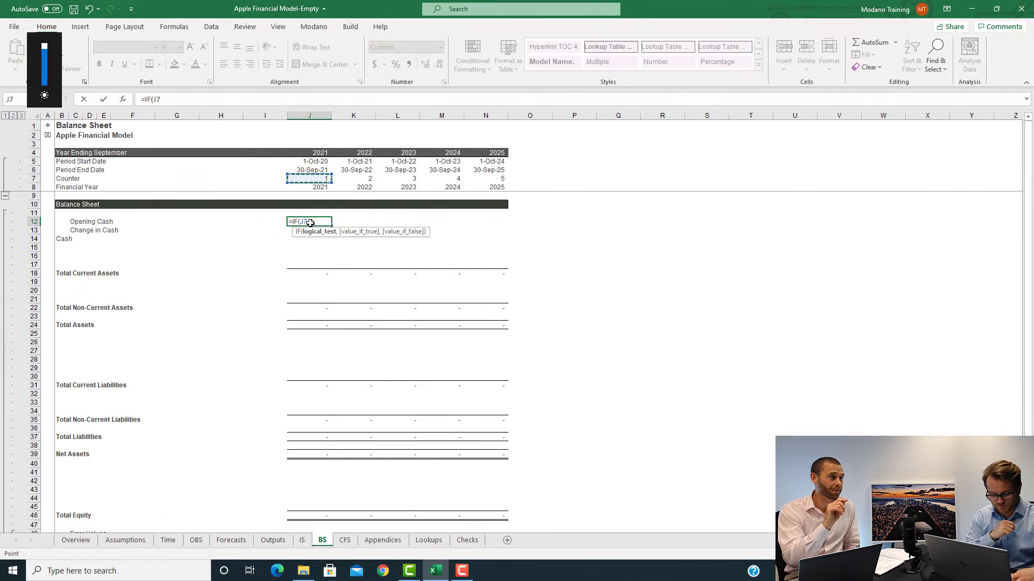
pyautogui.press('F4')
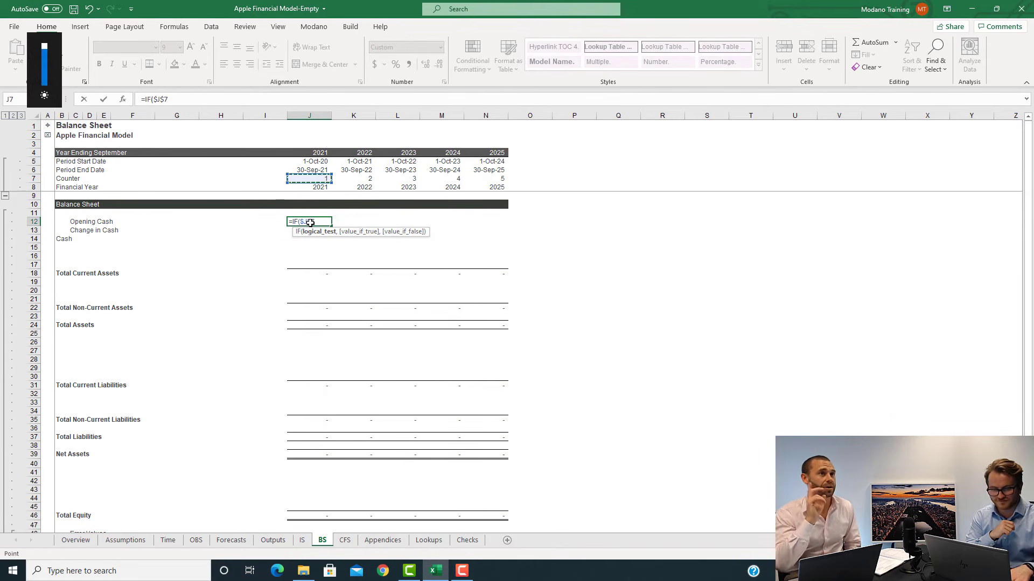
pyautogui.press('F4')
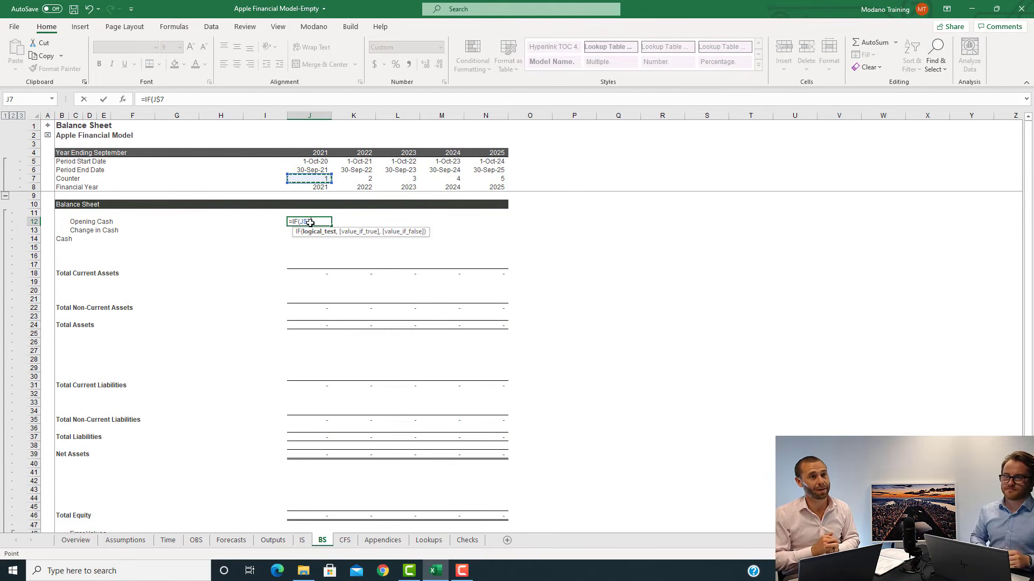
pyautogui.write('=1,')
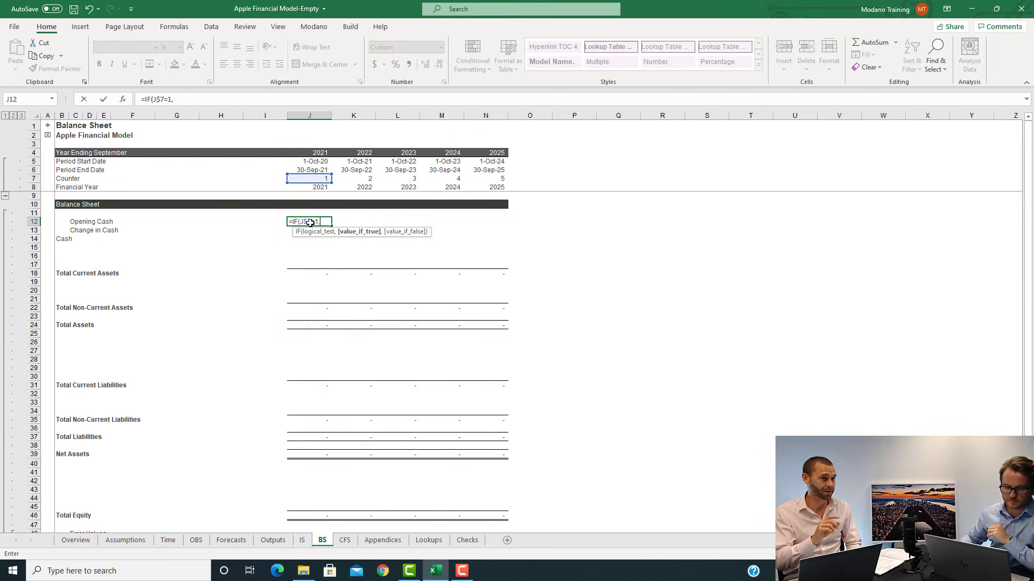
# Set the IF formula's value-if-true to the Cash cell on the OBS sheet, column-locked as OBS!$J6
pyautogui.click(195, 540)
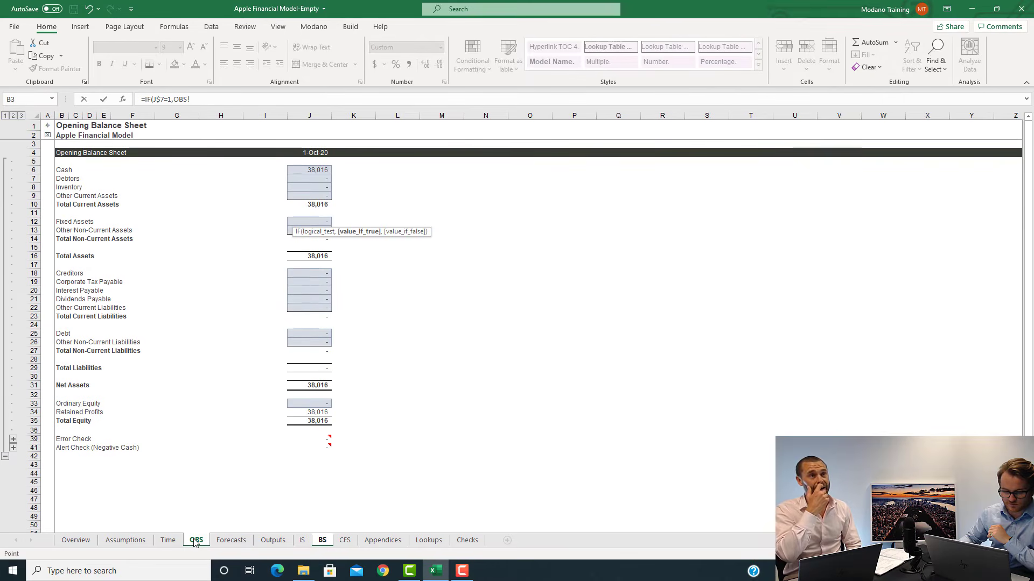
pyautogui.click(320, 170)
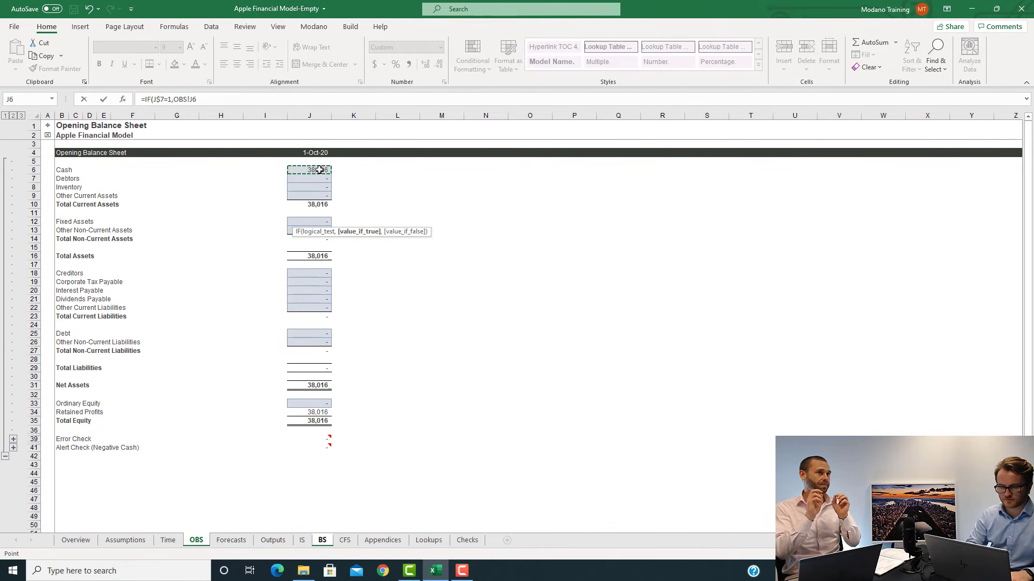
pyautogui.press('F4')
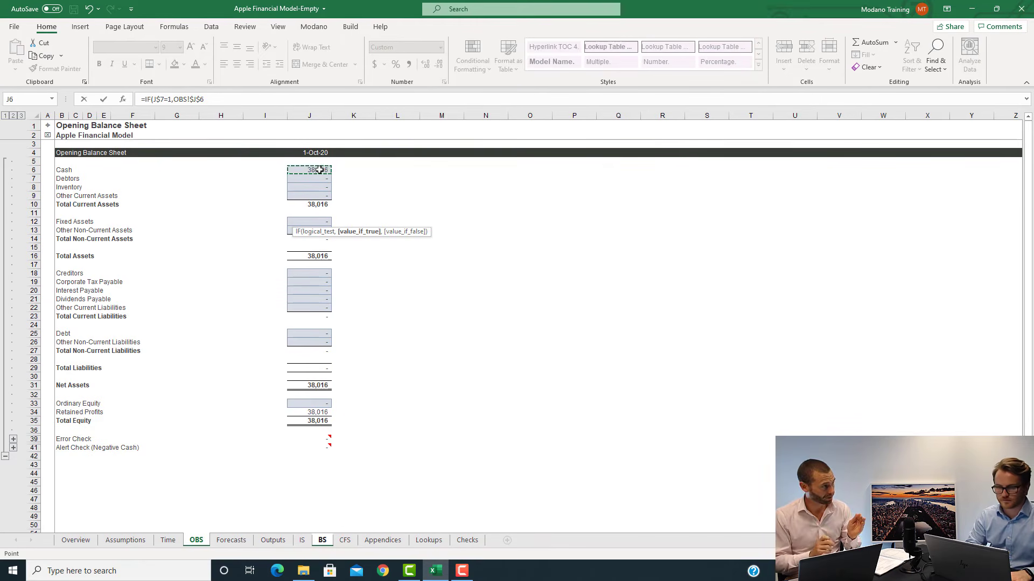
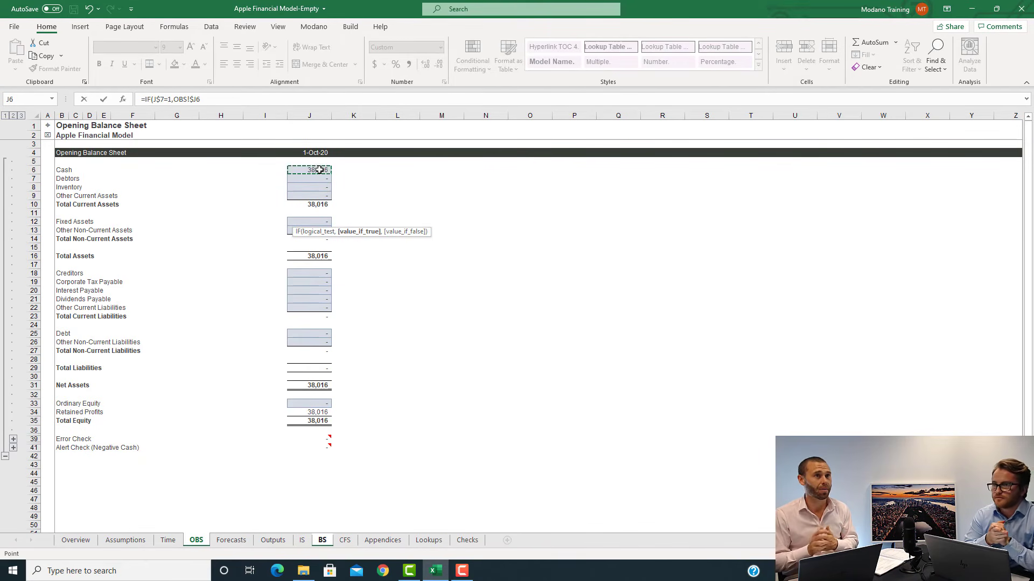
pyautogui.write(',')
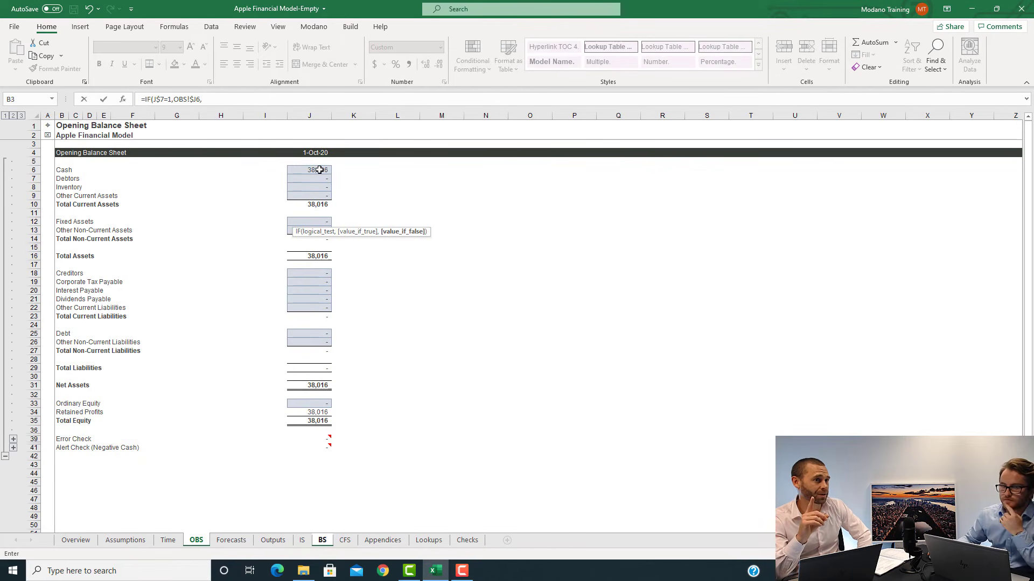
# Set the value-if-false to the prior period's Cash cell I14 without the BS sheet prefix and complete the J12 formula
pyautogui.click(322, 540)
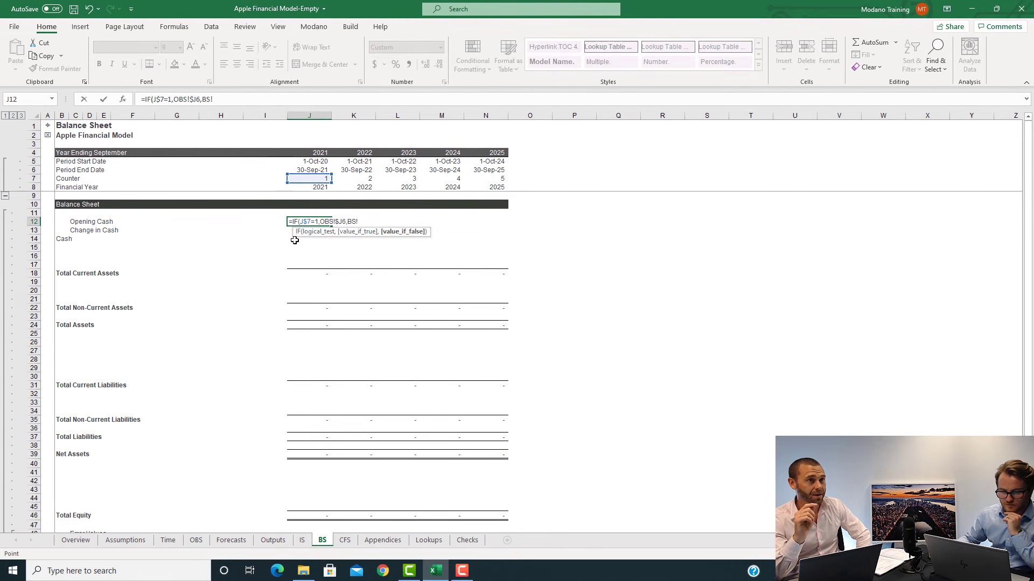
pyautogui.click(263, 236)
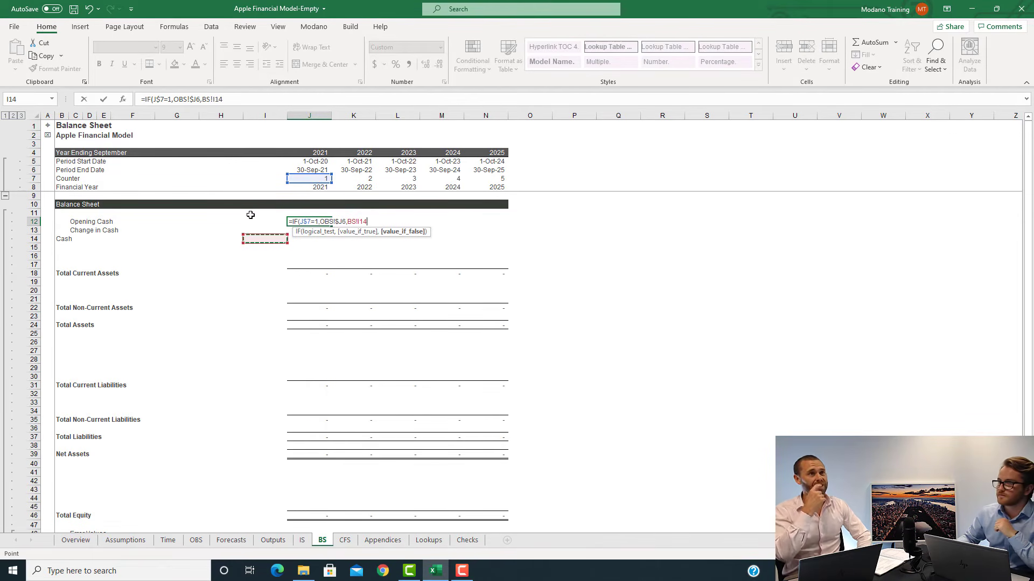
pyautogui.click(209, 99)
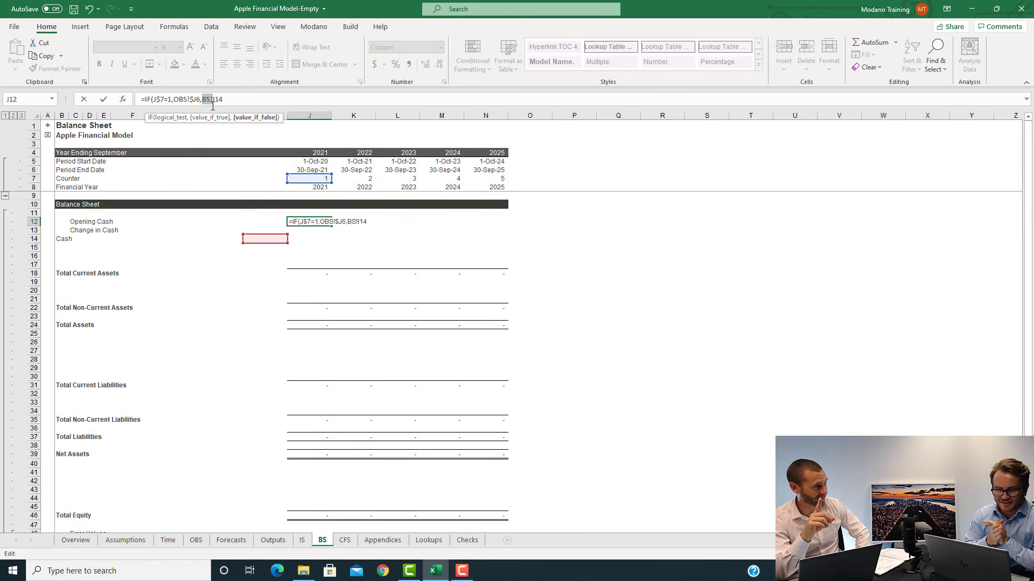
pyautogui.press('BackSpace')
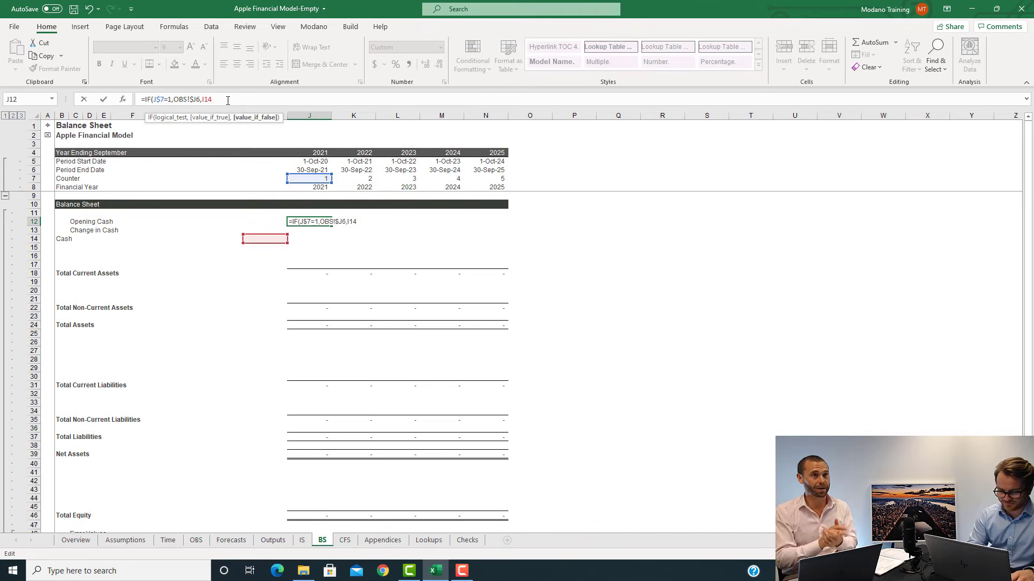
pyautogui.write(')')
pyautogui.press('Return')
pyautogui.press('Up')
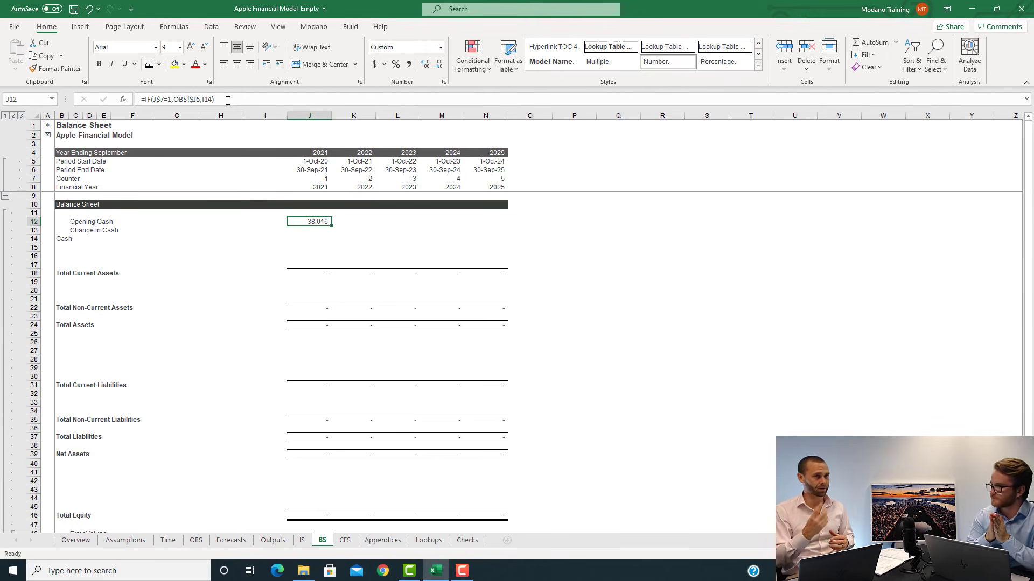
# Link the 2021 Change in Cash cell J13 to Net Increase/(Decrease) in Cash Held, CFS!J40, and select the Cash cell J14
pyautogui.press('Down')
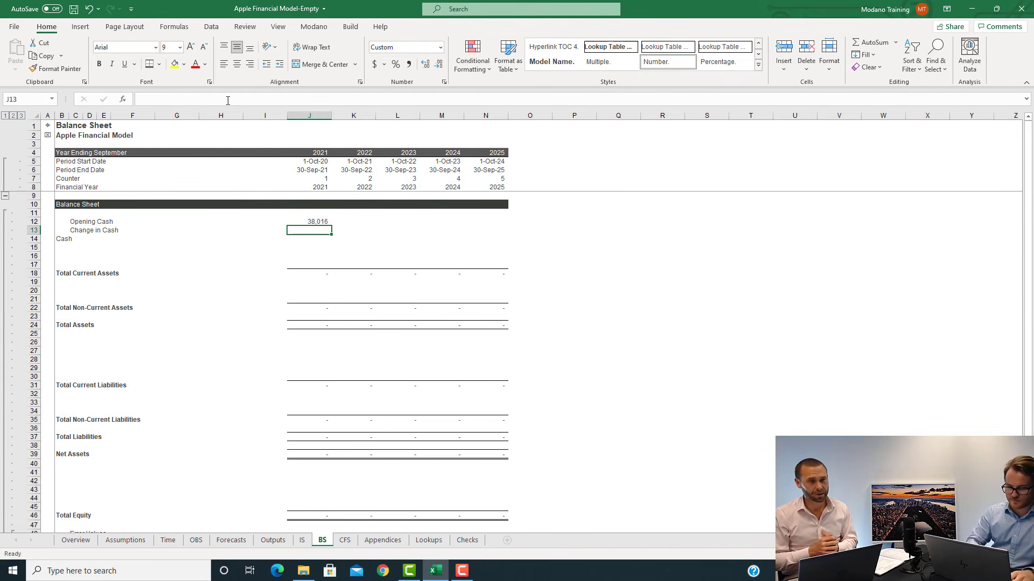
pyautogui.write('=')
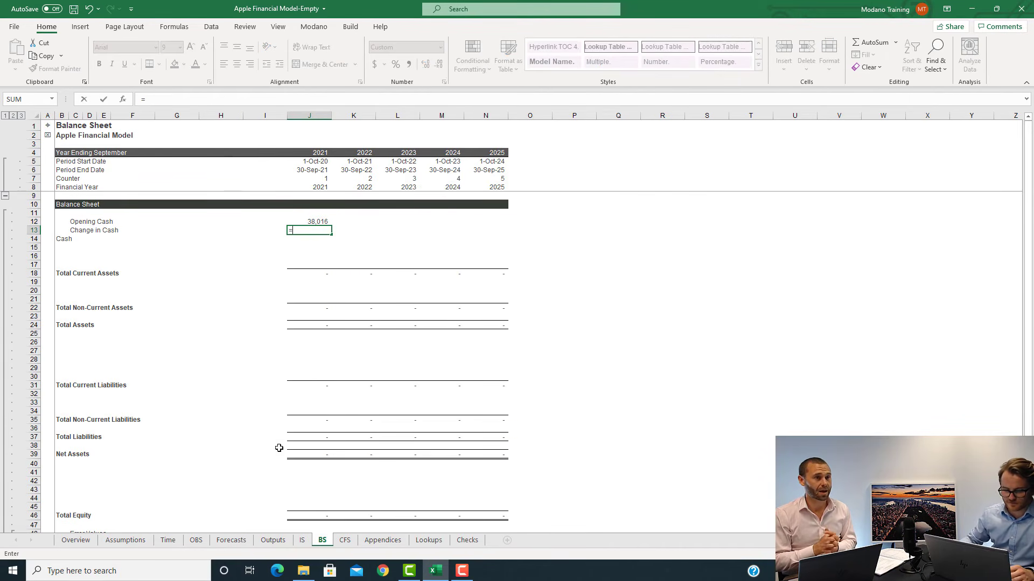
pyautogui.click(345, 540)
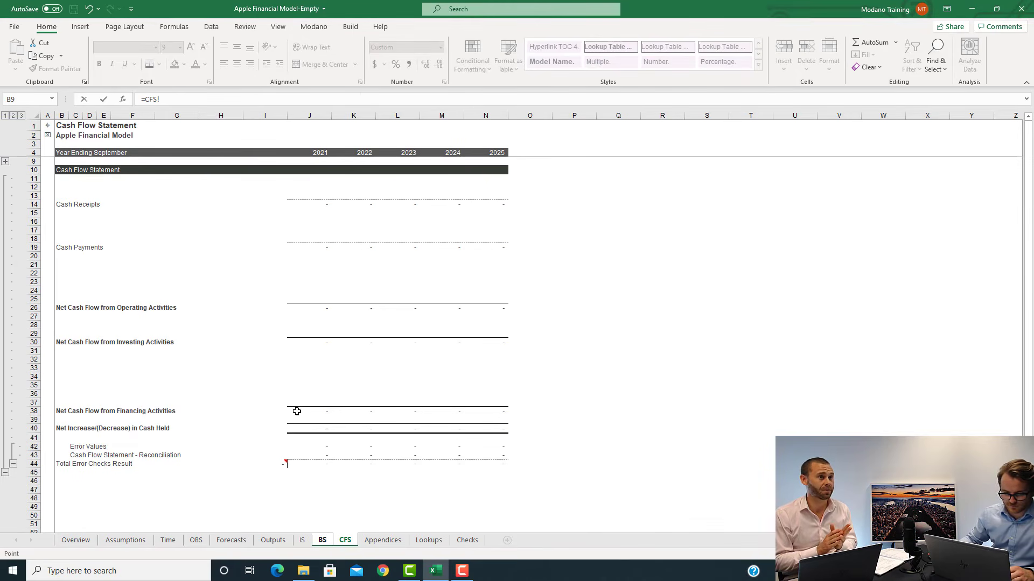
pyautogui.click(300, 430)
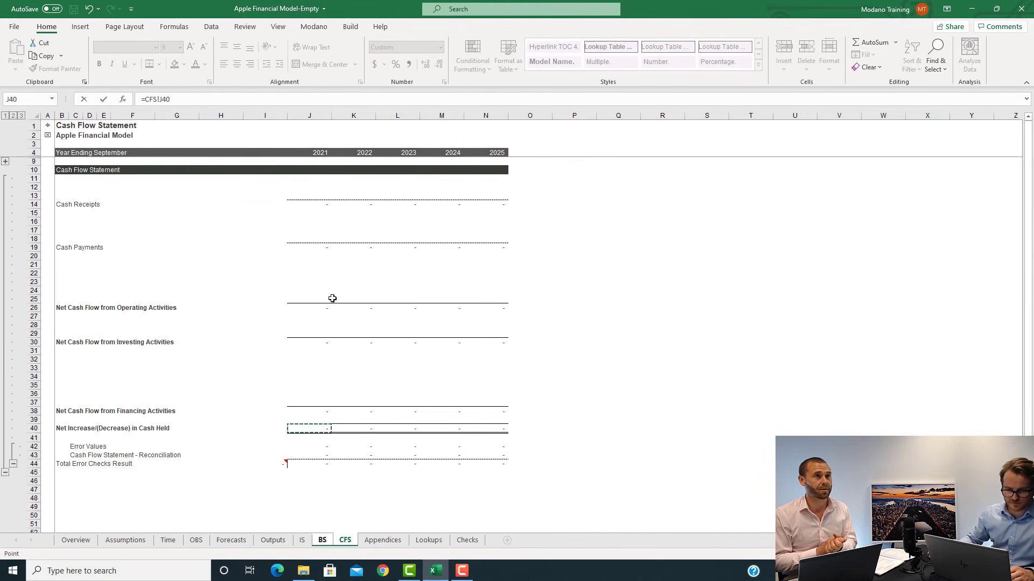
pyautogui.press('Return')
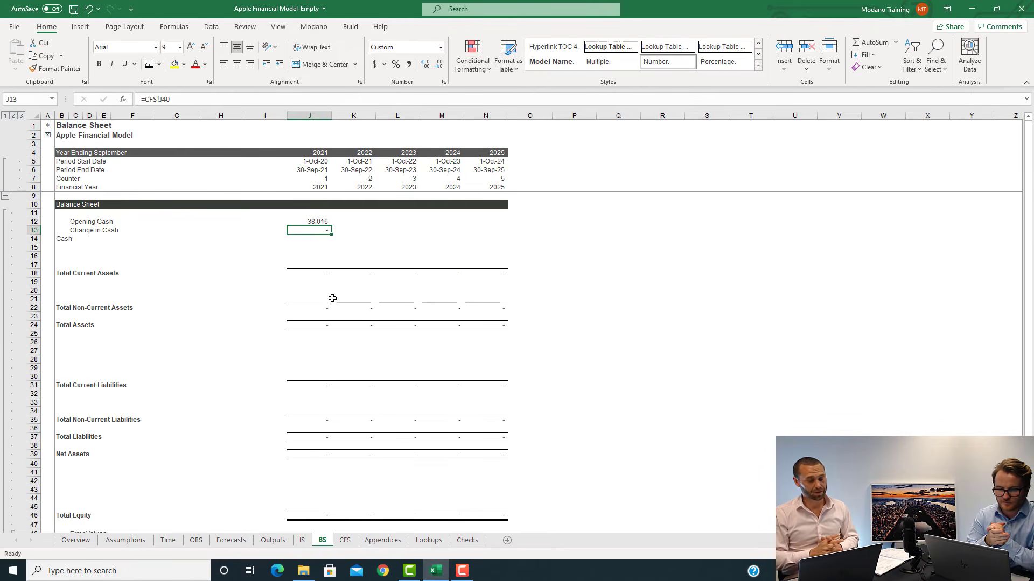
pyautogui.press('Down')
pyautogui.write('=s')
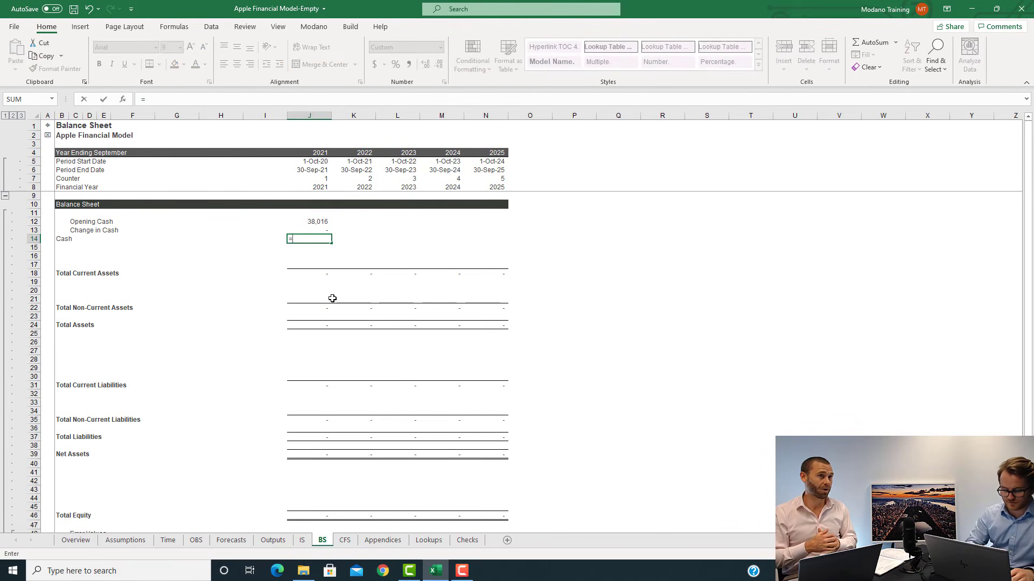
pyautogui.press('Escape')
pyautogui.press('Escape')
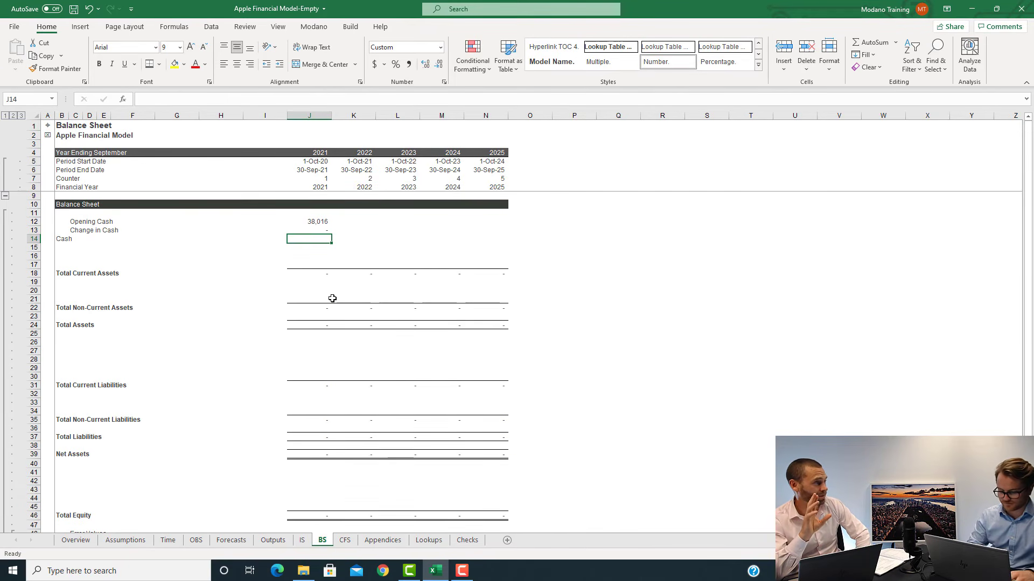
# Total the 2021 Cash cell J14 with AutoSum as =SUM(J12:J13)
pyautogui.hotkey('alt', '=')
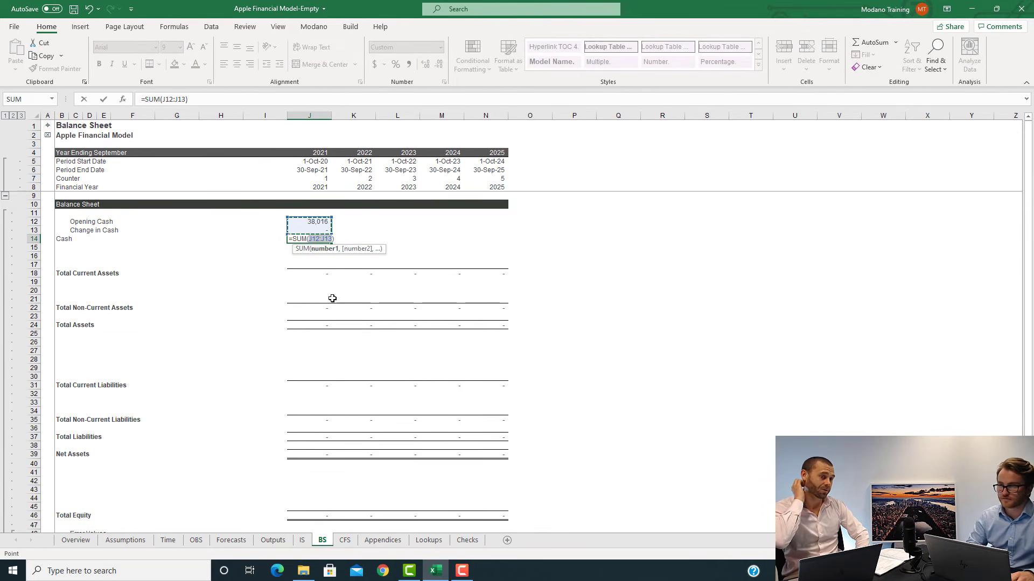
pyautogui.press('Return')
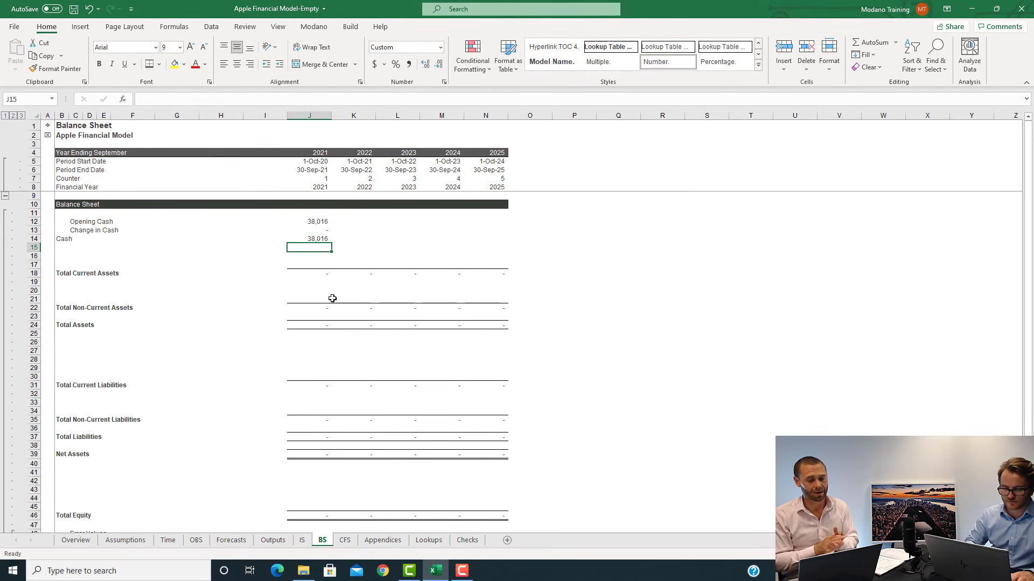
pyautogui.press('Up')
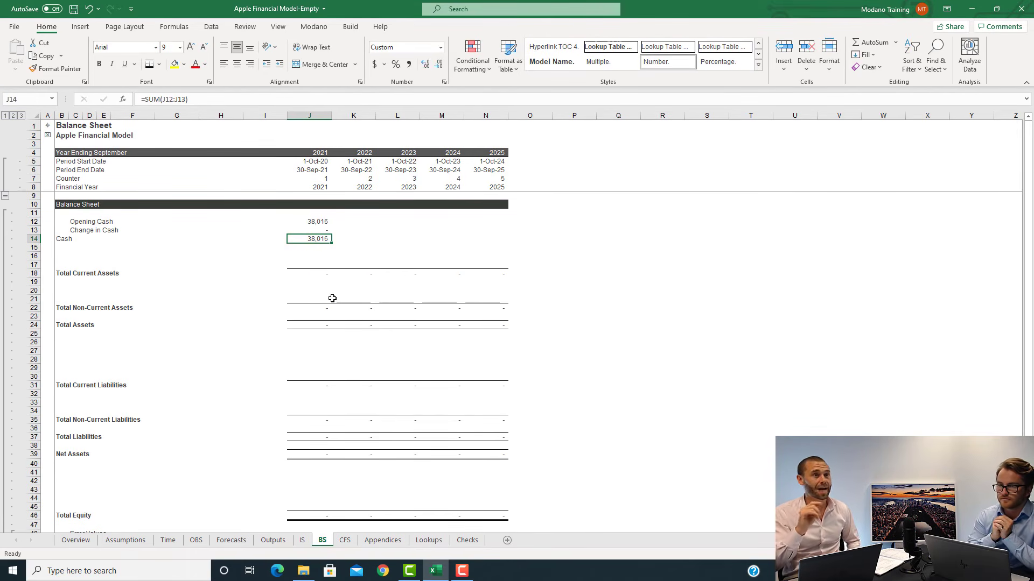
# Apply a fine dashed bottom border to the 2021 Change in Cash cell J13
pyautogui.press('Up')
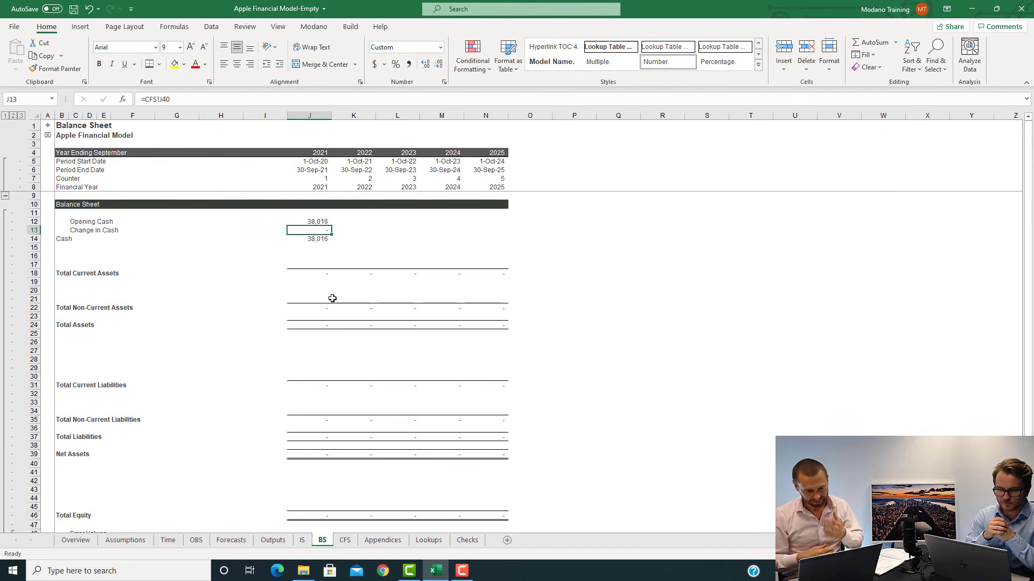
pyautogui.click(161, 65)
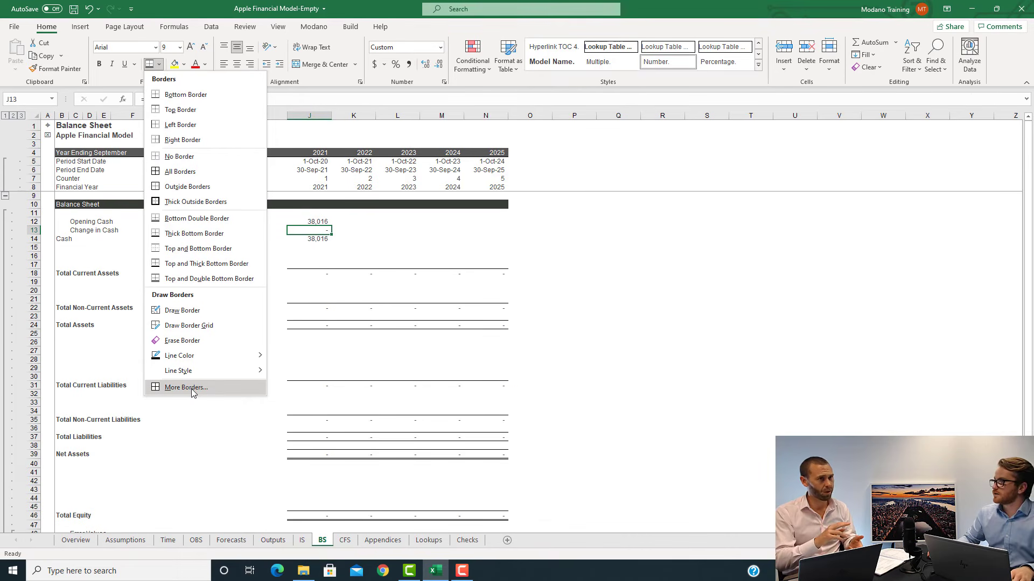
pyautogui.press('Escape')
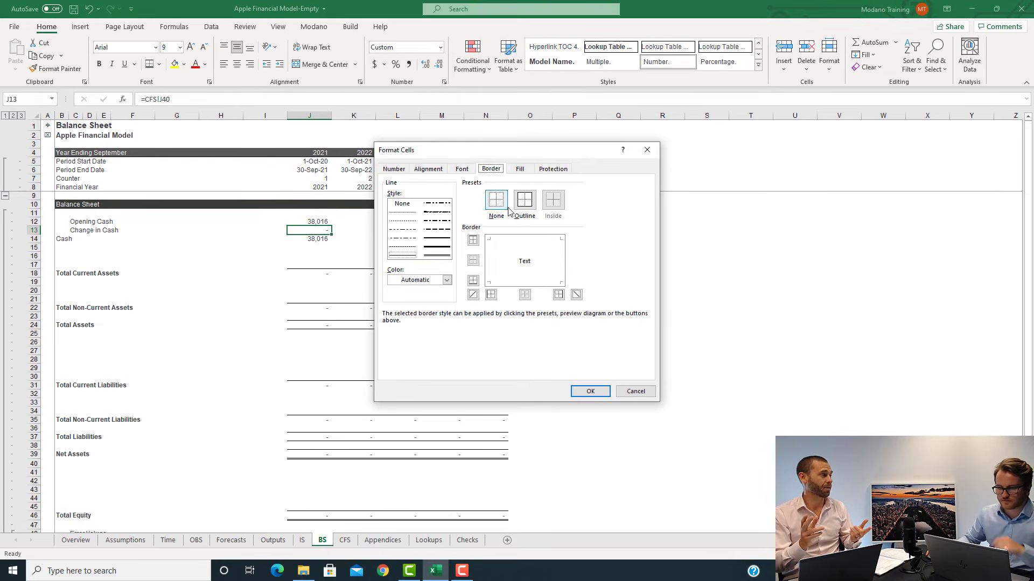
pyautogui.click(407, 248)
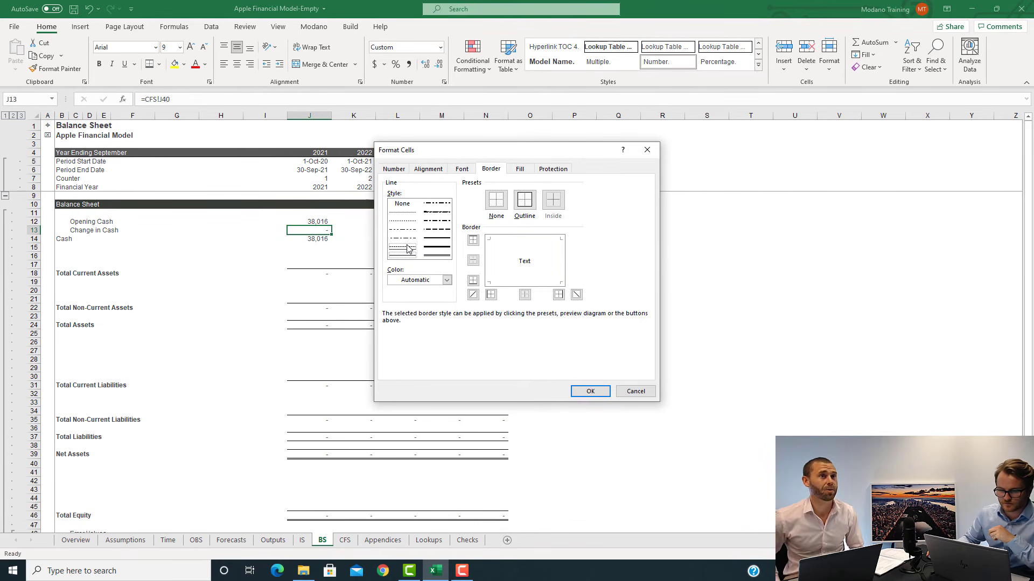
pyautogui.click(530, 284)
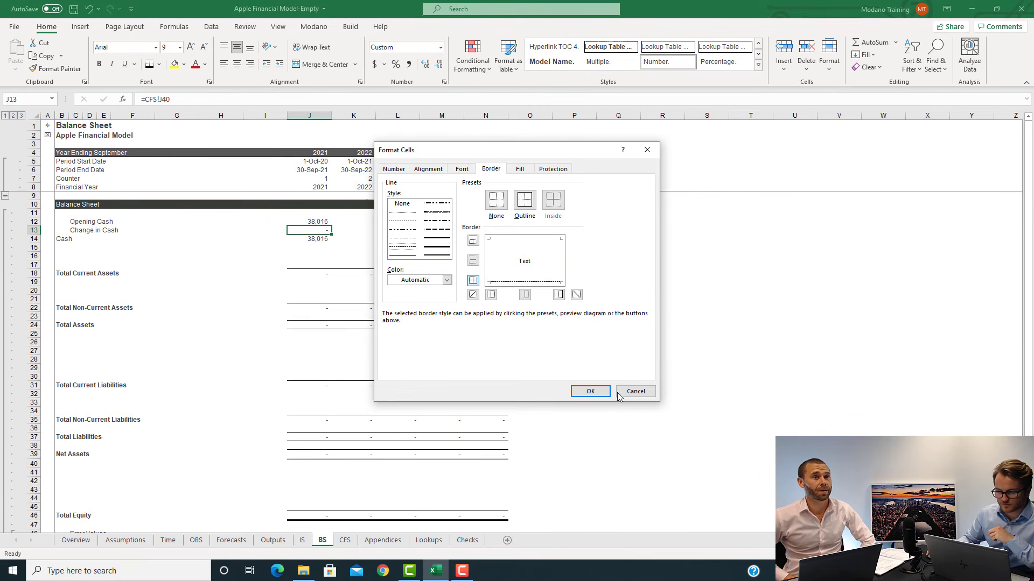
pyautogui.click(590, 391)
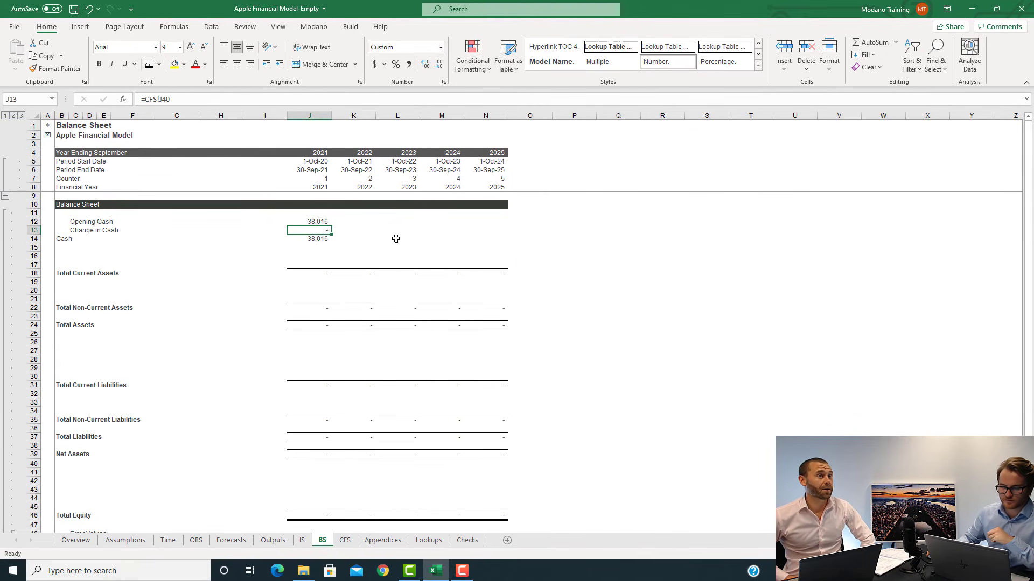
# Copy the 2021 Opening Cash, Change in Cash and Cash formulas in J12:J14 across to the 2025 column
pyautogui.press('Up')
pyautogui.hotkey('shift', 'Down')
pyautogui.hotkey('shift', 'Down')
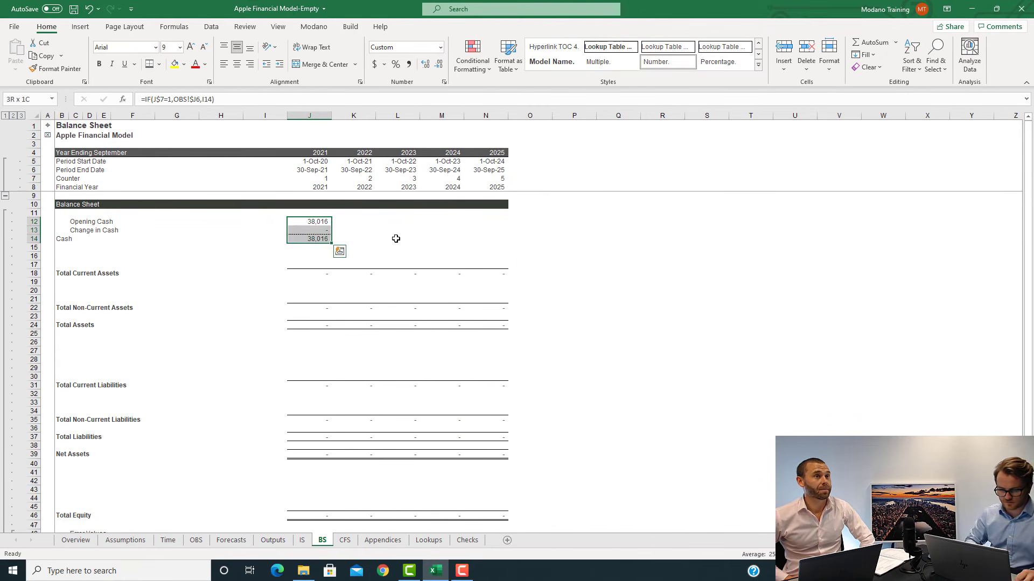
pyautogui.hotkey('shift', 'Right')
pyautogui.hotkey('shift', 'Right')
pyautogui.hotkey('shift', 'Right')
pyautogui.hotkey('shift', 'Right')
pyautogui.hotkey('ctrl', 'r')
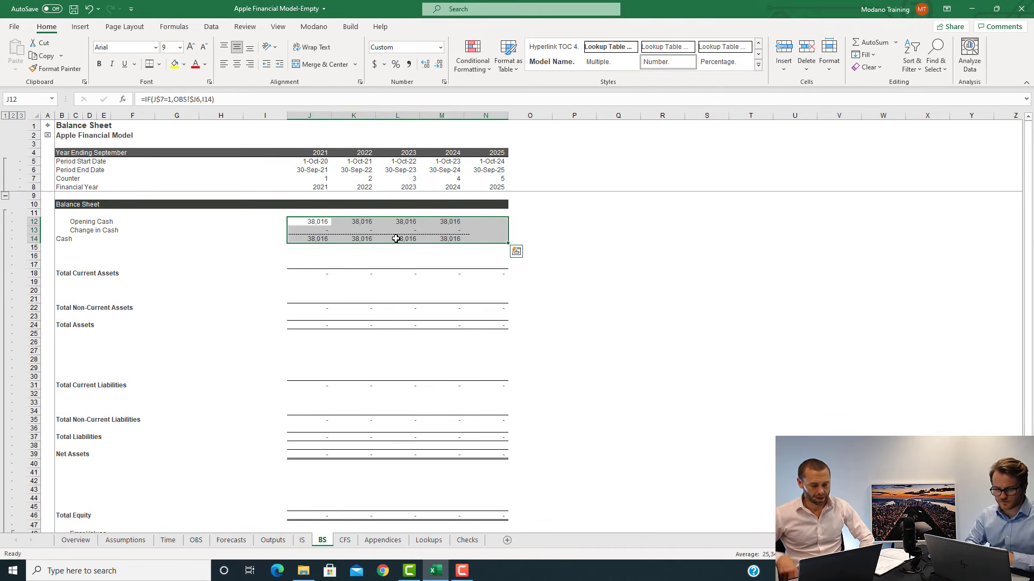
pyautogui.hotkey('shift', 'BackSpace')
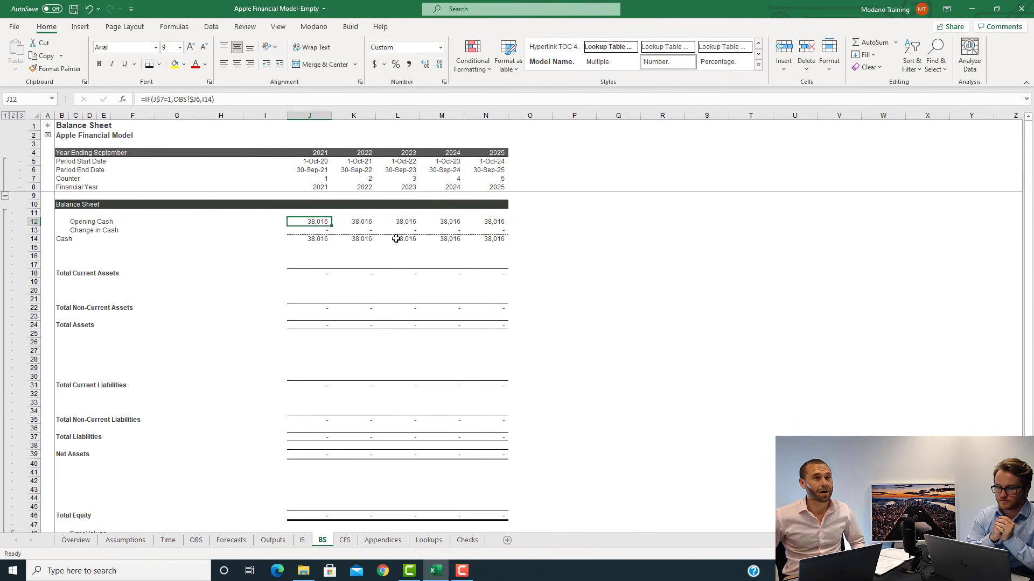
# Link the 2021 Total Current Assets cell J18 to the Cash cell with the formula =J14
pyautogui.press('Down')
pyautogui.press('Down')
pyautogui.press('Down')
pyautogui.press('Down')
pyautogui.press('Down')
pyautogui.press('Down')
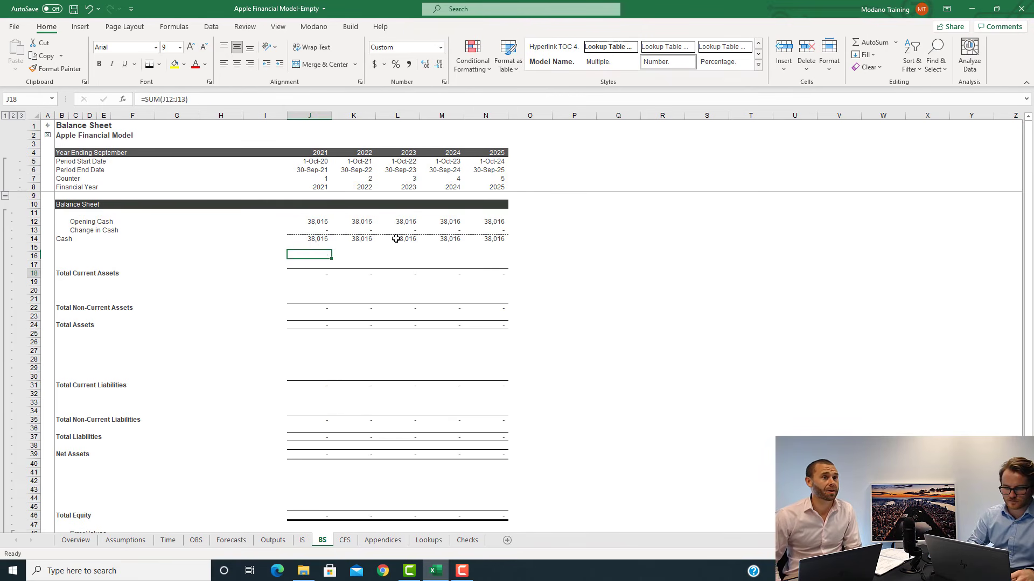
pyautogui.write('=')
pyautogui.press('Up')
pyautogui.press('Up')
pyautogui.press('Up')
pyautogui.press('Up')
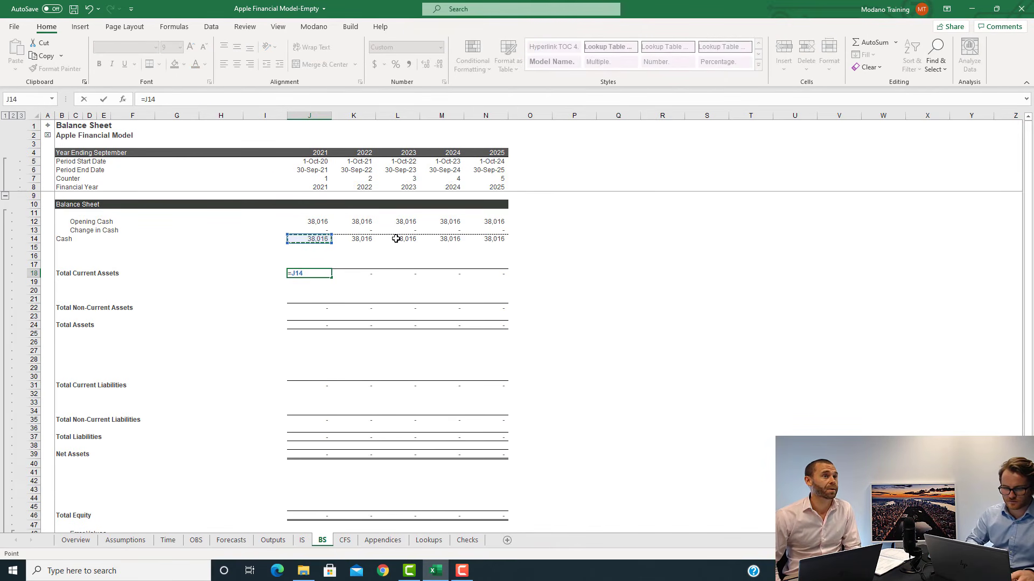
pyautogui.press('Return')
pyautogui.press('Up')
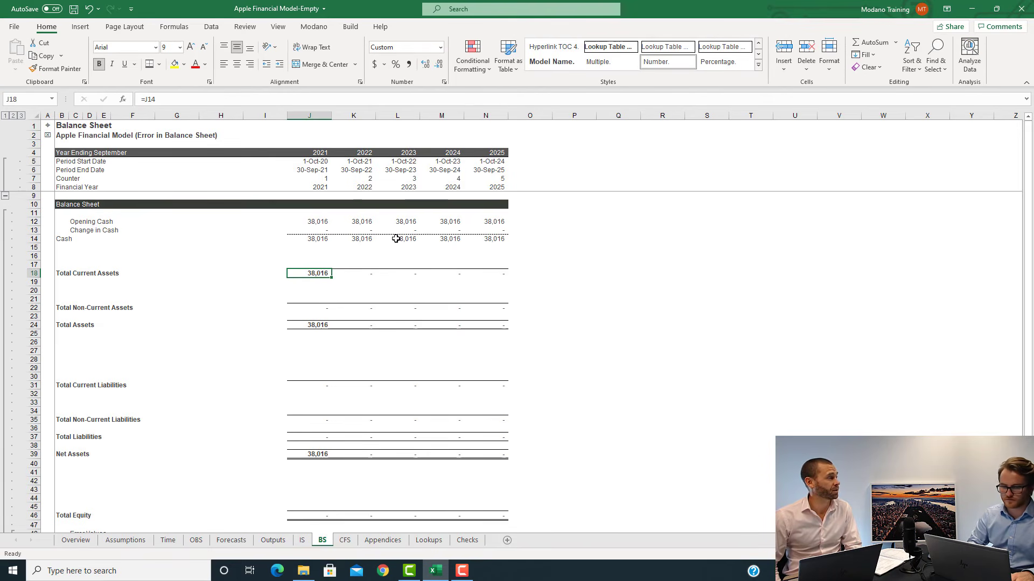
# Copy the 2021 Total Current Assets formula in J18 across through the 2025 column
pyautogui.hotkey('ctrl', 'shift', 'Right')
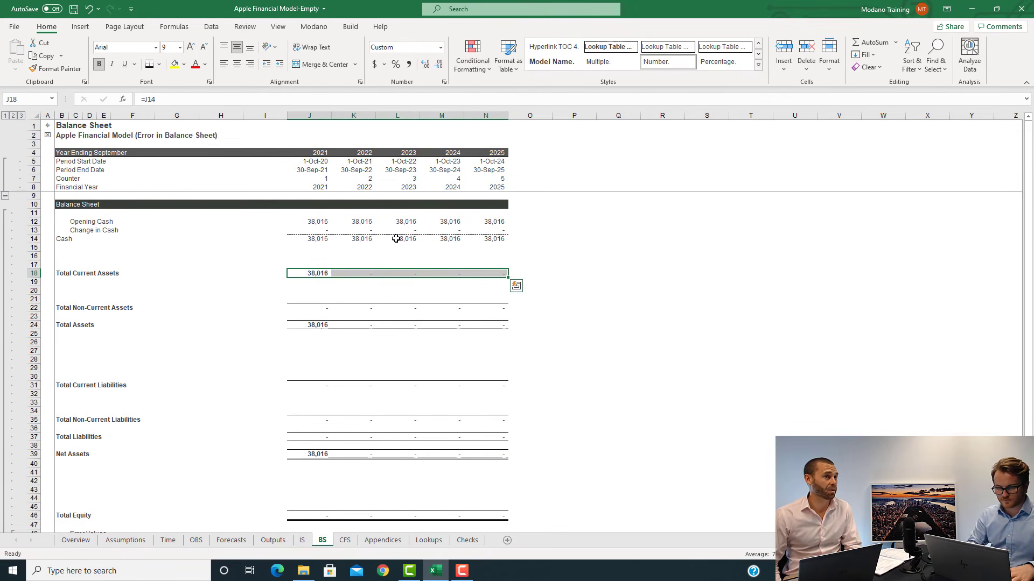
pyautogui.hotkey('ctrl', 'r')
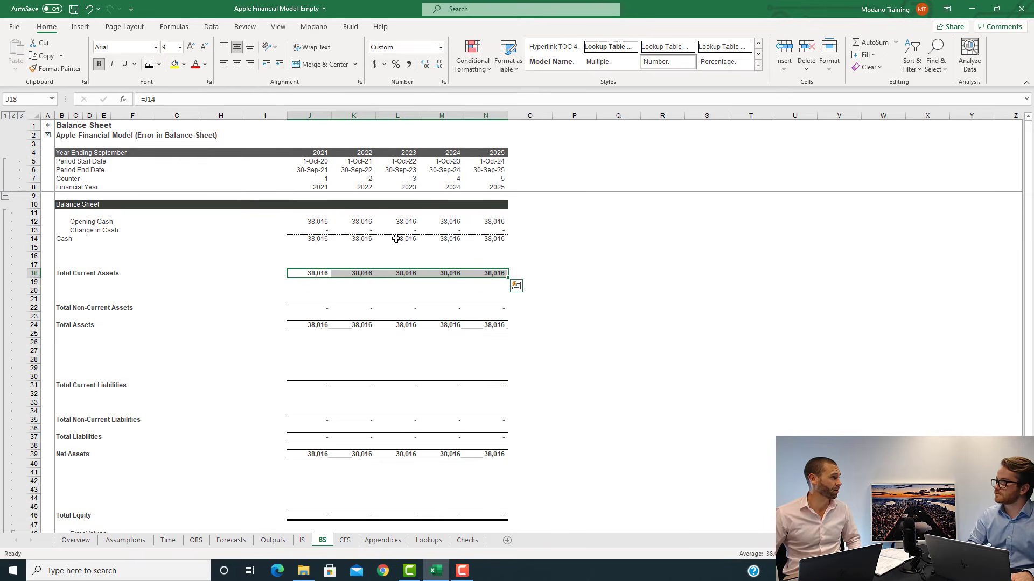
pyautogui.hotkey('ctrl', 'shift', 'Left')
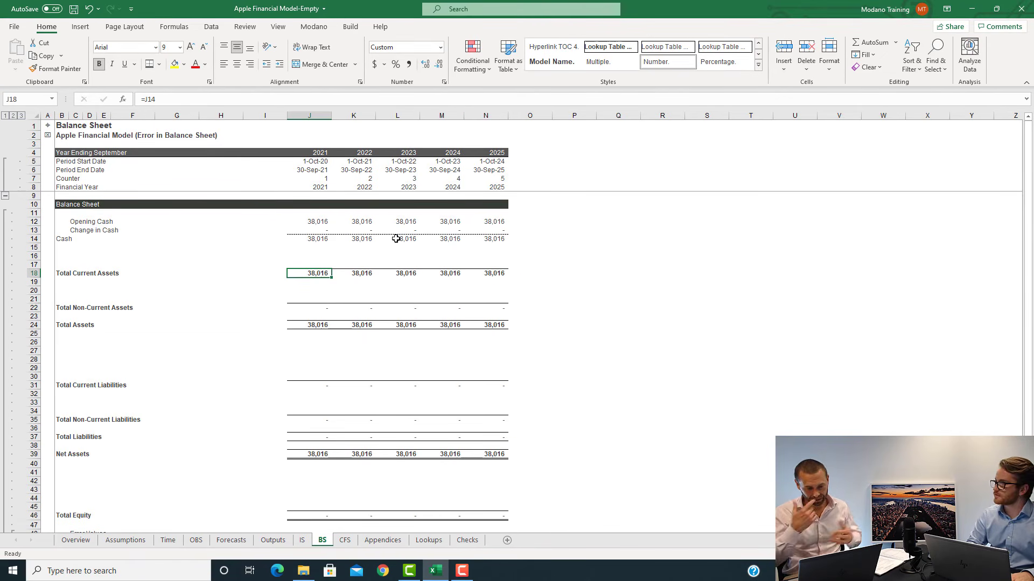
# Examine the Opening Cash formula and the balance sheet's Net Assets, Total Equity and error check rows
pyautogui.press('Up')
pyautogui.press('Up')
pyautogui.press('Up')
pyautogui.press('Up')
pyautogui.press('Up')
pyautogui.press('Up')
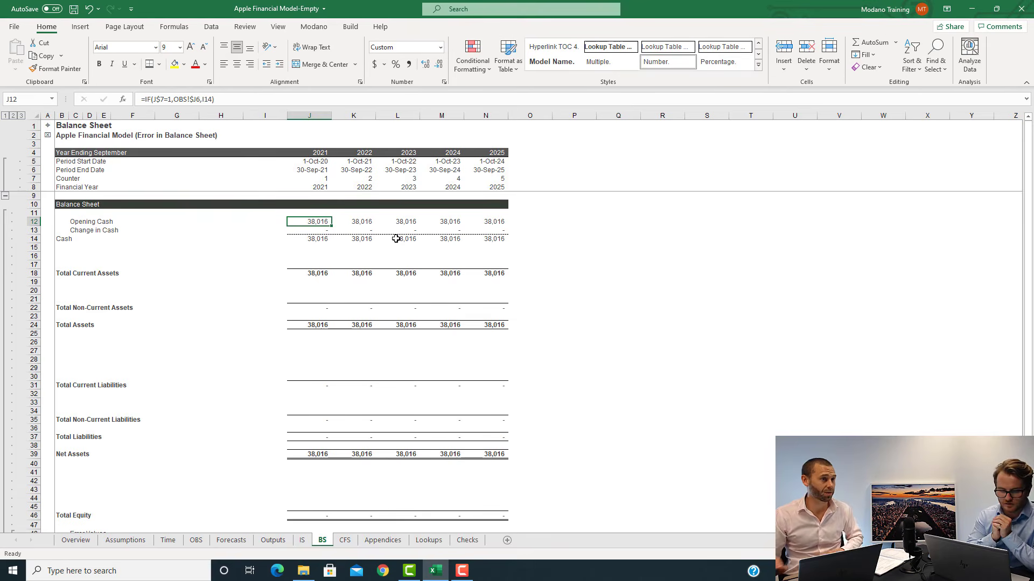
pyautogui.scroll(-3, 399, 326)
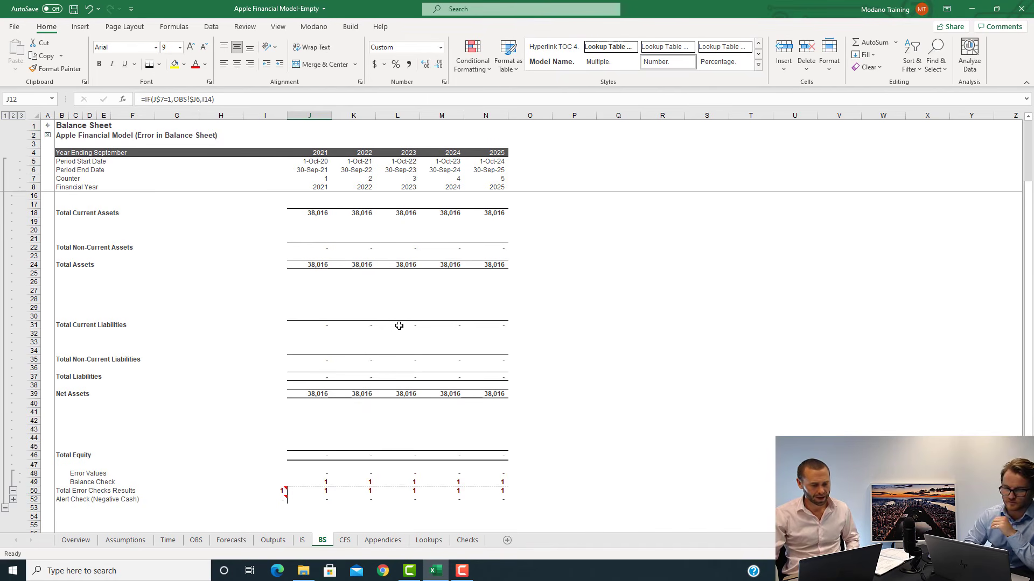
pyautogui.scroll(3, 398, 326)
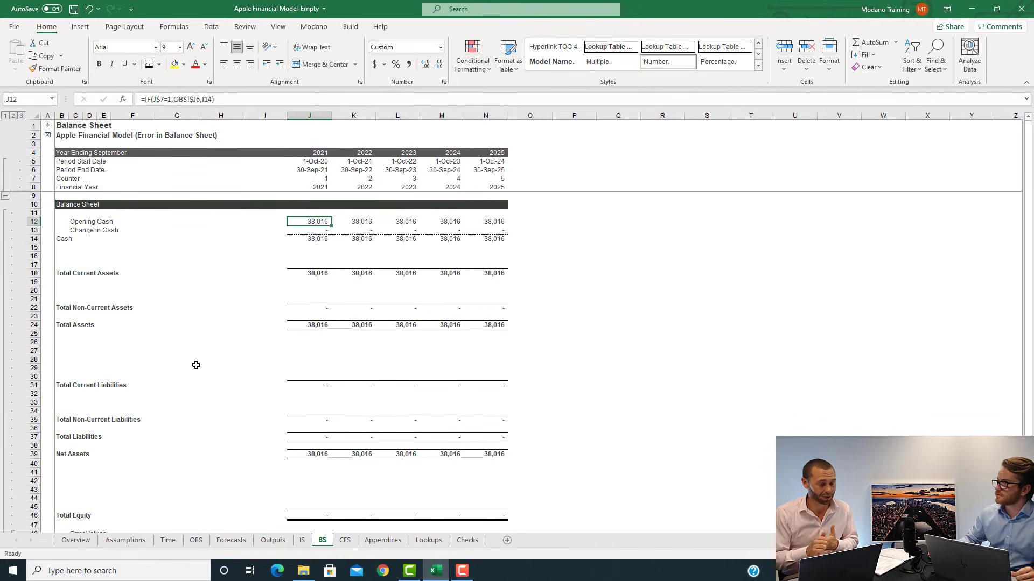
pyautogui.click(60, 481)
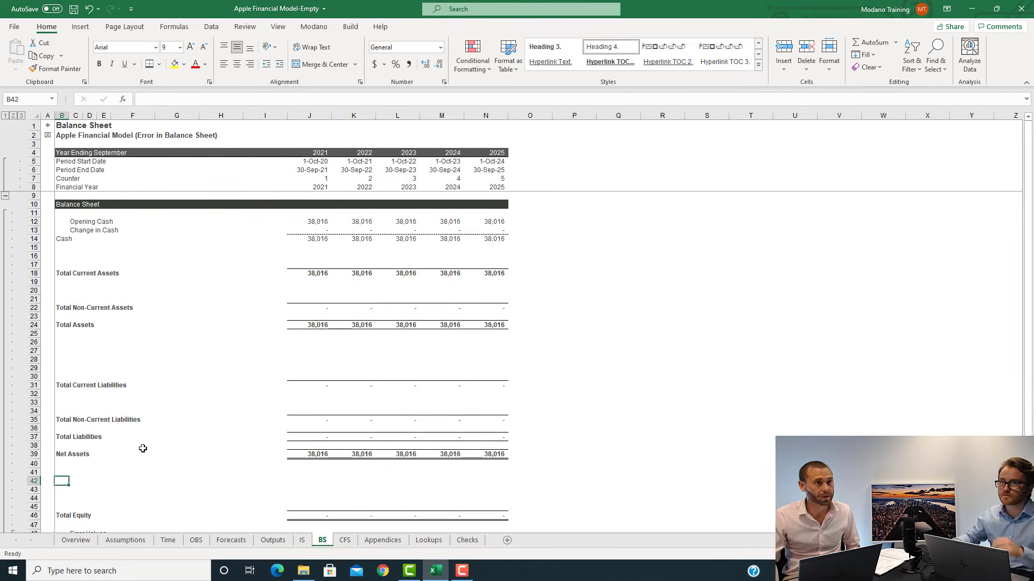
pyautogui.click(72, 223)
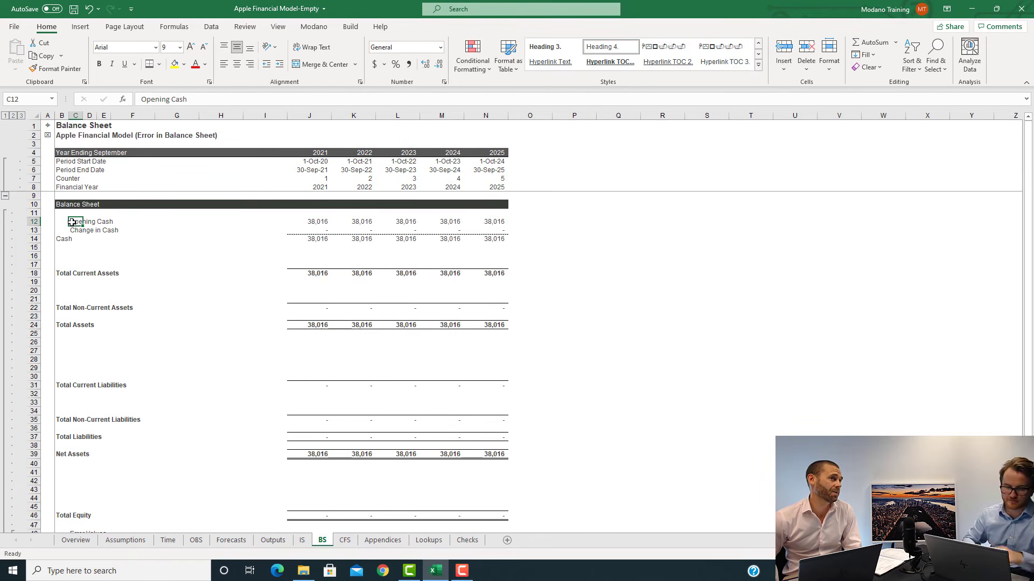
pyautogui.hotkey('shift', 'Down')
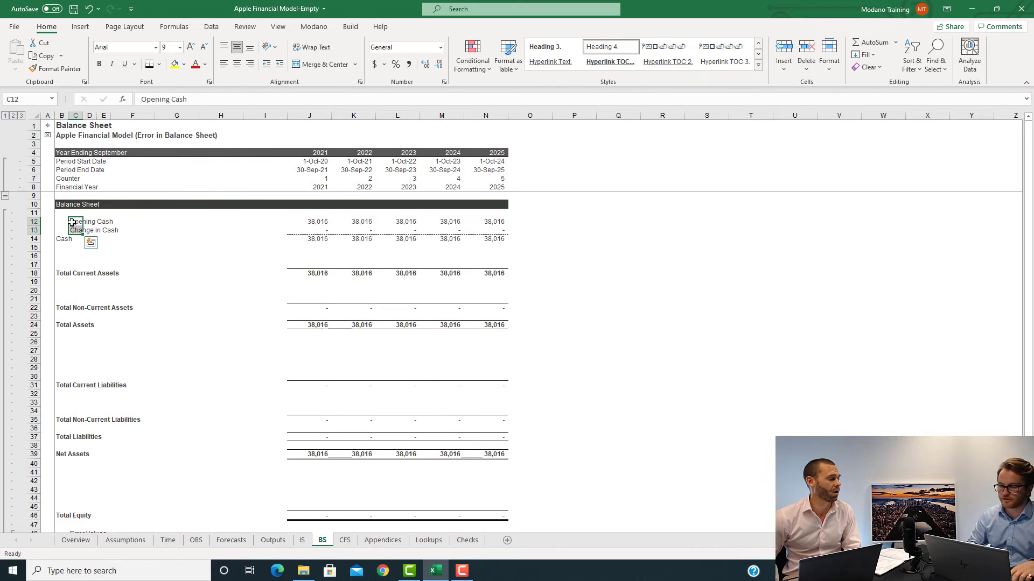
pyautogui.hotkey('shift', 'alt', 'Right')
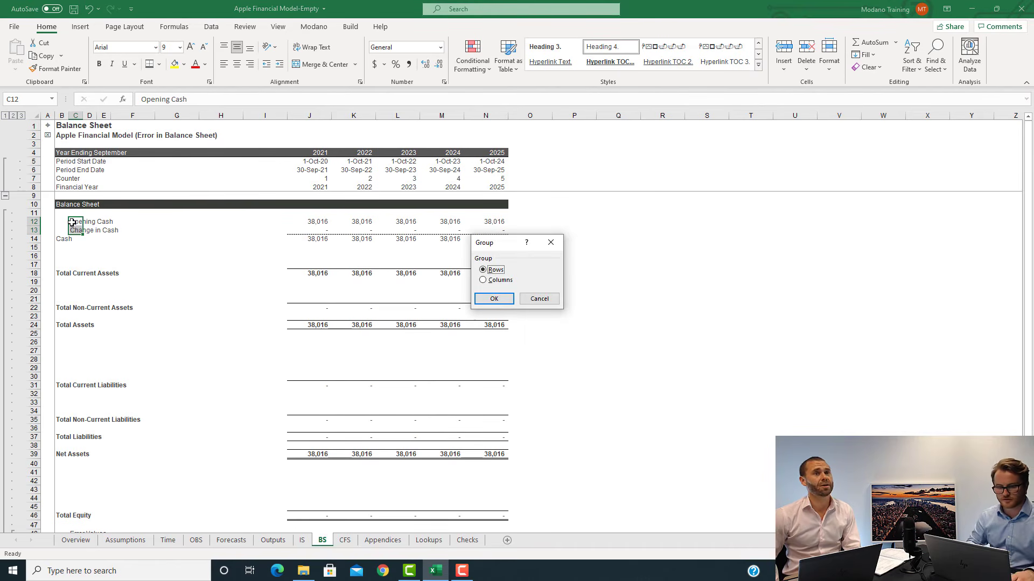
pyautogui.press('Escape')
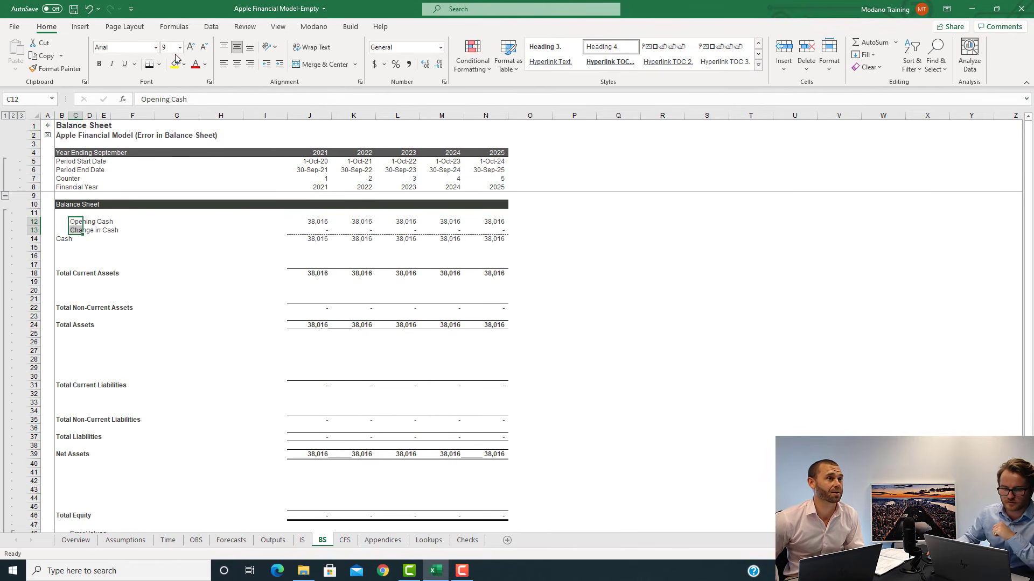
# Group the Opening Cash and Change in Cash rows 12 and 13 into an outline level
pyautogui.moveTo(33, 221); pyautogui.dragTo(33, 230)
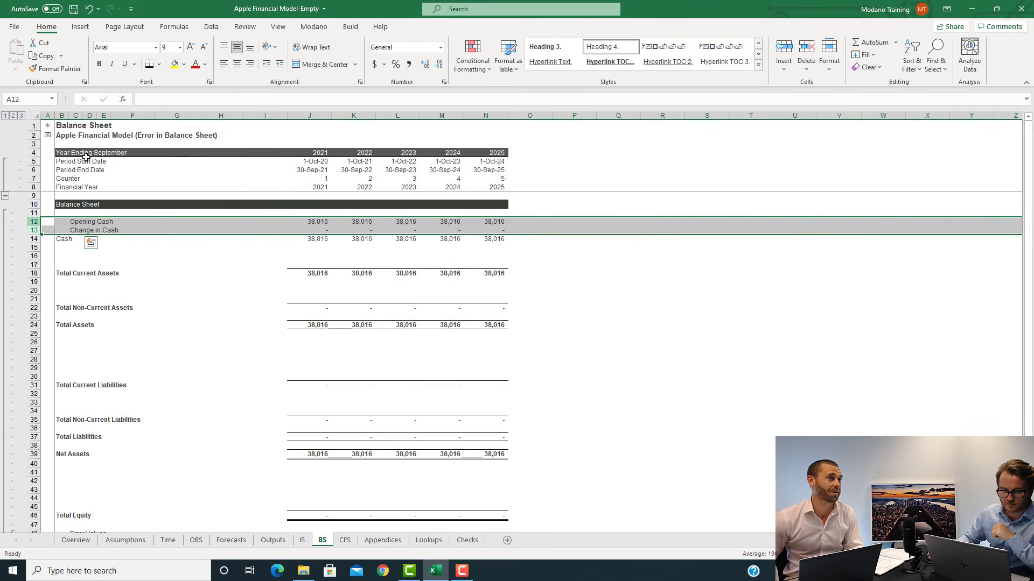
pyautogui.rightClick(35, 227)
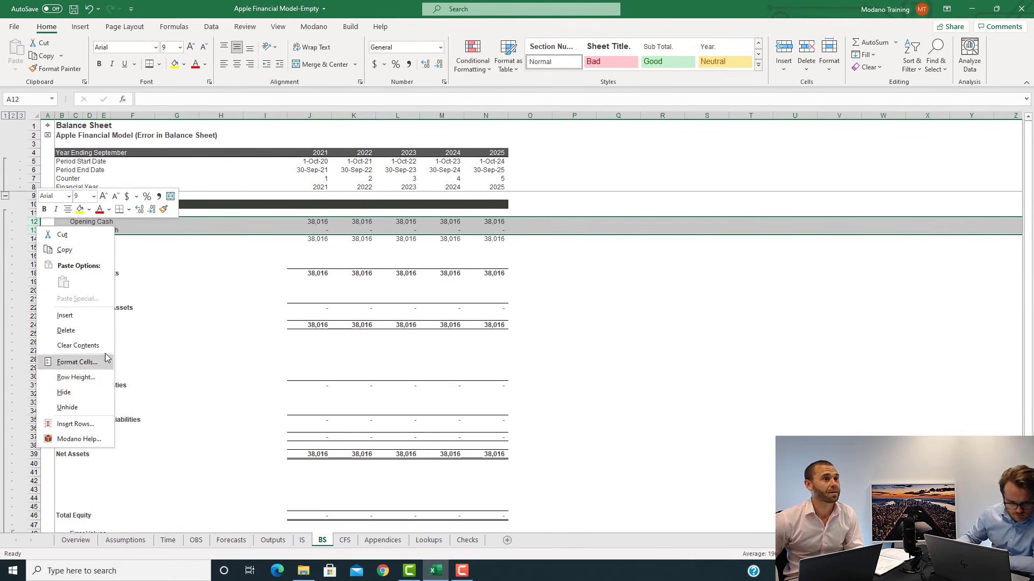
pyautogui.press('Escape')
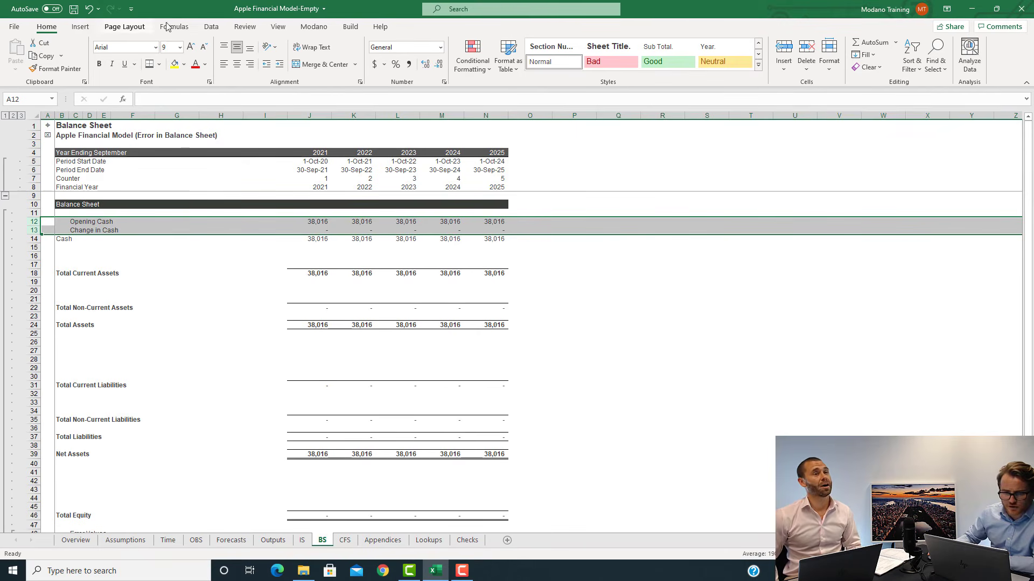
pyautogui.click(218, 28)
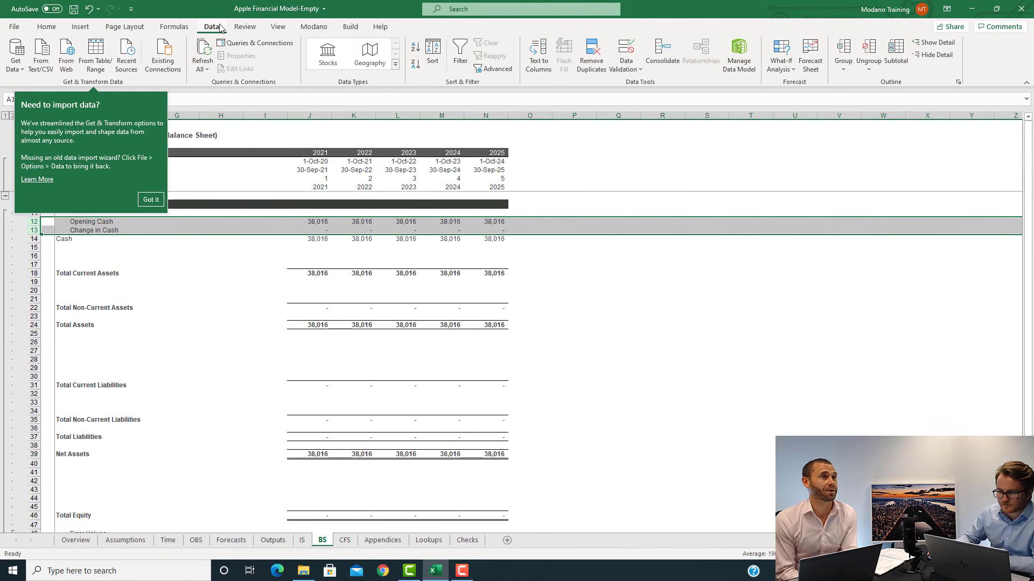
pyautogui.click(847, 49)
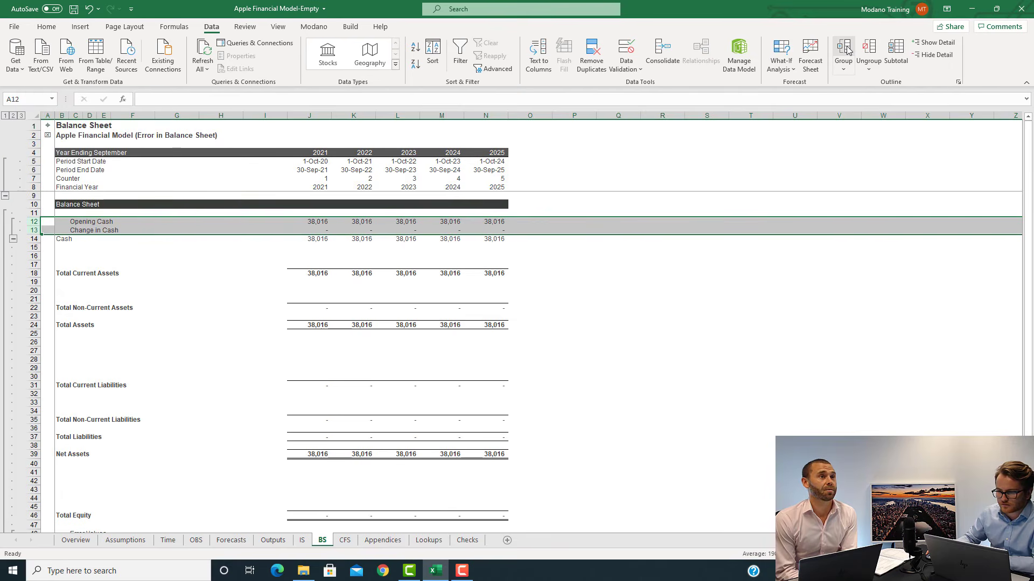
pyautogui.click(180, 239)
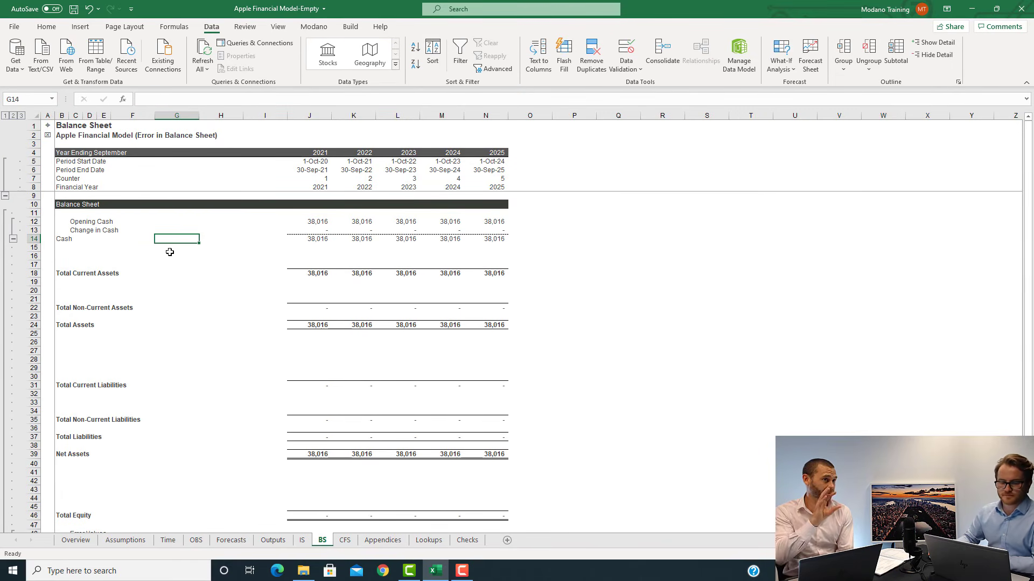
# Collapse the grouped Opening Cash and Change in Cash rows to view only Cash, and expand them again
pyautogui.click(13, 239)
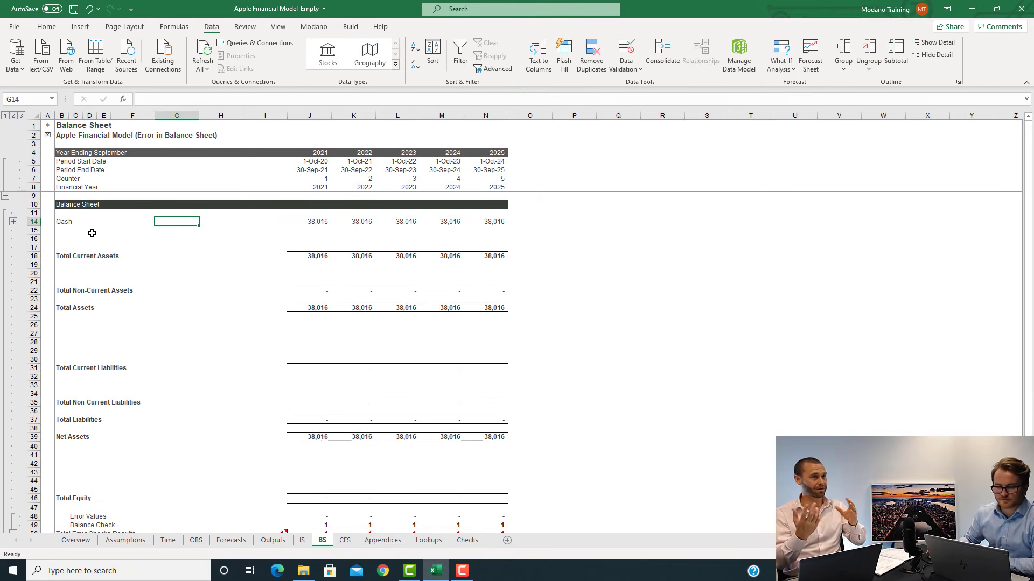
pyautogui.scroll(-1, 92, 234)
pyautogui.scroll(1, 92, 232)
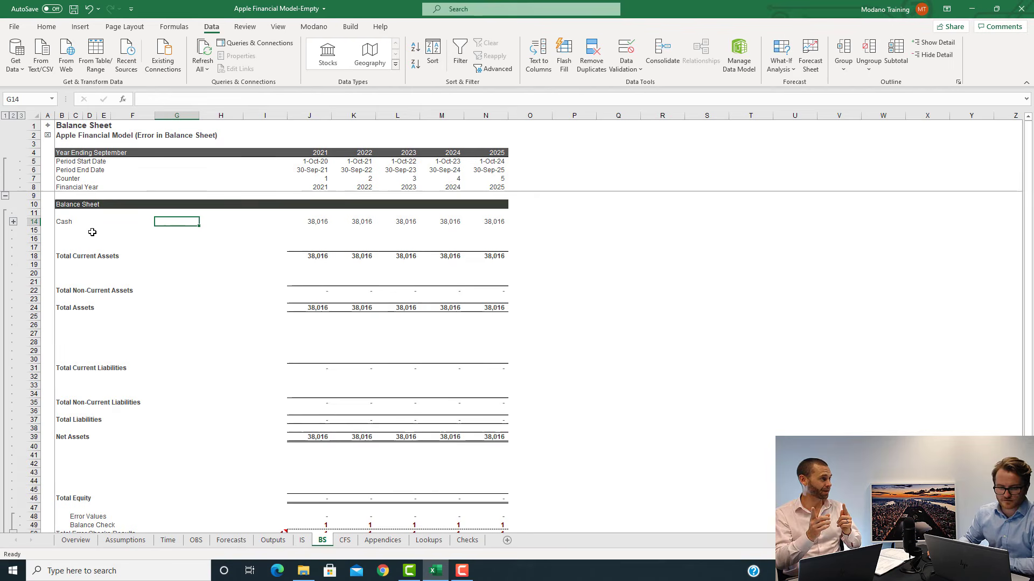
pyautogui.click(63, 222)
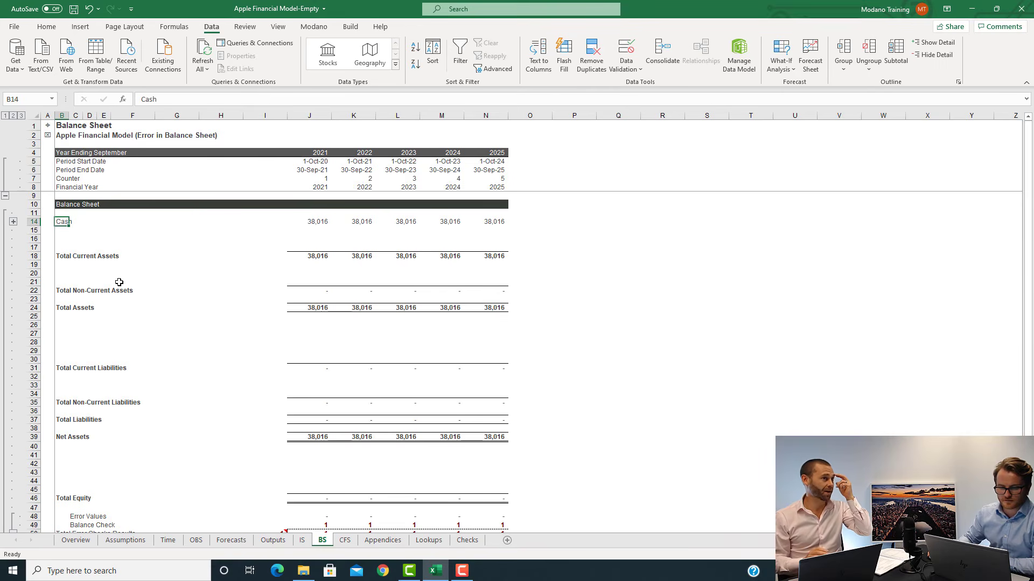
pyautogui.click(14, 222)
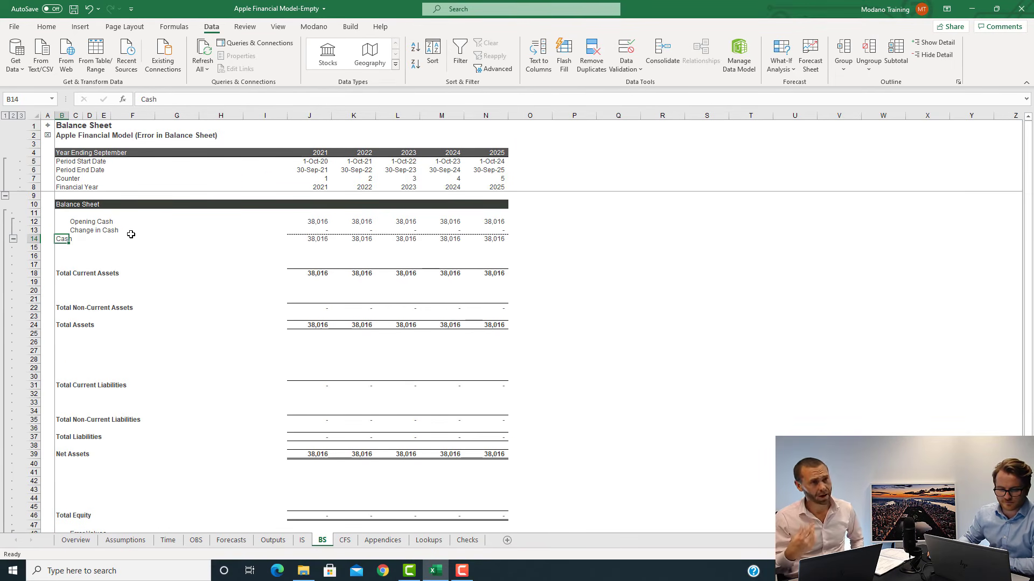
# Enter the label Opening Balance in cell C42, between Net Assets and Total Equity
pyautogui.scroll(-3, 68, 447)
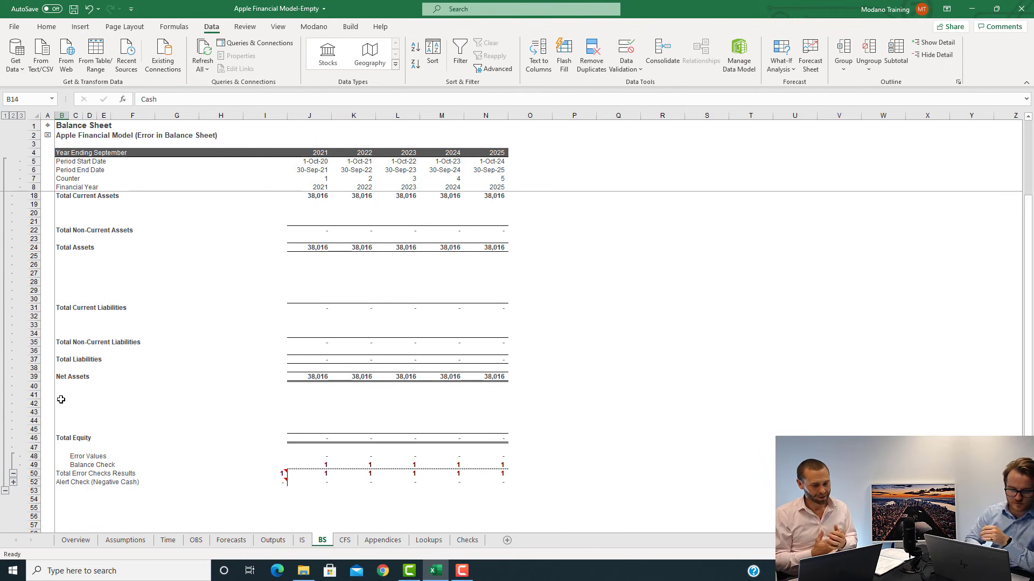
pyautogui.click(62, 401)
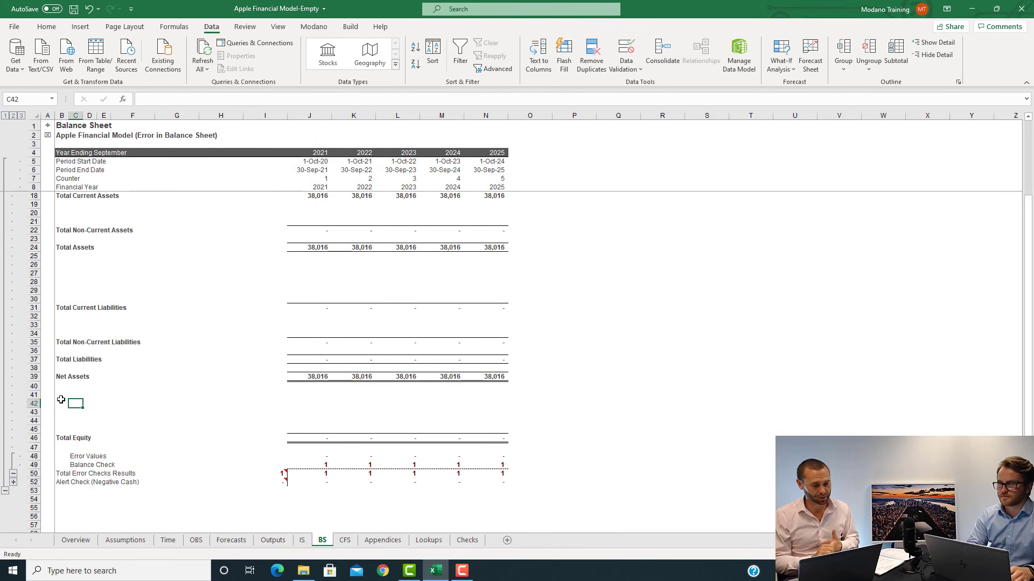
pyautogui.write('O')
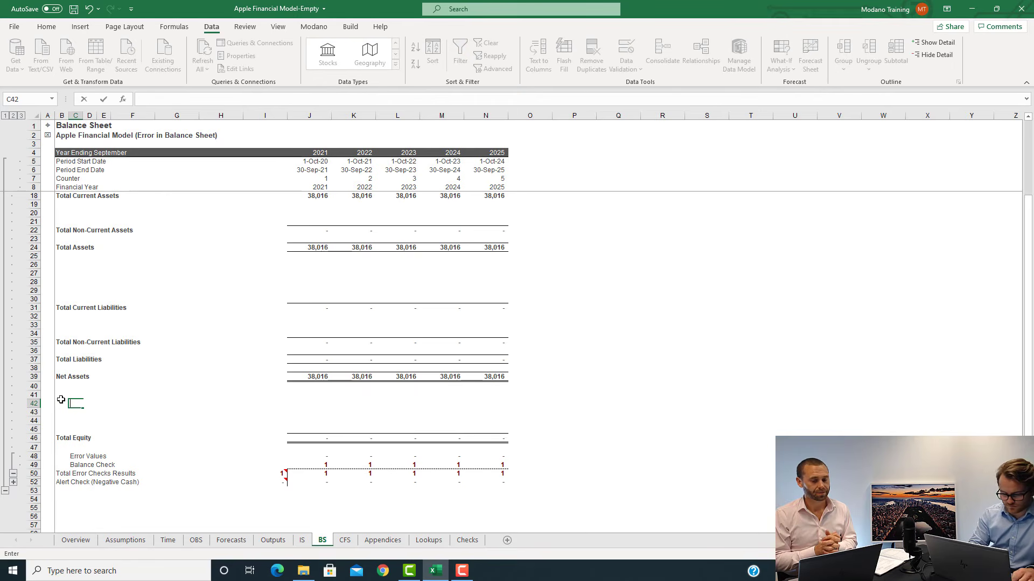
pyautogui.write('pening Balance')
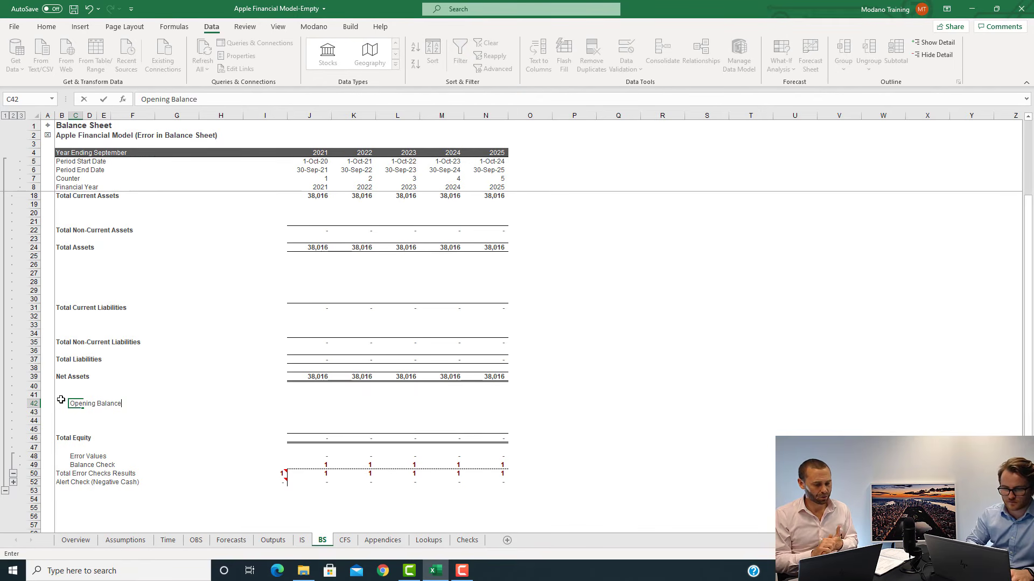
pyautogui.press('Return')
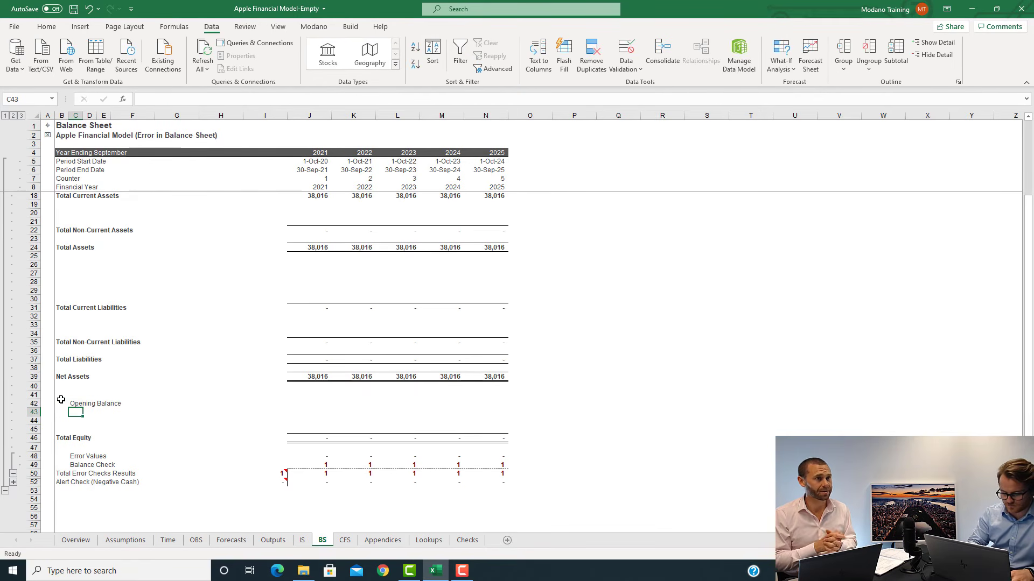
# Enter the label Net Profit After Tax in cell C43 below Opening Balance
pyautogui.write('Net Profit After ')
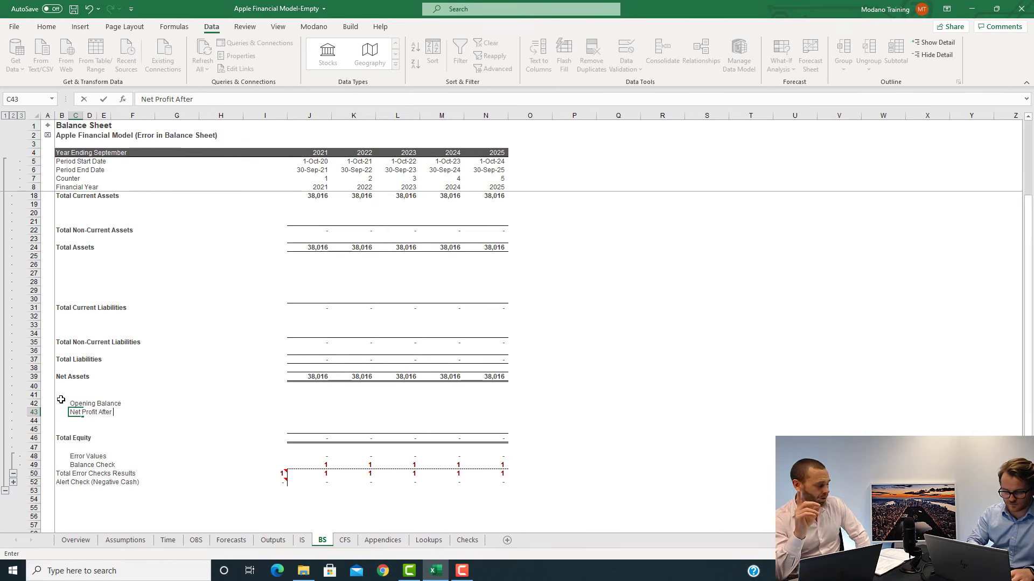
pyautogui.write('Tax')
pyautogui.press('Return')
pyautogui.press('Up')
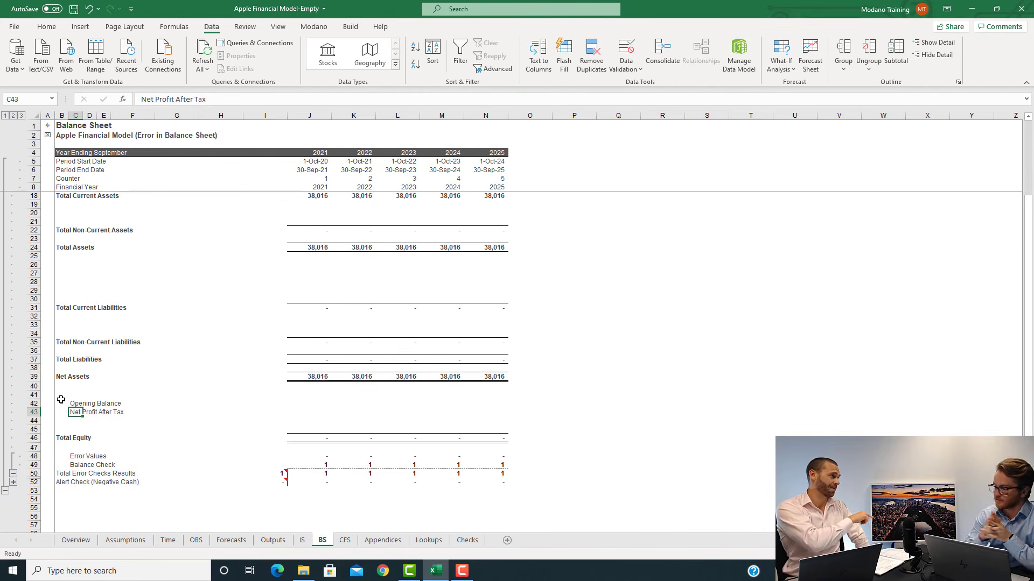
# Enter the label Dividends Declared in cell C44 below Net Profit After Tax
pyautogui.write('=')
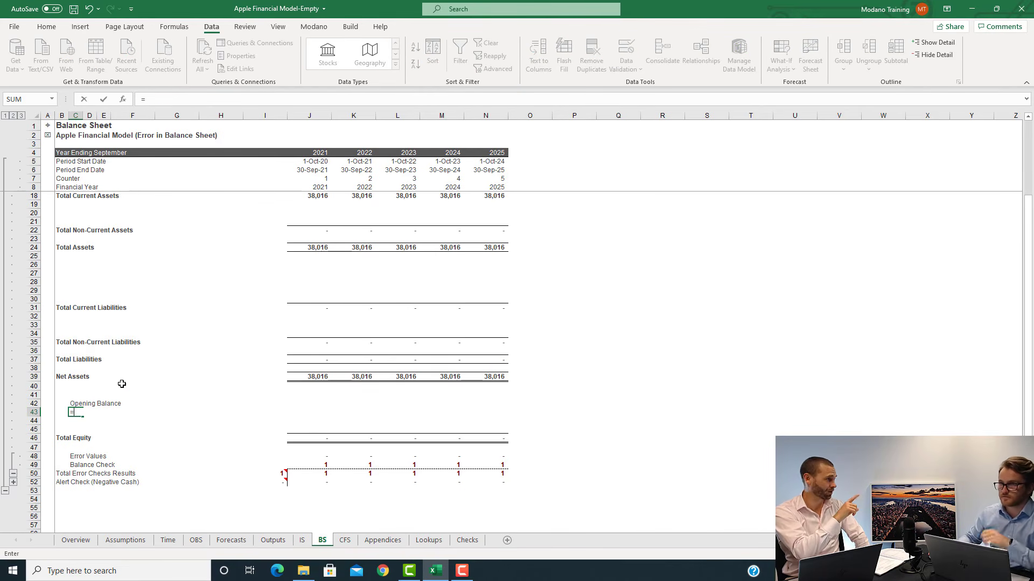
pyautogui.press('Escape')
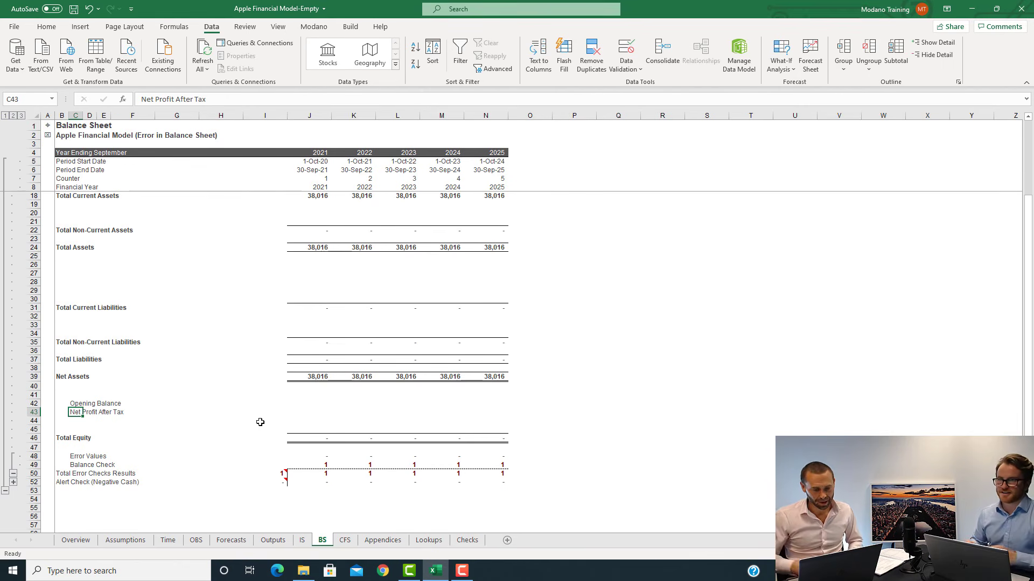
pyautogui.press('Down')
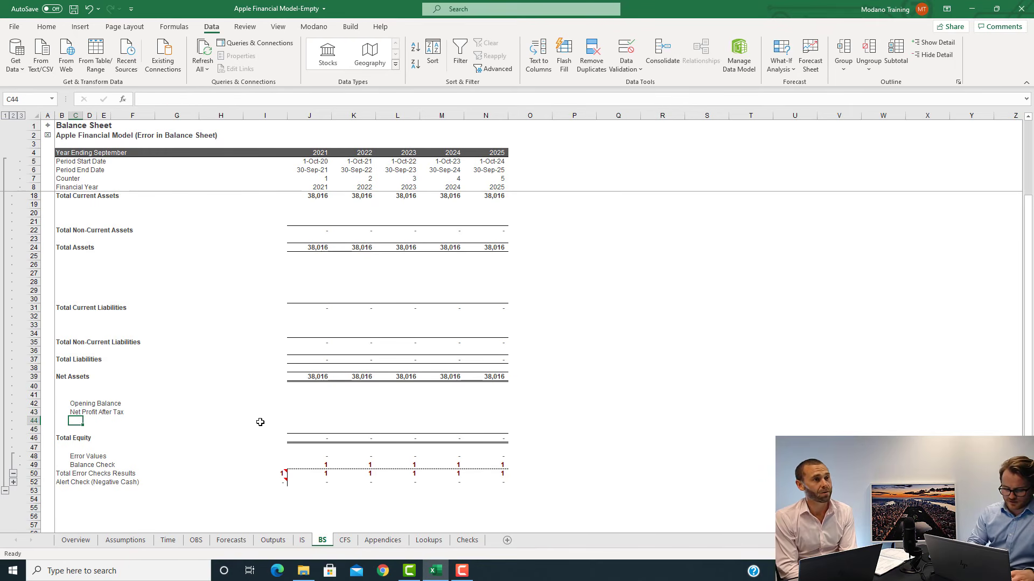
pyautogui.write('Divid')
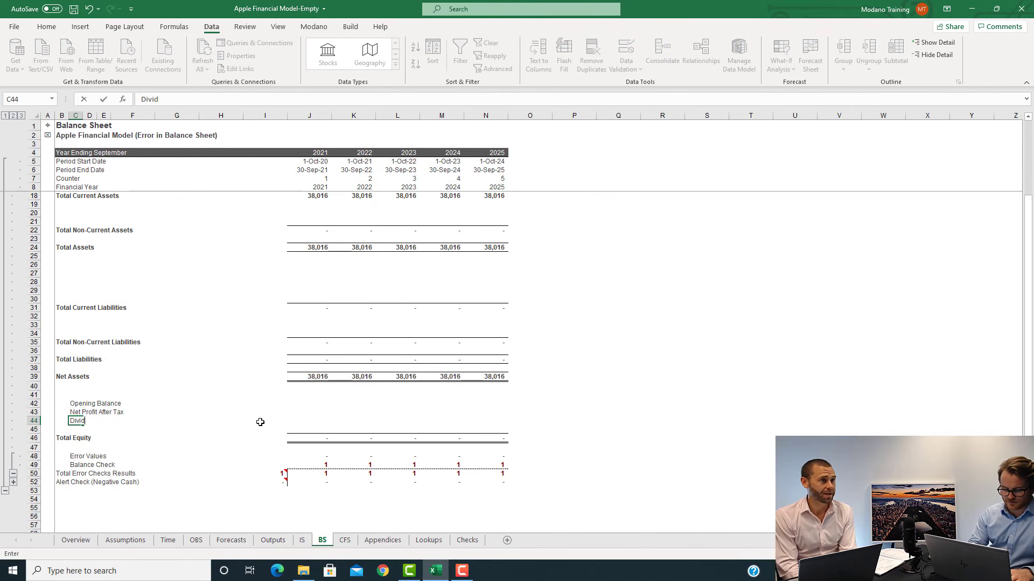
pyautogui.write('ends Decl')
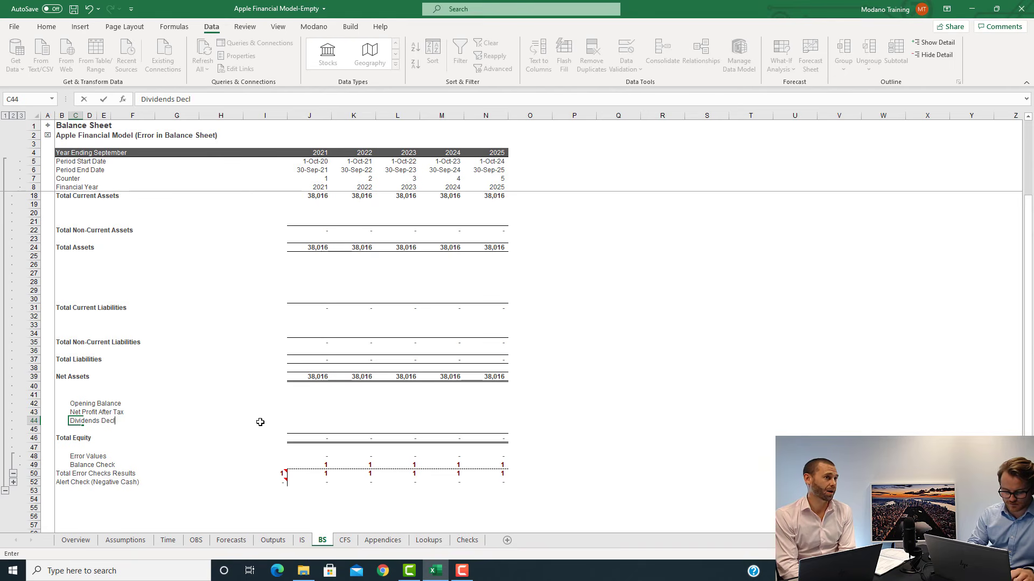
pyautogui.write('ared')
pyautogui.hotkey('ctrl', 'Return')
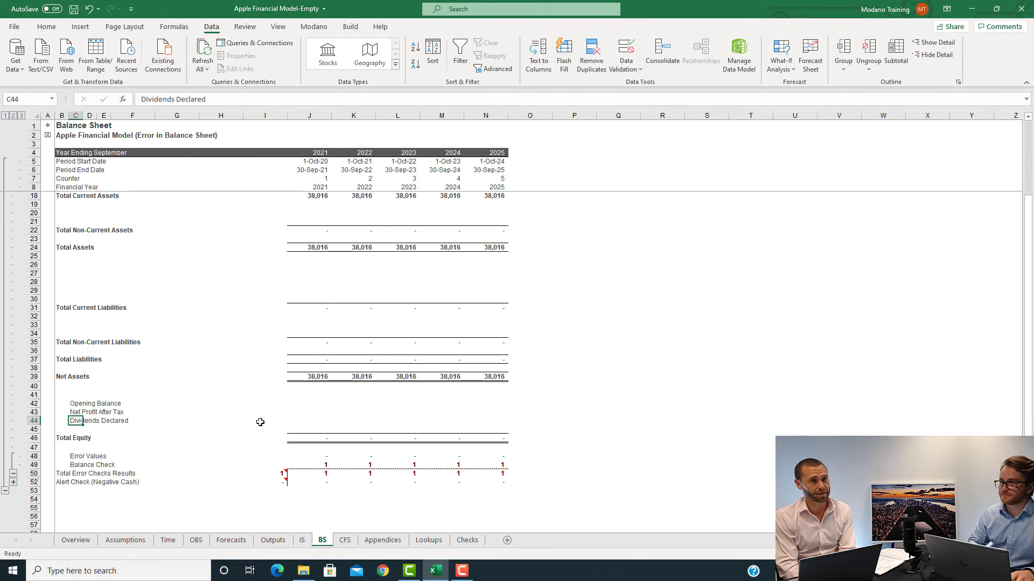
# Enter the label Retained Profits in cell B45, directly above Total Equity
pyautogui.press('Down')
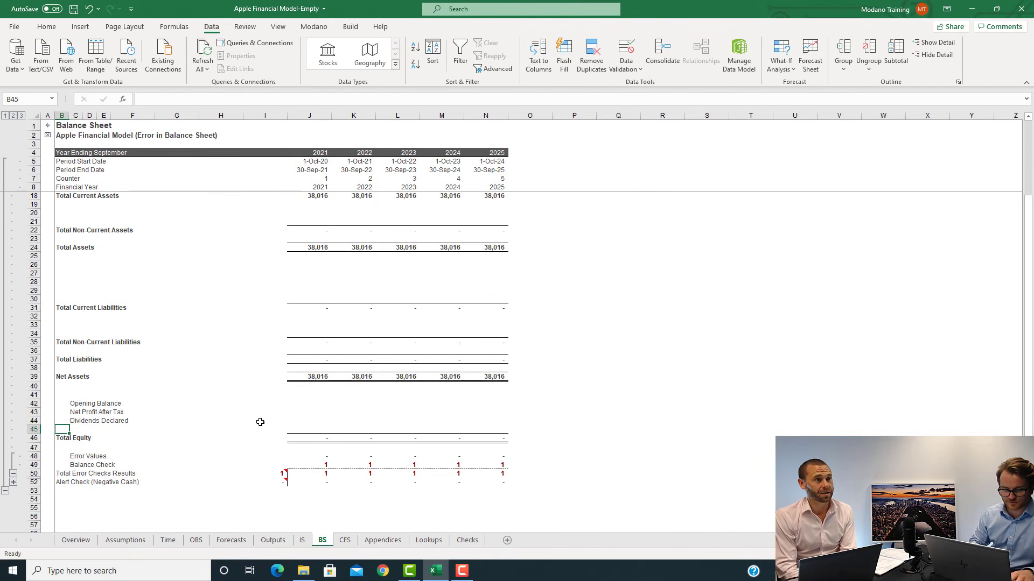
pyautogui.press('Left')
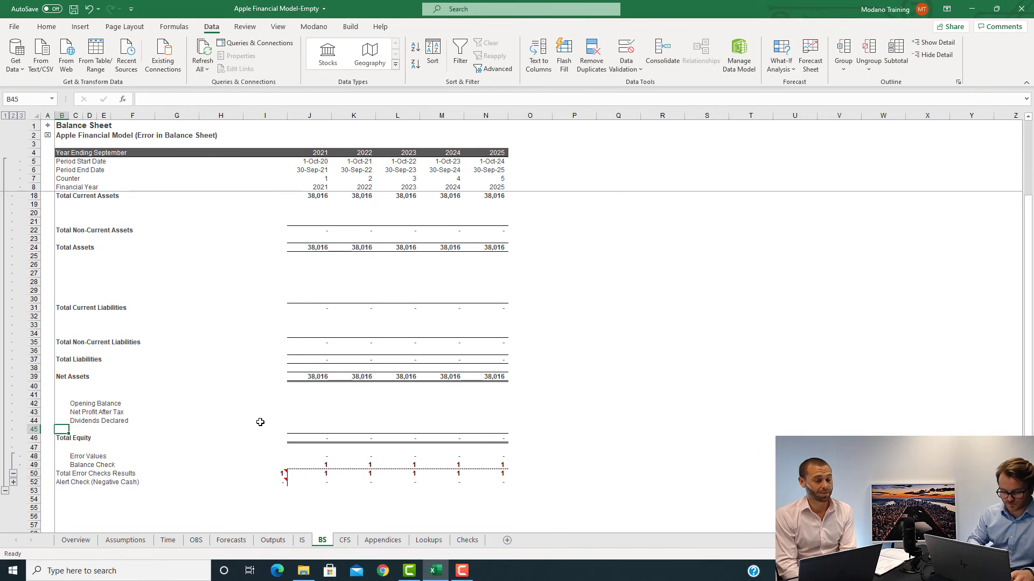
pyautogui.write('Retained Pe')
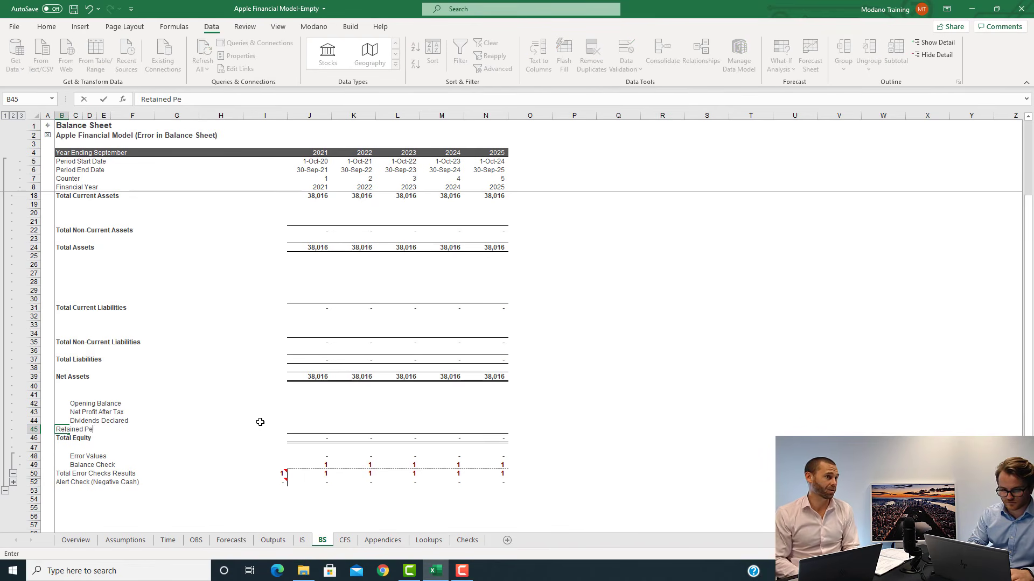
pyautogui.write('rofits')
pyautogui.hotkey('ctrl', 'Return')
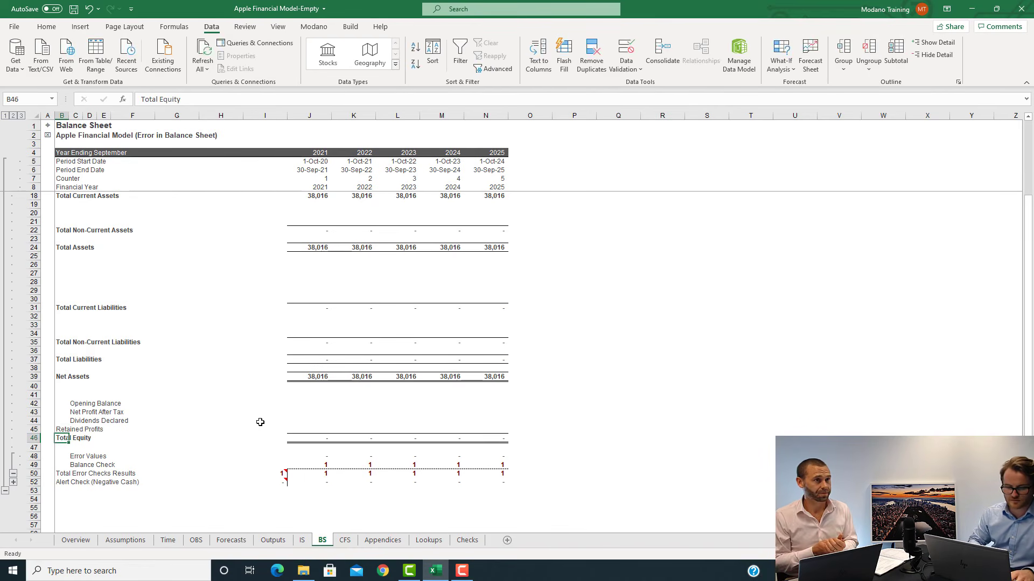
# Begin an IF formula in J42 for the 2021 Opening Balance, testing whether the row-locked counter J$7 equals 1
pyautogui.press('Right')
pyautogui.press('Right')
pyautogui.press('Right')
pyautogui.press('Right')
pyautogui.press('Right')
pyautogui.press('Right')
pyautogui.press('Right')
pyautogui.press('Right')
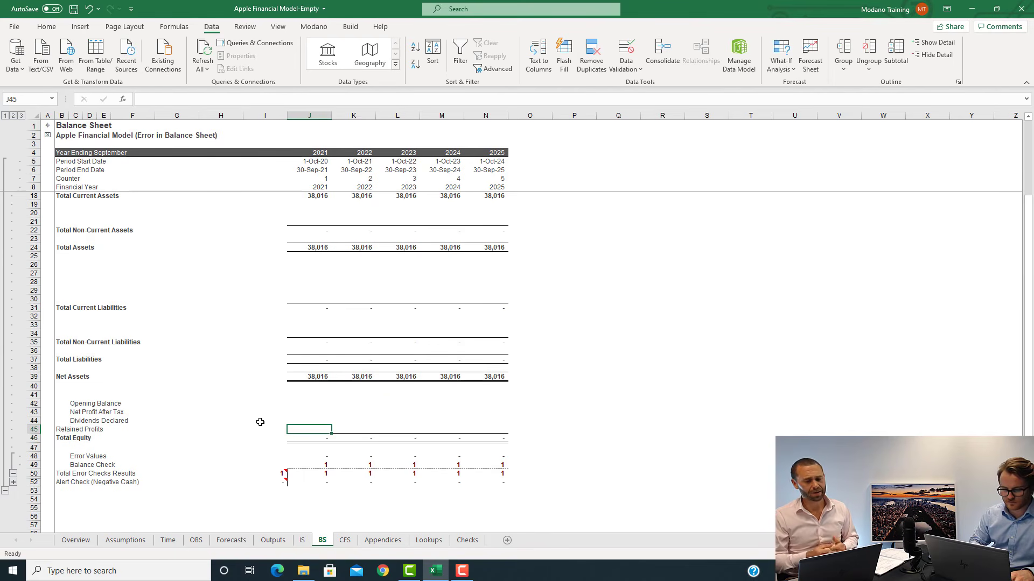
pyautogui.press('Up')
pyautogui.press('Up')
pyautogui.press('Up')
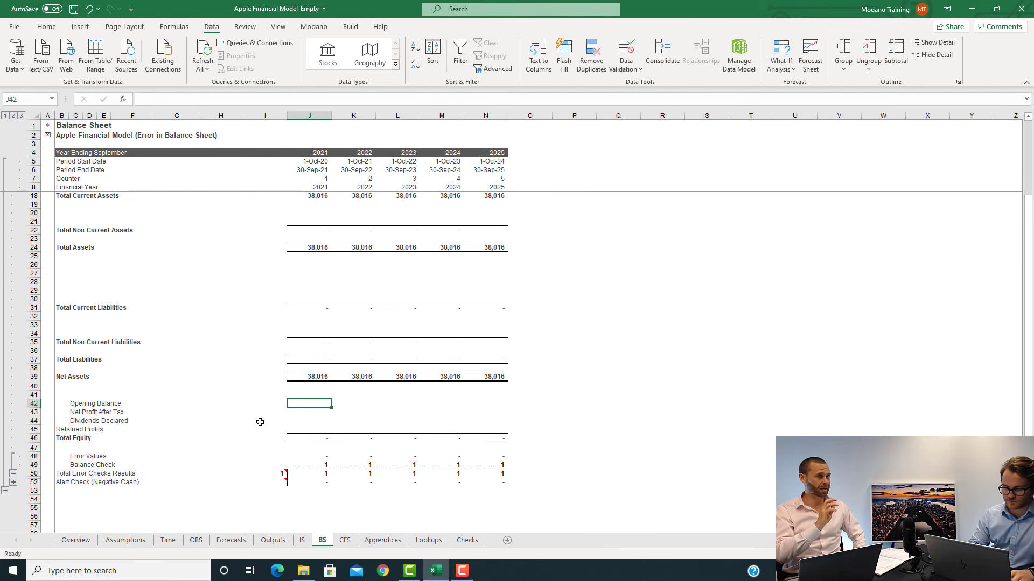
pyautogui.write('=')
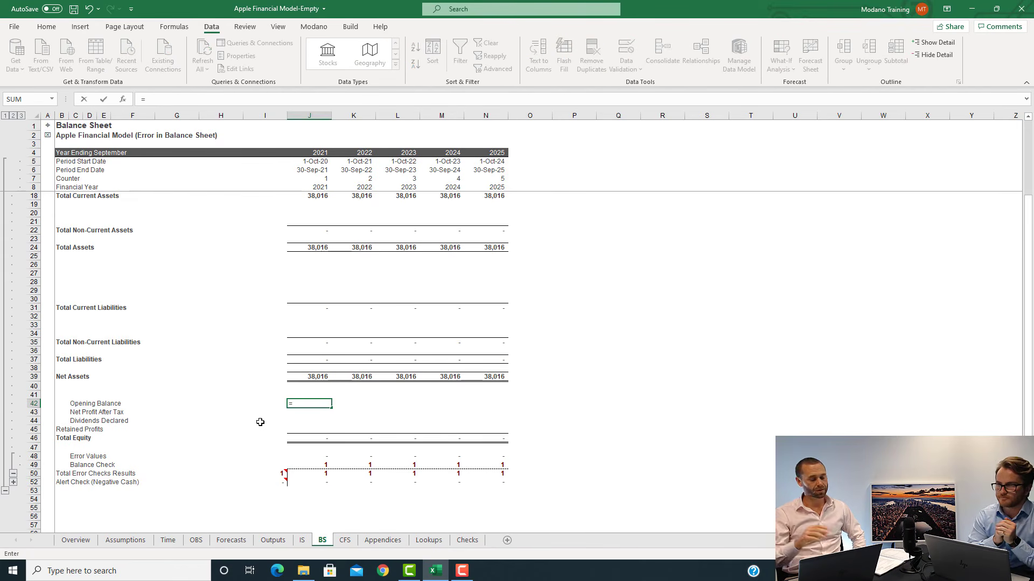
pyautogui.write('IF(')
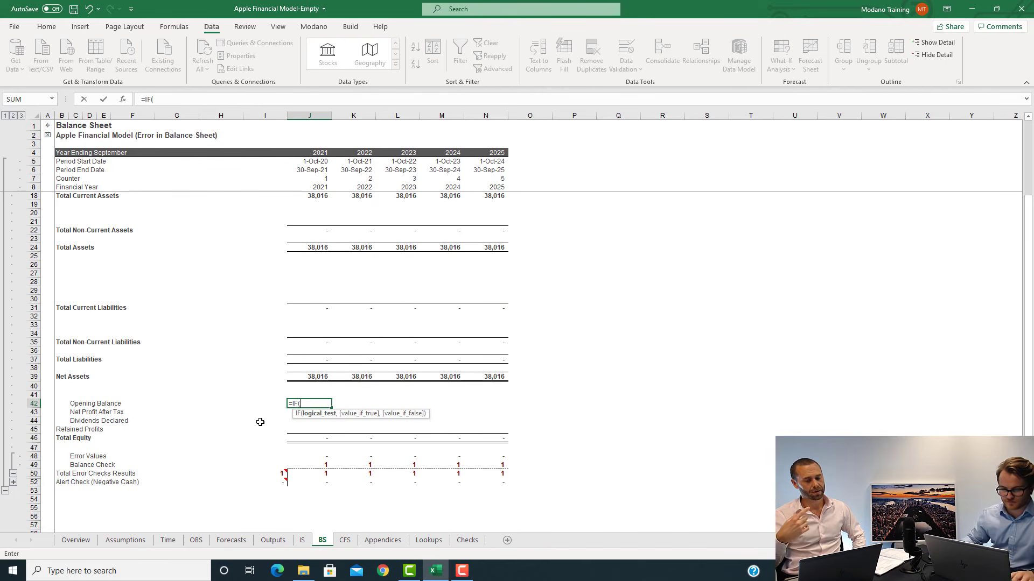
pyautogui.click(319, 178)
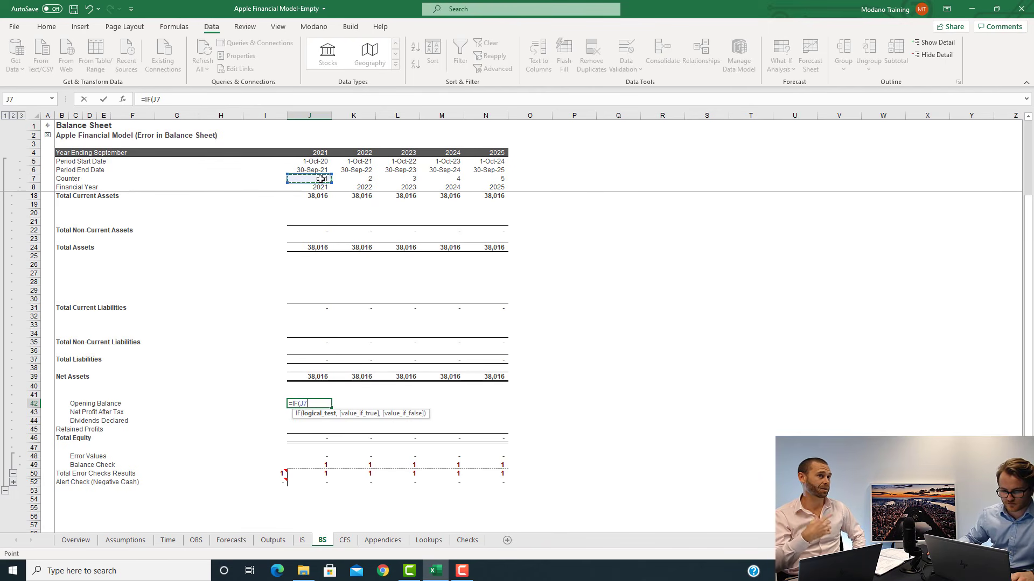
pyautogui.press('F4')
pyautogui.press('F4')
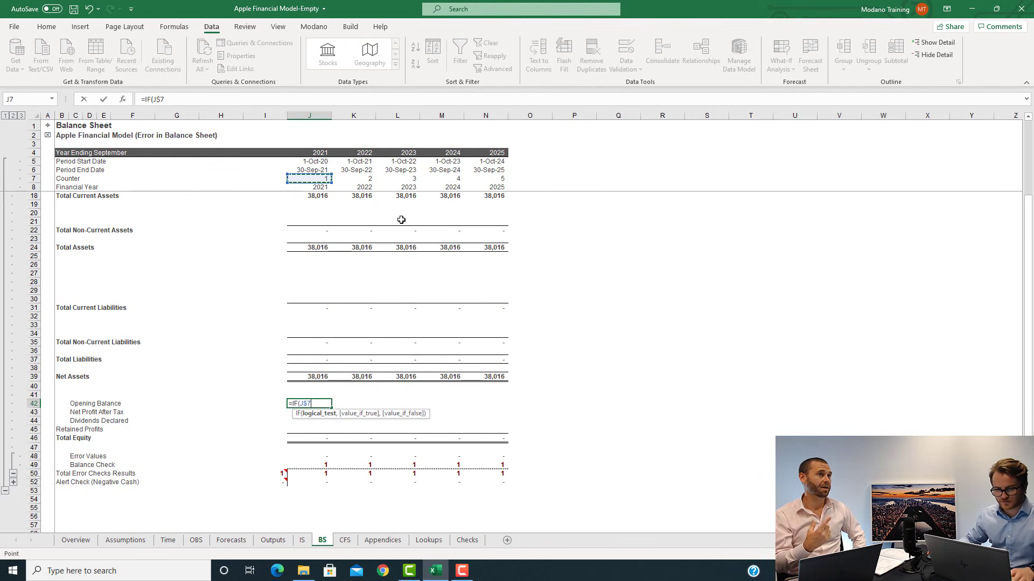
pyautogui.write('=1,')
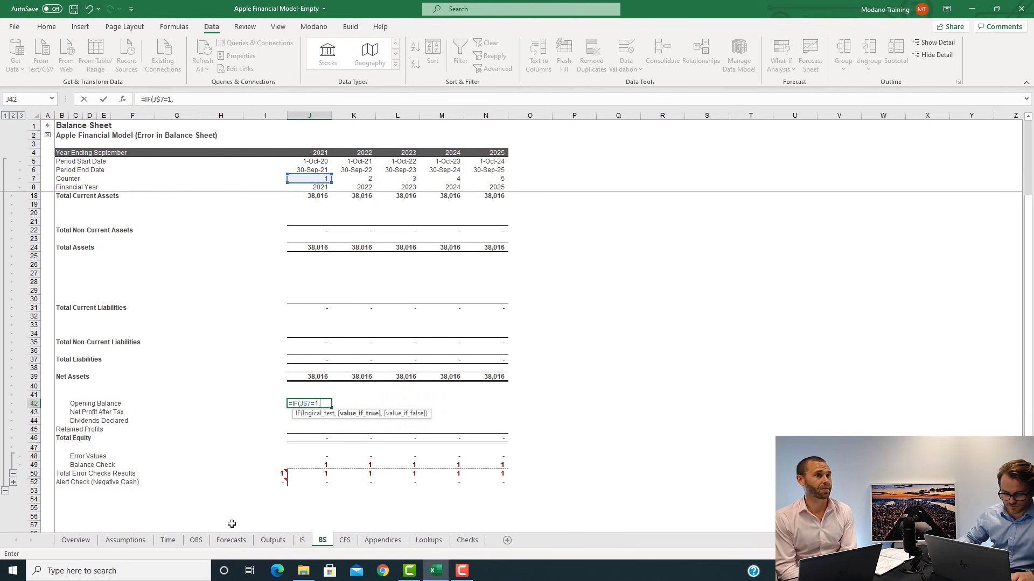
# Set the IF formula's true value to Retained Profits on the opening balance sheet, column-locked as OBS!$J34
pyautogui.click(197, 541)
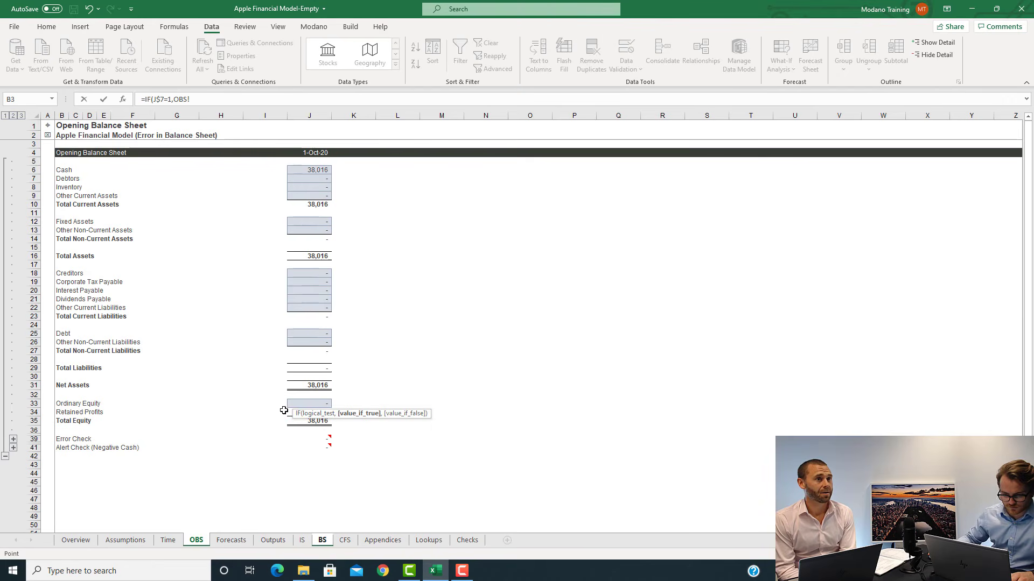
pyautogui.click(304, 413)
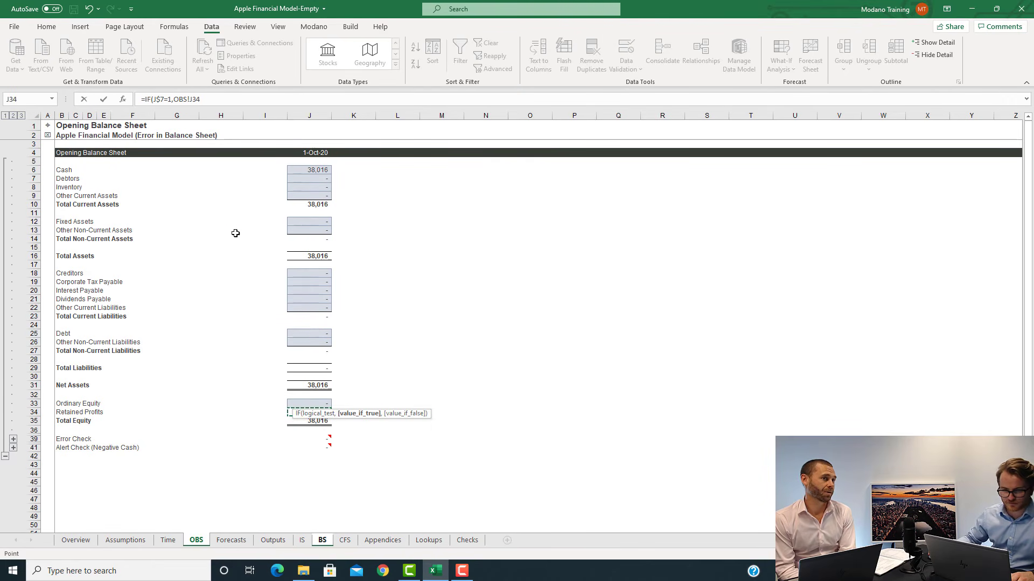
pyautogui.press('F4')
pyautogui.press('F4')
pyautogui.press('F4')
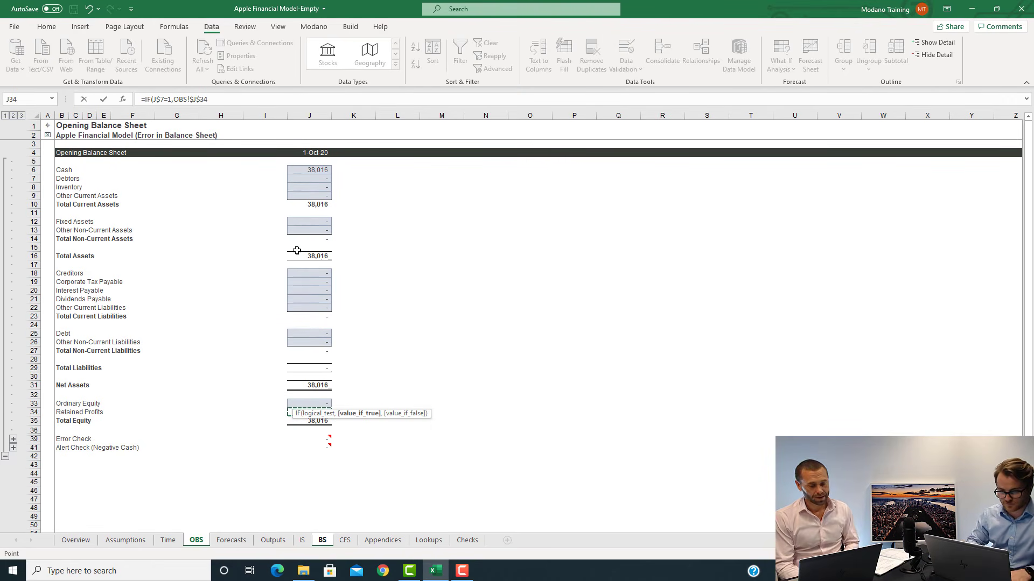
pyautogui.write(',')
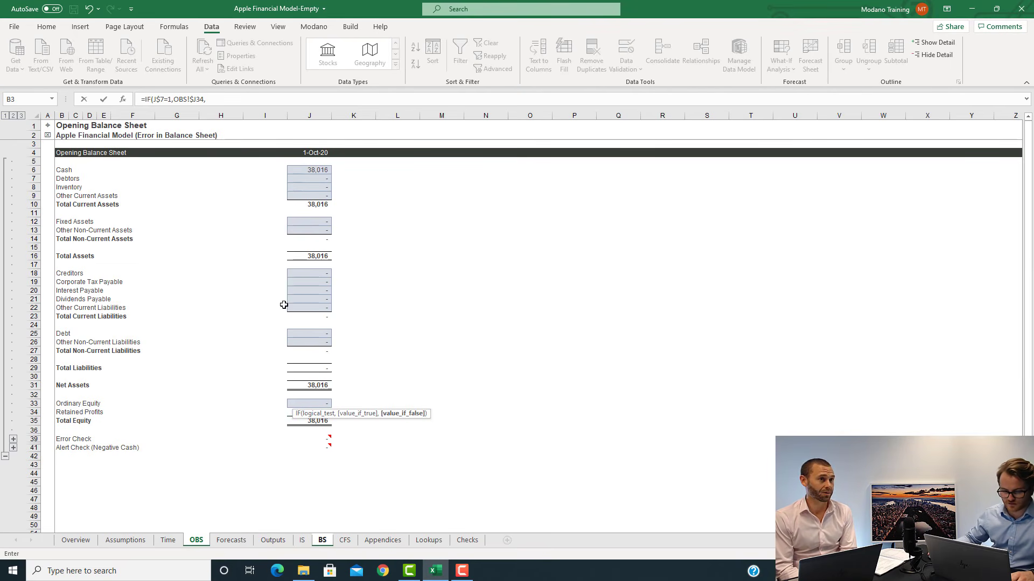
# Complete the Opening Balance formula with prior-year Retained Profits I45 as the false value, removing the BS! sheet prefix
pyautogui.click(322, 541)
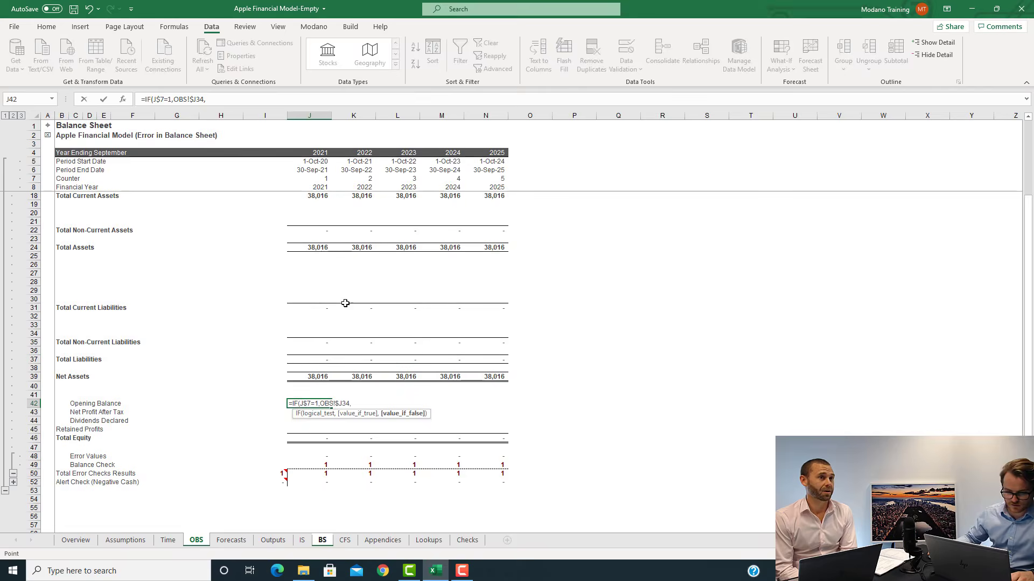
pyautogui.click(269, 429)
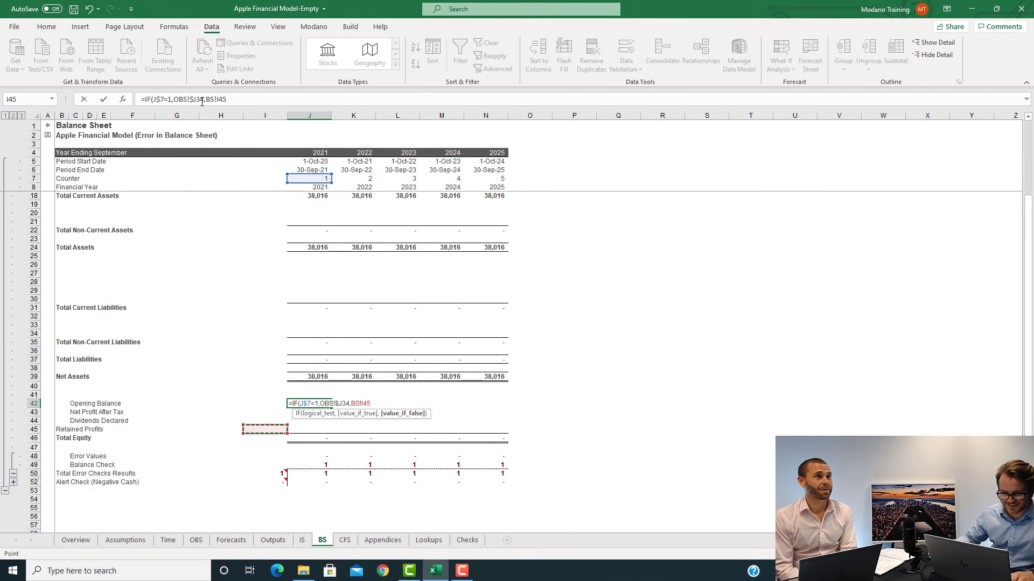
pyautogui.click(218, 99)
pyautogui.press('BackSpace')
pyautogui.press('BackSpace')
pyautogui.press('BackSpace')
pyautogui.press('BackSpace')
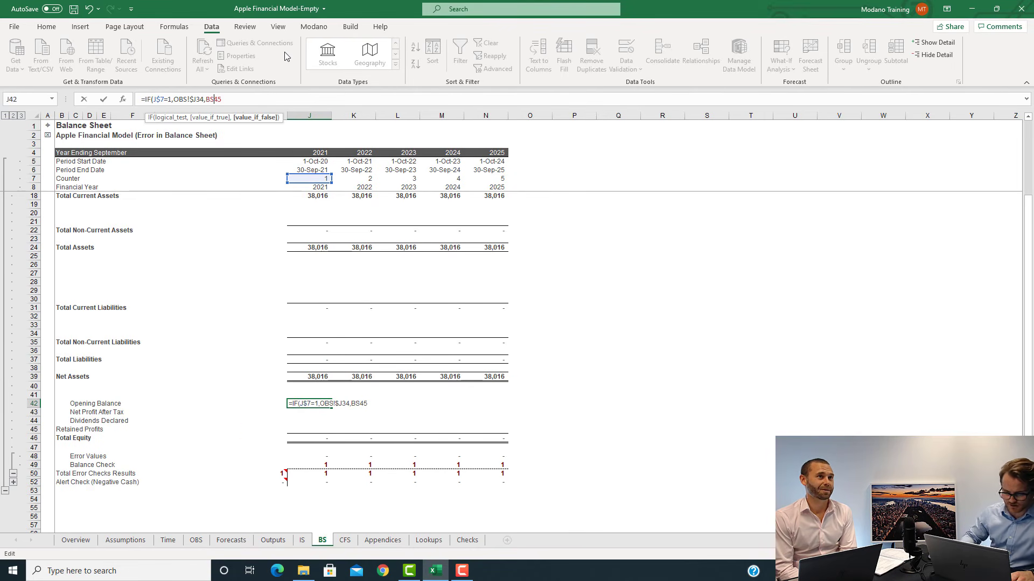
pyautogui.write('I')
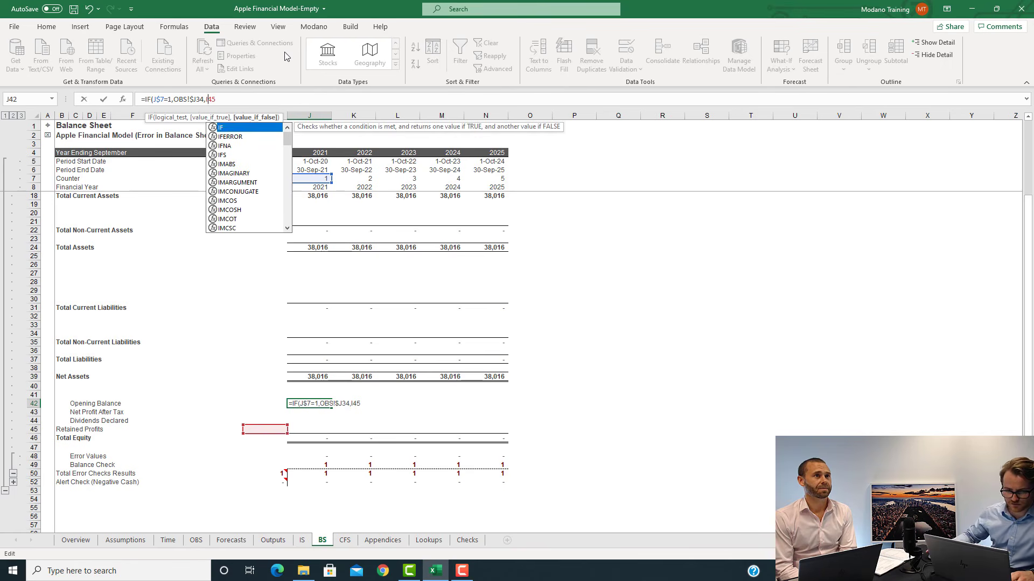
pyautogui.click(238, 99)
pyautogui.write(')')
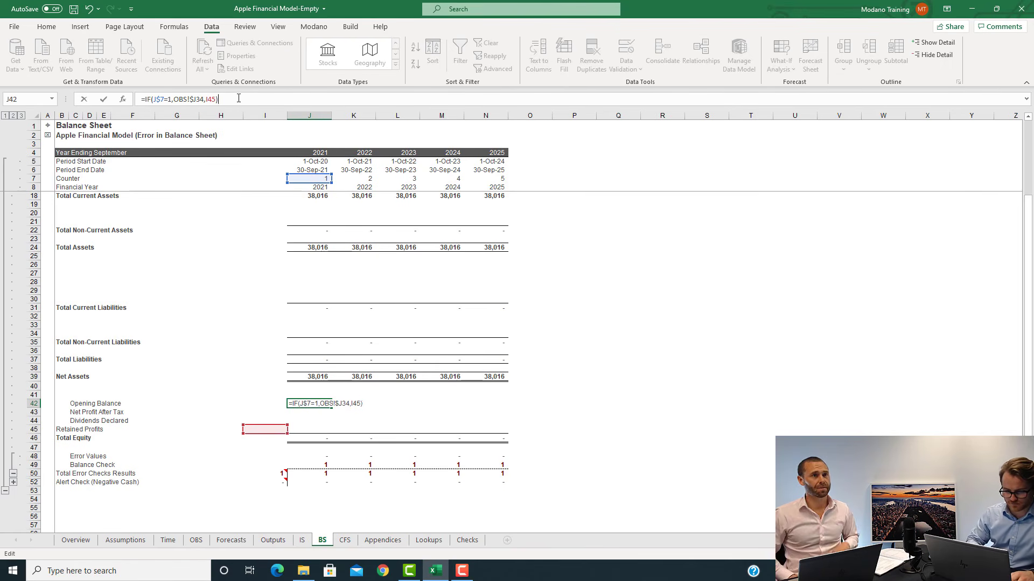
pyautogui.hotkey('ctrl', 'Return')
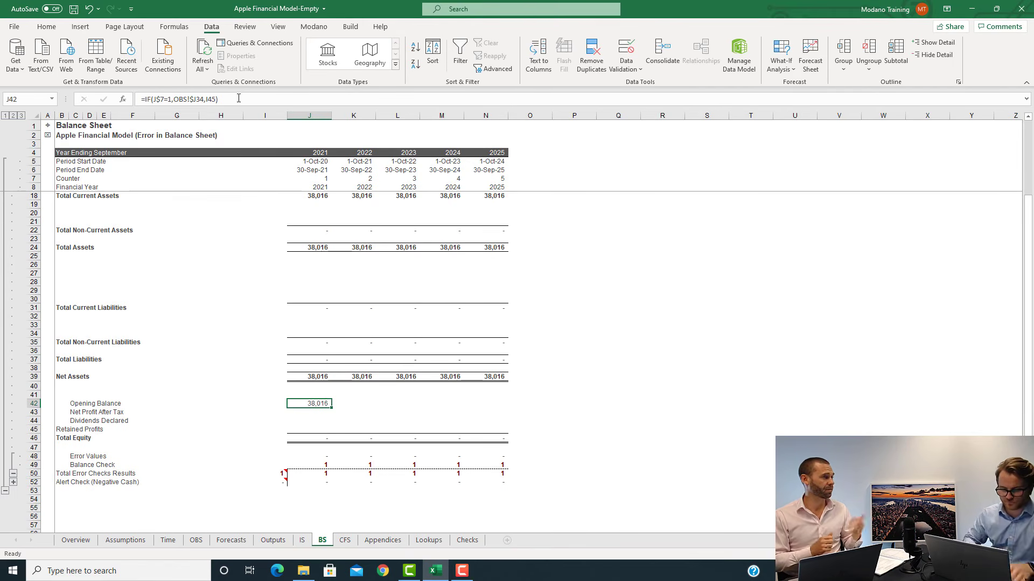
# Link 2021 Net Profit After Tax in J43 to the income statement with the formula =IS!J24
pyautogui.press('Down')
pyautogui.write('=')
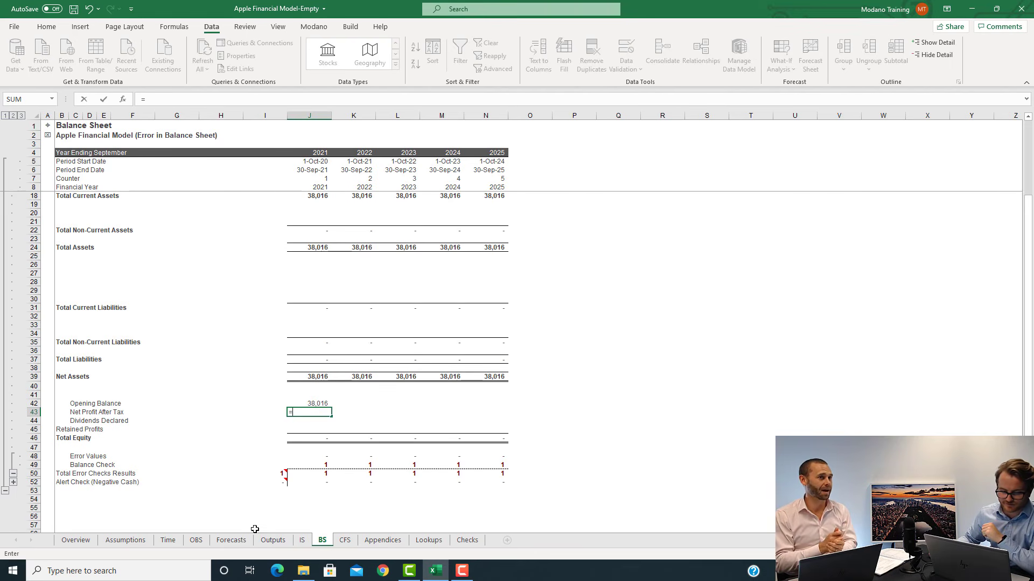
pyautogui.click(304, 541)
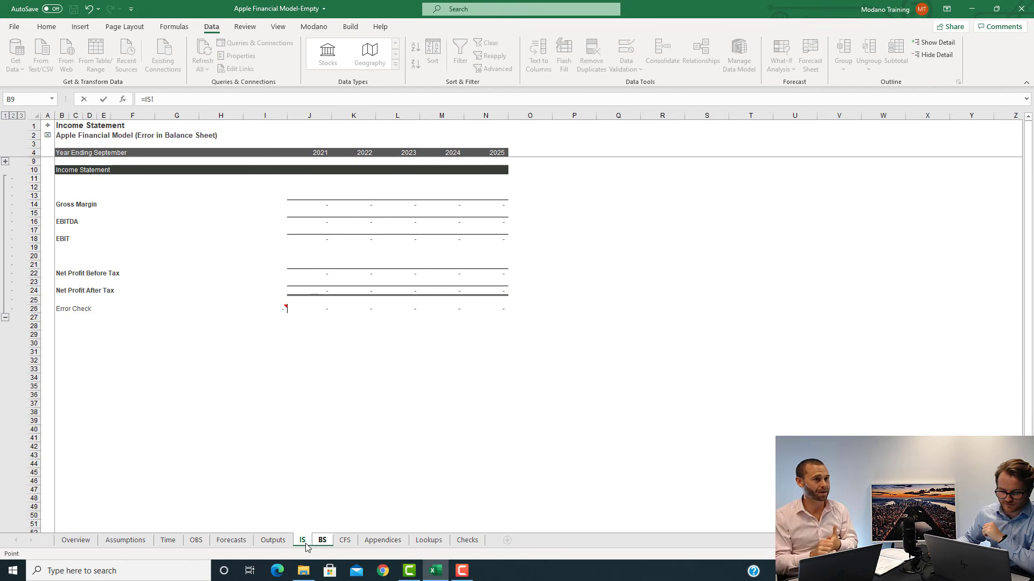
pyautogui.click(306, 290)
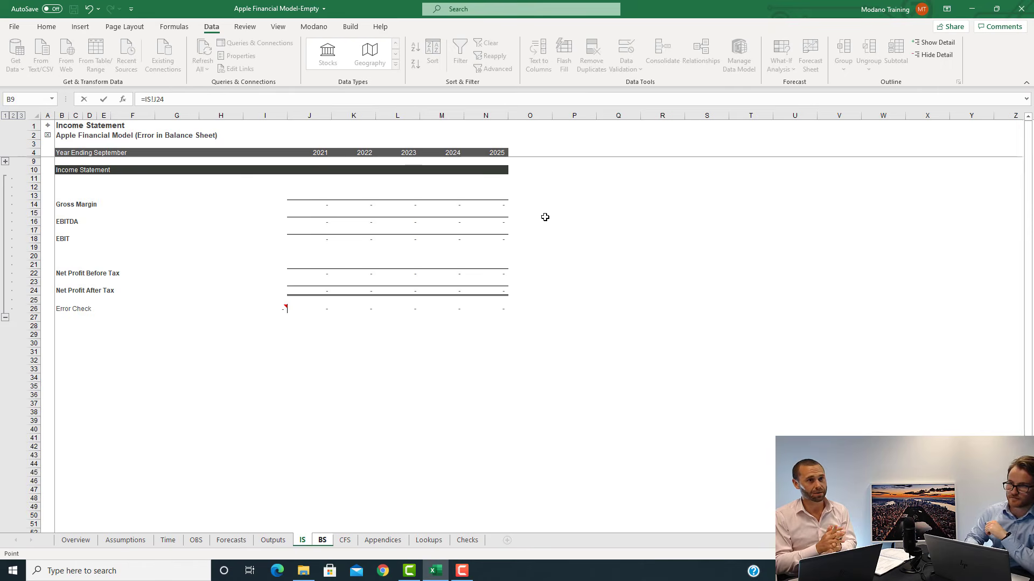
pyautogui.press('Return')
pyautogui.press('Up')
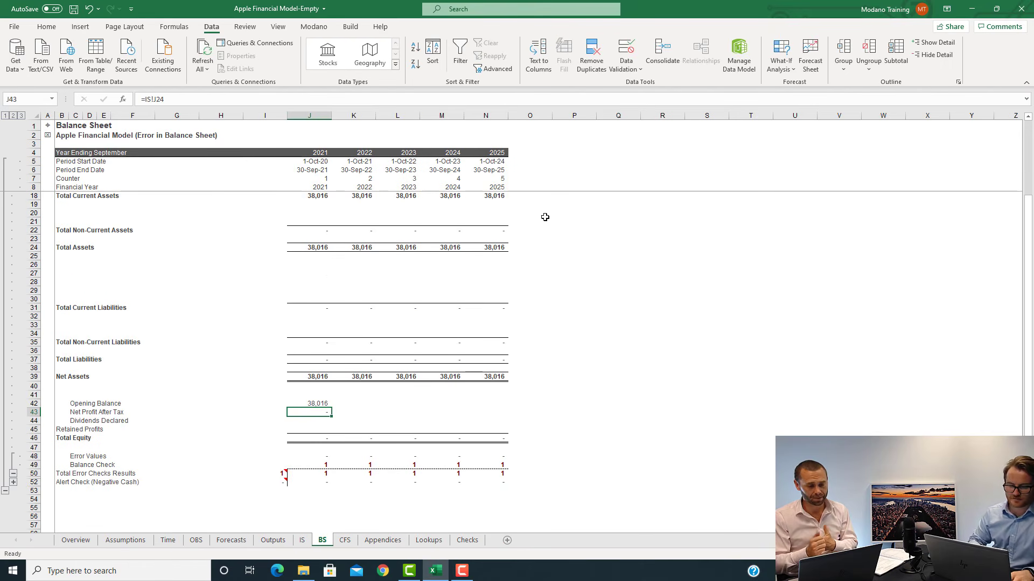
# Enter 0 as the 2021 Dividends Declared in cell J44
pyautogui.press('Down')
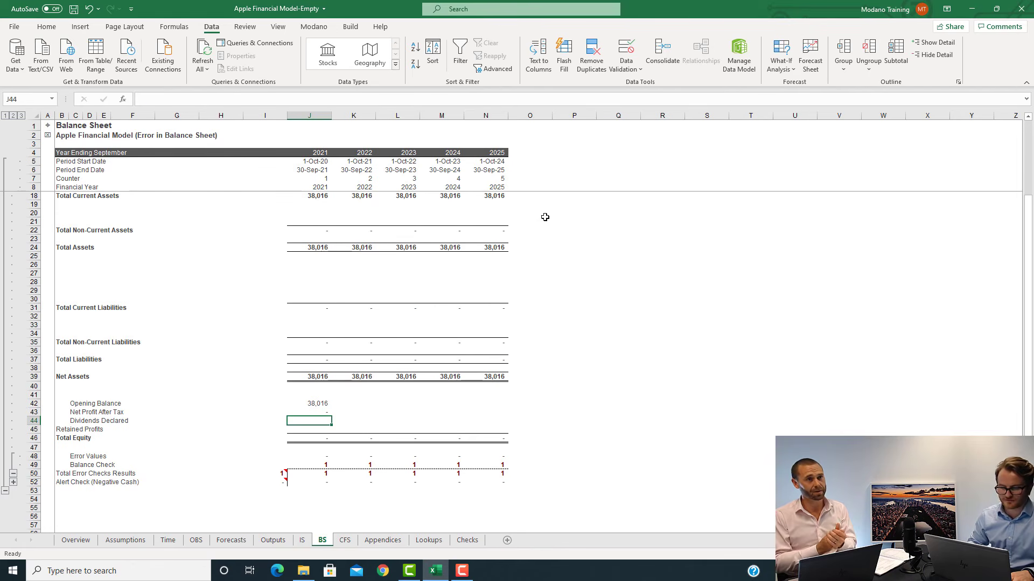
pyautogui.write('0')
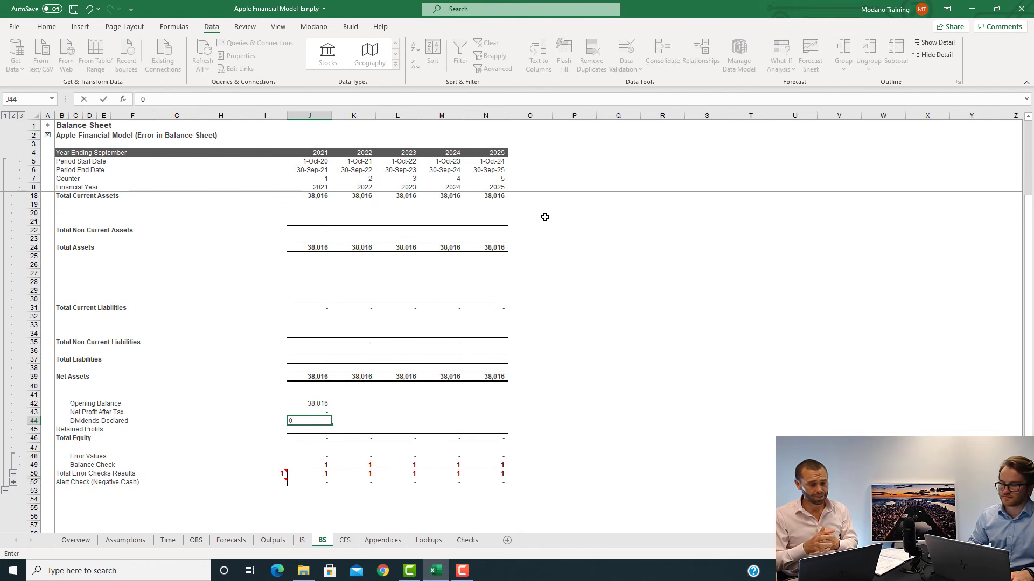
pyautogui.press('Return')
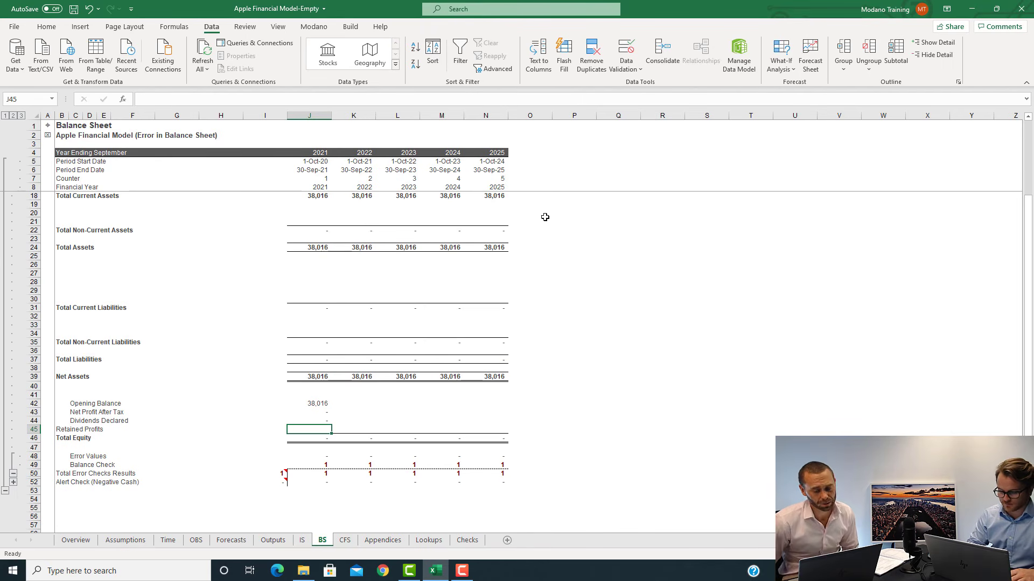
# Total 2021 Retained Profits in J45 with =SUM(J42:J44) and add a dotted bottom border to Dividends Declared cell J44
pyautogui.hotkey('alt', '=')
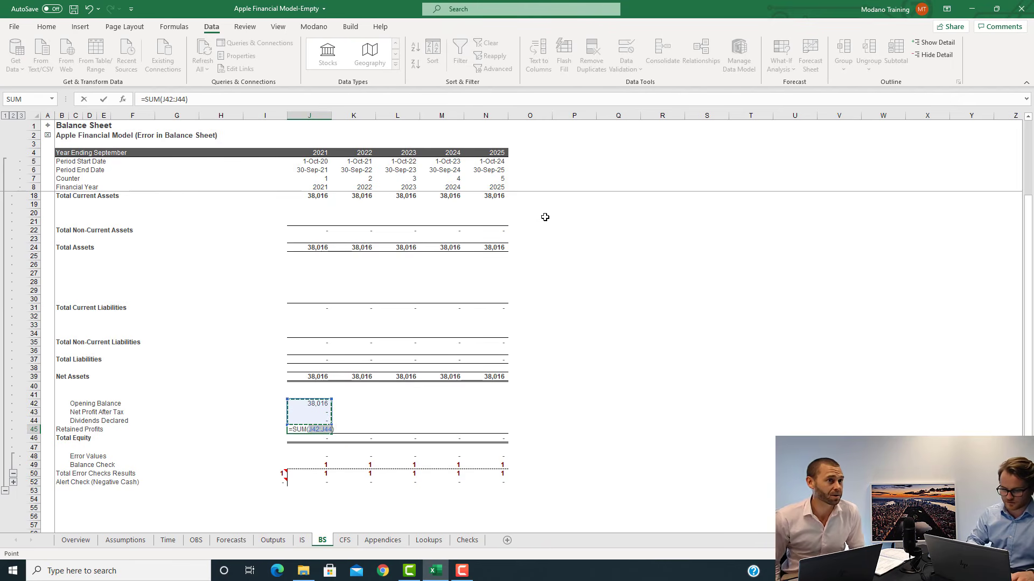
pyautogui.hotkey('ctrl', 'Return')
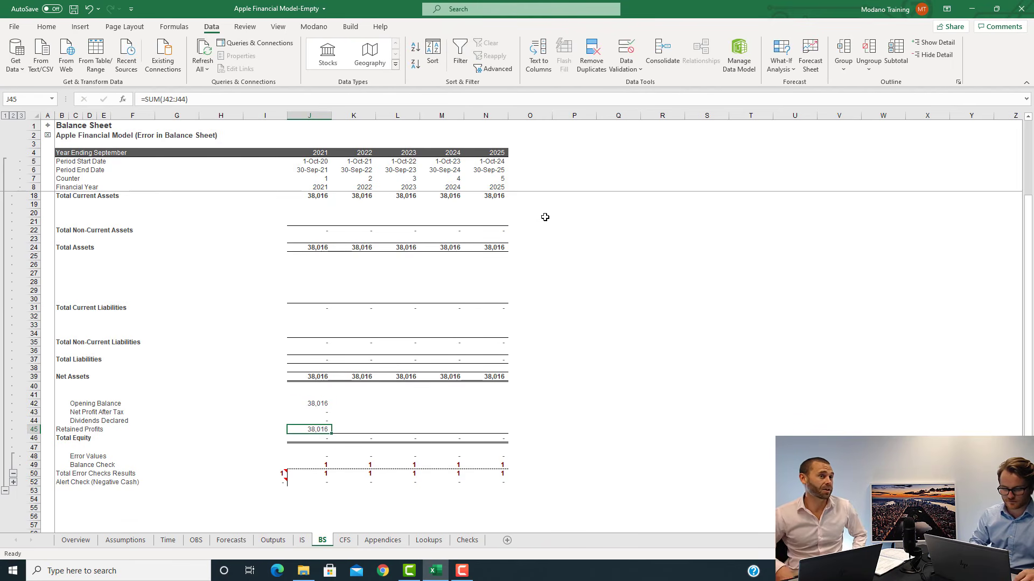
pyautogui.press('Up')
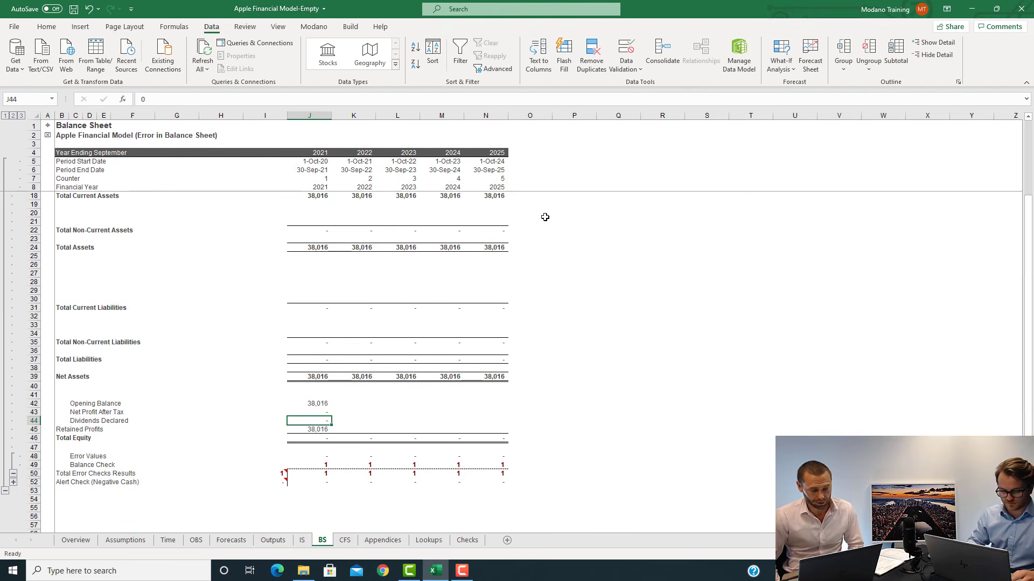
pyautogui.hotkey('ctrl', '1')
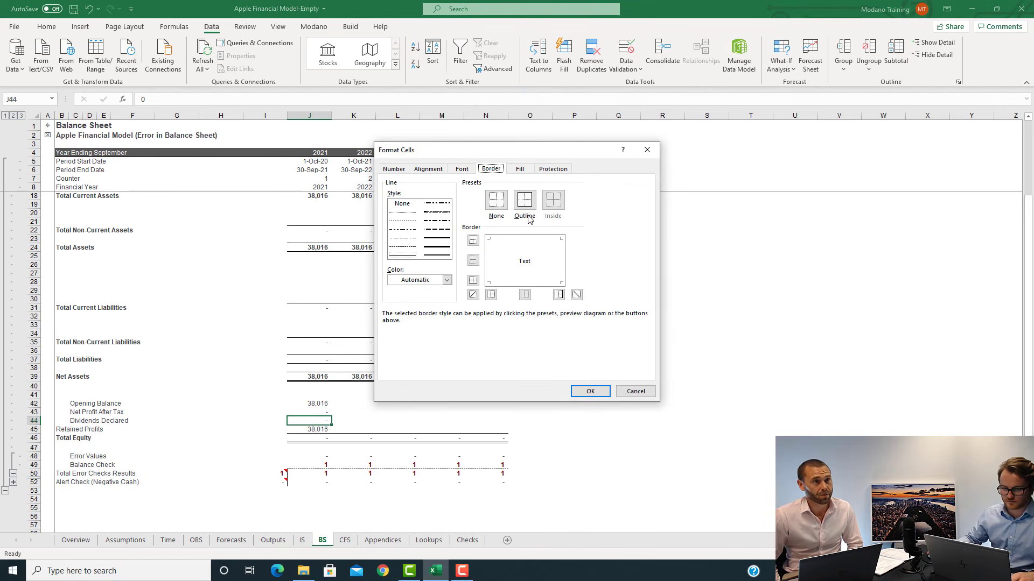
pyautogui.click(399, 249)
pyautogui.click(516, 281)
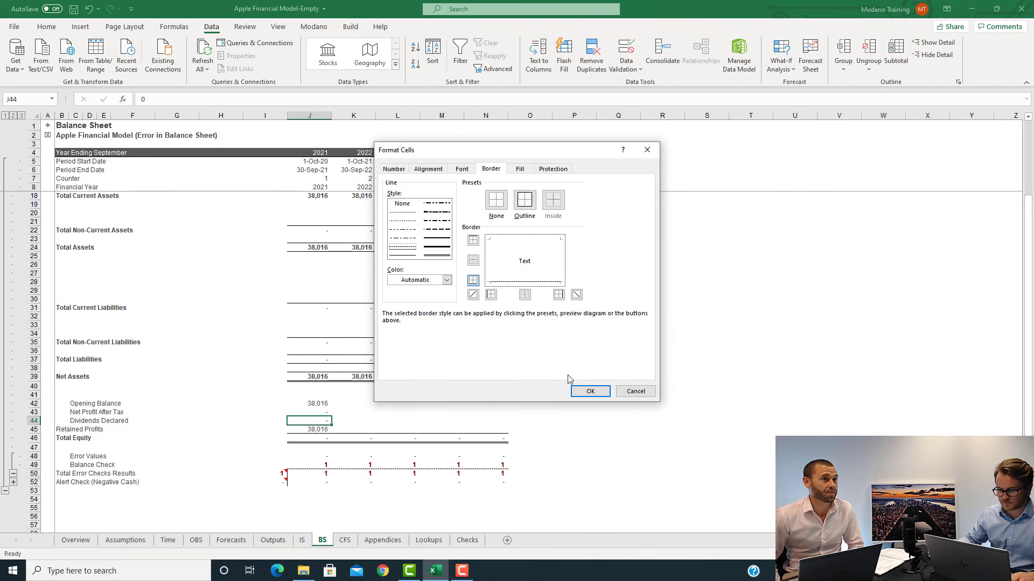
pyautogui.click(581, 398)
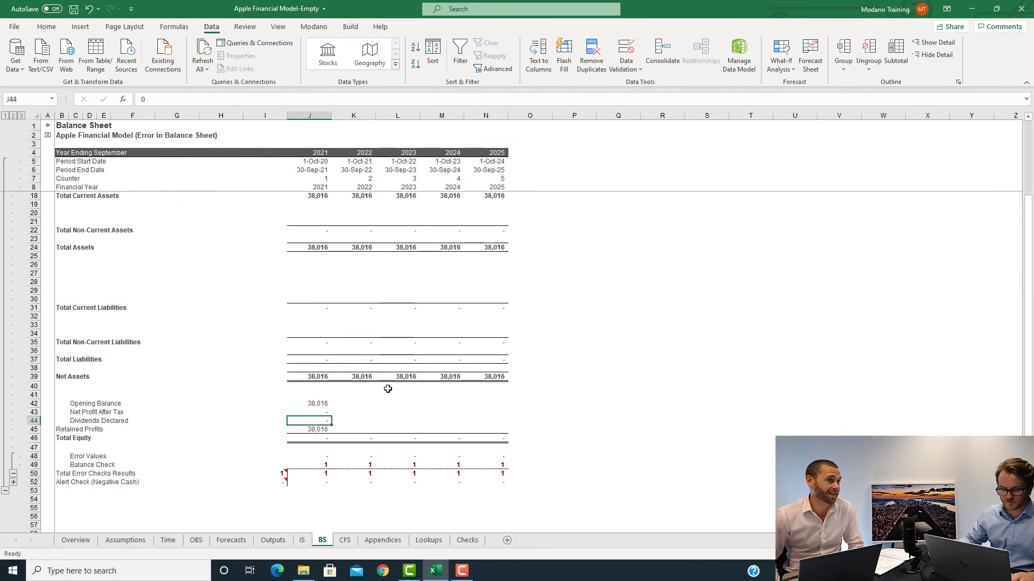
# Fill the 2021 Retained Profits section, J42:J45, across the remaining forecast years to 2025 in column N
pyautogui.press('Down')
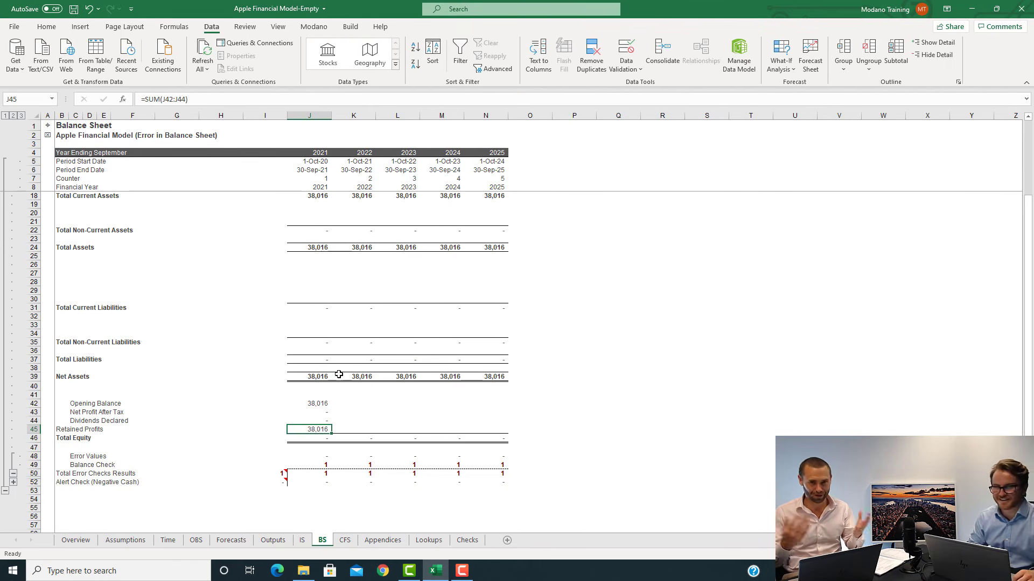
pyautogui.hotkey('shift', 'Up')
pyautogui.hotkey('shift', 'Up')
pyautogui.hotkey('shift', 'Up')
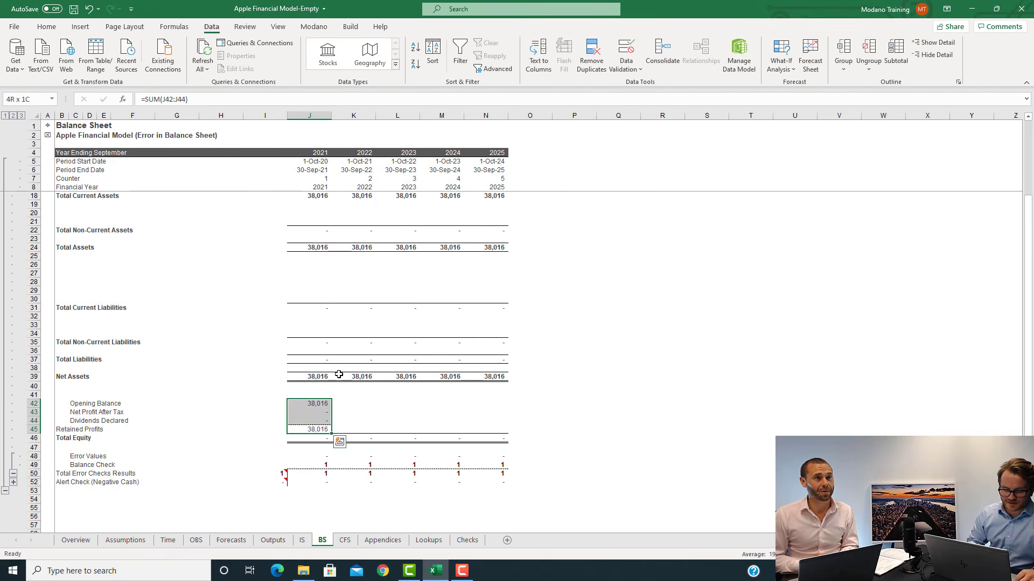
pyautogui.hotkey('shift', 'Right')
pyautogui.hotkey('shift', 'Right')
pyautogui.hotkey('shift', 'Right')
pyautogui.hotkey('shift', 'Right')
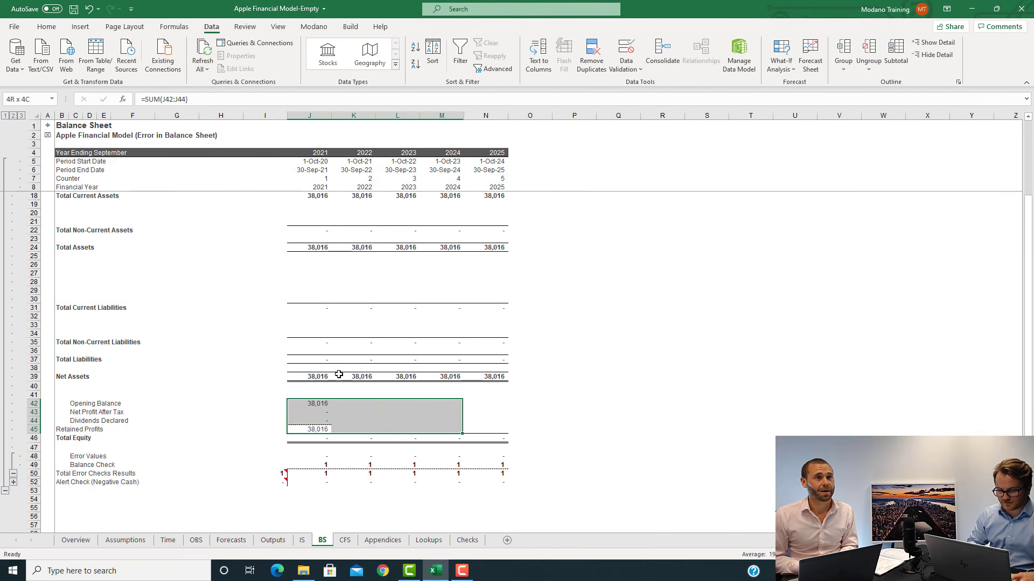
pyautogui.hotkey('ctrl', 'r')
pyautogui.press('Left')
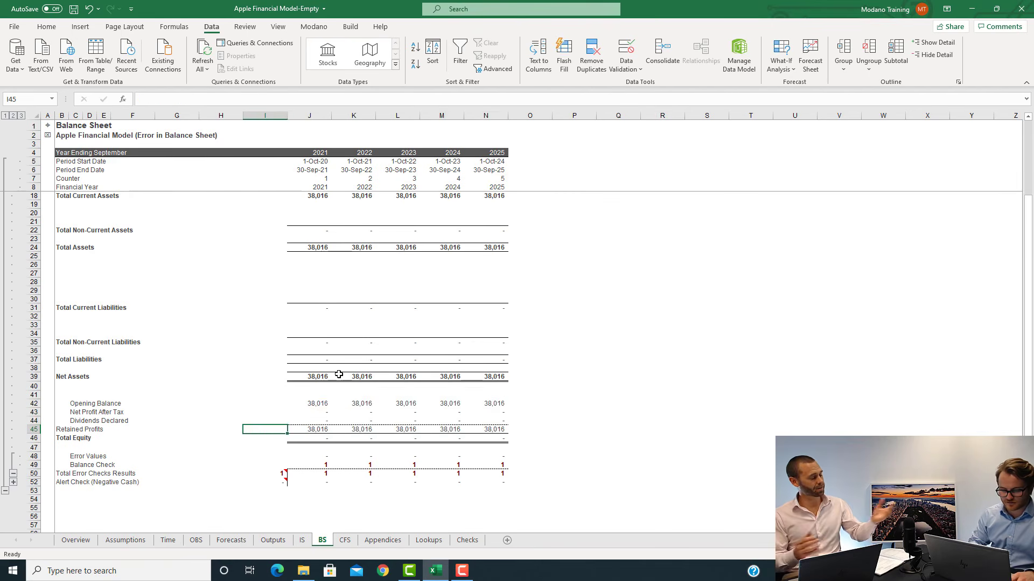
pyautogui.press('Right')
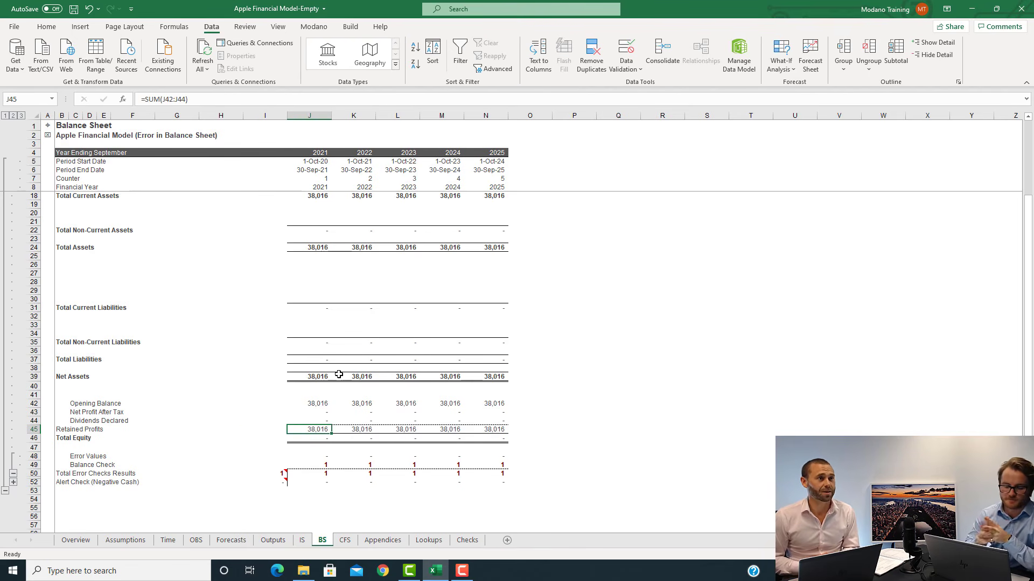
# Link 2021 Total Equity in J46 to Retained Profits with the formula =J45
pyautogui.press('Down')
pyautogui.write('=')
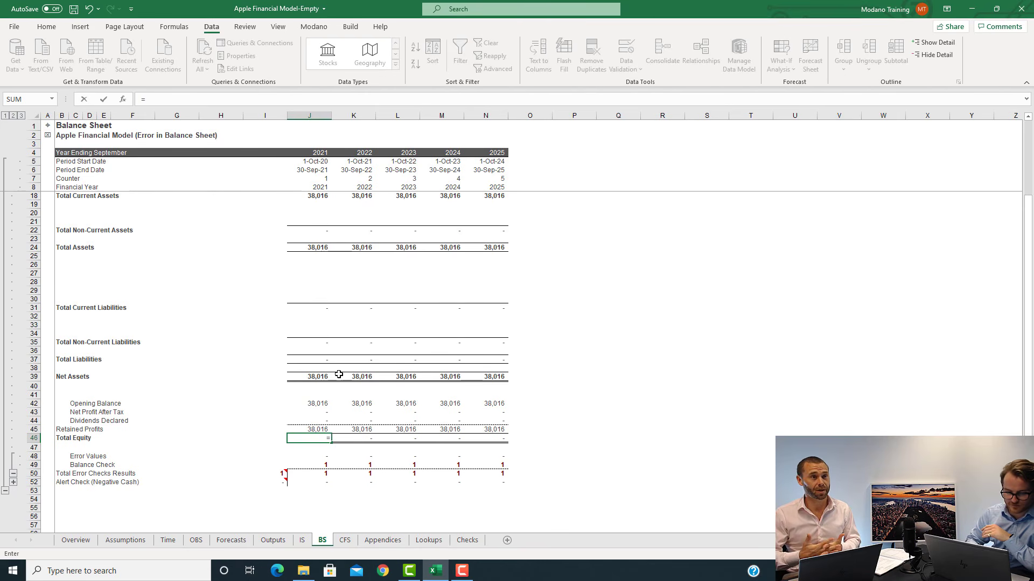
pyautogui.press('Up')
pyautogui.press('Return')
pyautogui.press('Up')
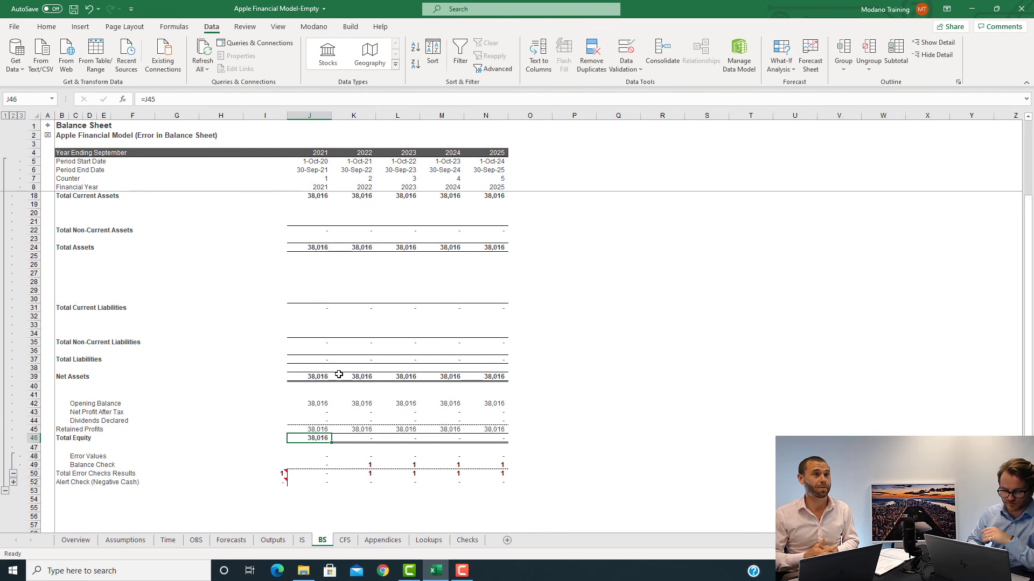
# Copy the Total Equity formula from J46 across row 46 through 2025
pyautogui.hotkey('ctrl', 'c')
pyautogui.hotkey('ctrl', 'shift', 'Right')
pyautogui.hotkey('ctrl', 'v')
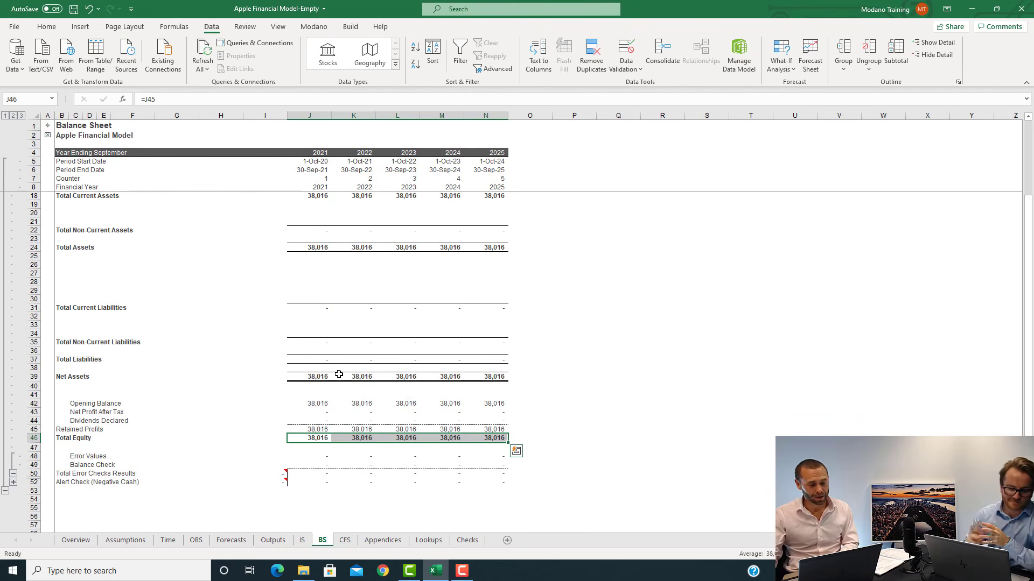
pyautogui.press('Left')
pyautogui.press('Right')
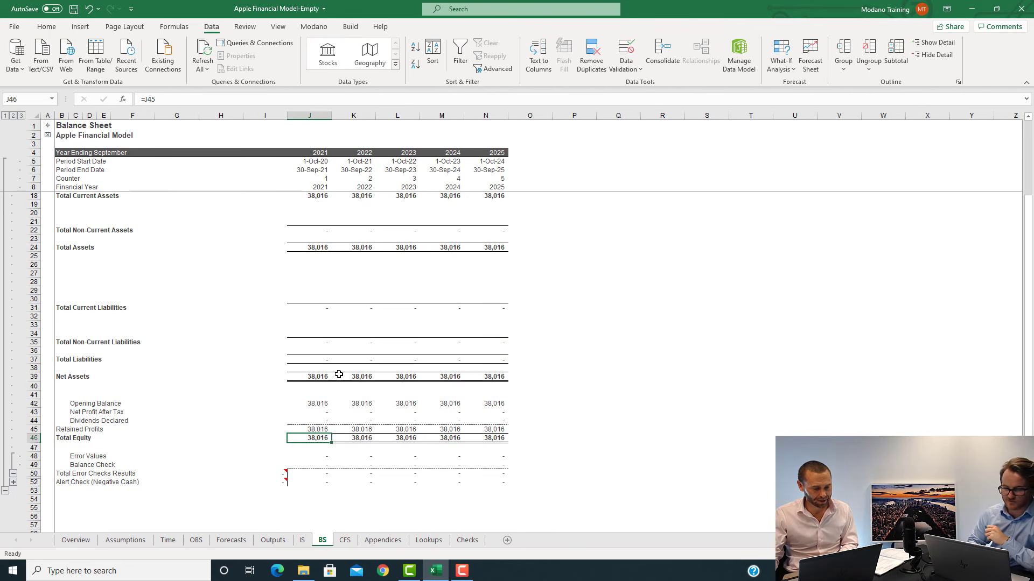
# Group rows 42 to 44, covering Opening Balance, Net Profit After Tax and Dividends Declared, above Retained Profits
pyautogui.press('Up')
pyautogui.press('Up')
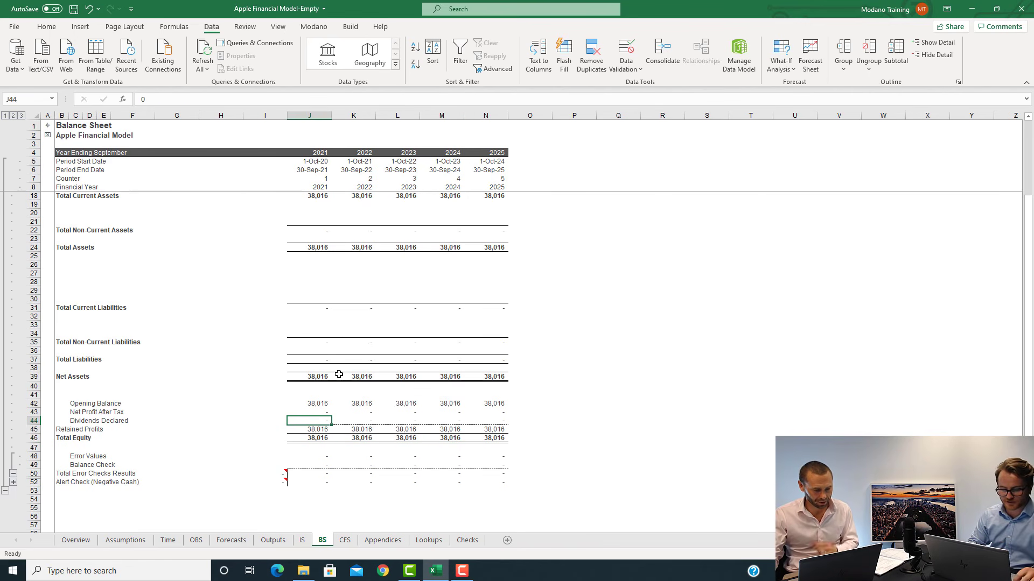
pyautogui.hotkey('shift', 'Up')
pyautogui.hotkey('shift', 'Up')
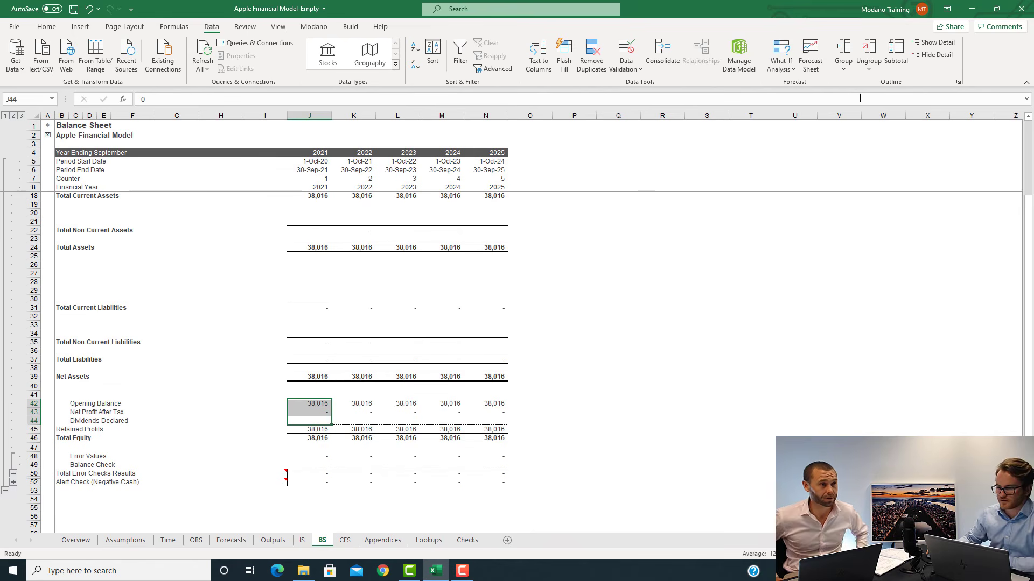
pyautogui.moveTo(33, 404); pyautogui.dragTo(31, 422)
pyautogui.click(843, 48)
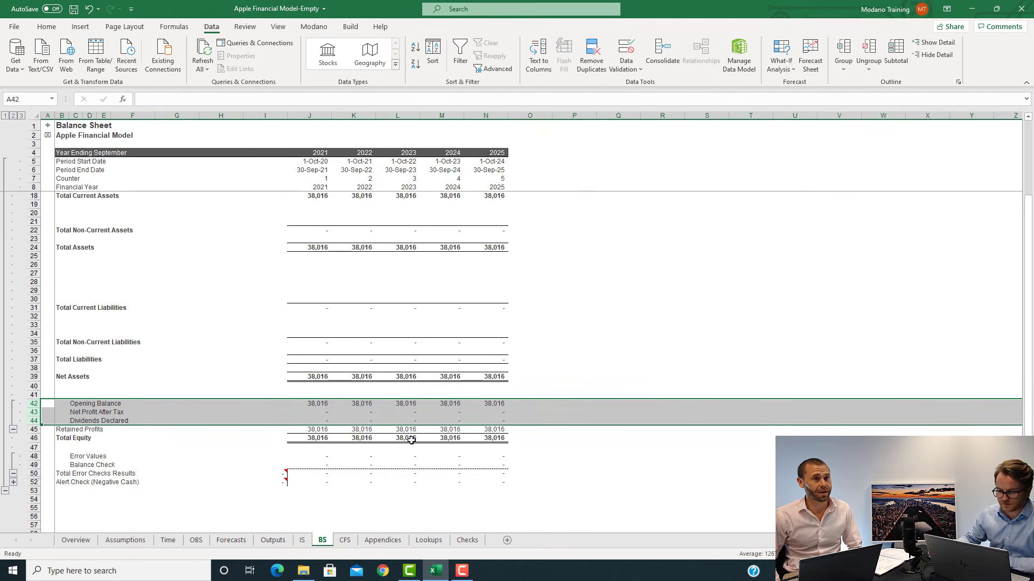
pyautogui.click(166, 415)
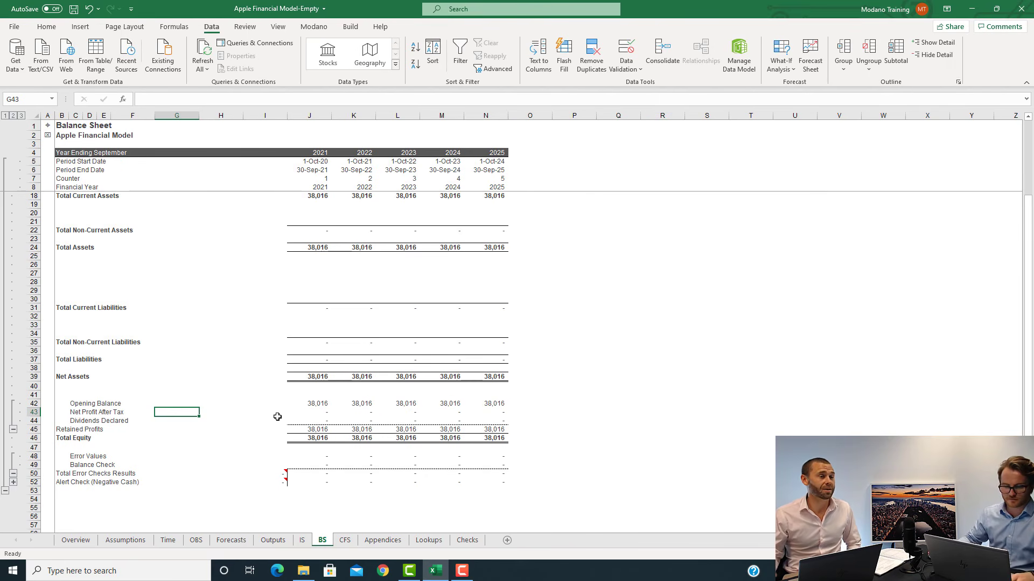
# Examine the 2021 Error Values and Balance Check cells, and expand the collapsed row group above Alert Check (Negative Cash)
pyautogui.click(326, 455)
pyautogui.click(325, 464)
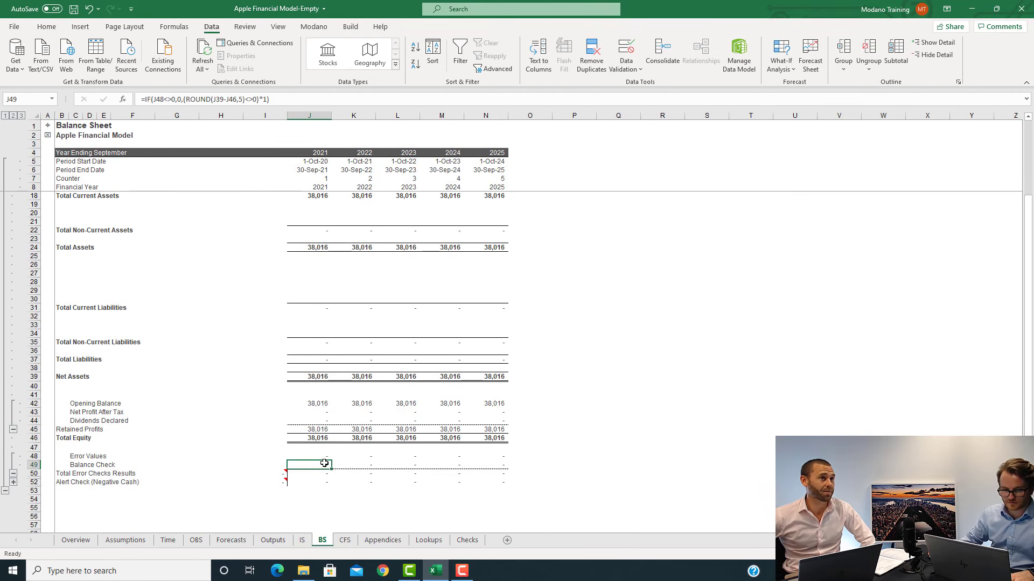
pyautogui.click(13, 482)
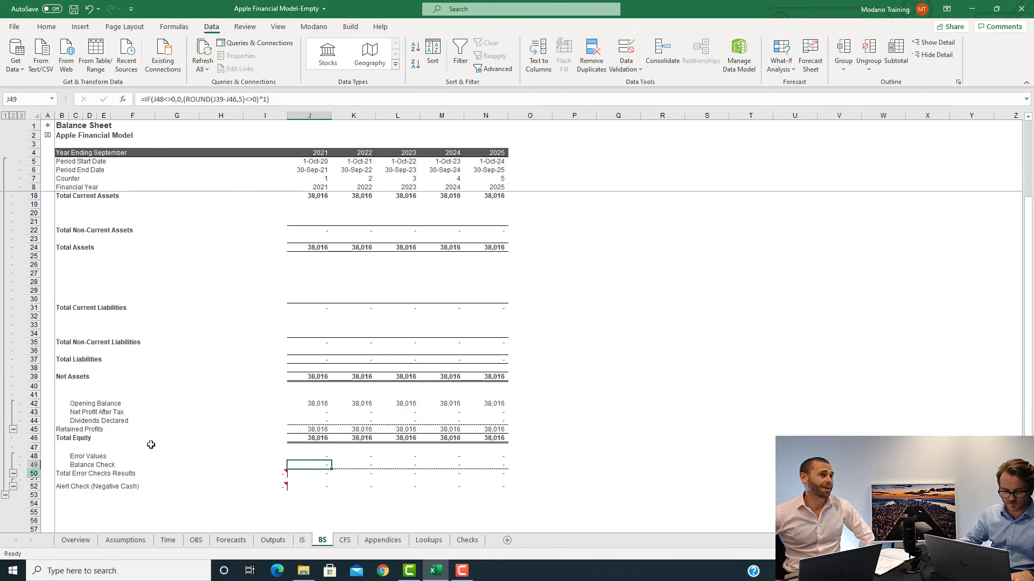
# Start an IF formula in Alert Check (Negative Cash) cell J52 that tests 2021 Cash with ISERROR(J14)
pyautogui.click(325, 487)
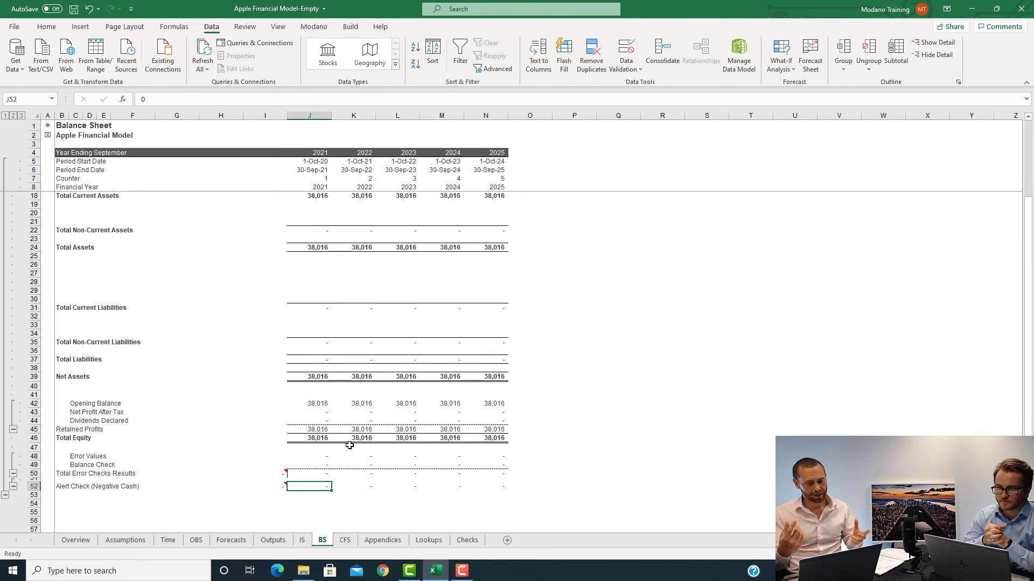
pyautogui.write('=')
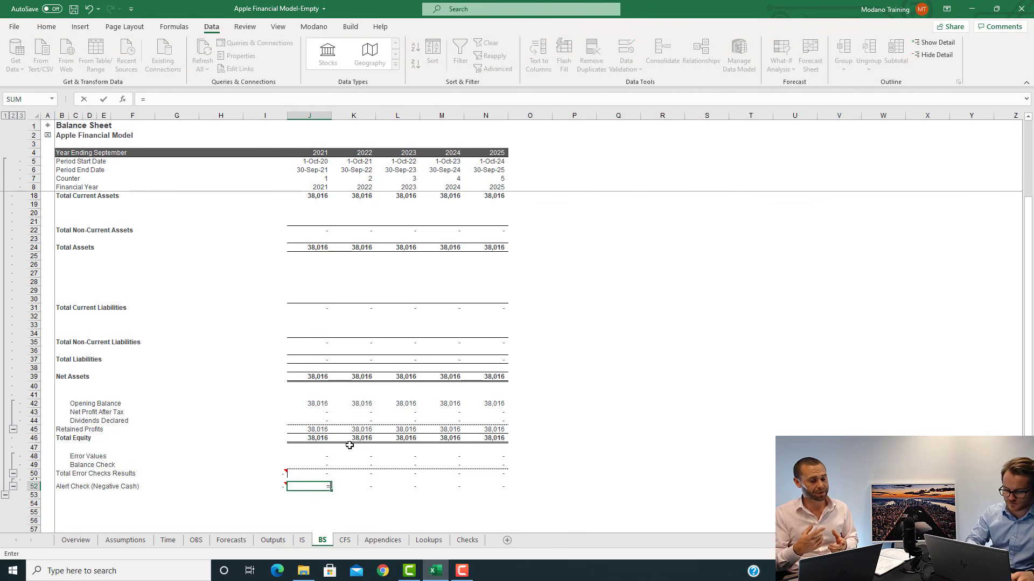
pyautogui.write('IF(')
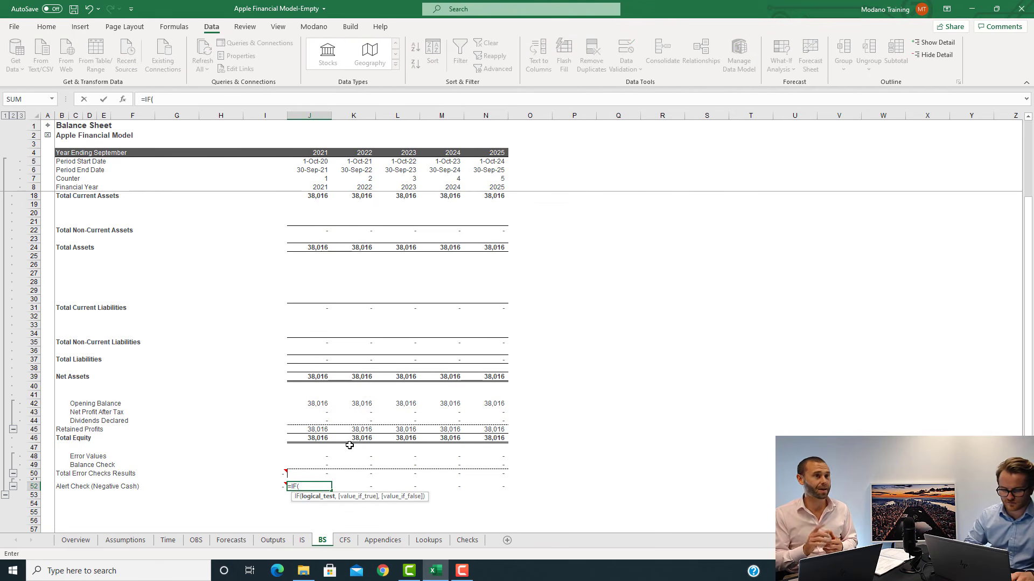
pyautogui.write('ISERROR(')
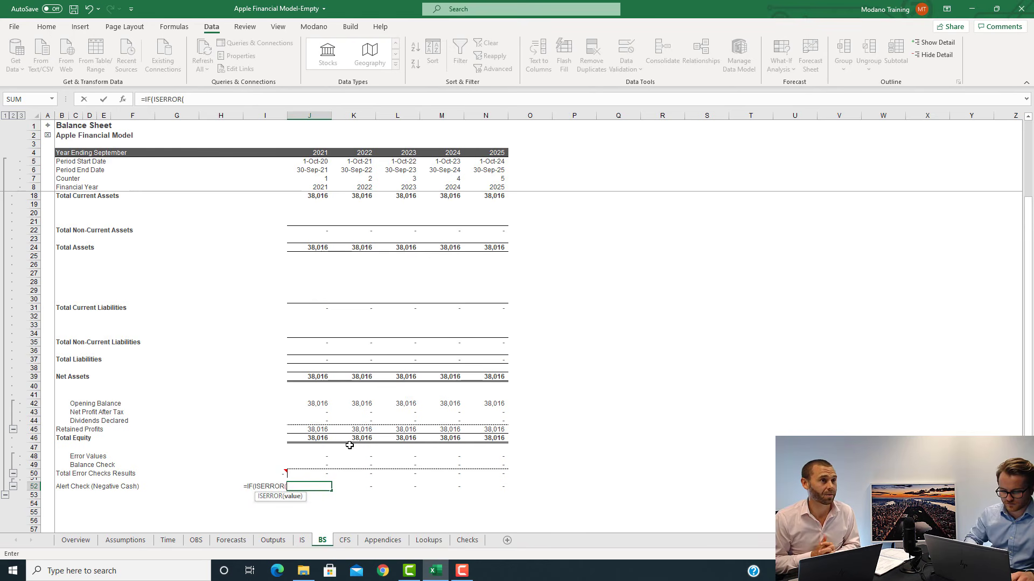
pyautogui.scroll(3, 323, 377)
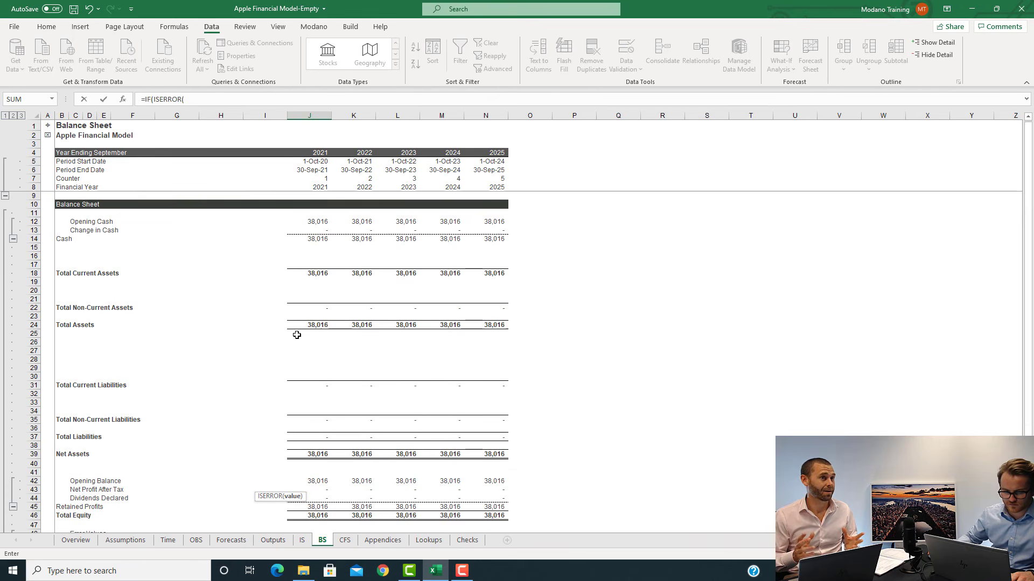
pyautogui.click(305, 239)
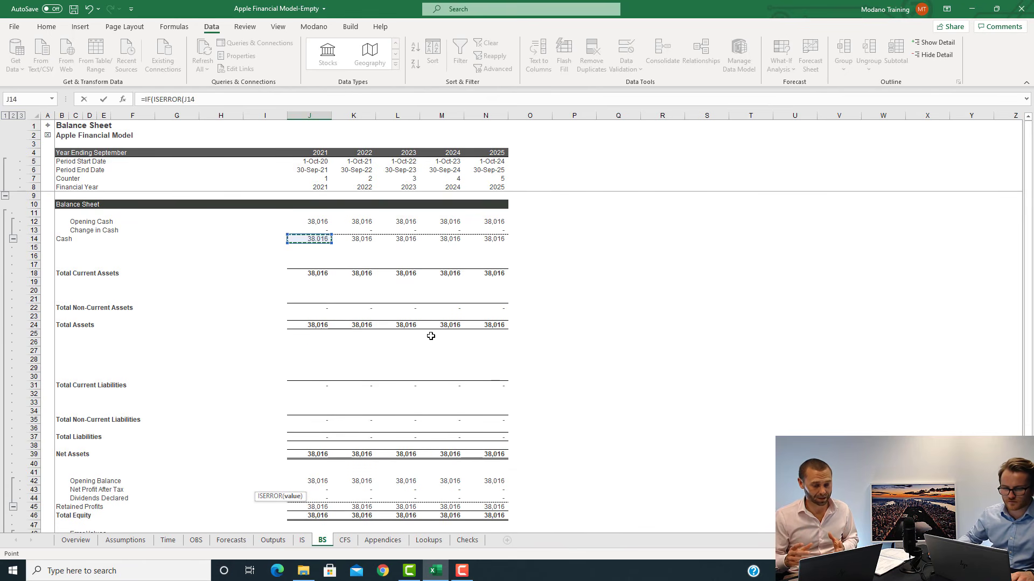
pyautogui.scroll(-5, 428, 337)
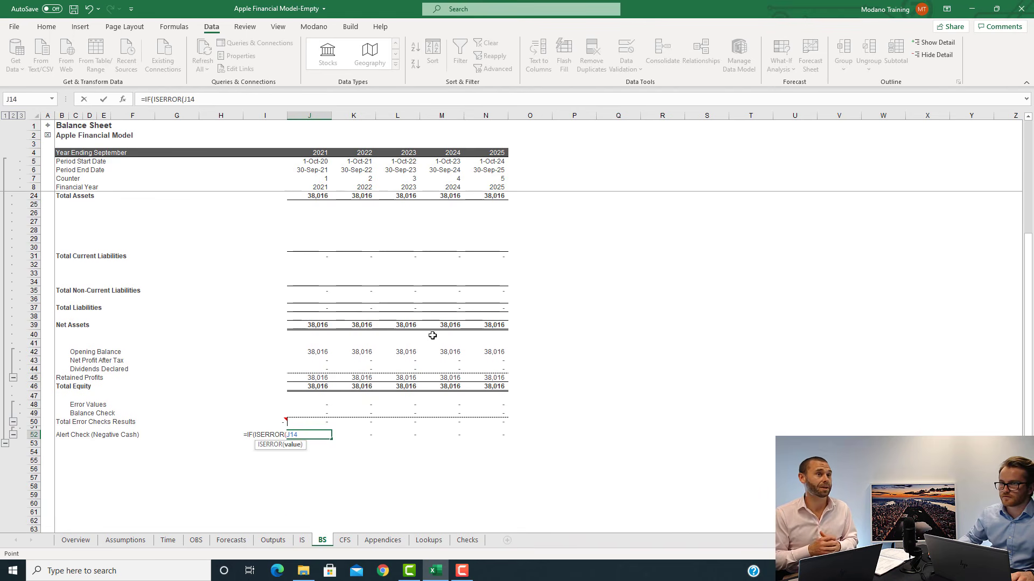
pyautogui.scroll(2, 430, 337)
pyautogui.write('),')
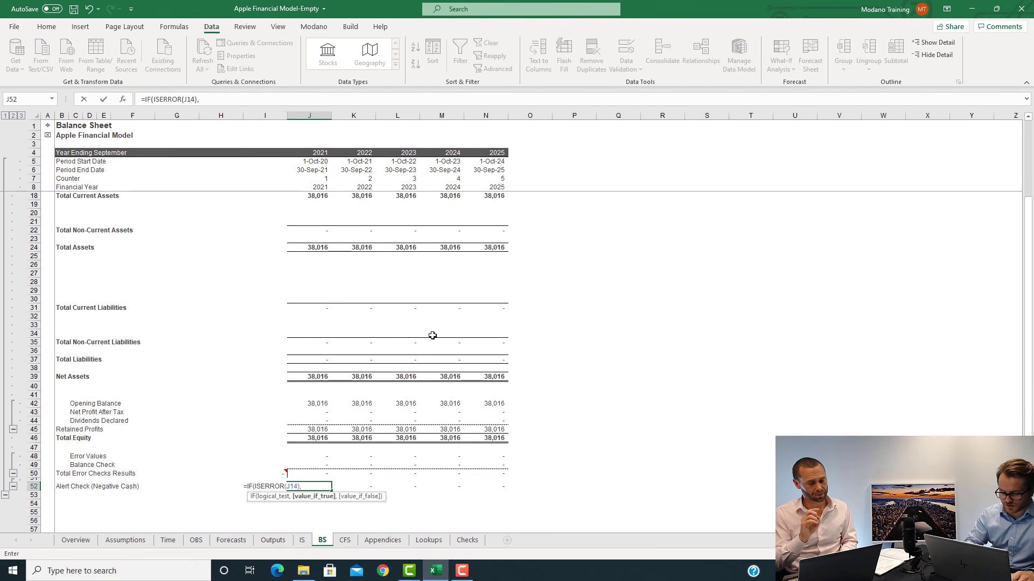
# Complete the J52 alert formula with 0 as the true value and 1 as the false value
pyautogui.write('0')
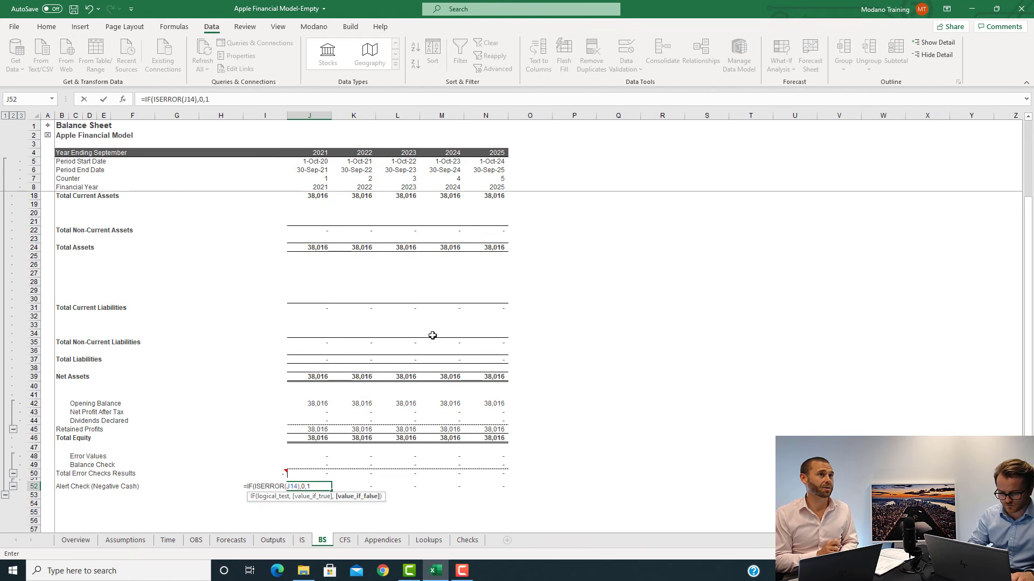
pyautogui.write(',1')
pyautogui.hotkey('ctrl', 'Return')
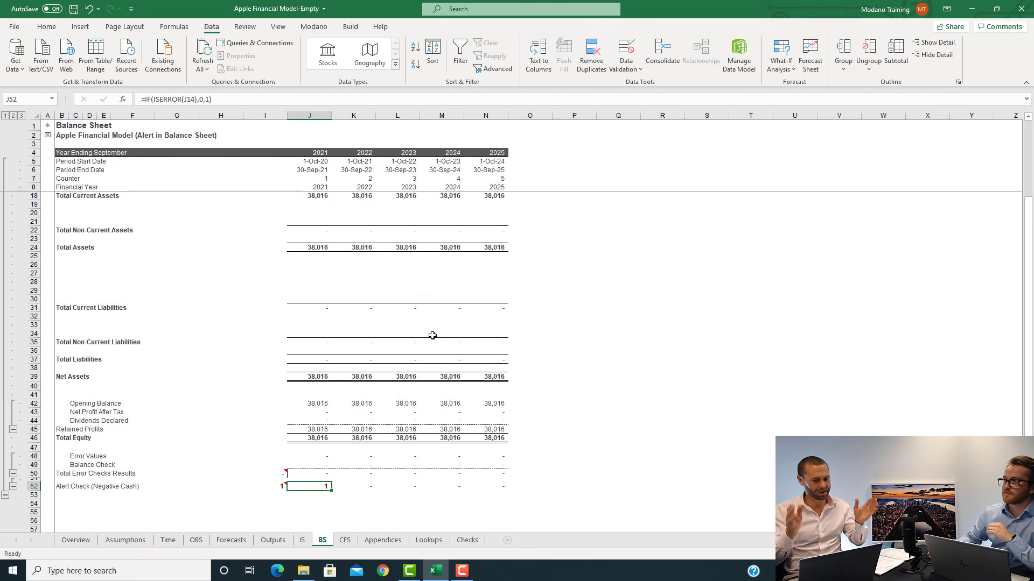
# Replace the false value in the J52 Alert Check (Negative Cash) formula with (J14<0)*1, giving =IF(ISERROR(J14),0,(J14<0)*1)
pyautogui.click(213, 99)
pyautogui.press('BackSpace')
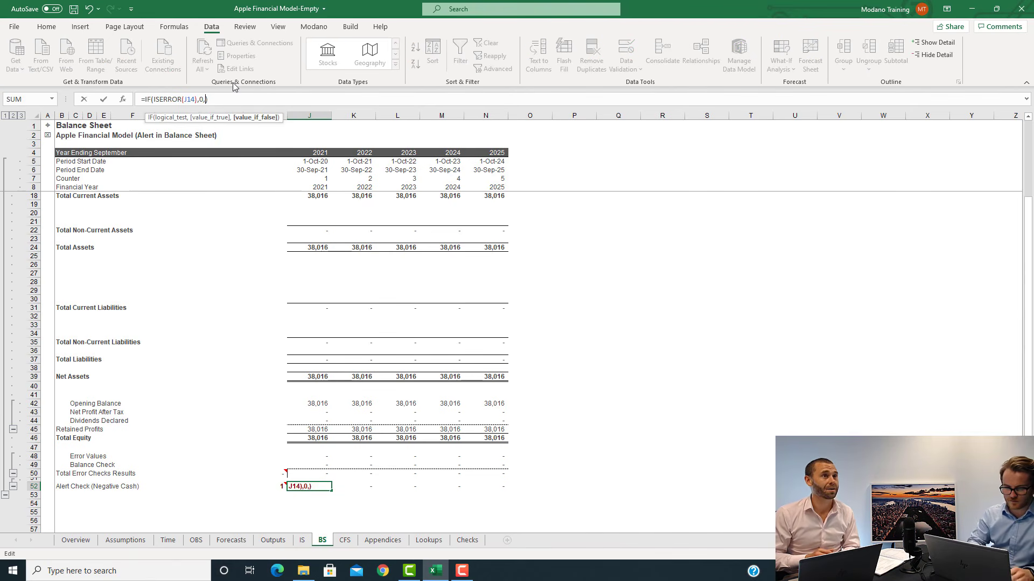
pyautogui.write('(')
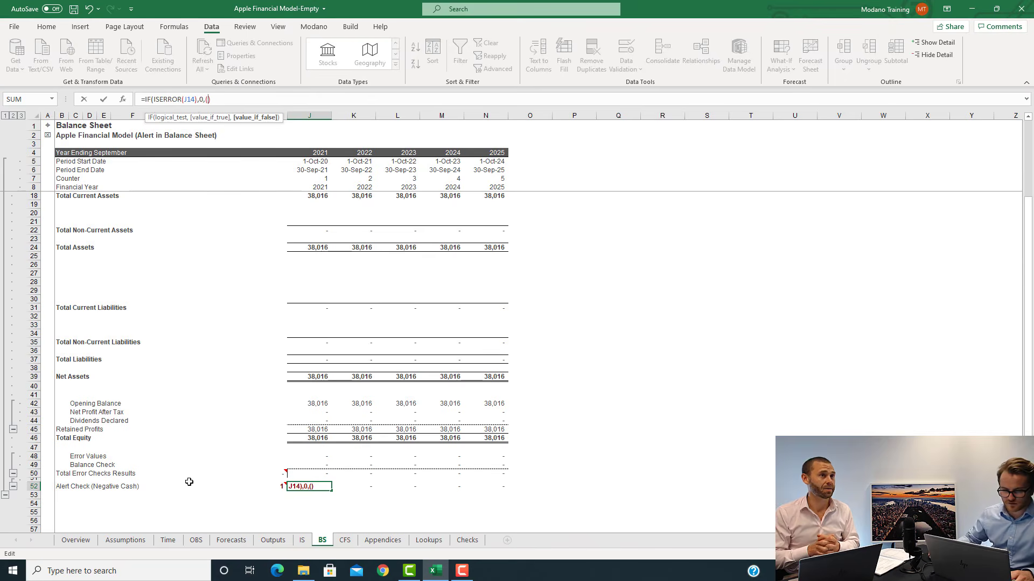
pyautogui.scroll(3, 329, 234)
pyautogui.click(313, 239)
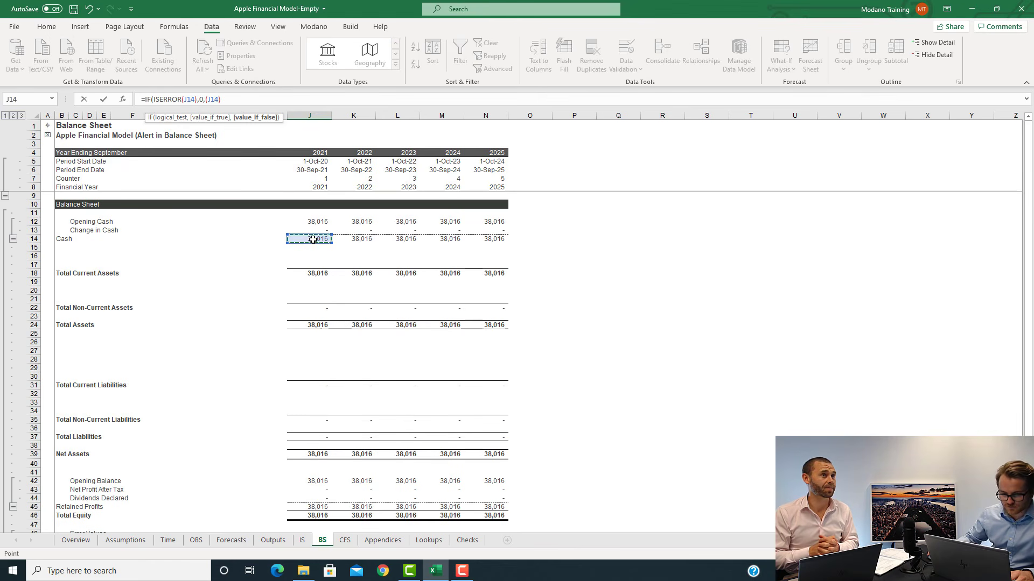
pyautogui.write('<0')
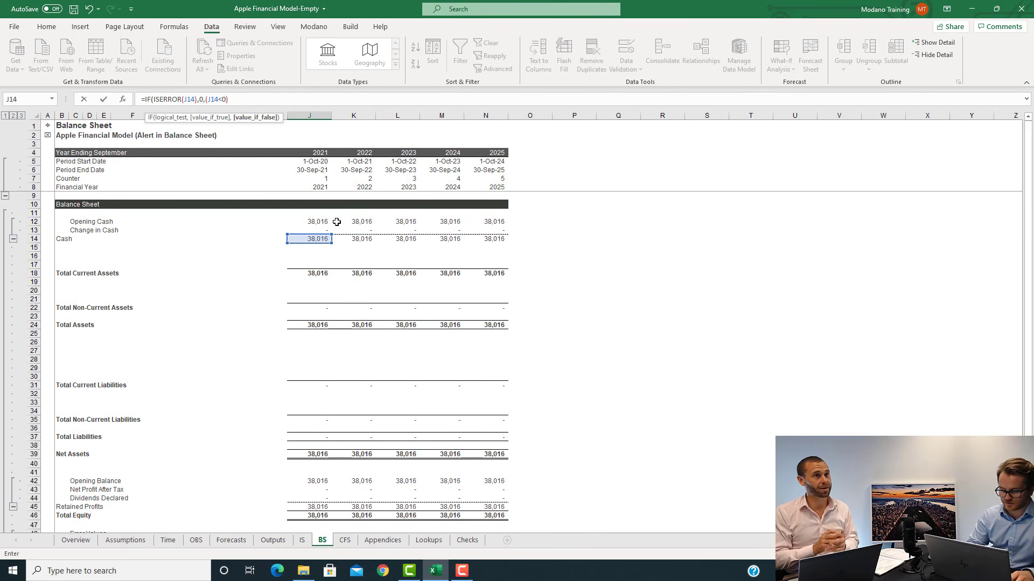
pyautogui.write(')*1')
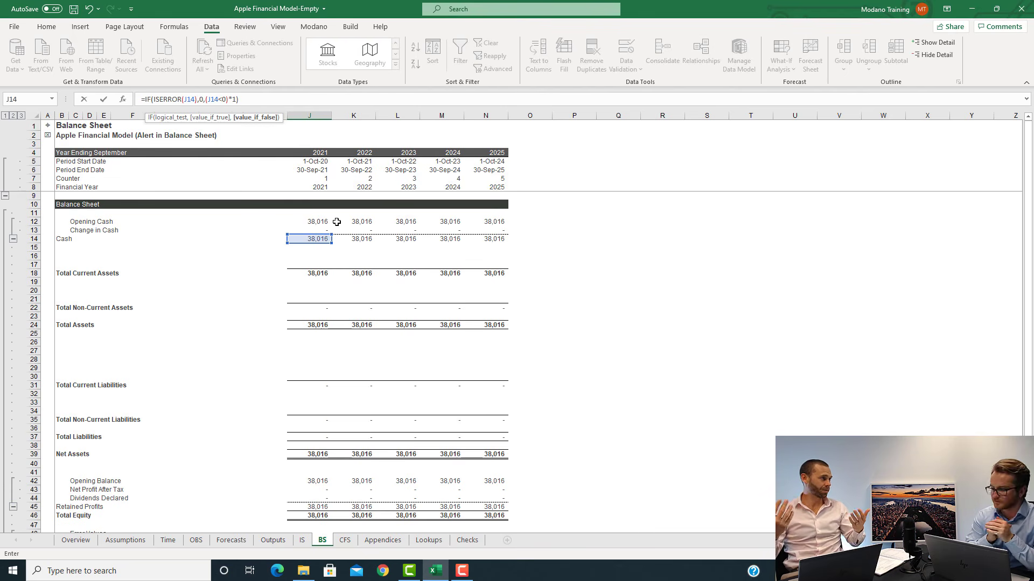
pyautogui.press('Return')
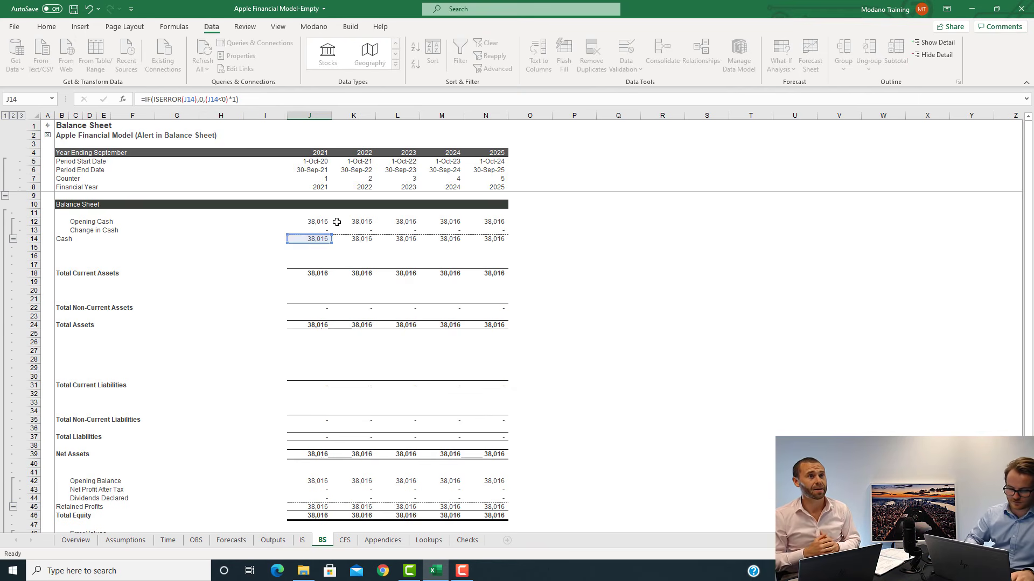
# Fill the Alert Check (Negative Cash) formula from J52 across the 2022 to 2025 columns, through N52
pyautogui.press('Up')
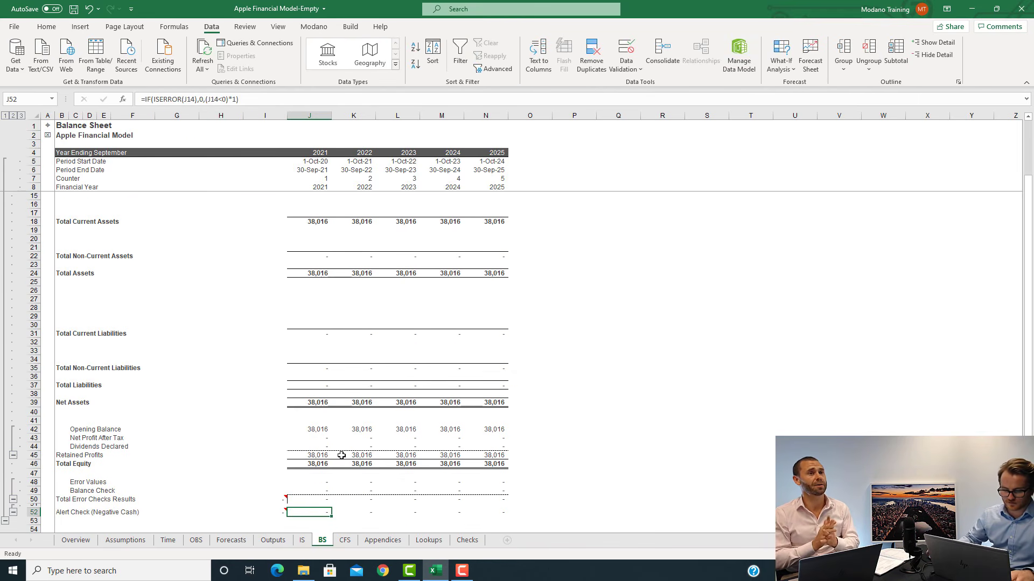
pyautogui.hotkey('ctrl', 'shift', 'Right')
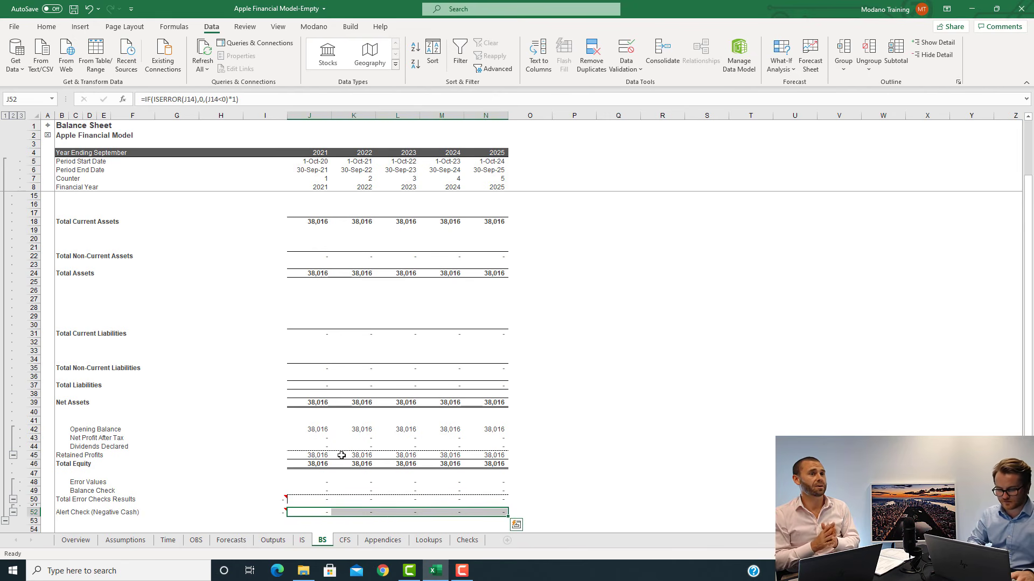
pyautogui.press('Left')
pyautogui.press('Right')
# Test the checks by overwriting 2021 Cash in J14 with -1, and examine the Balance Check and Alert Check rows
pyautogui.scroll(2, 332, 371)
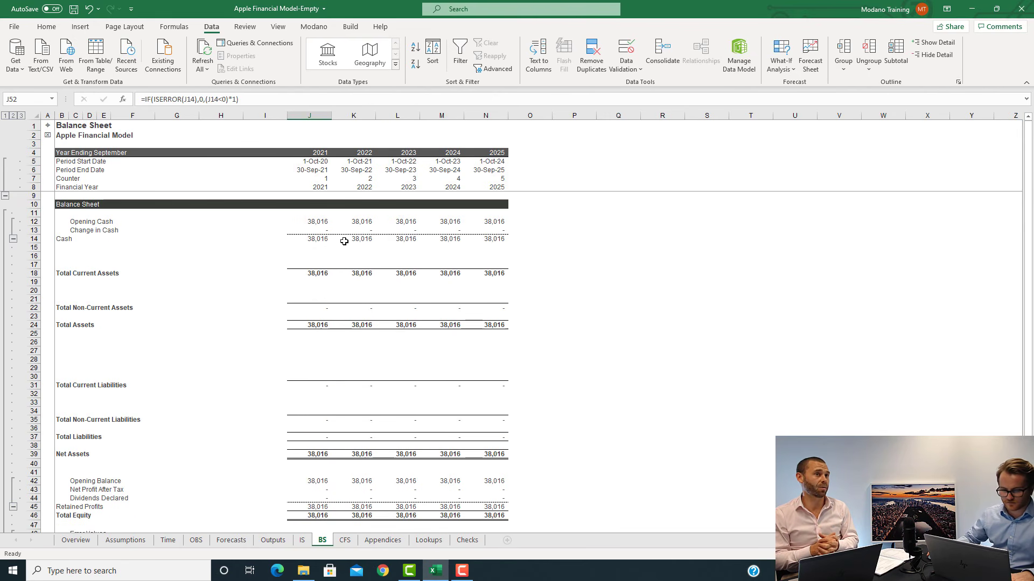
pyautogui.click(316, 239)
pyautogui.write('-1')
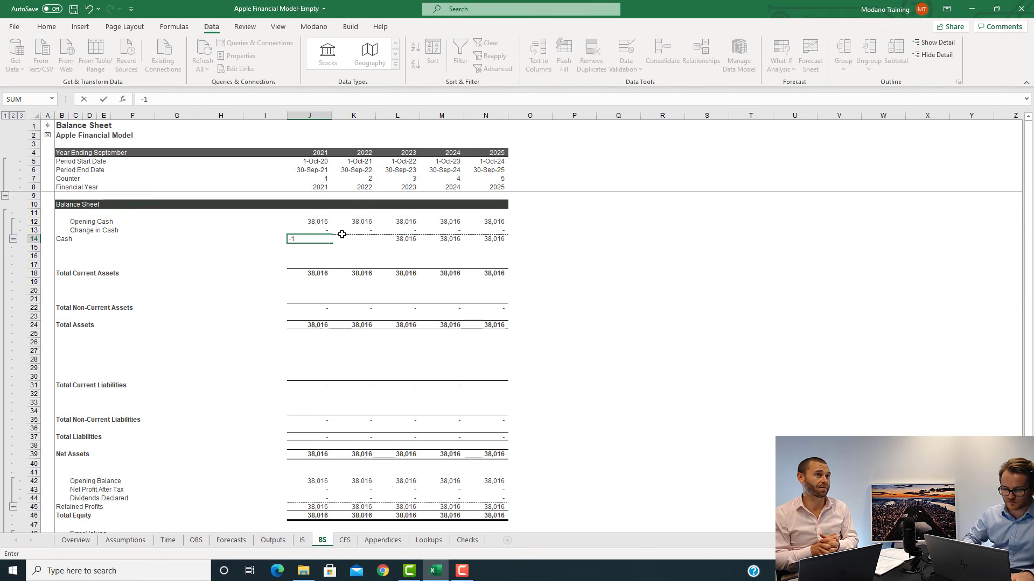
pyautogui.press('Return')
pyautogui.scroll(-5, 327, 342)
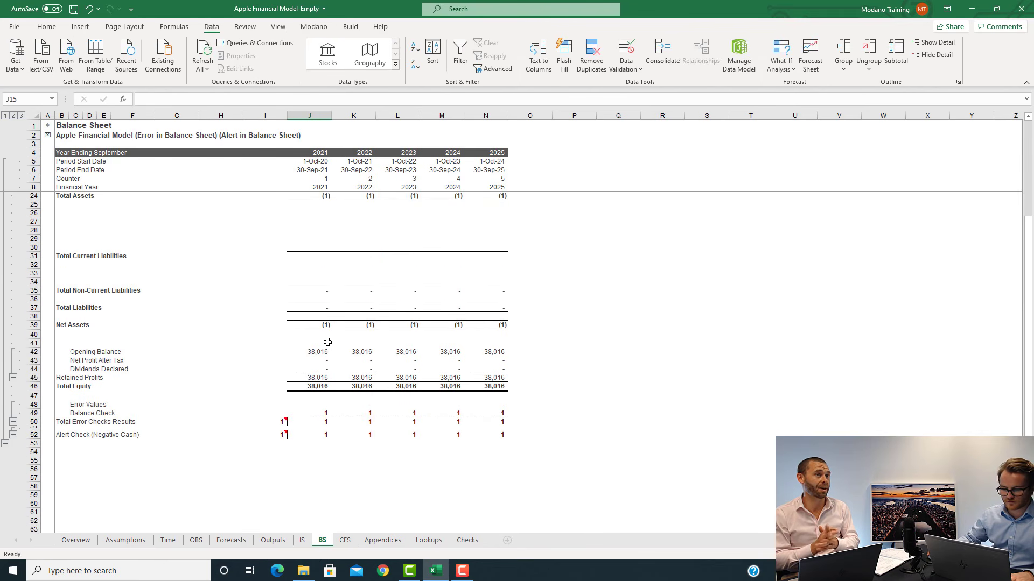
pyautogui.scroll(-1, 327, 342)
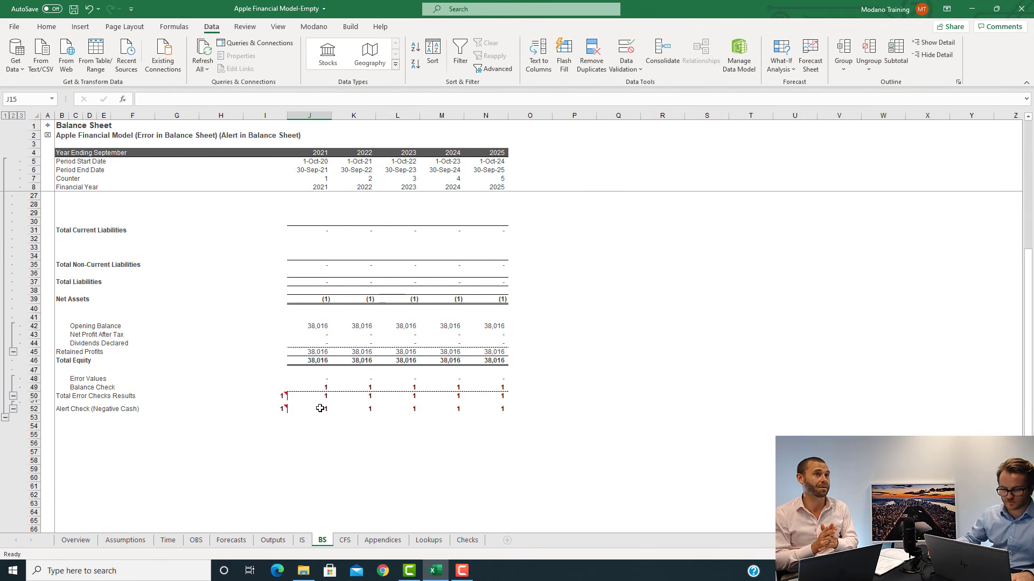
pyautogui.scroll(3, 323, 408)
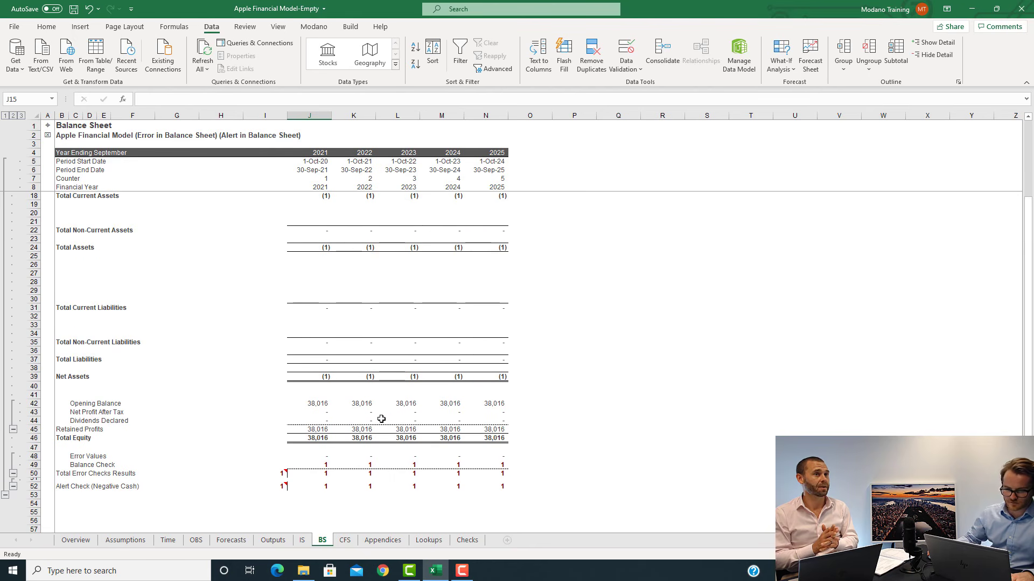
# Undo the -1 test entry in 2021 Cash and collapse the sheet's row groups to outline level 2
pyautogui.scroll(3, 323, 377)
pyautogui.press('Up')
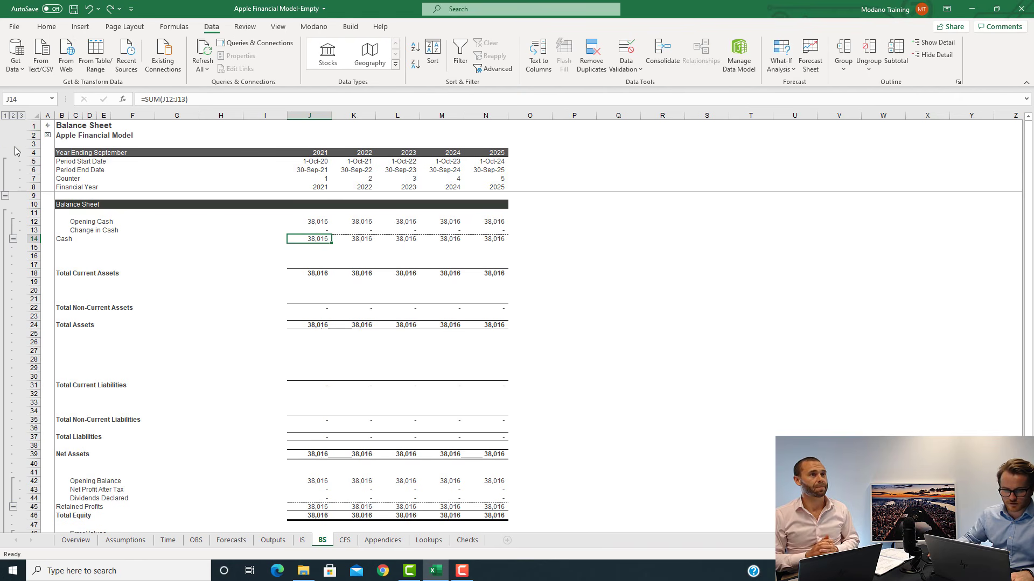
pyautogui.click(13, 116)
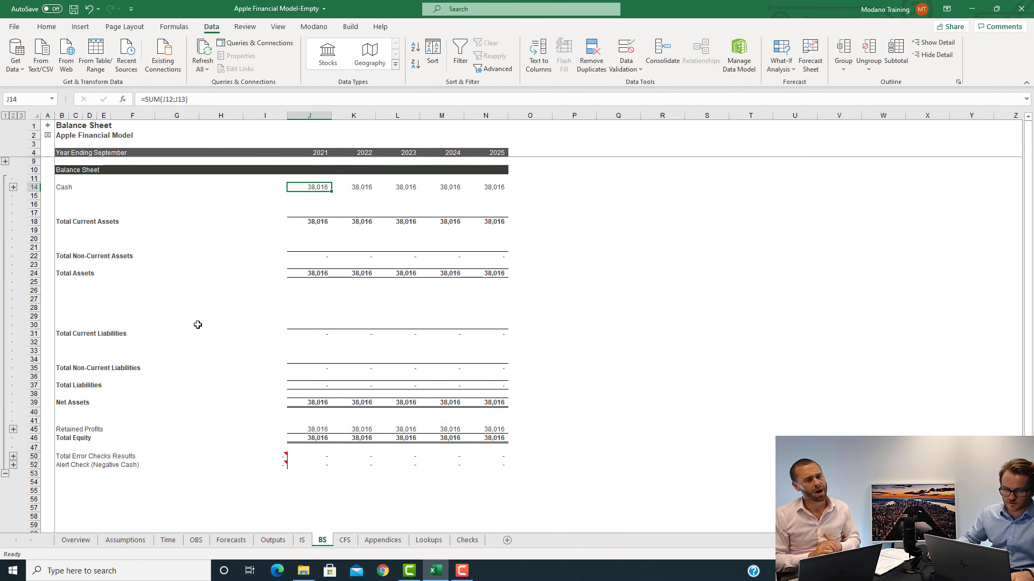